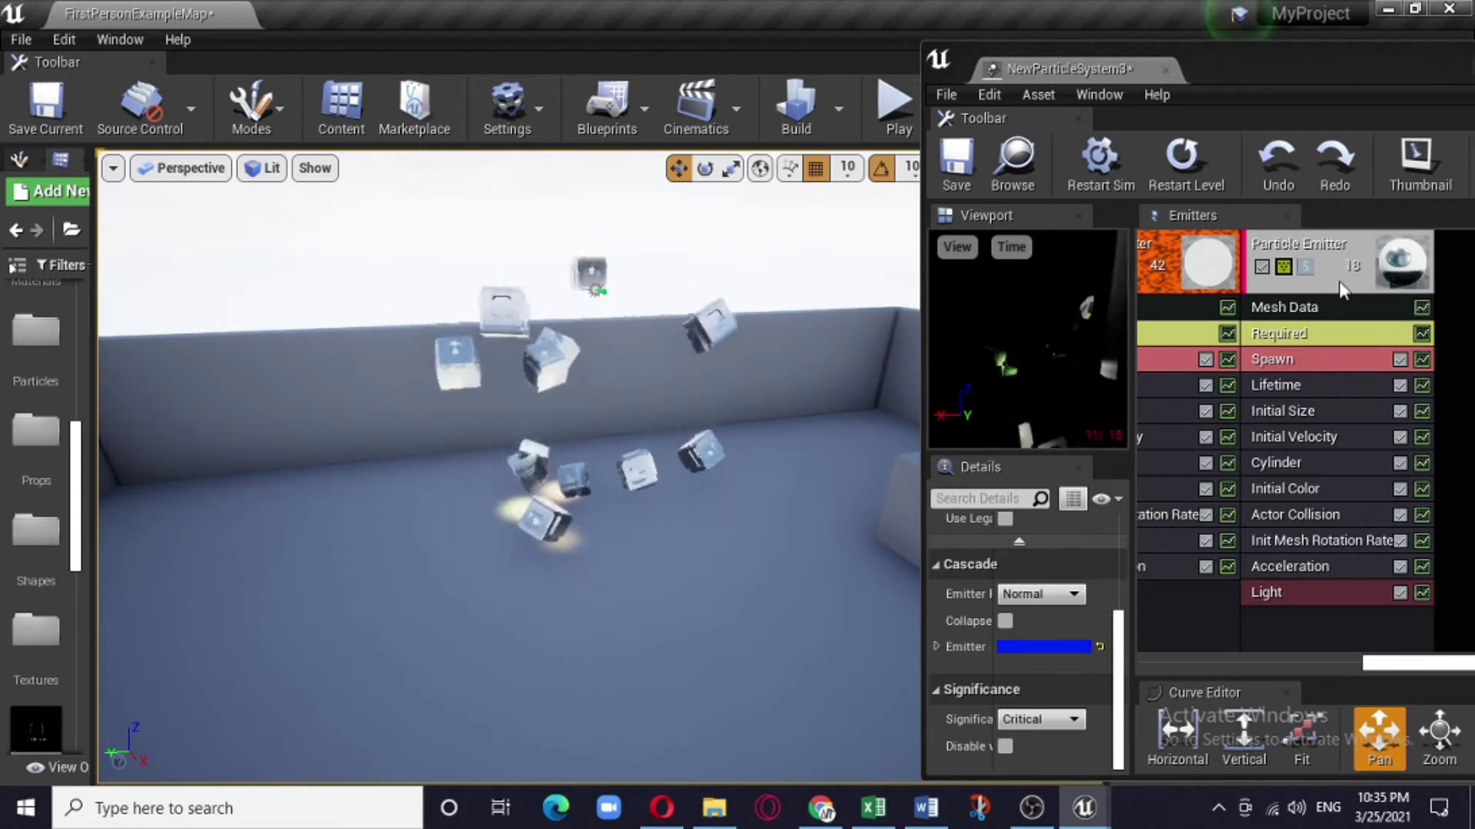
Preview the existing particle emitters one at a time in the level by toggling each emitter on and off
left_click(1264, 272)
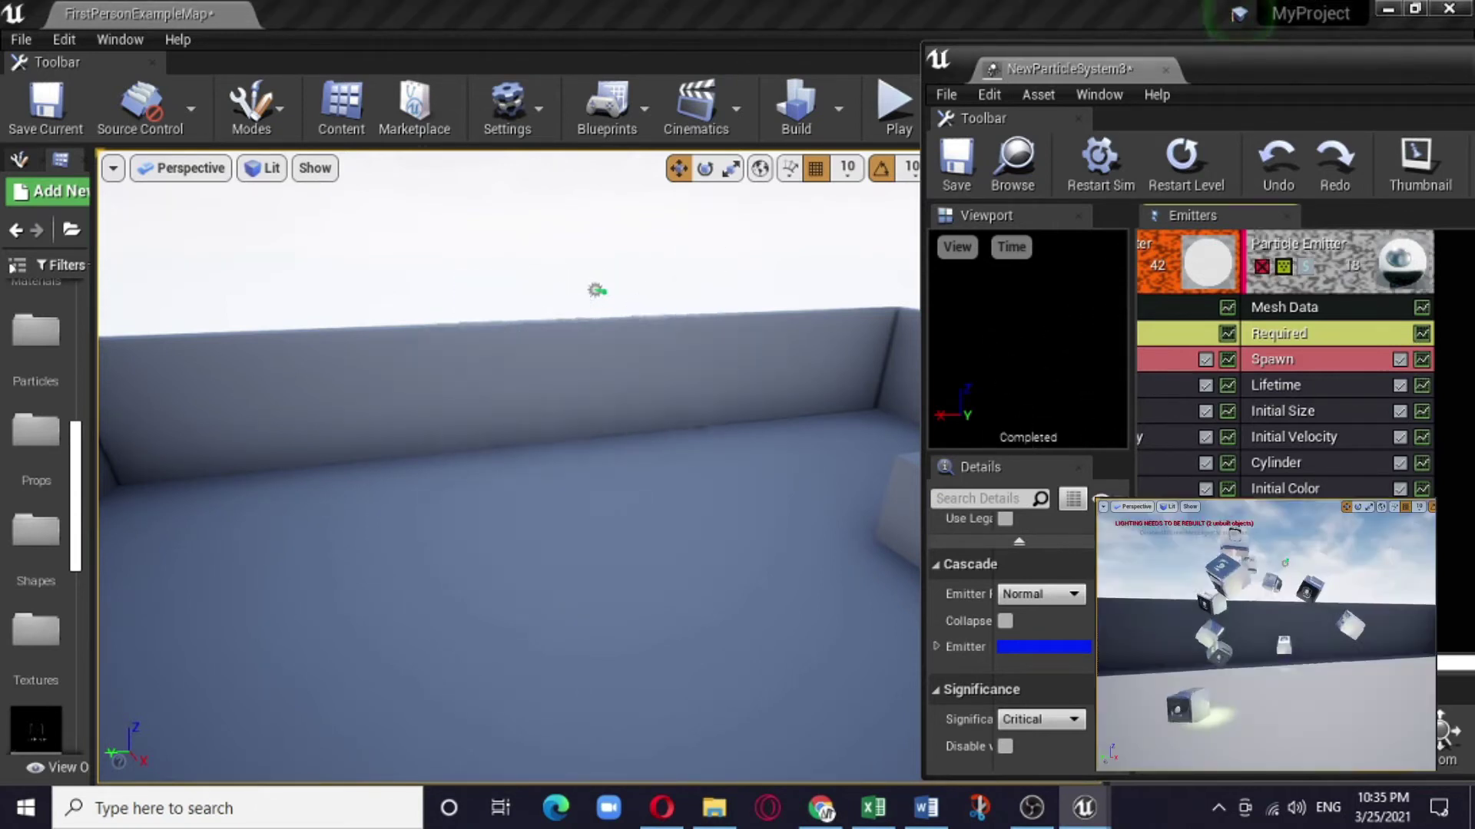
left_click_drag(1415, 662, 1332, 662)
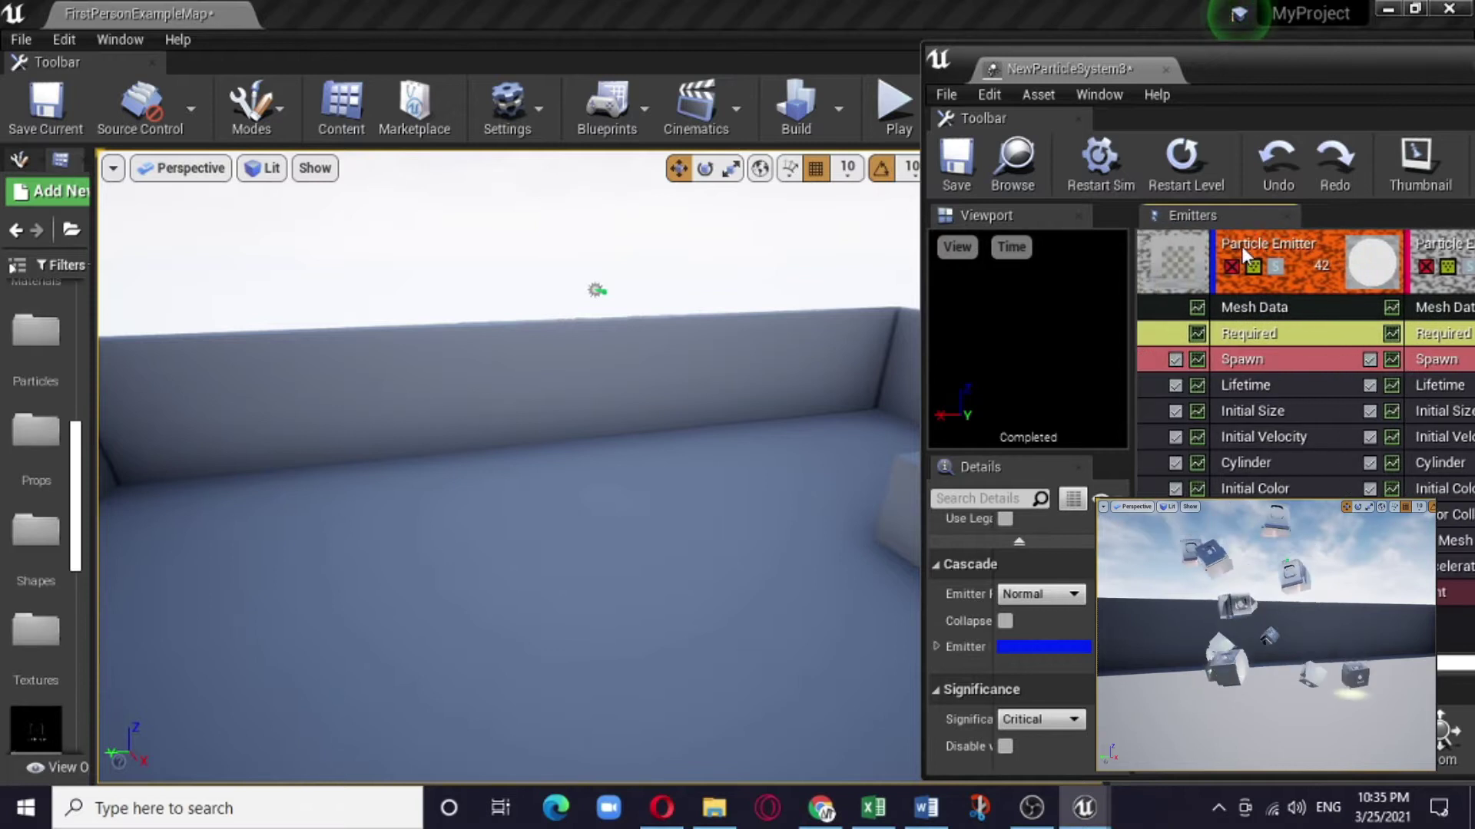
left_click(1232, 265)
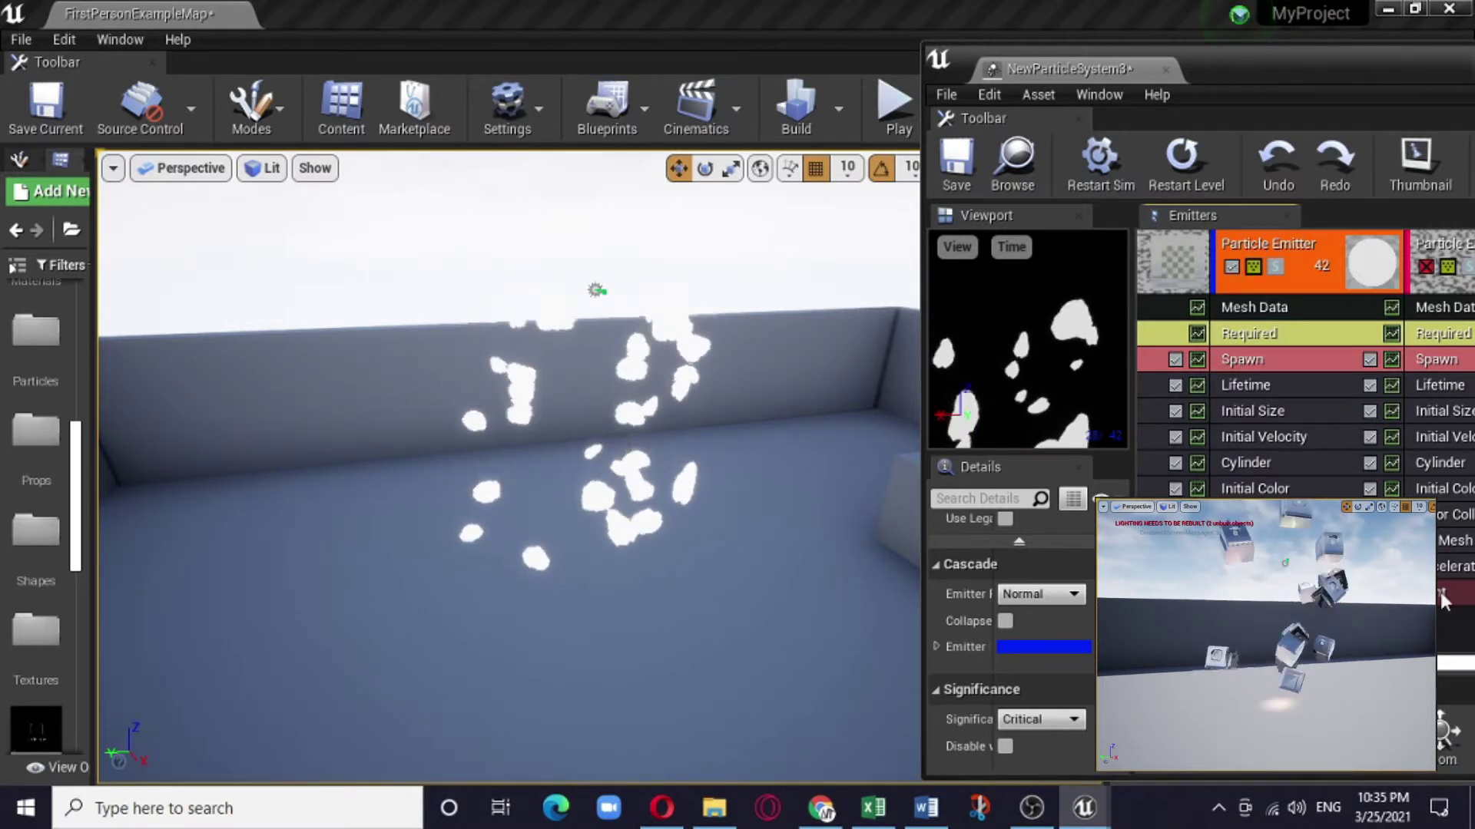
left_click_drag(1425, 663, 1387, 663)
left_click(1429, 269)
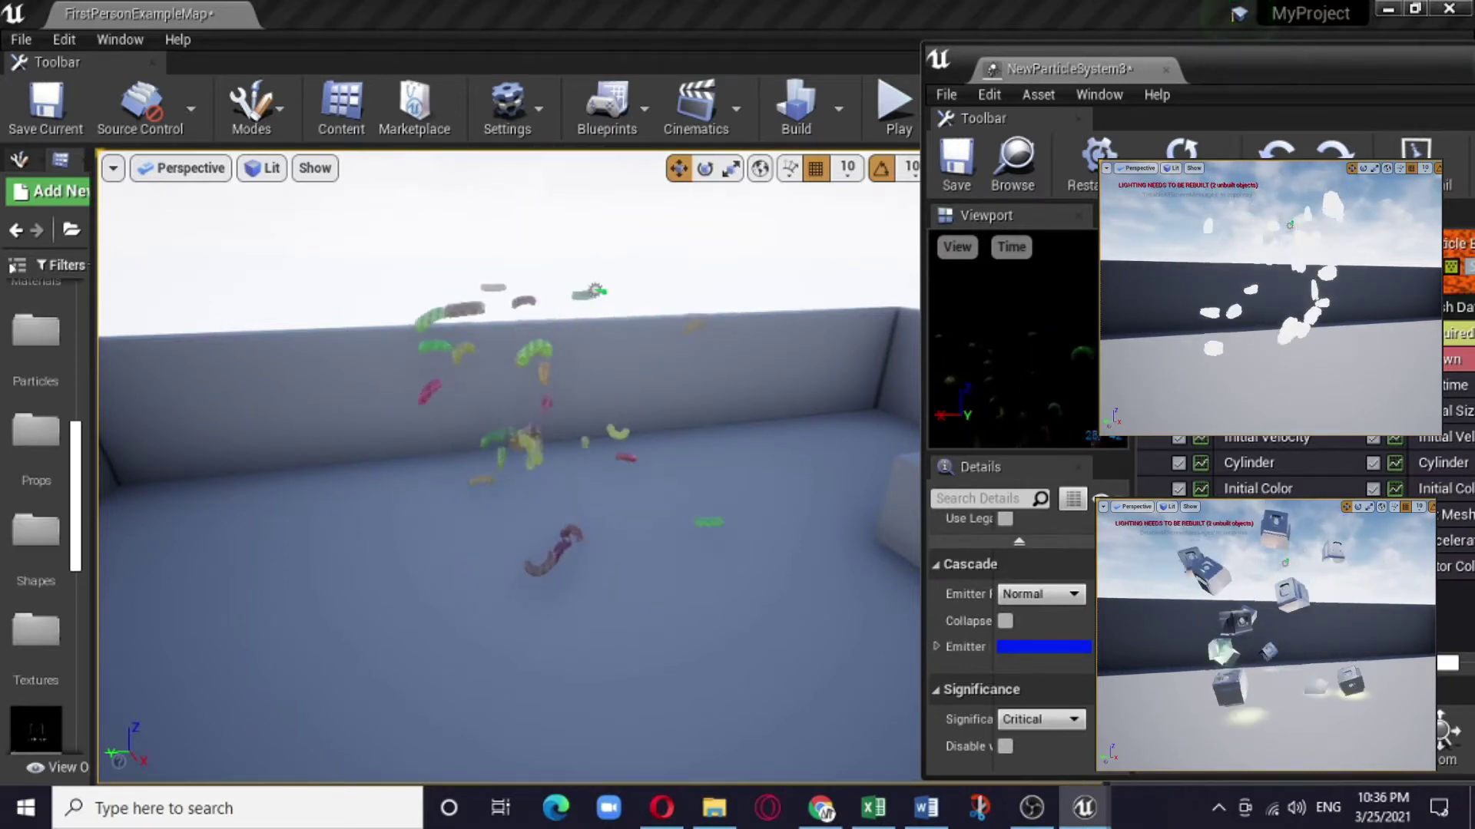
left_click_drag(1397, 663, 1337, 663)
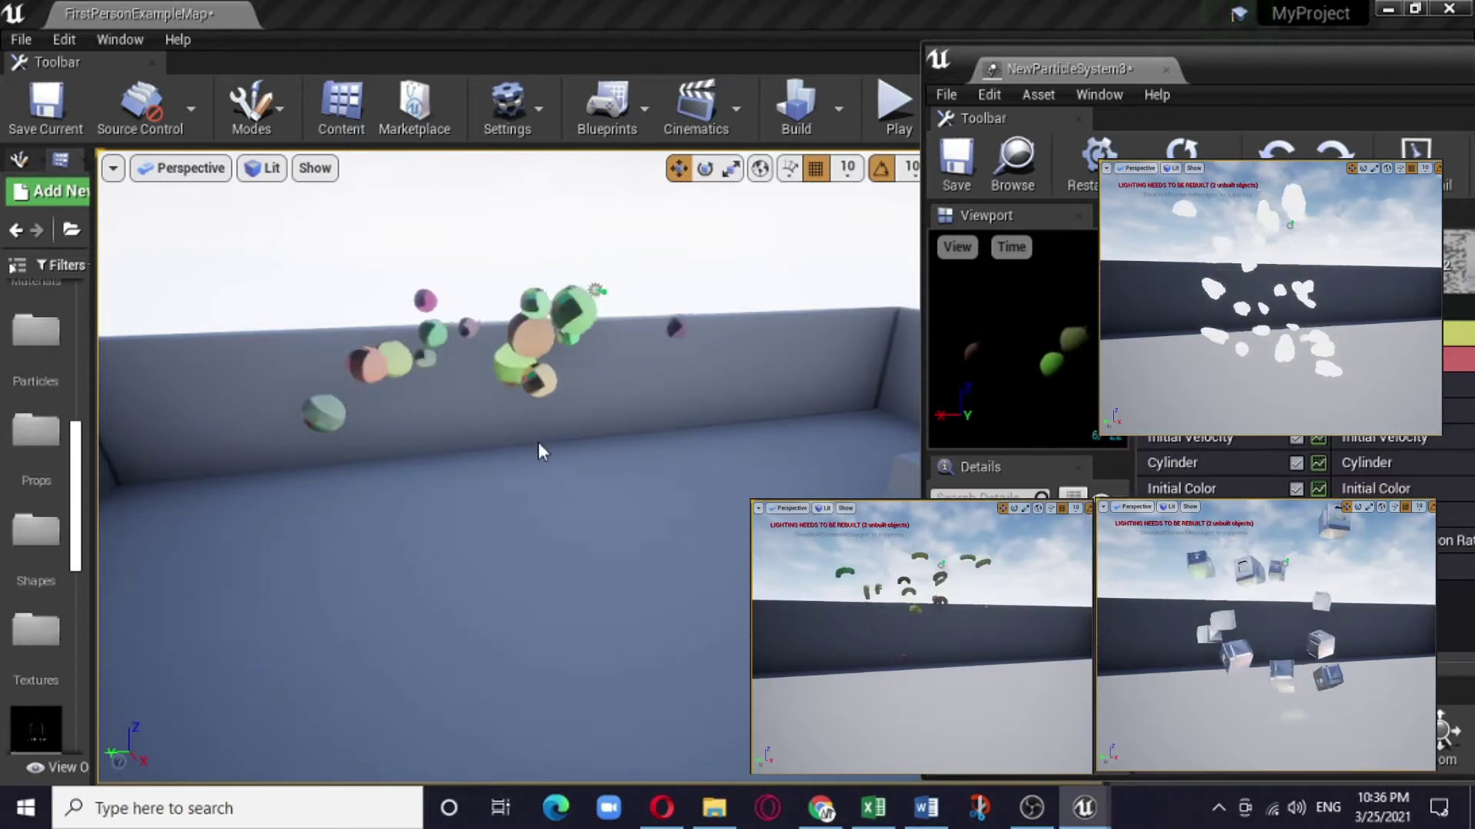
right_click_drag(536, 441, 469, 443)
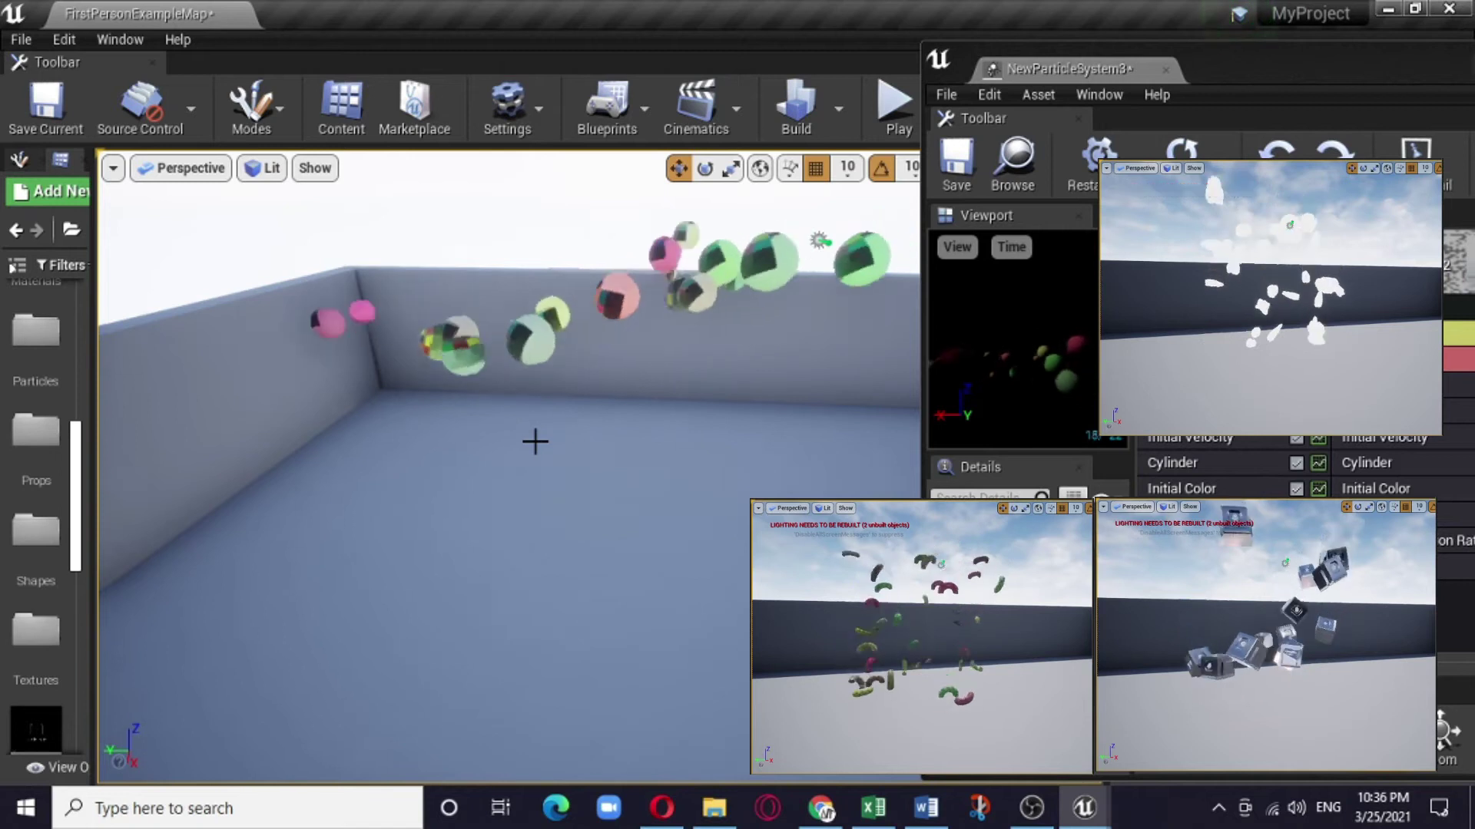
right_click_drag(273, 494, 319, 473)
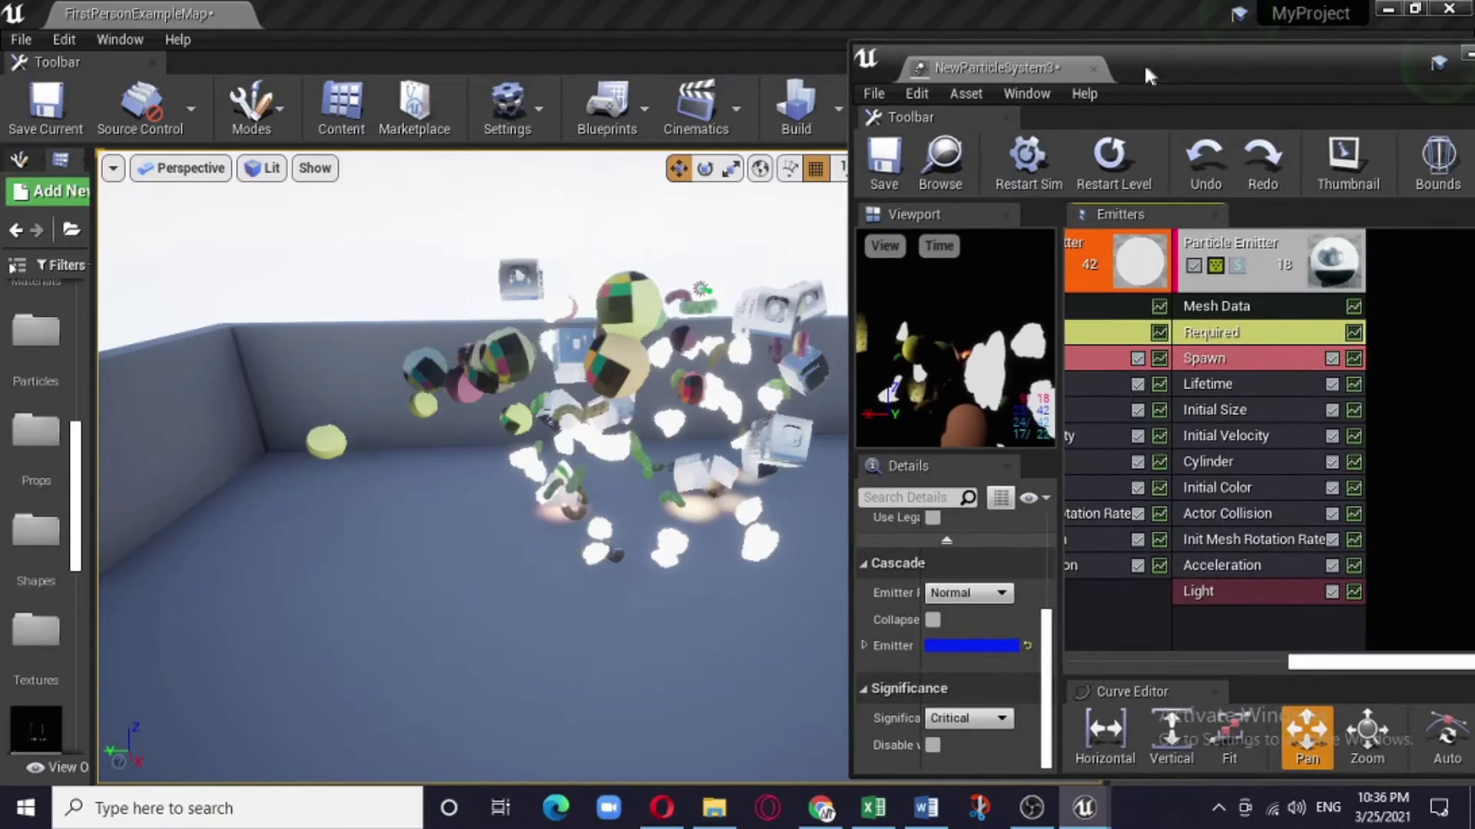
Disable all four existing emitters in the particle system
left_click_drag(1145, 68, 1088, 66)
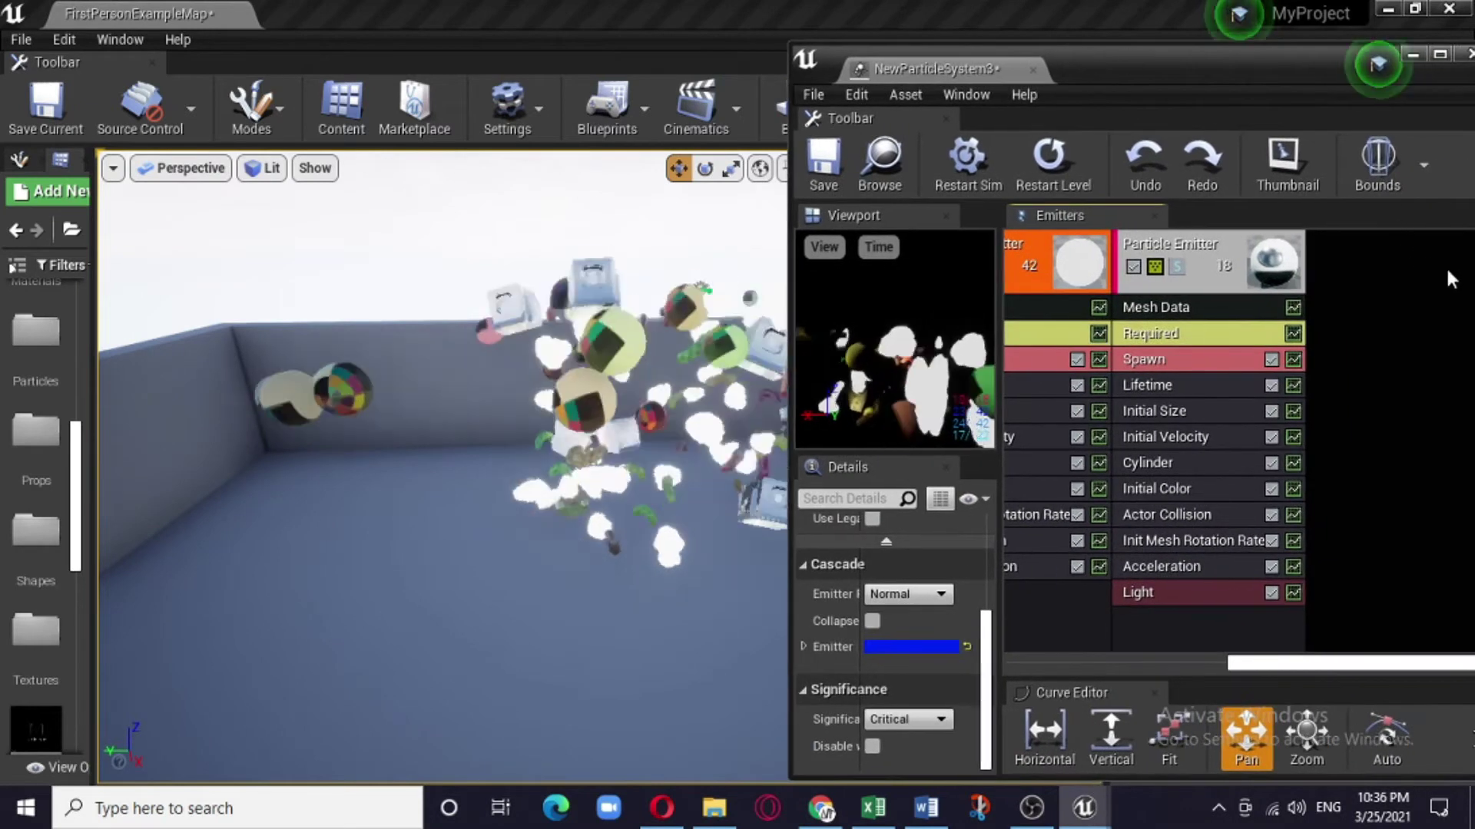
left_click(1131, 267)
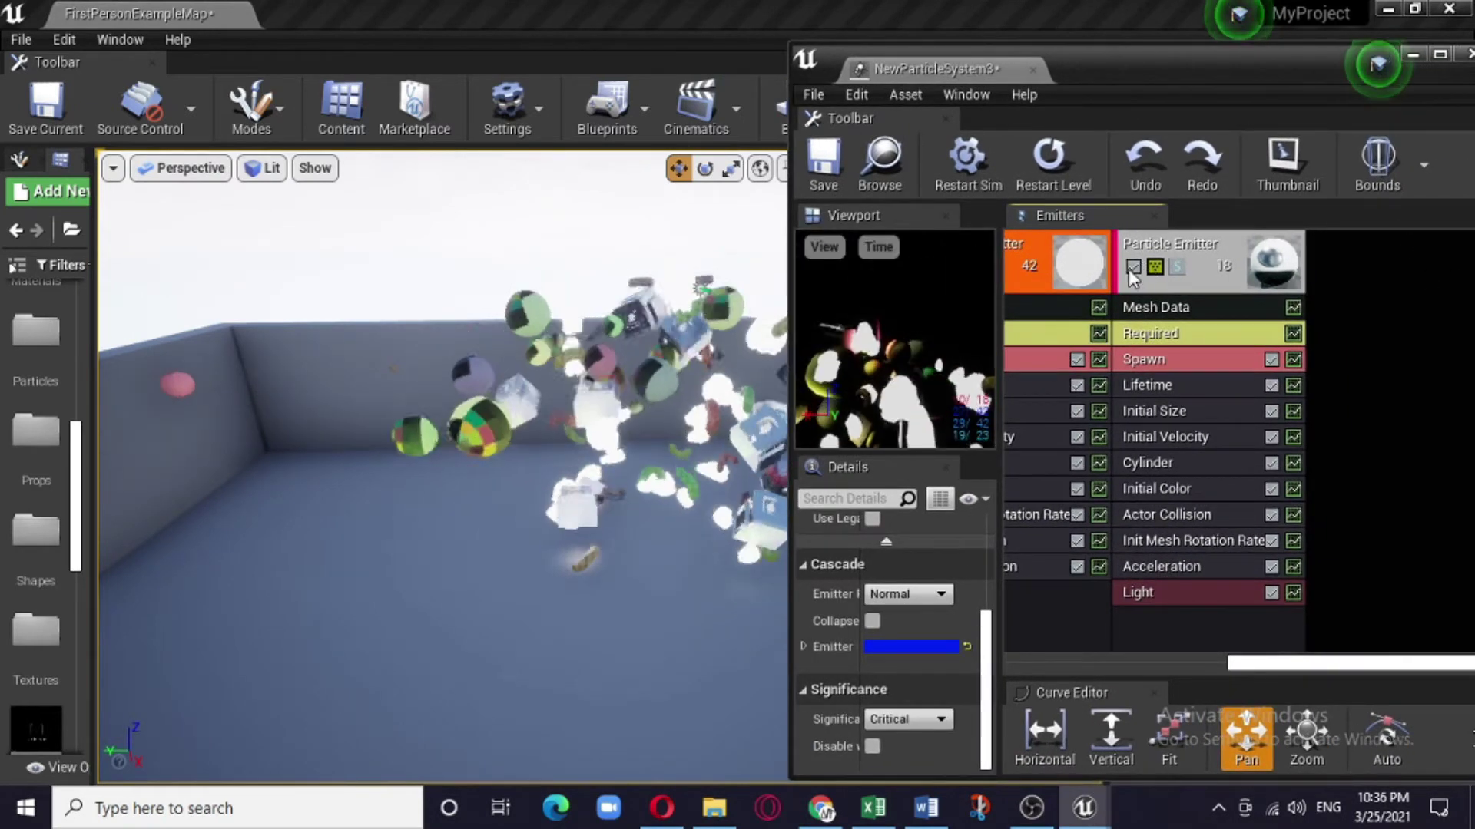
left_click_drag(1264, 667, 1140, 667)
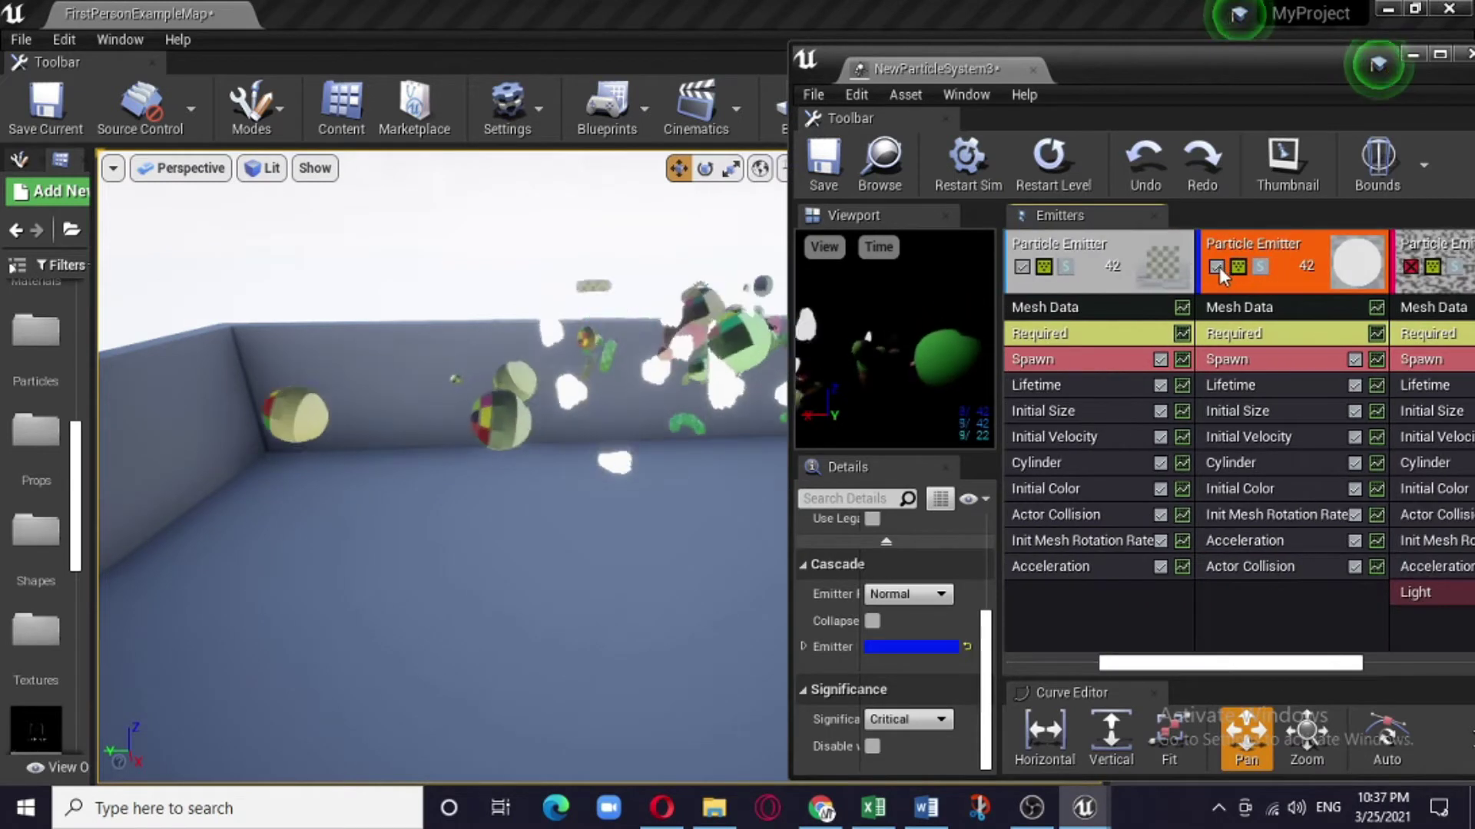
left_click(1219, 266)
left_click_drag(1215, 673, 1113, 668)
left_click(1218, 266)
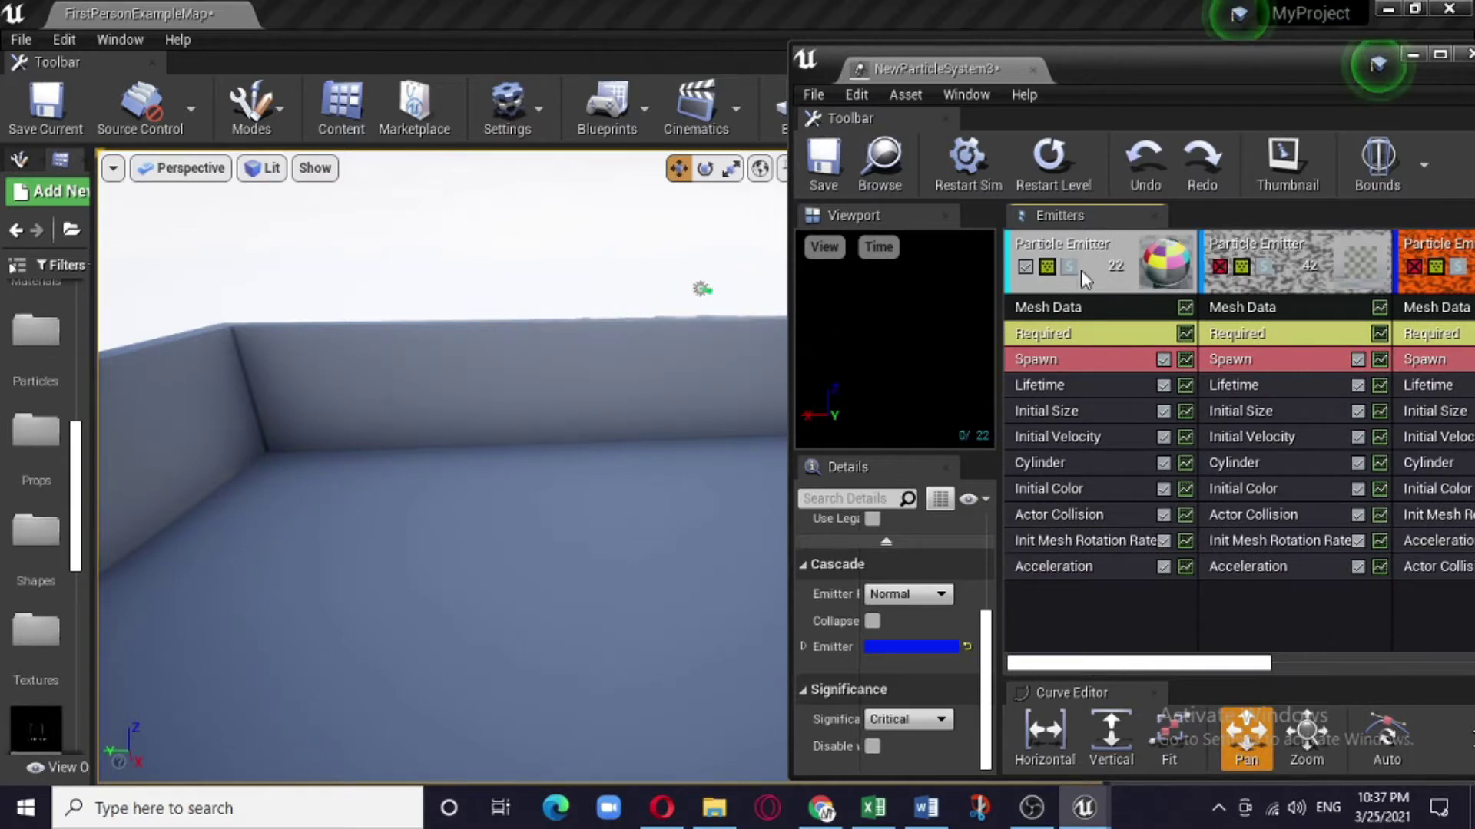
left_click(1024, 267)
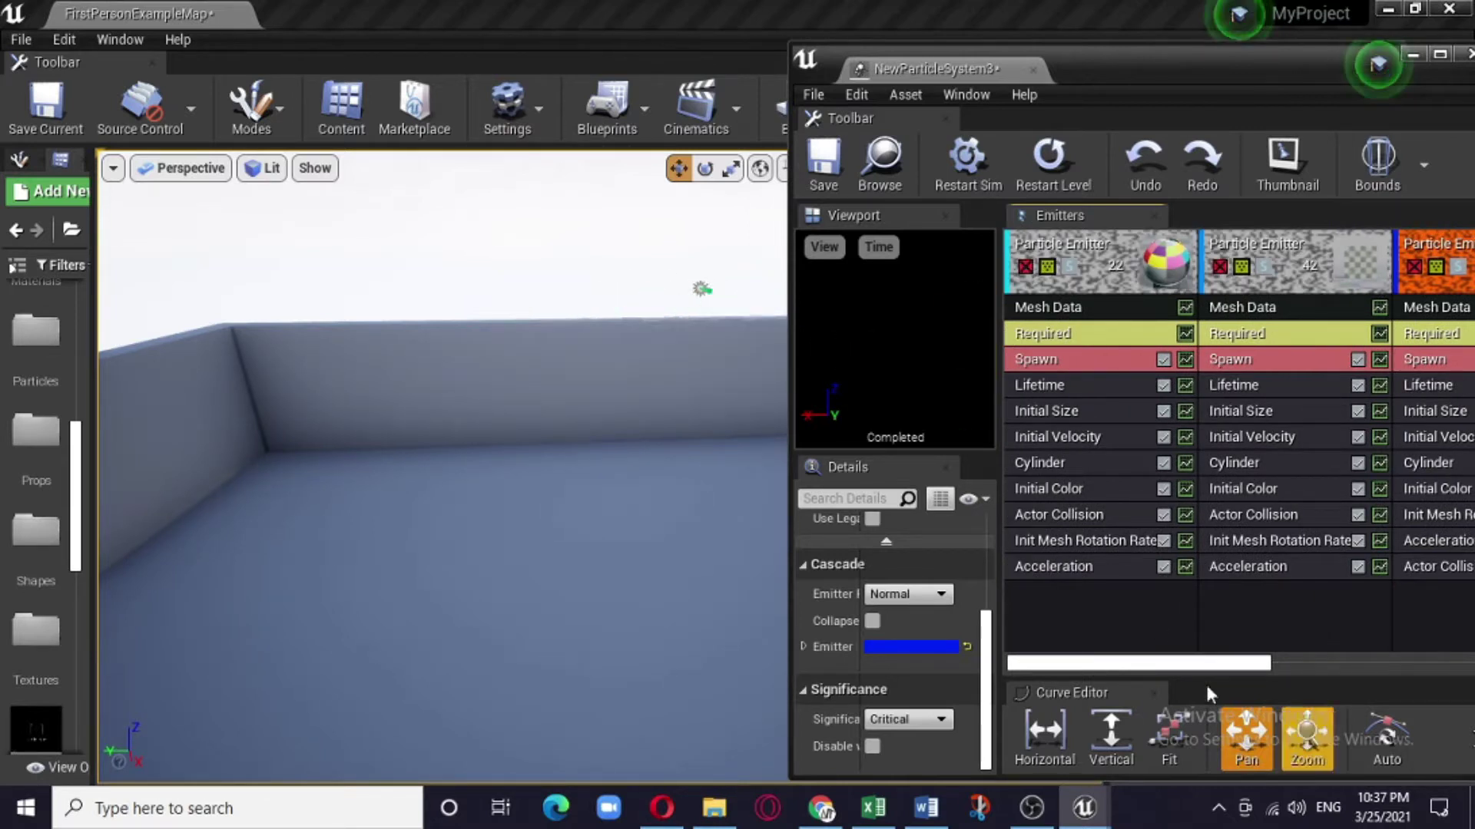
Add a new particle sprite emitter after the last existing emitter
left_click_drag(1258, 670, 1467, 665)
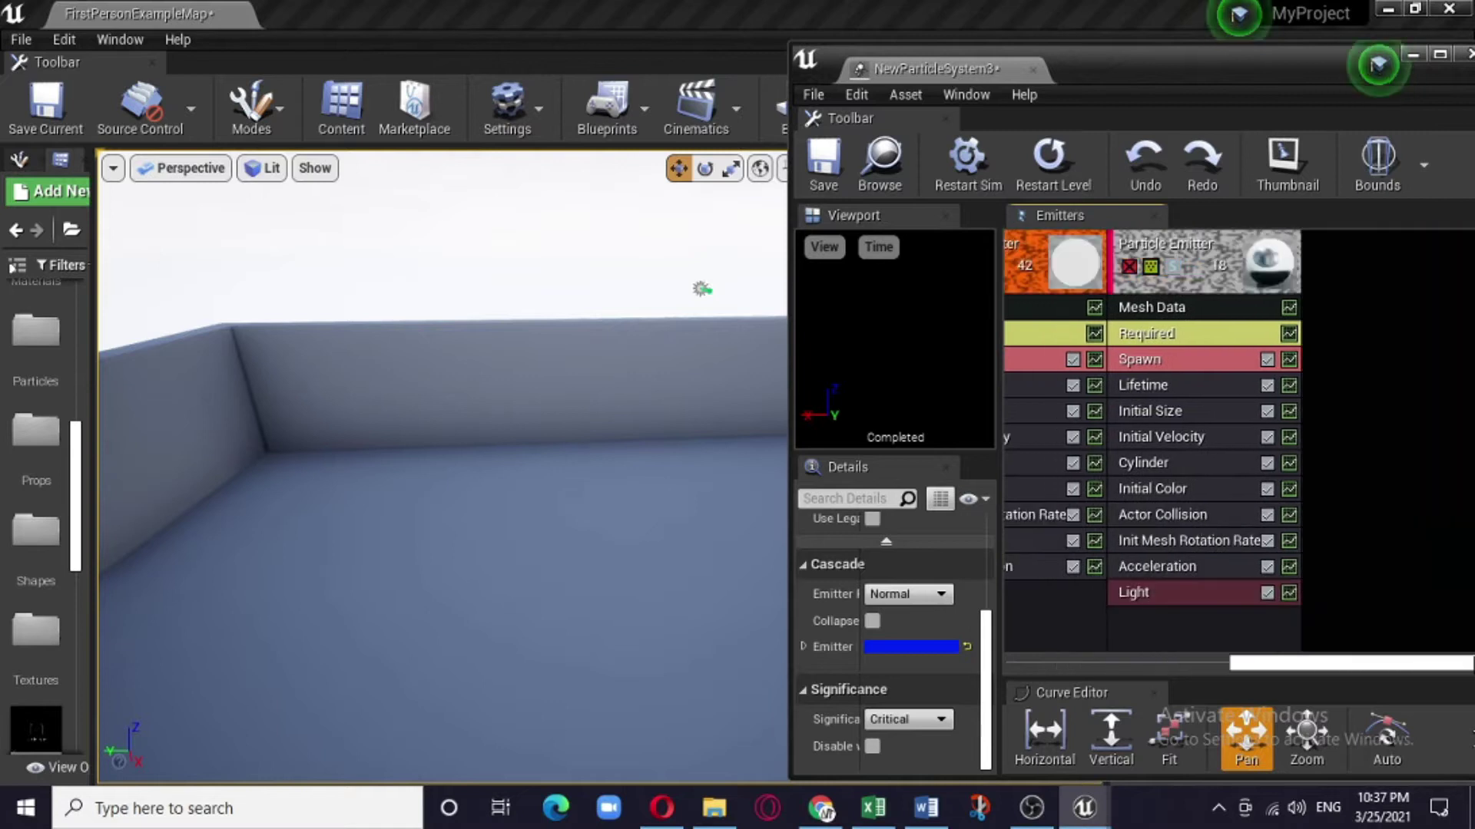
left_click(1338, 265)
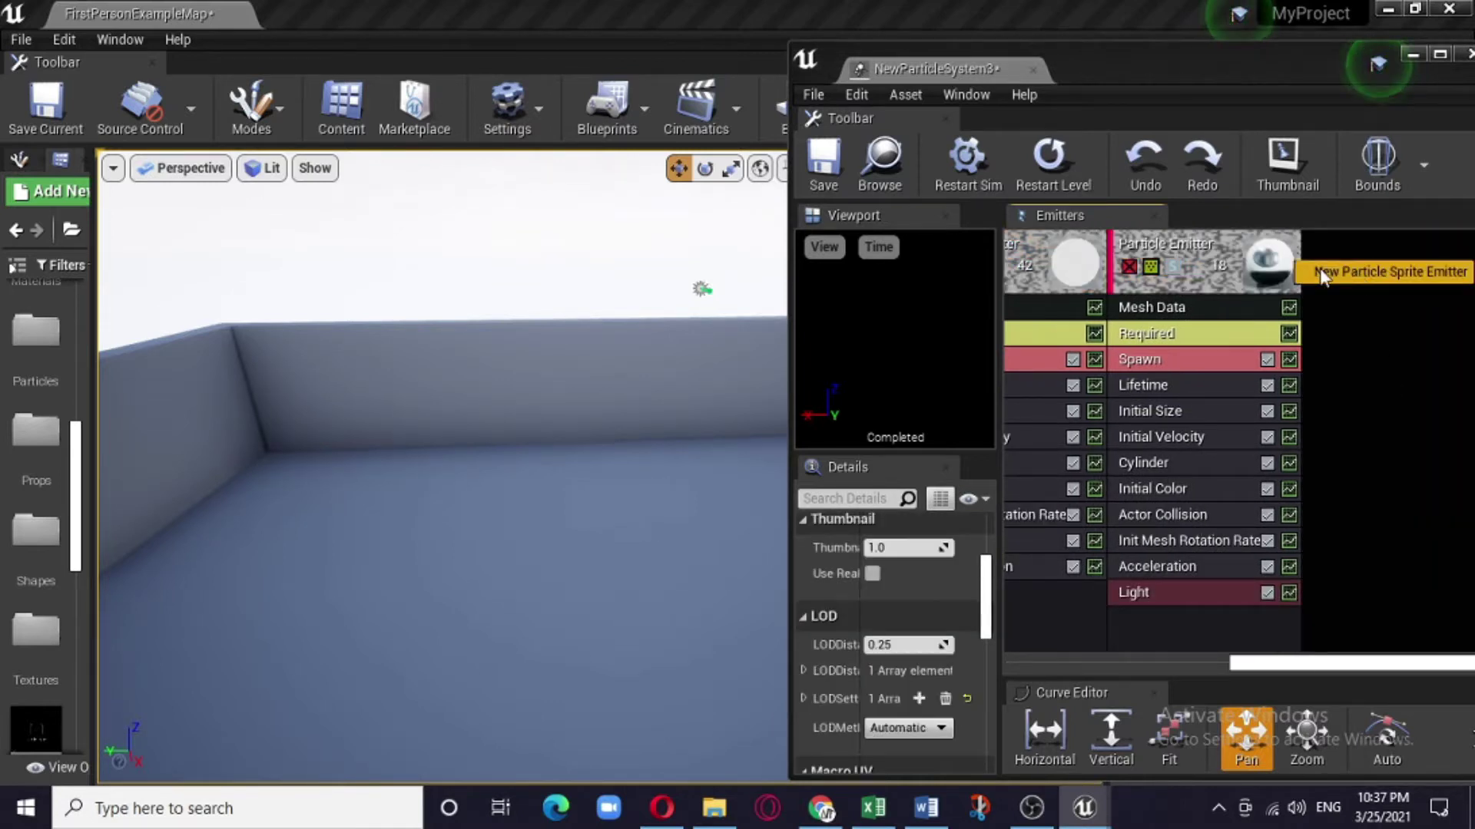
left_click(1346, 324)
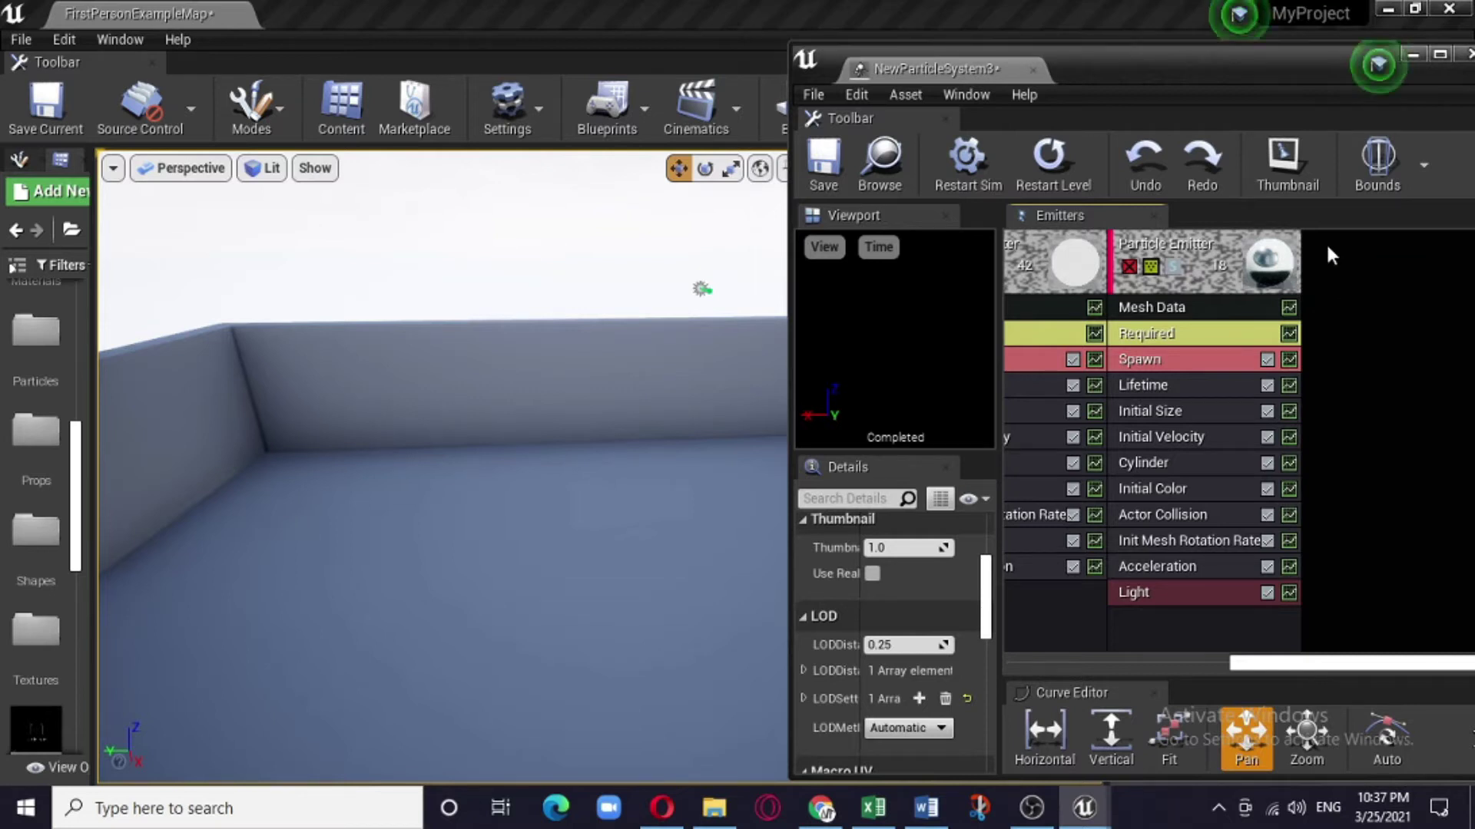
right_click(1327, 245)
left_click(1334, 258)
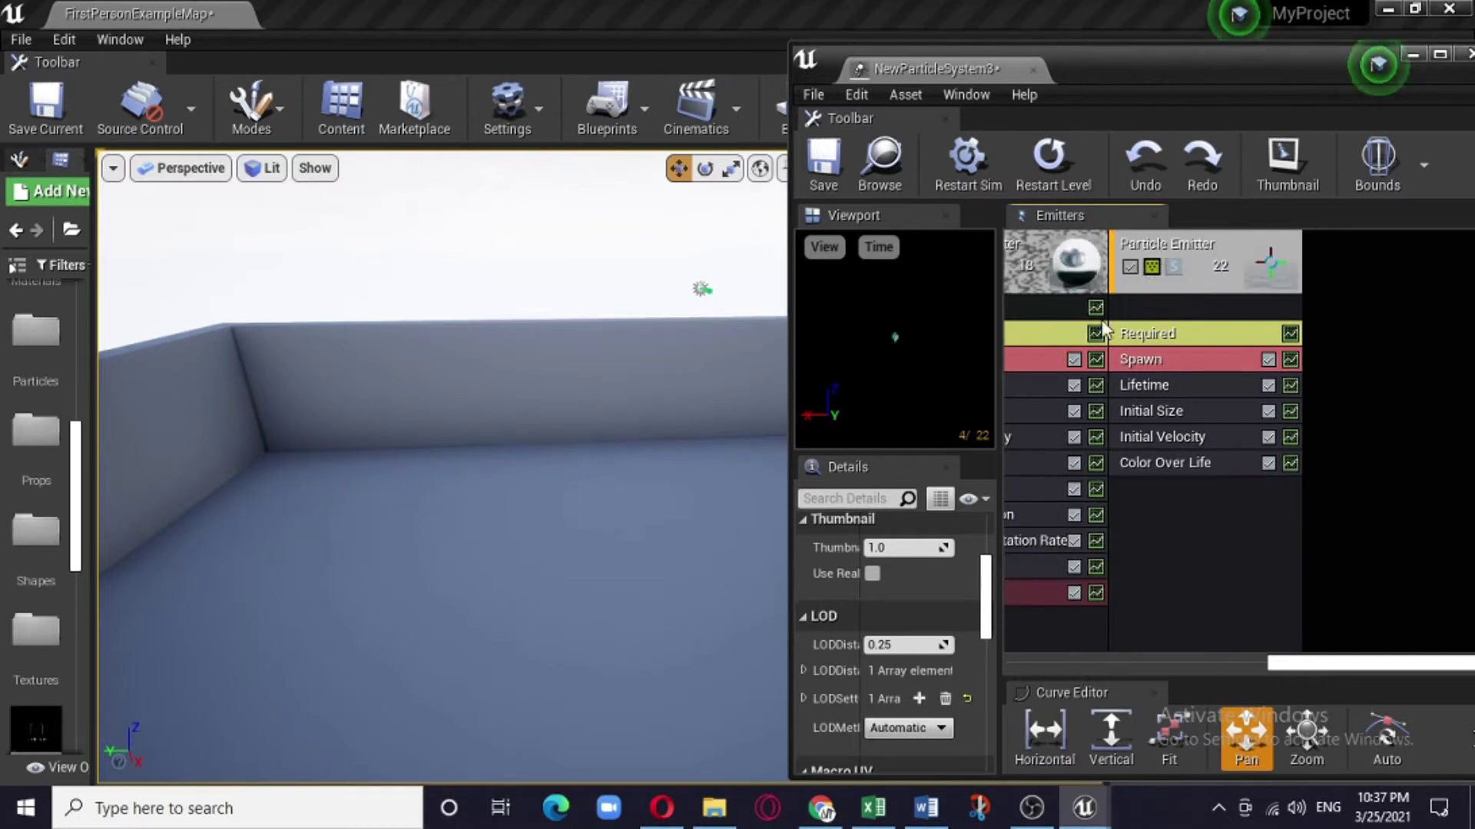
Add a Mesh Data type module to the new particle emitter
right_click(1191, 328)
left_click(1169, 311)
right_click(1173, 315)
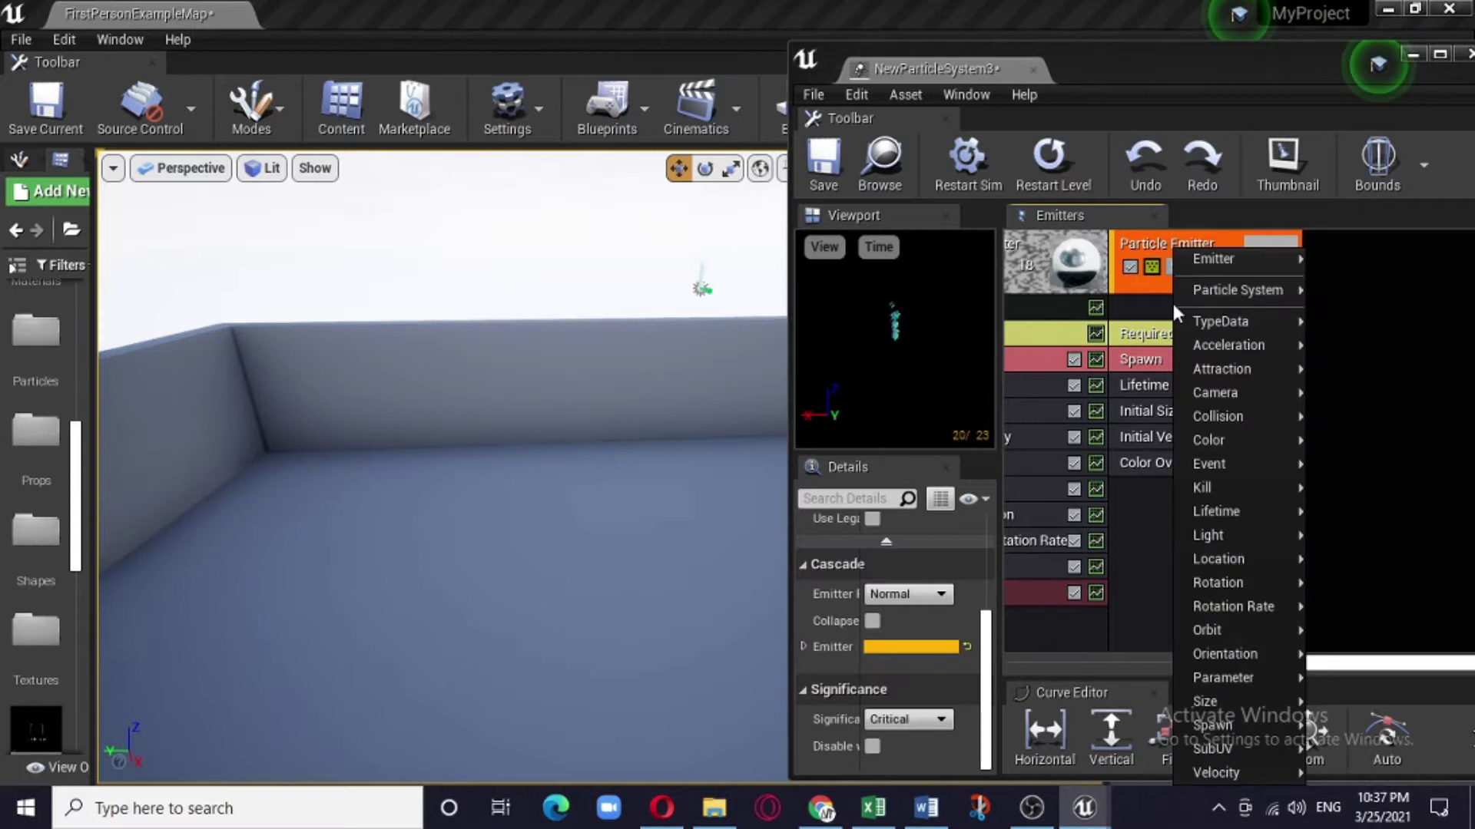
mouse_move(1241, 314)
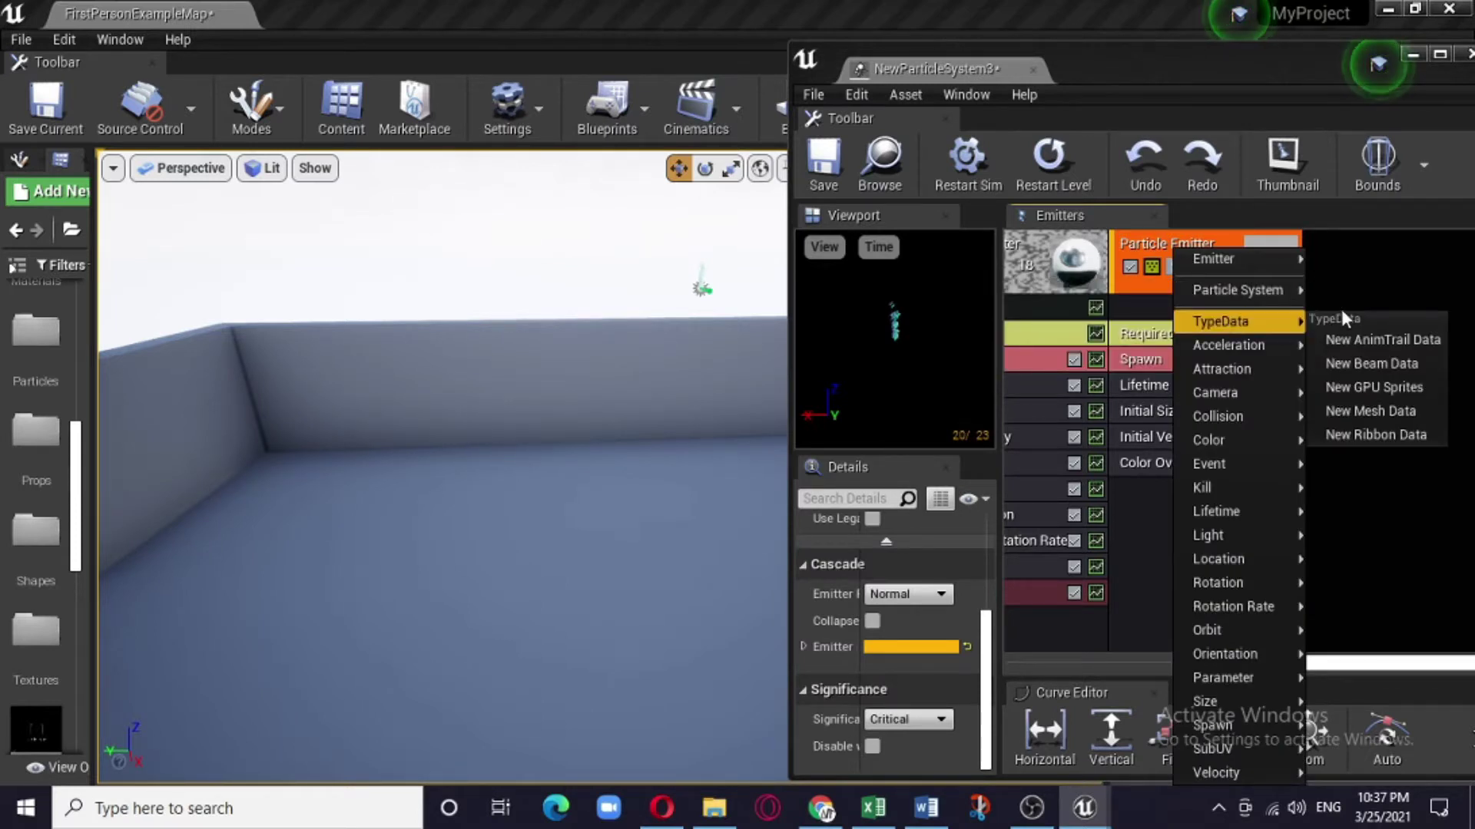
mouse_move(1244, 417)
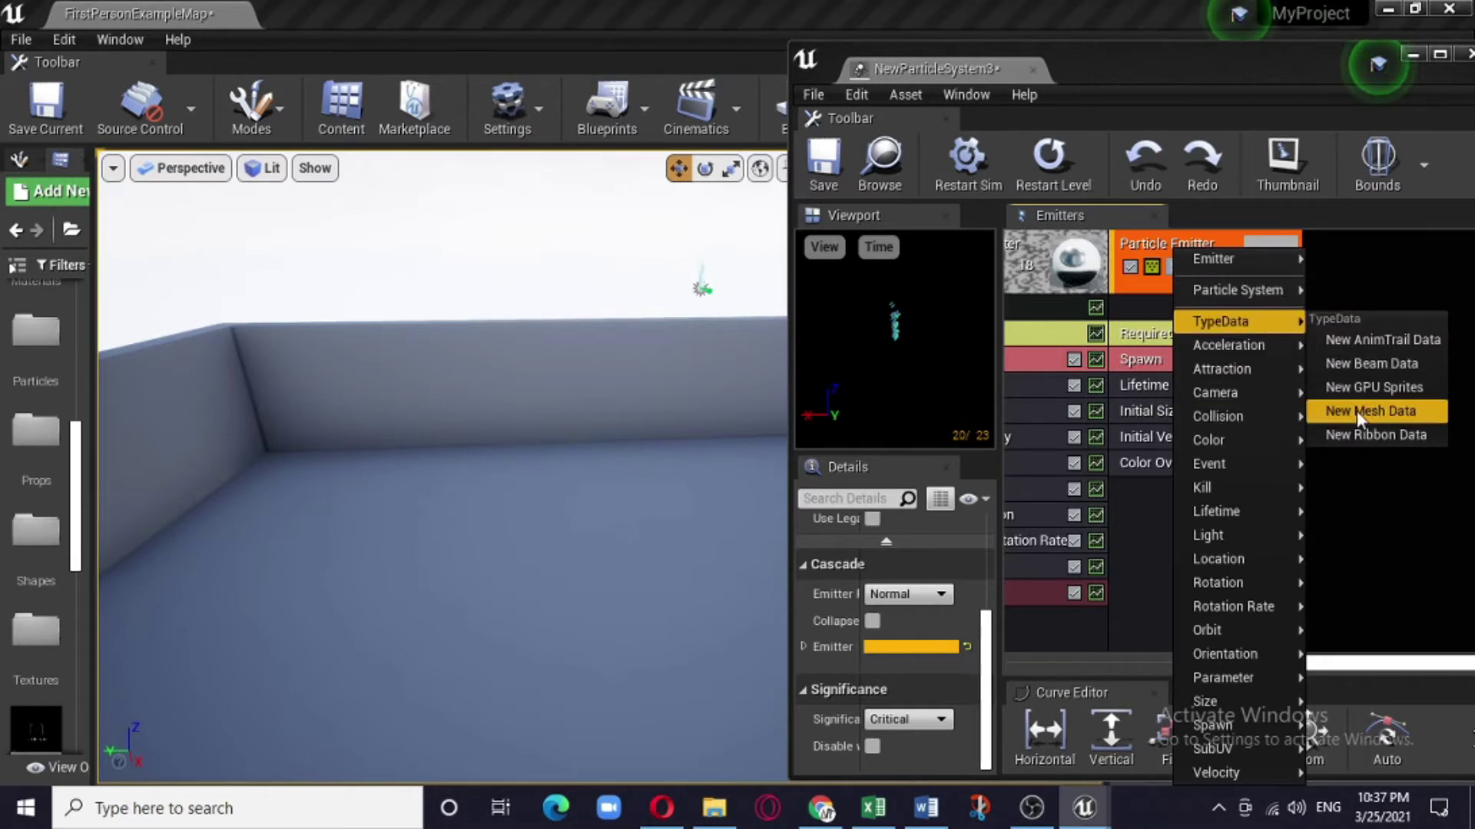
left_click(1367, 410)
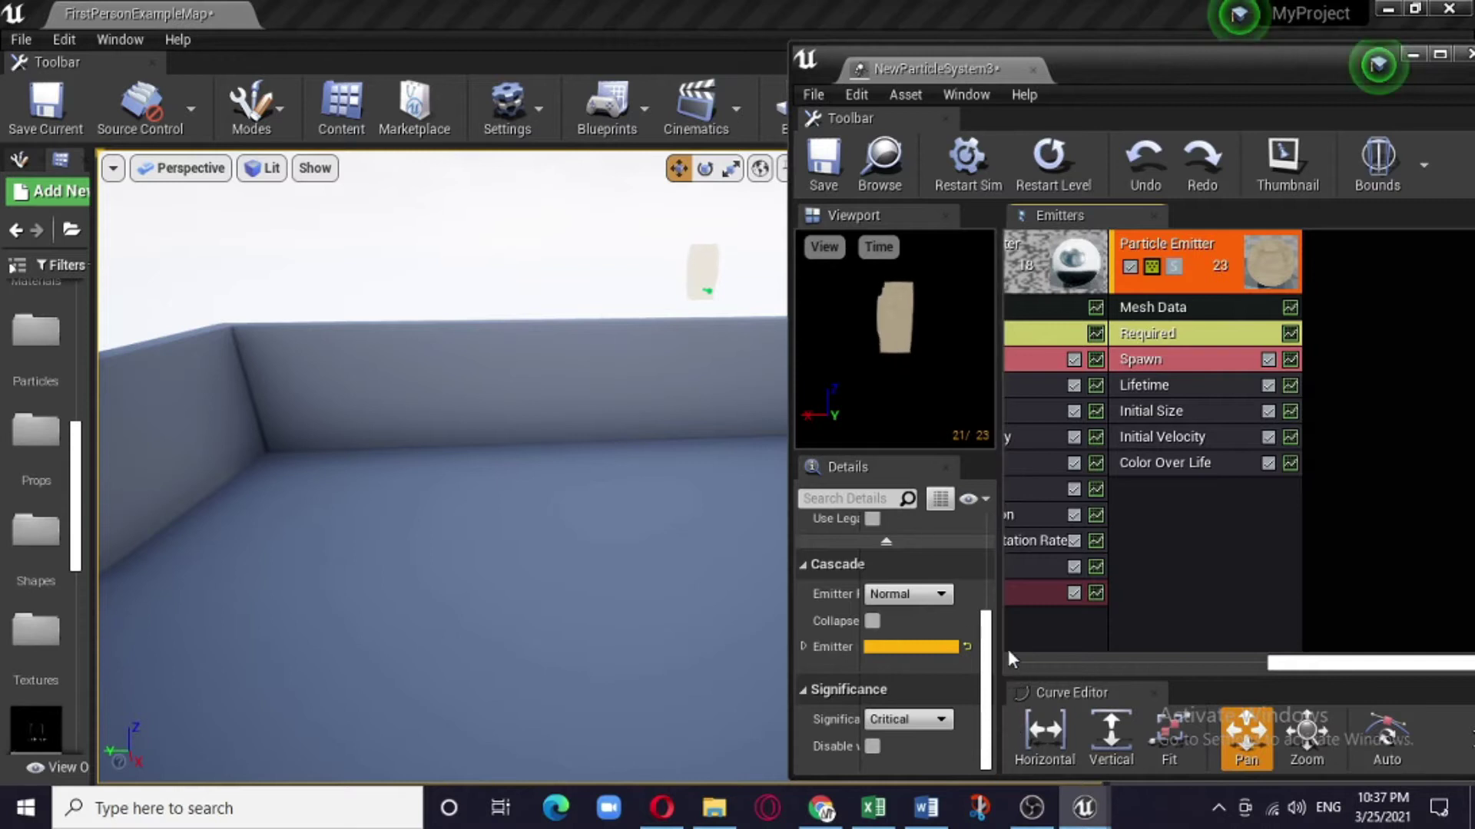
Assign the SM_Lamp_Ceiling static mesh to the new emitter's Mesh Data module
left_click_drag(983, 680, 986, 561)
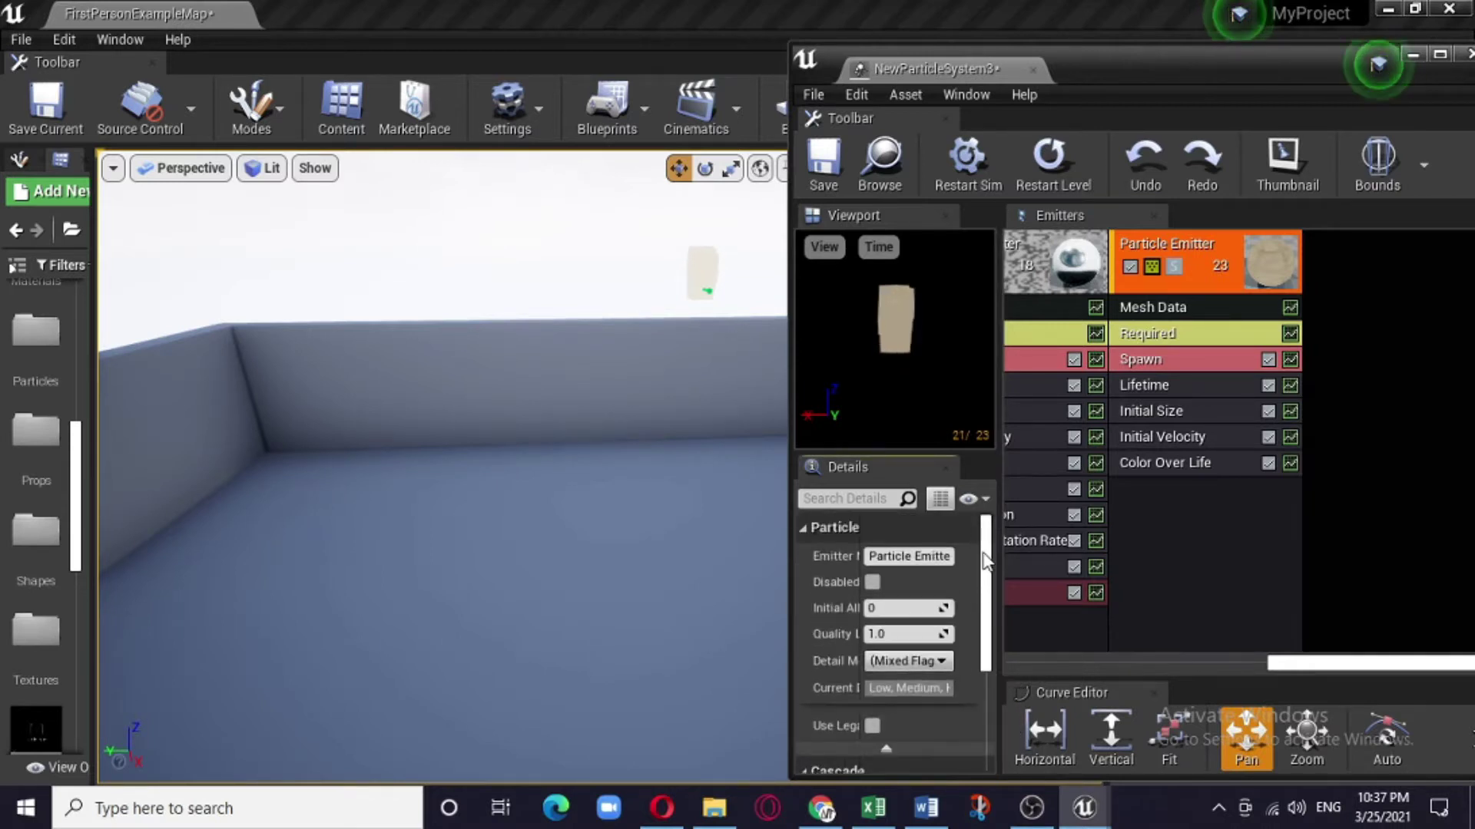
left_click(1216, 306)
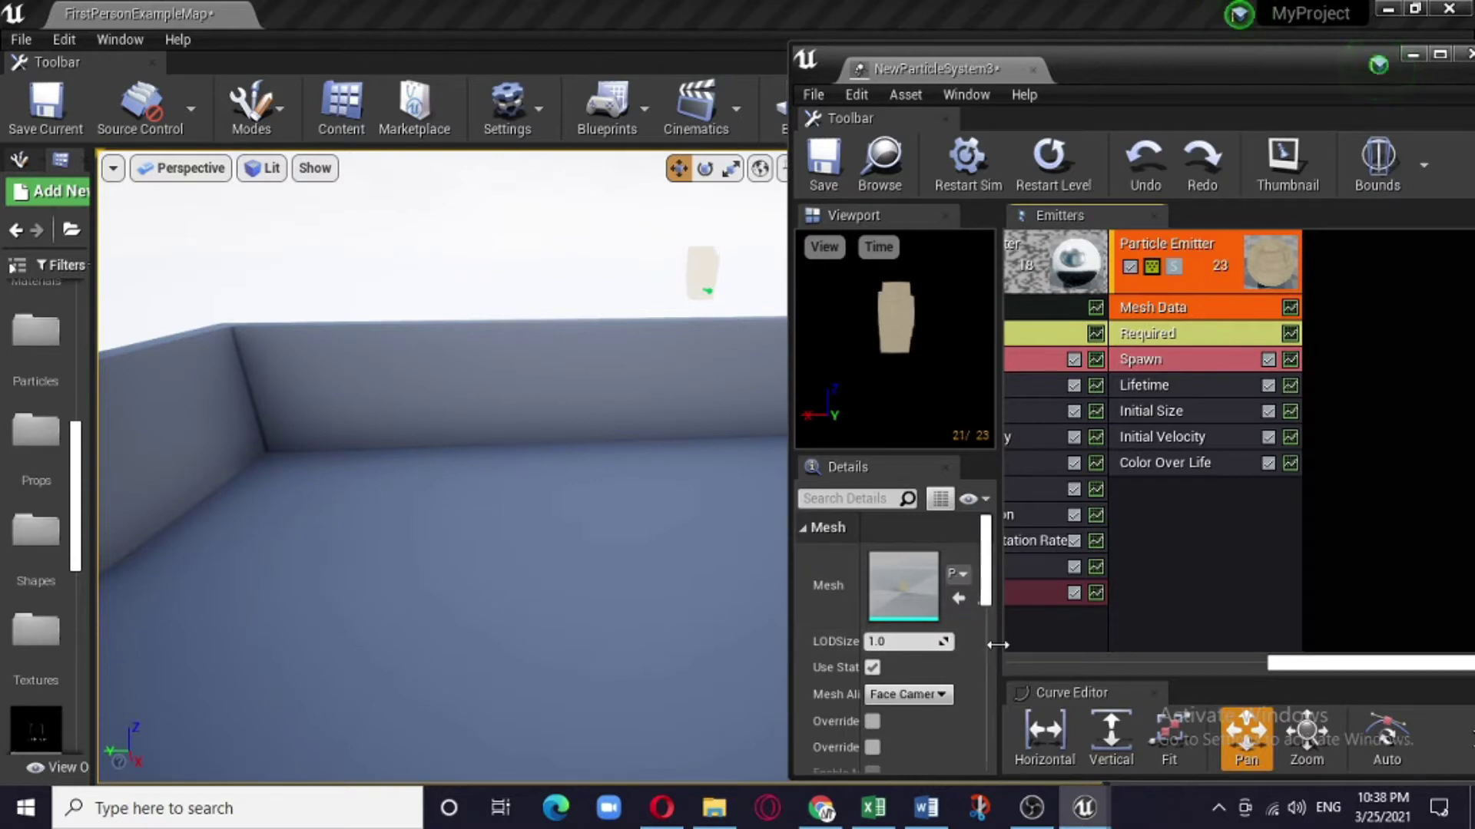
left_click_drag(1000, 641, 1199, 631)
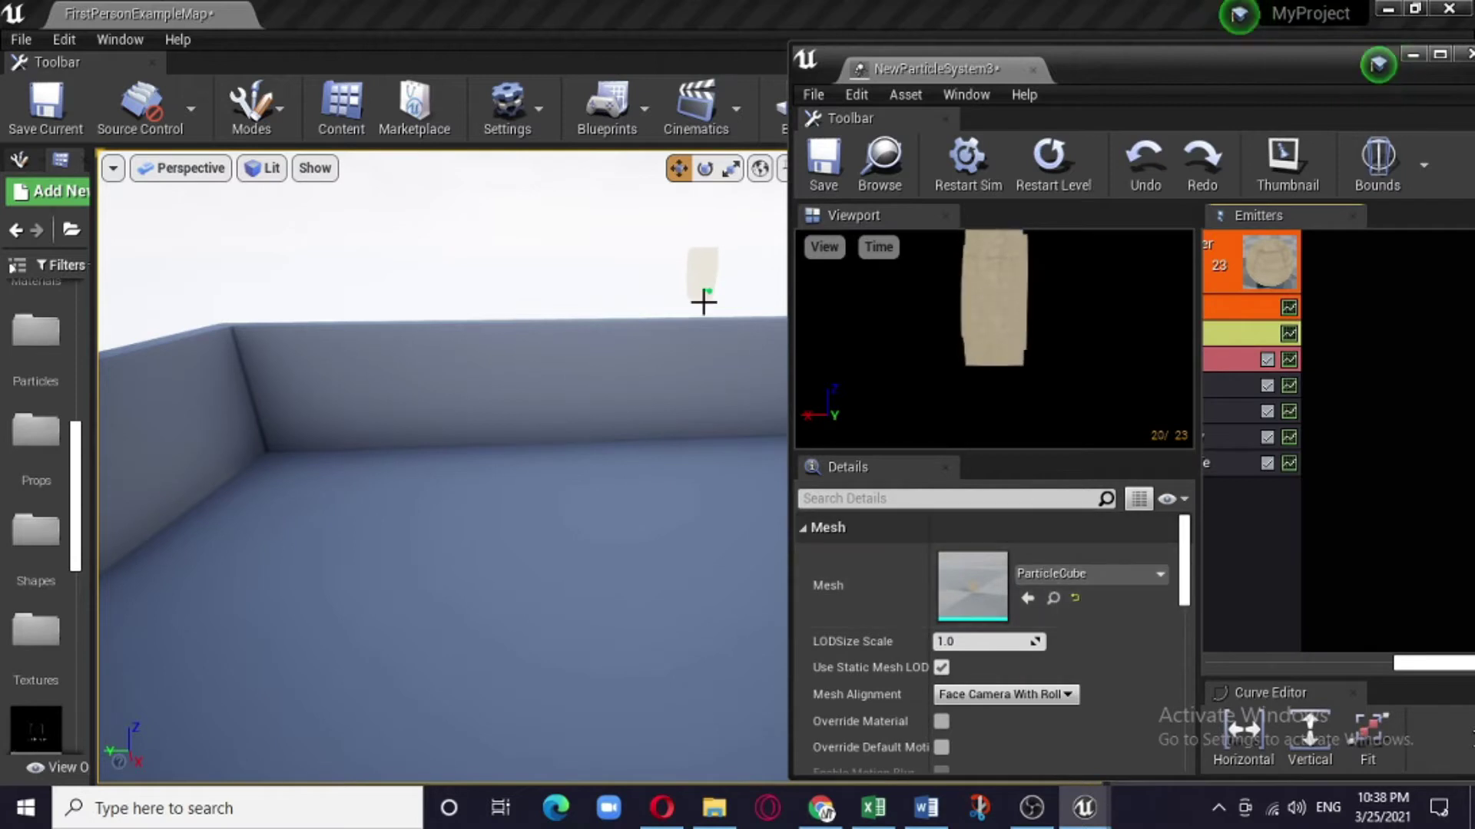
right_click_drag(701, 292, 626, 354)
scroll(626, 354, "up", 3)
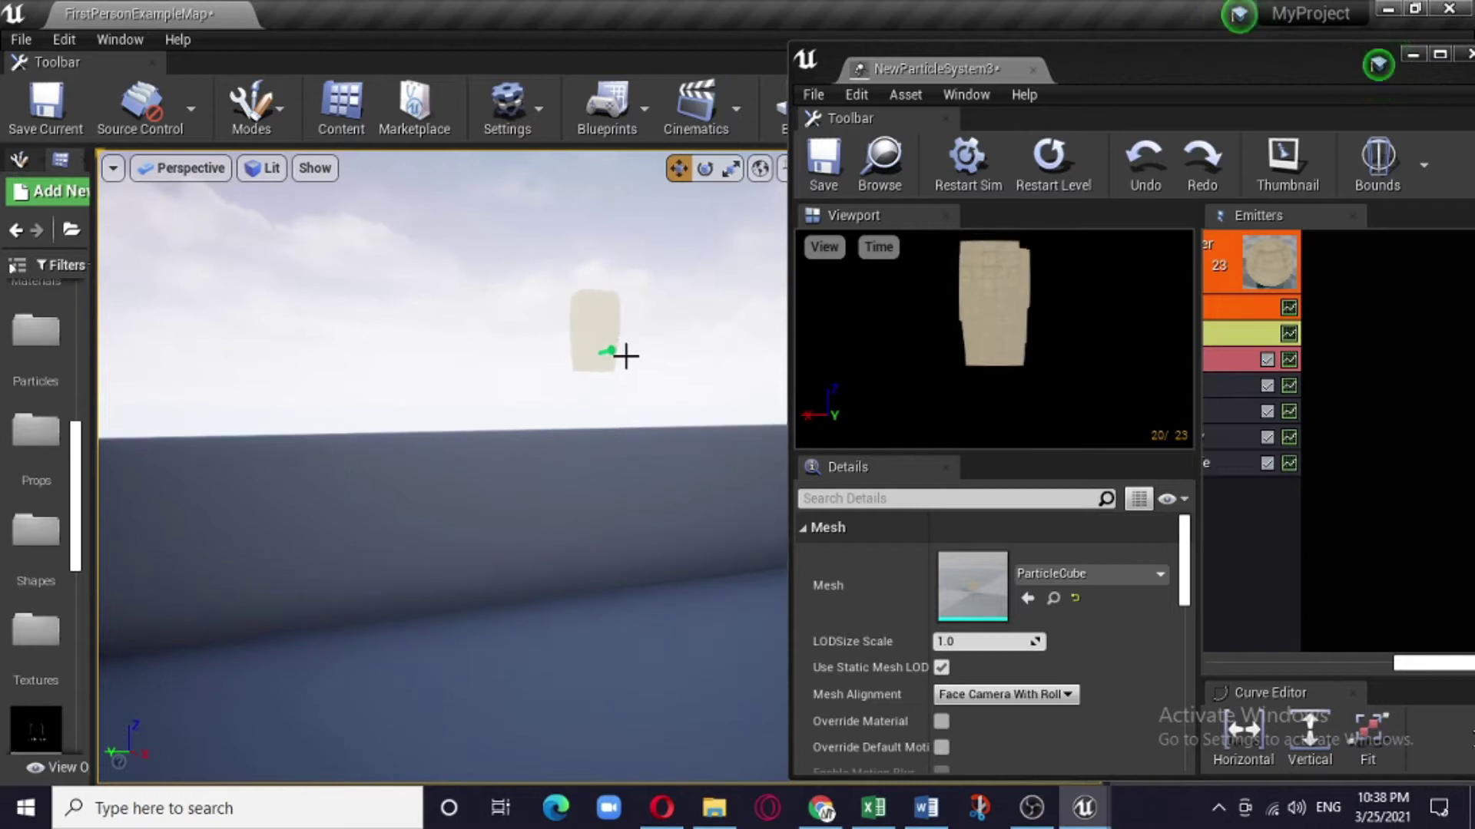
left_click(1095, 572)
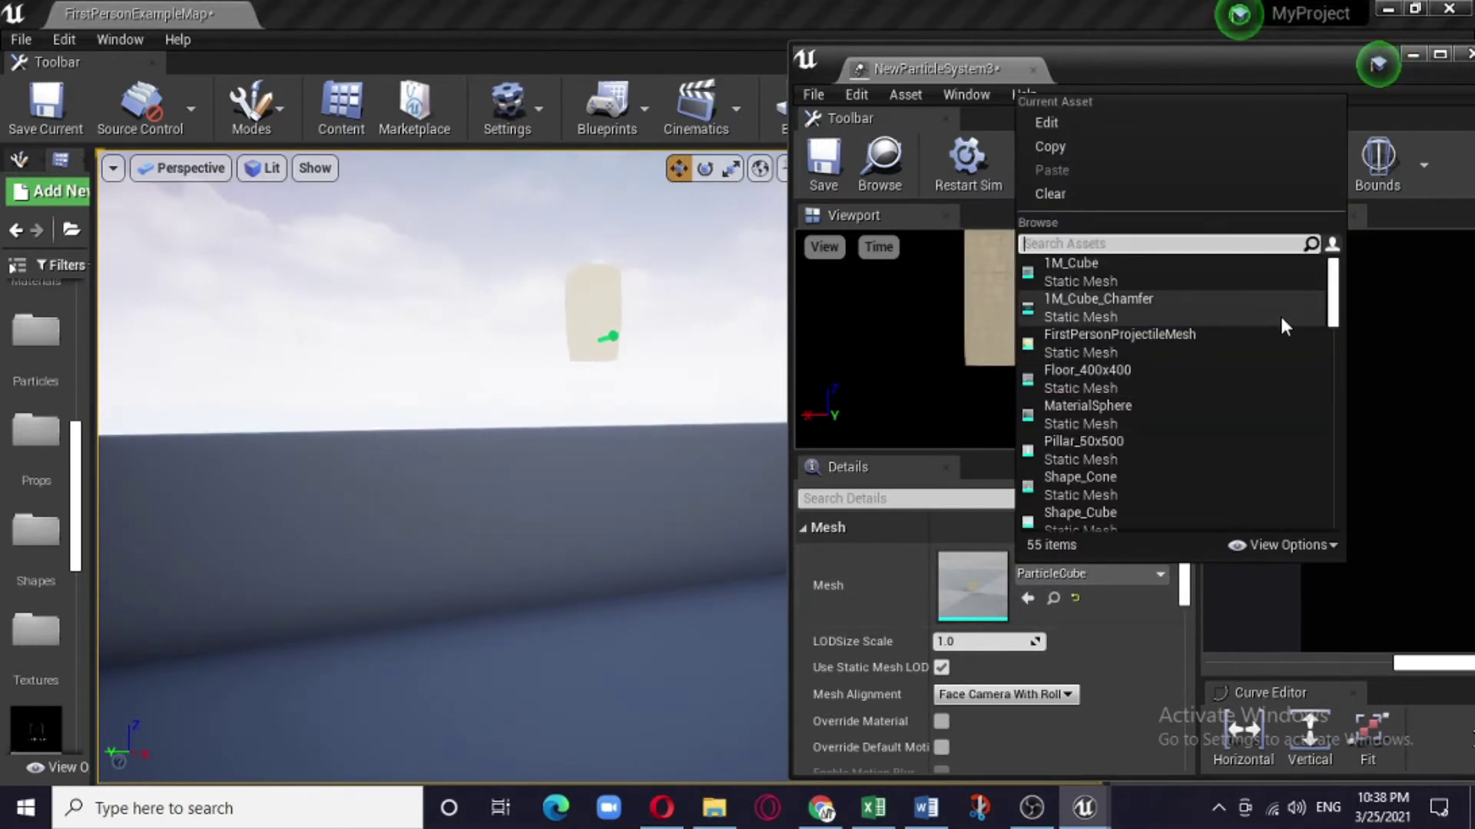
left_click_drag(1333, 300, 1333, 415)
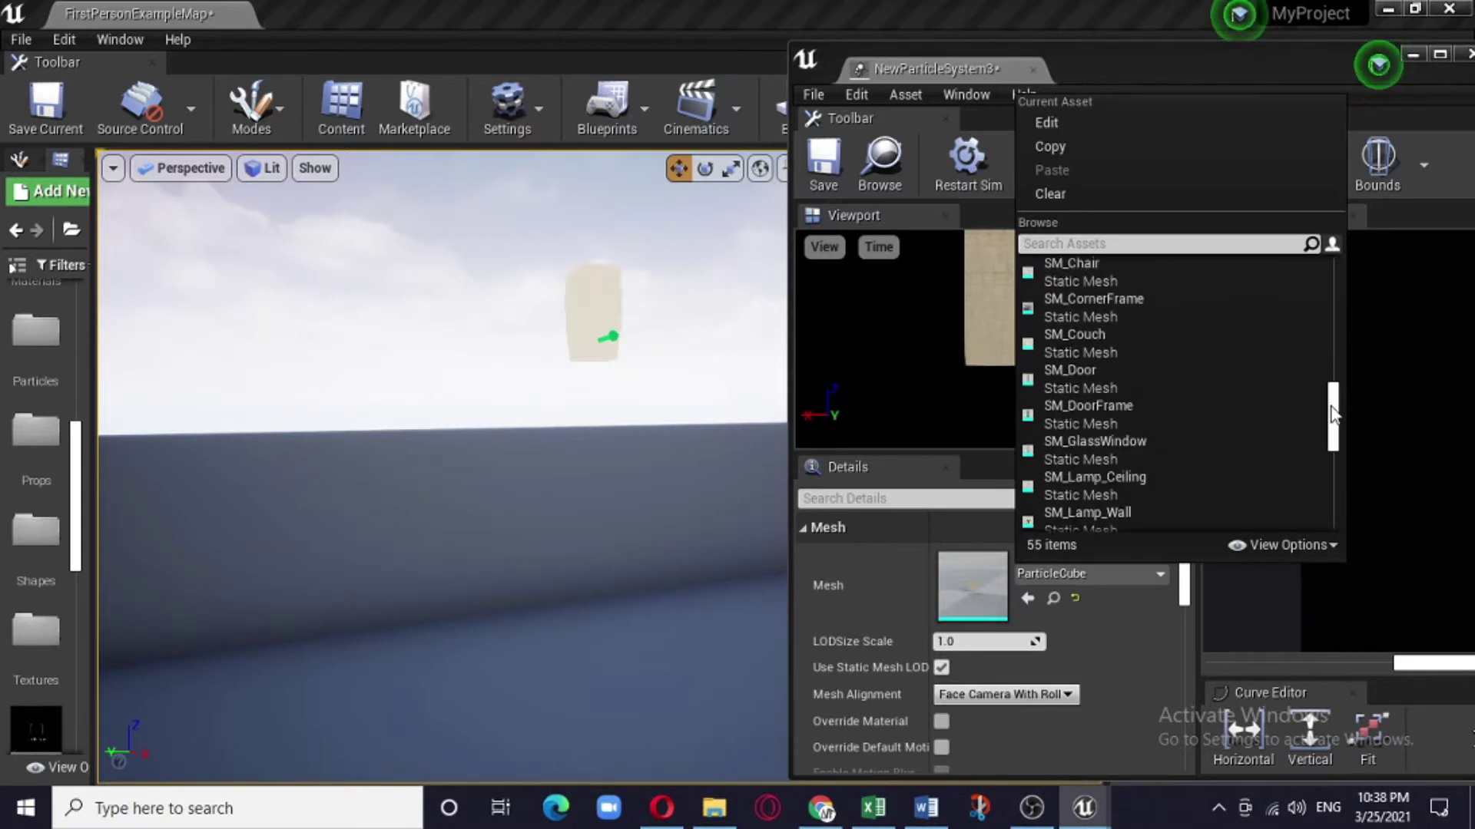
left_click(1077, 484)
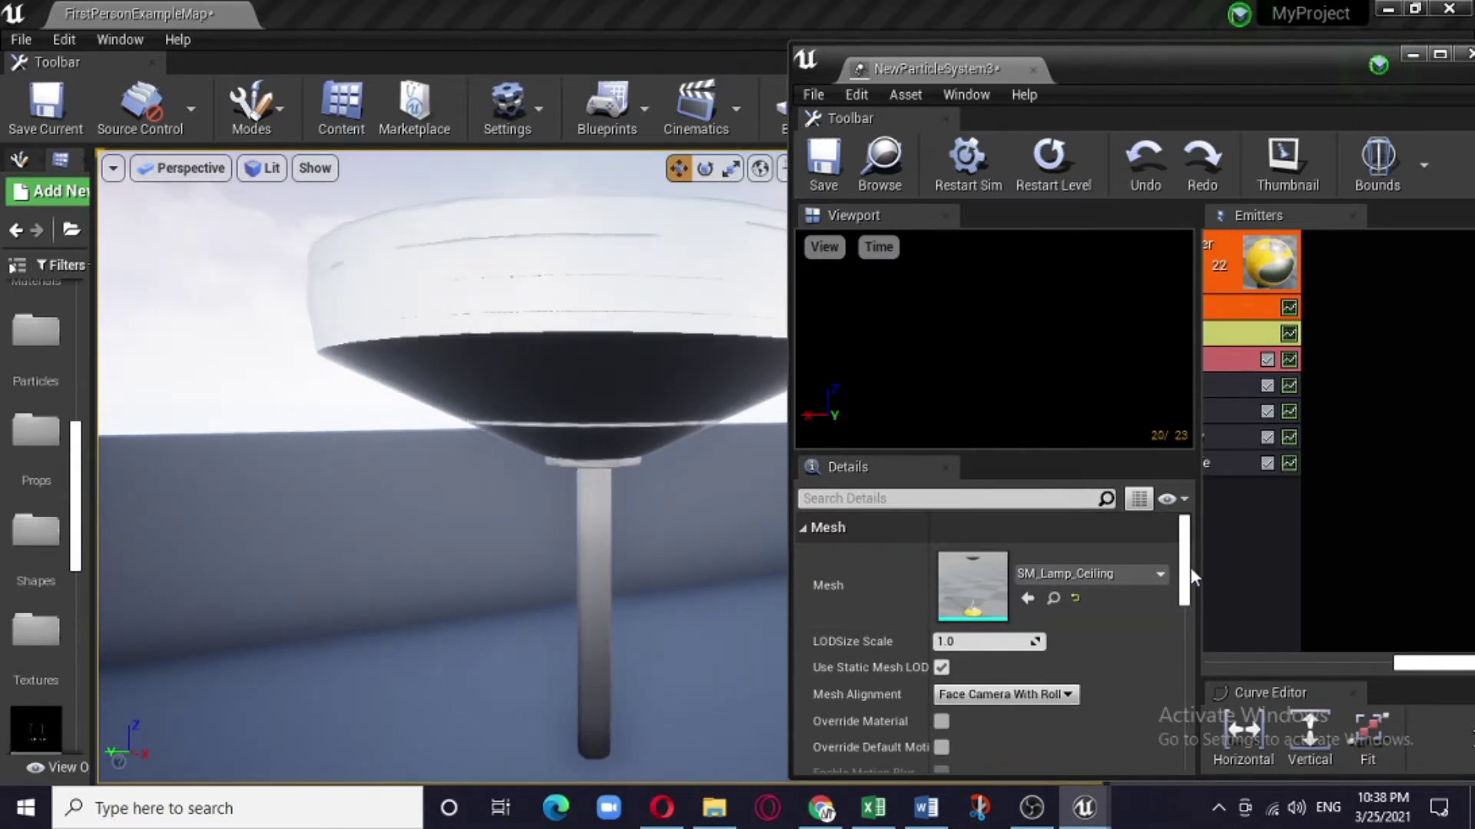
Set the Max start size in the new emitter's Initial Size module to 1 on X, Y and Z
left_click_drag(1196, 584, 1014, 586)
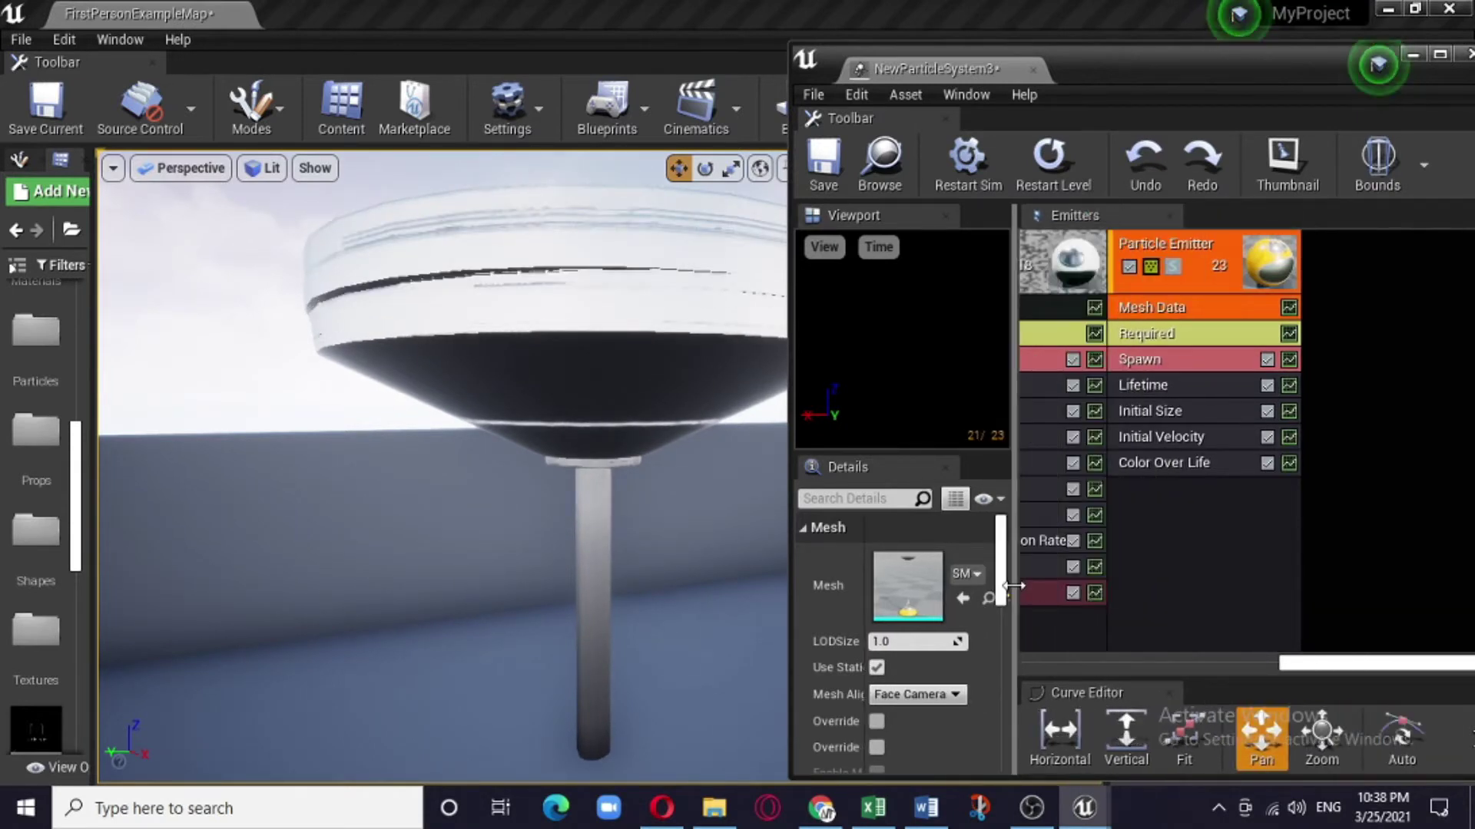
left_click(1188, 408)
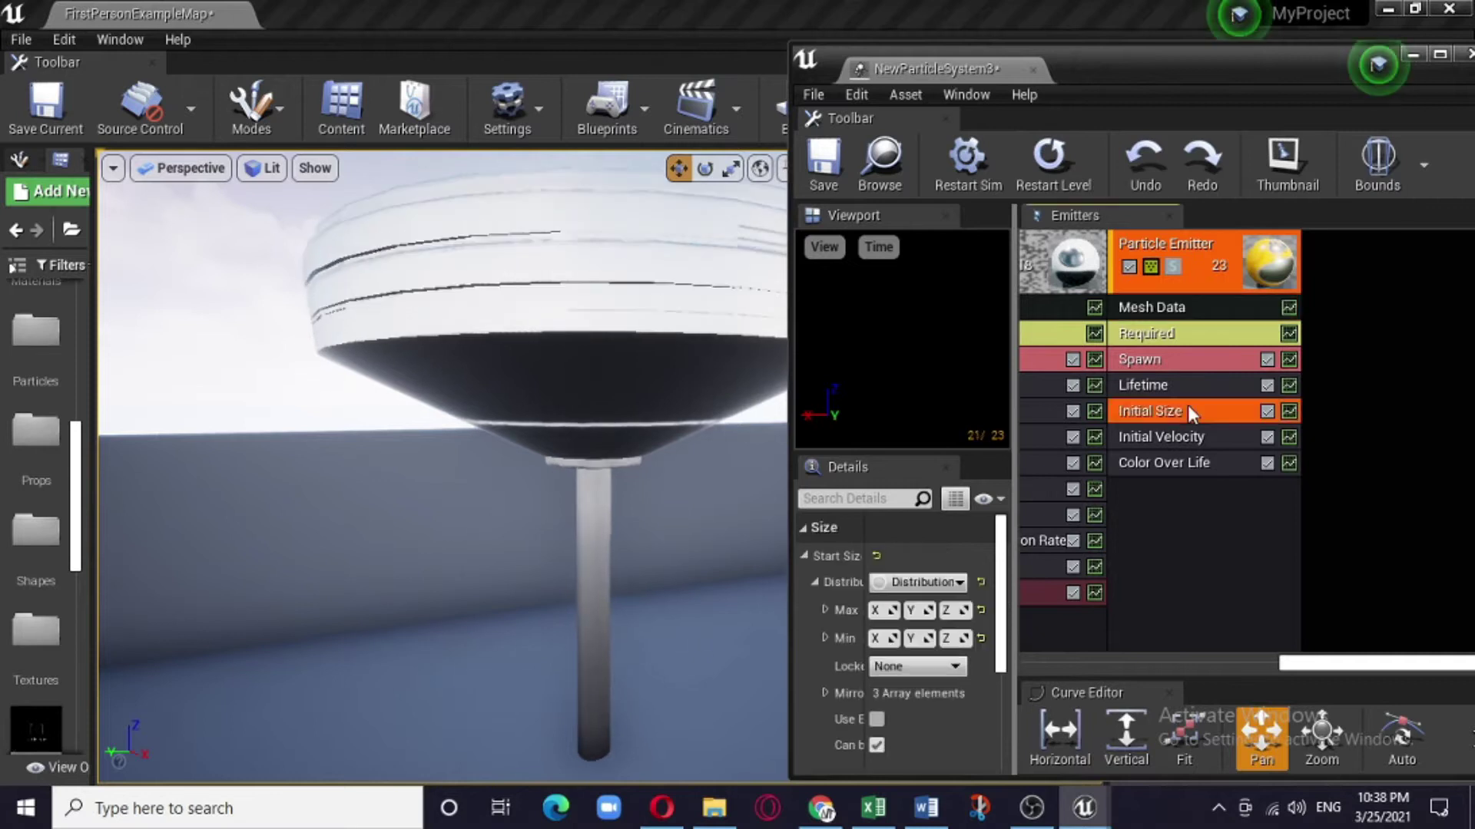
left_click_drag(1078, 639, 1159, 636)
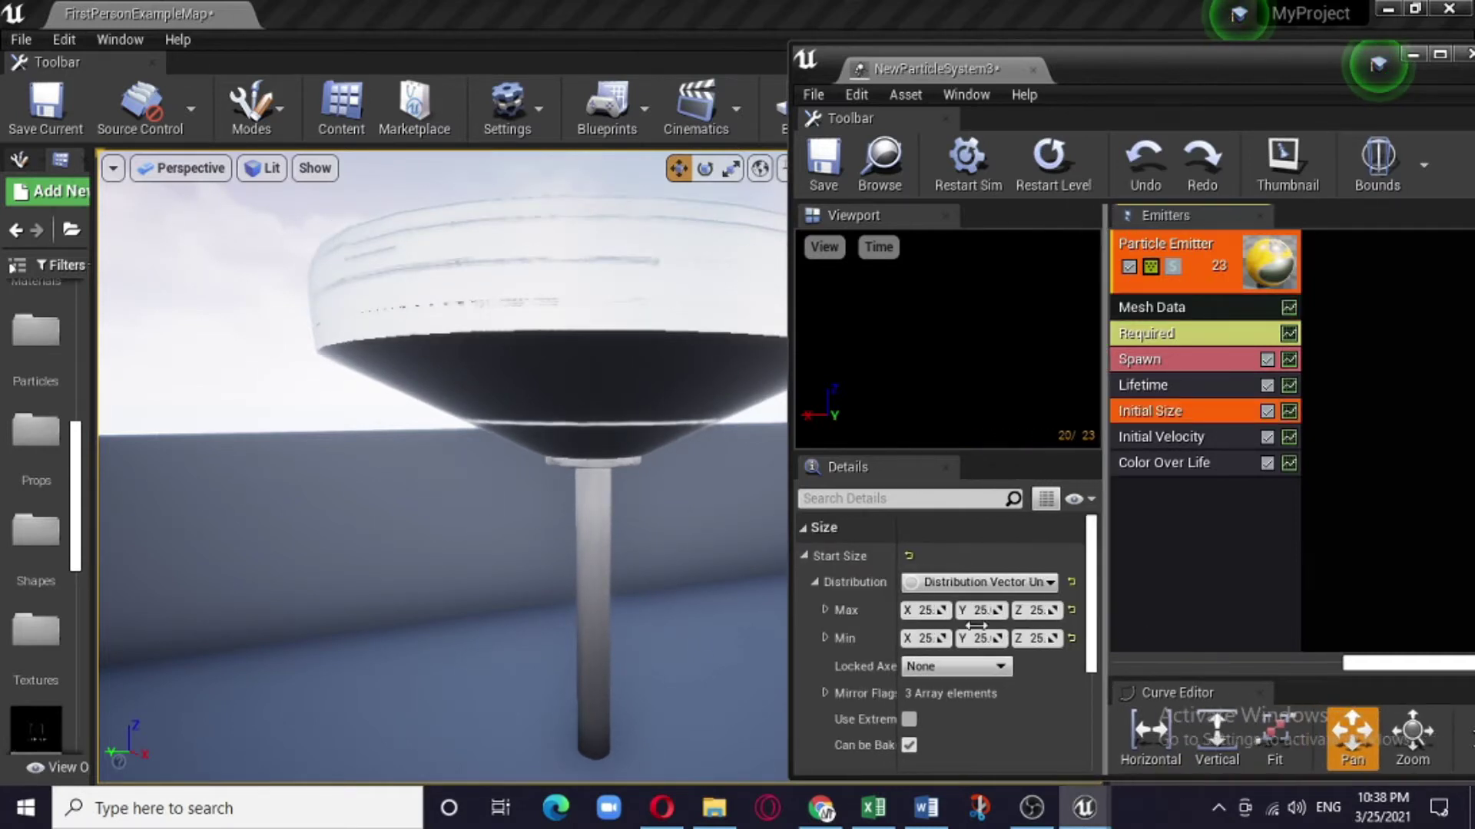
left_click(930, 608)
type("1")
left_click(996, 610)
type("1")
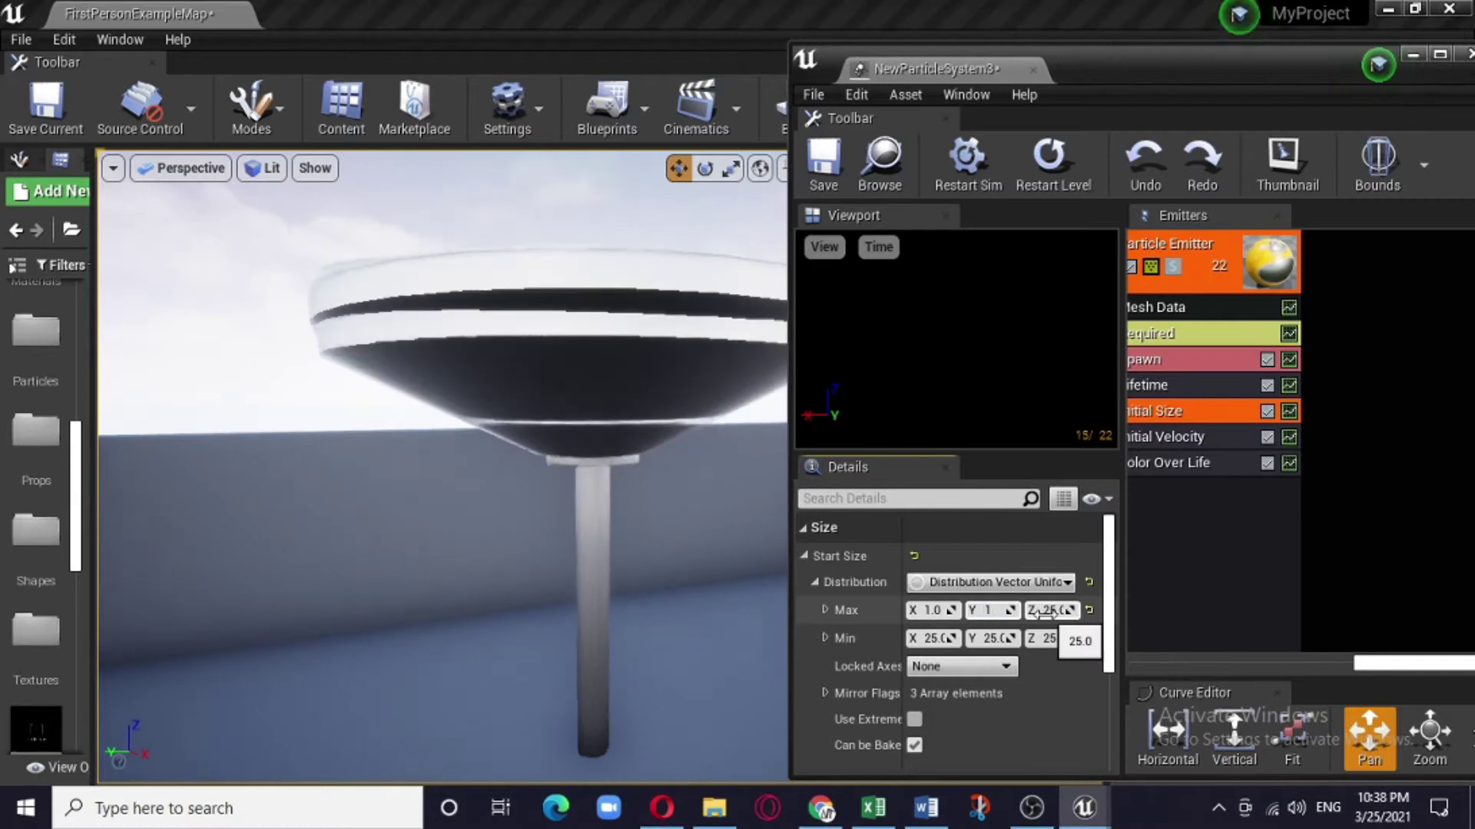
left_click(1046, 609)
type("1")
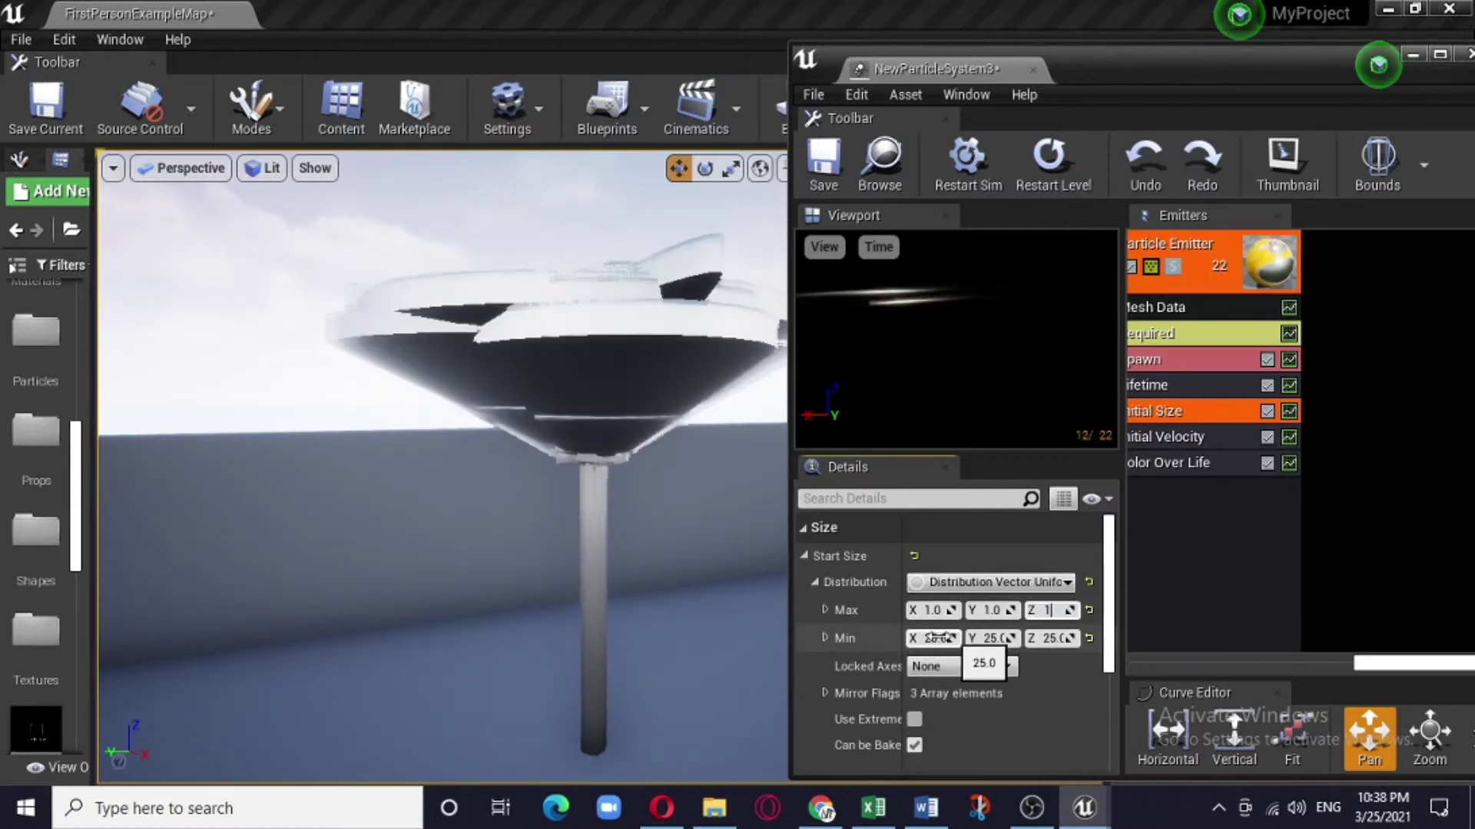
Set the Min start size of the lamp emitter to 1 on X, Y and Z
left_click(933, 638)
type("1")
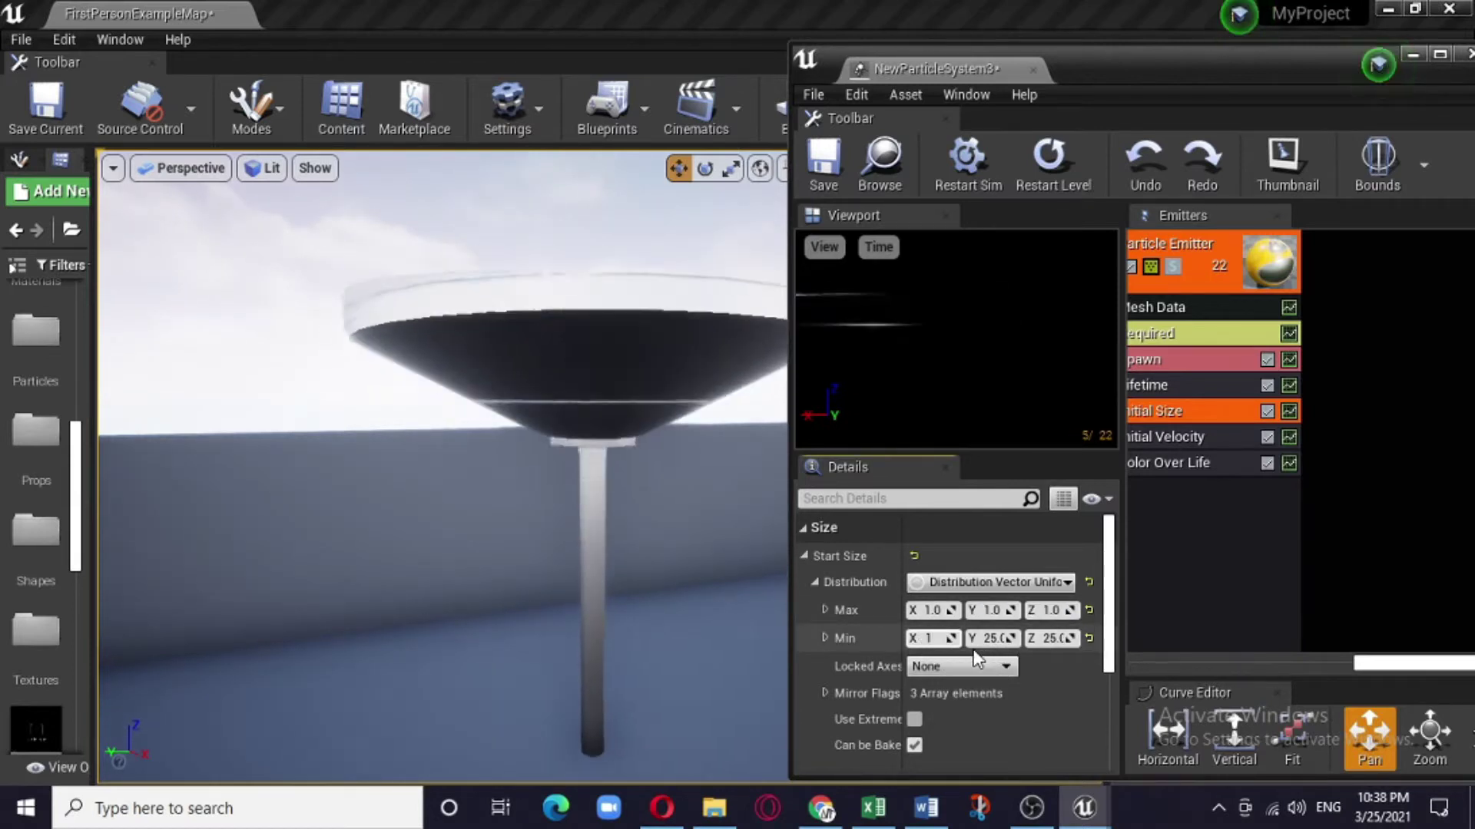
left_click(990, 637)
type("1")
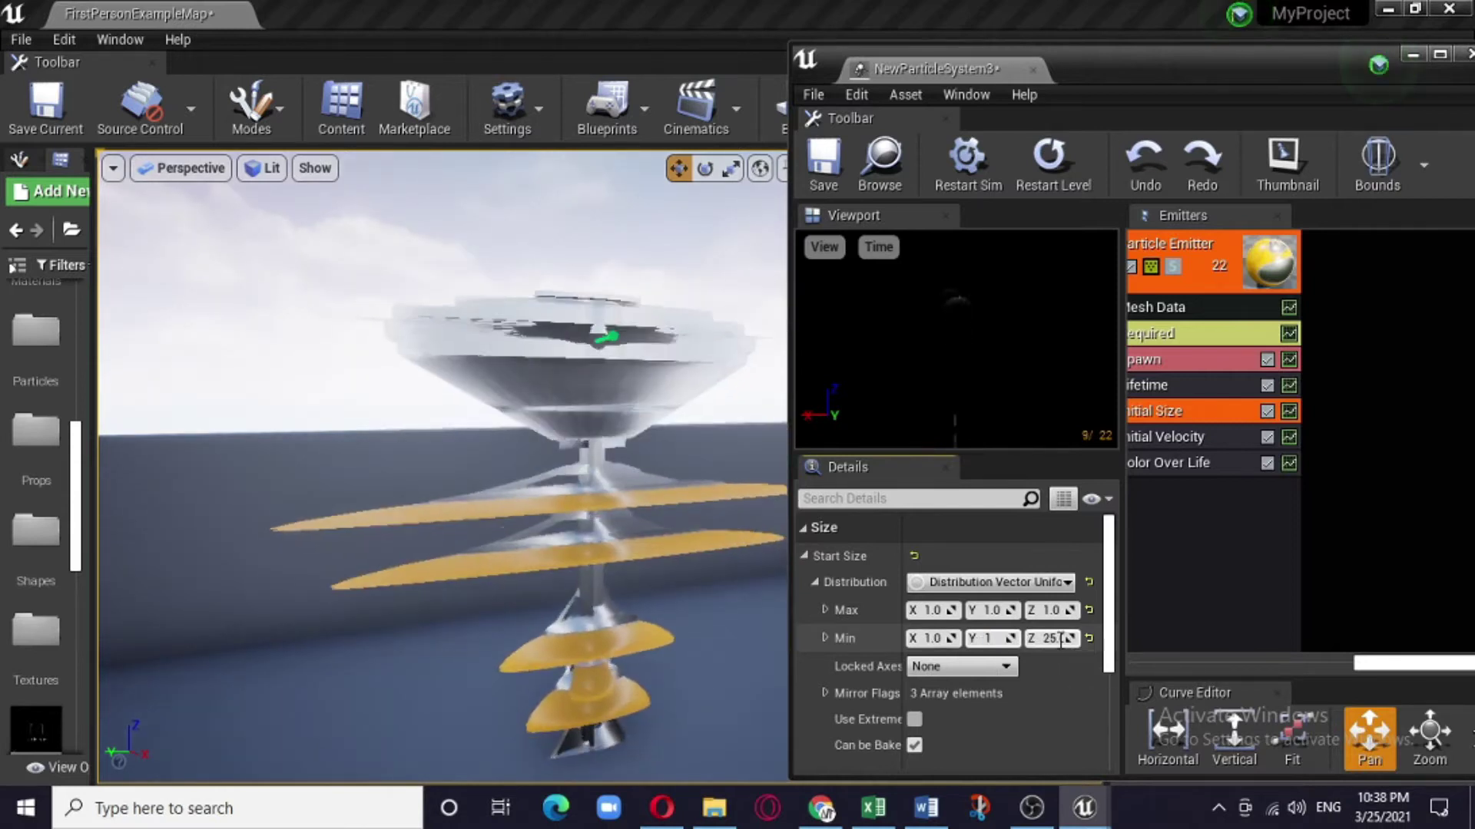
left_click(1060, 639)
type("1")
left_click(1040, 698)
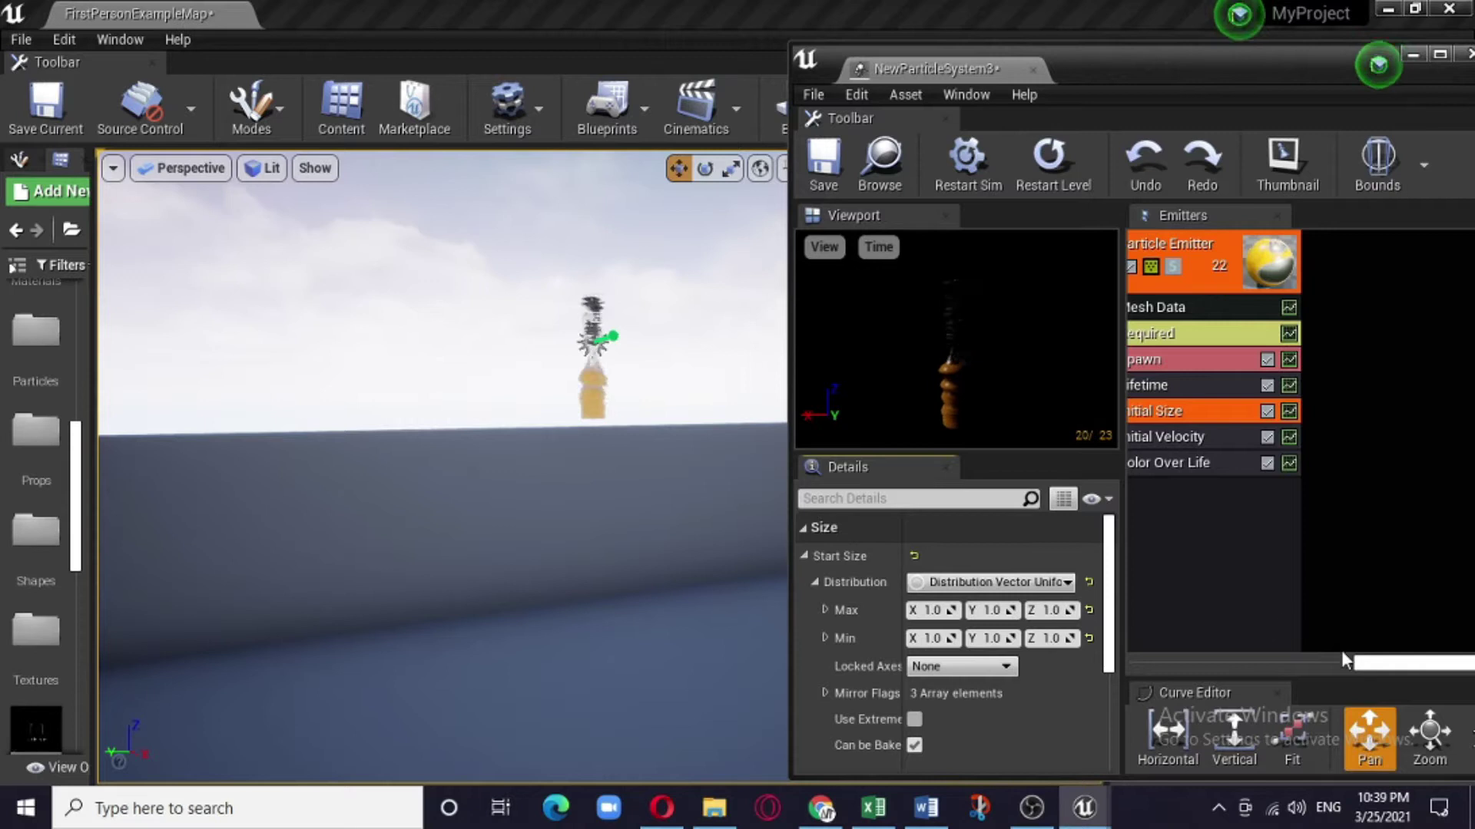
mouse_move(1414, 666)
left_mouse_down()
mouse_move(1337, 666)
mouse_move(1396, 668)
left_mouse_up()
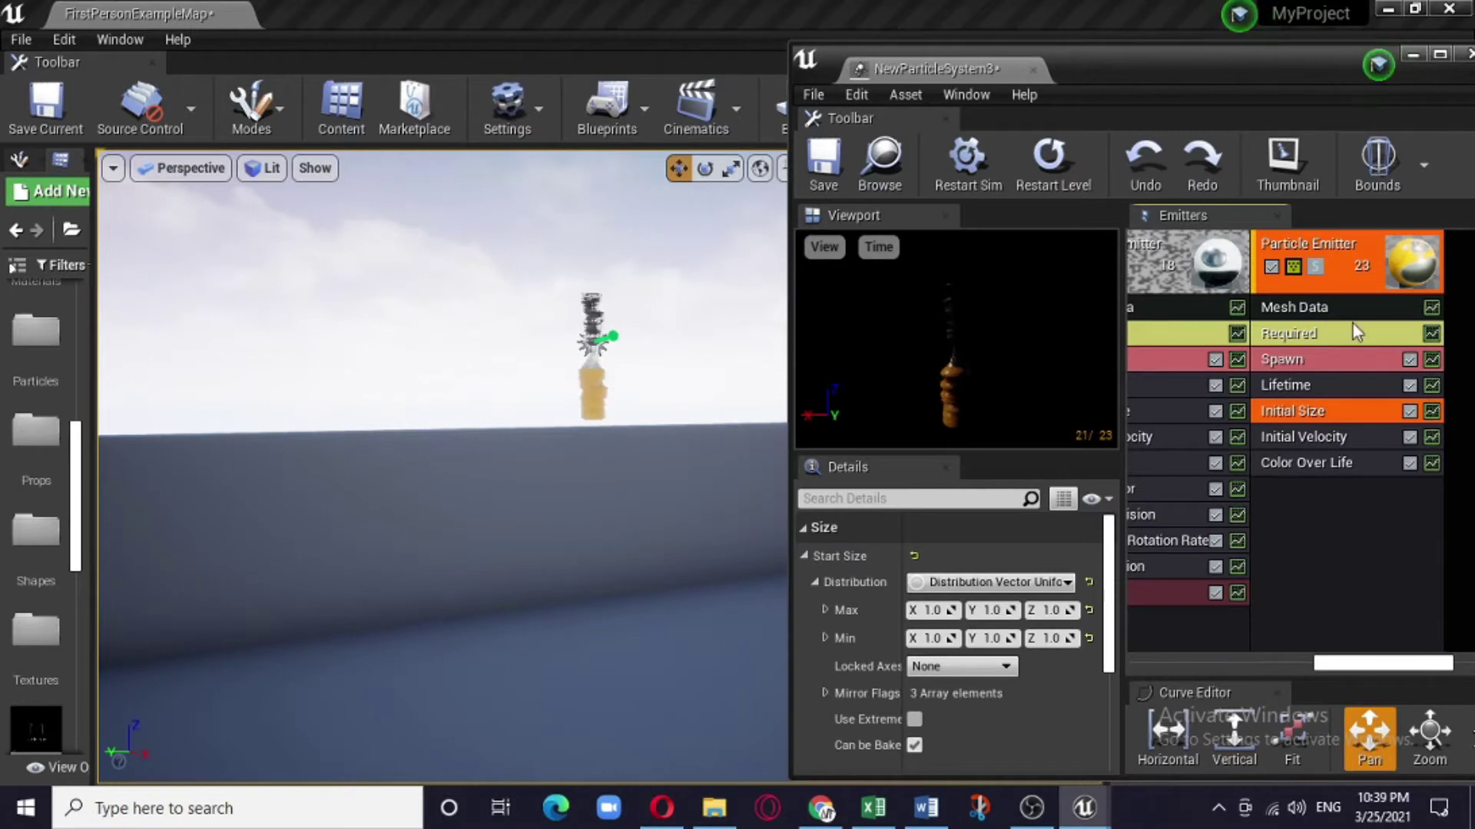
right_click(1355, 302)
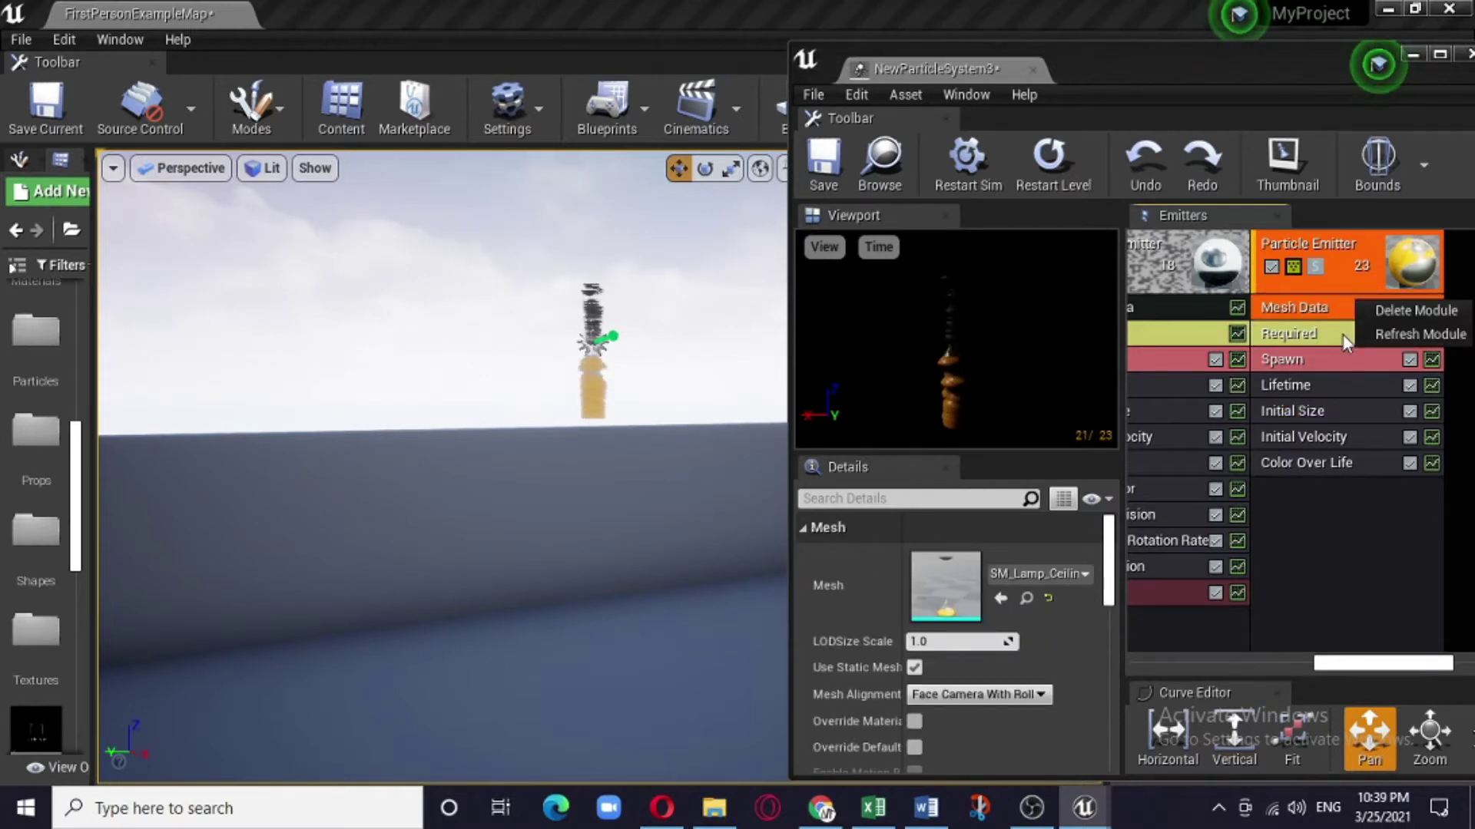
left_click(1341, 336)
right_click(1341, 334)
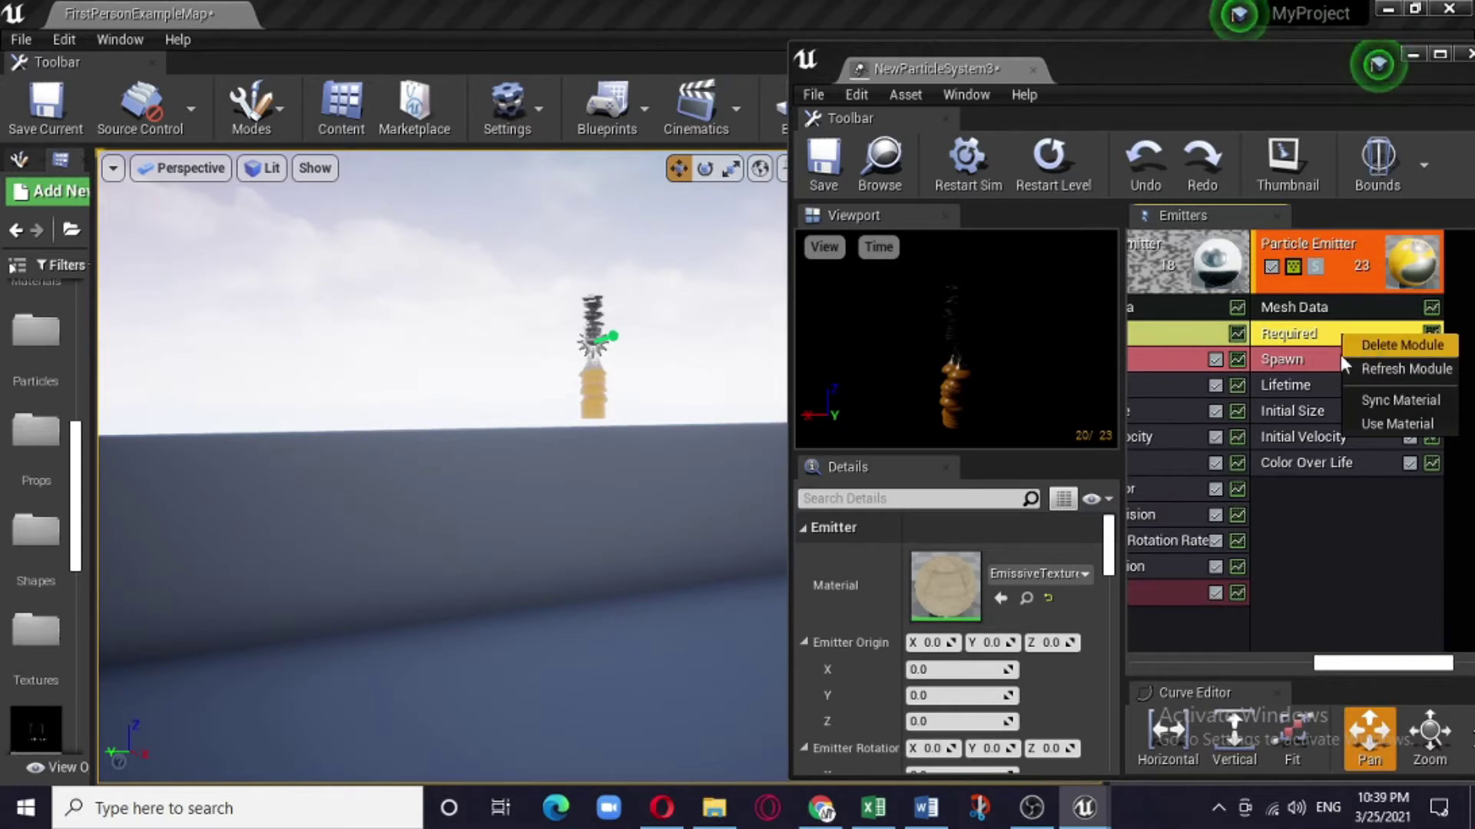
right_click(1451, 489)
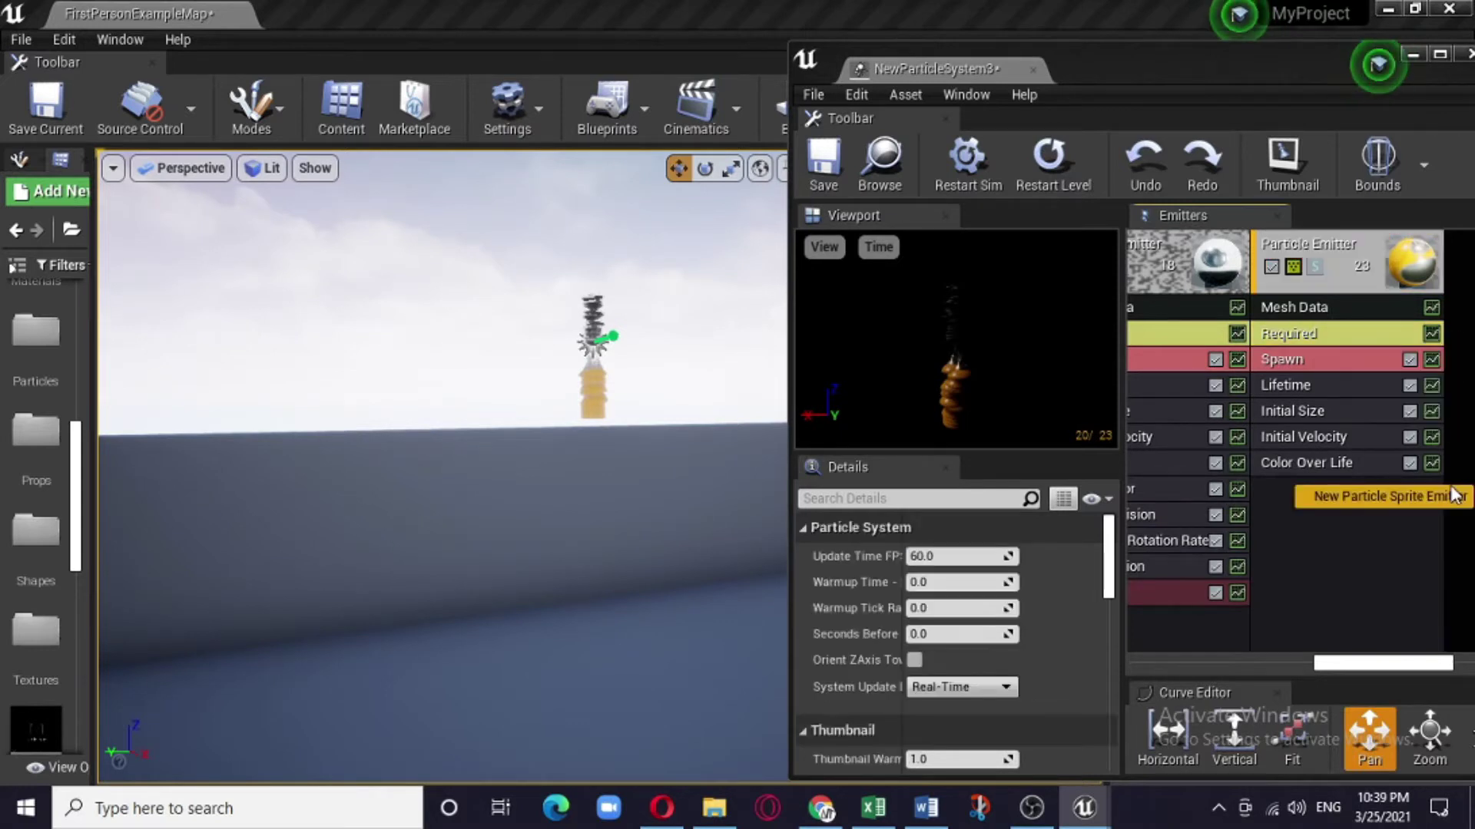
left_click(1468, 355)
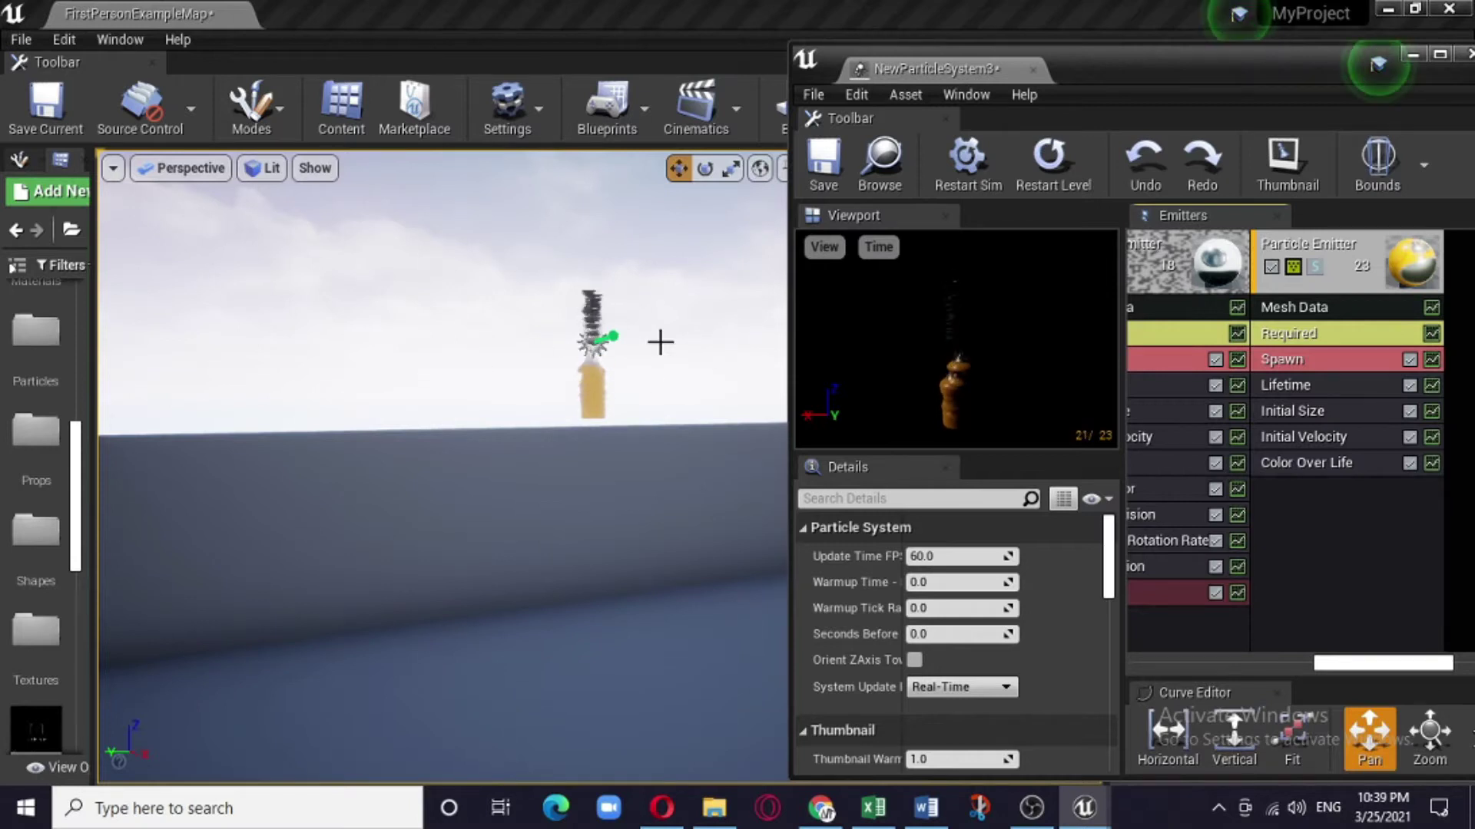
Lower the constant spawn rate in the lamp emitter's Spawn module
left_click(1338, 377)
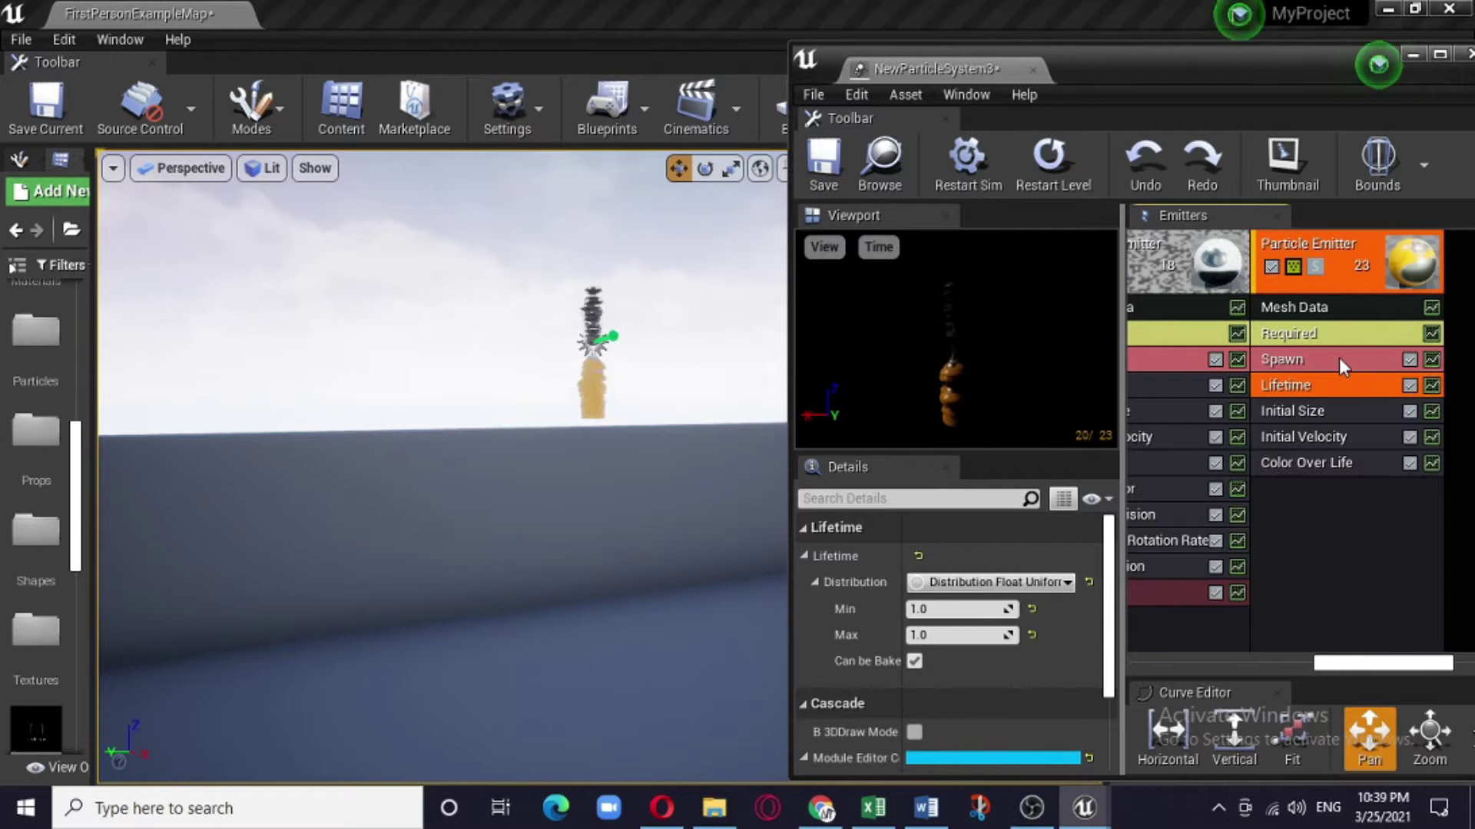
left_click(1338, 359)
left_click(944, 610)
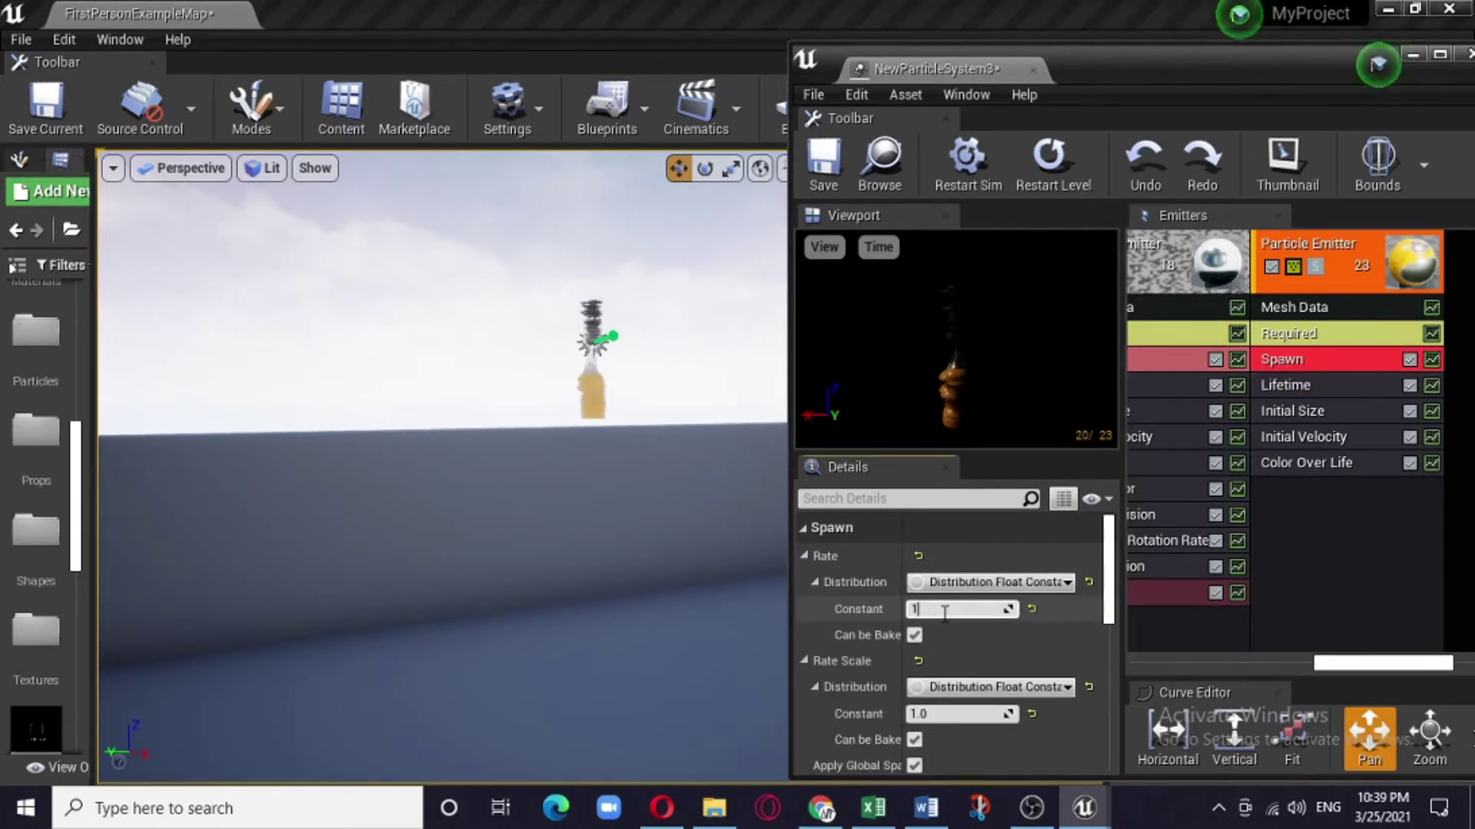
left_click(1393, 525)
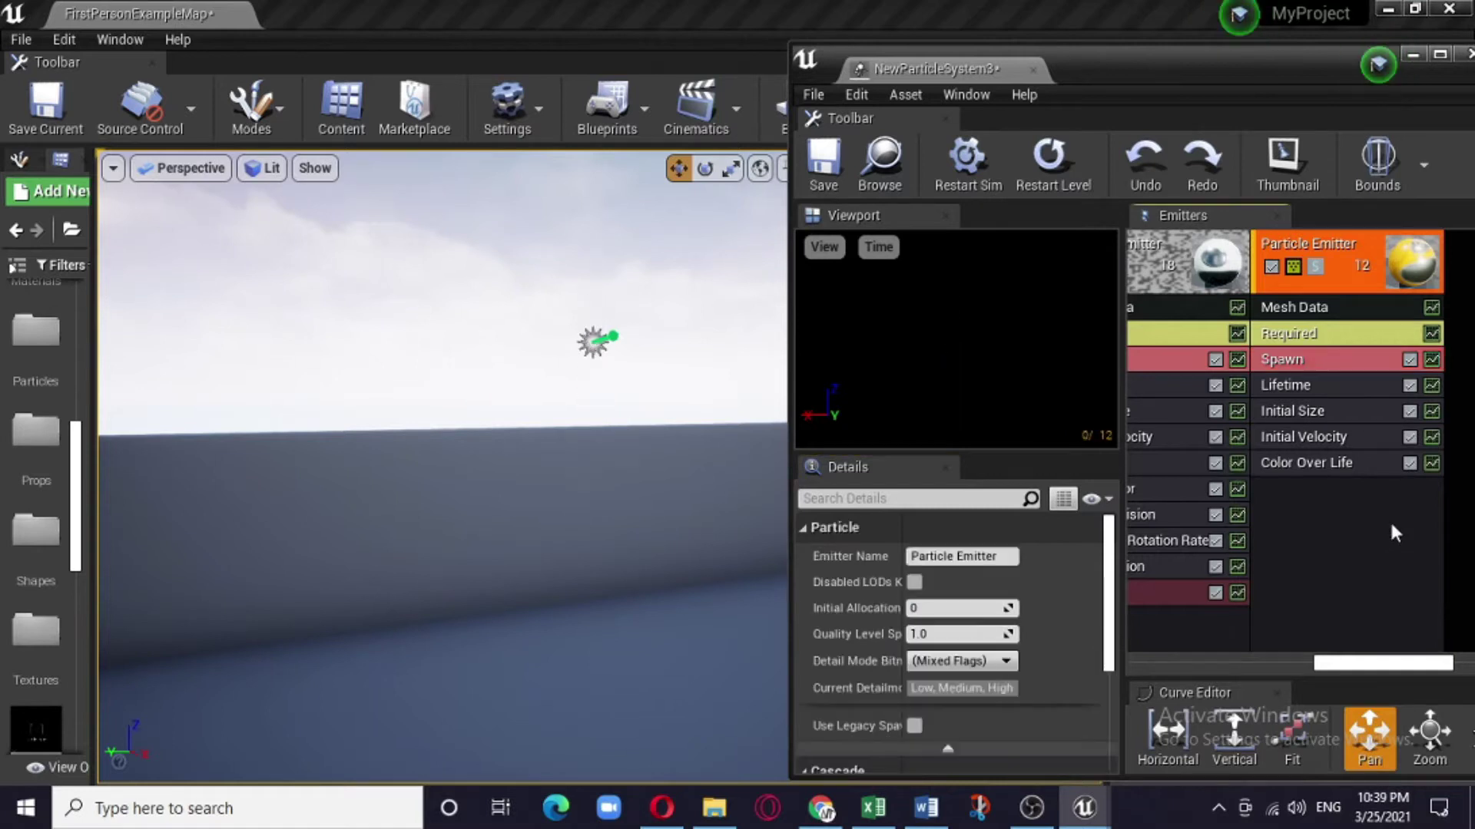
Set the Min lifetime of the lamp emitter to 5 and raise its Max lifetime
left_click(1335, 384)
left_click(939, 609)
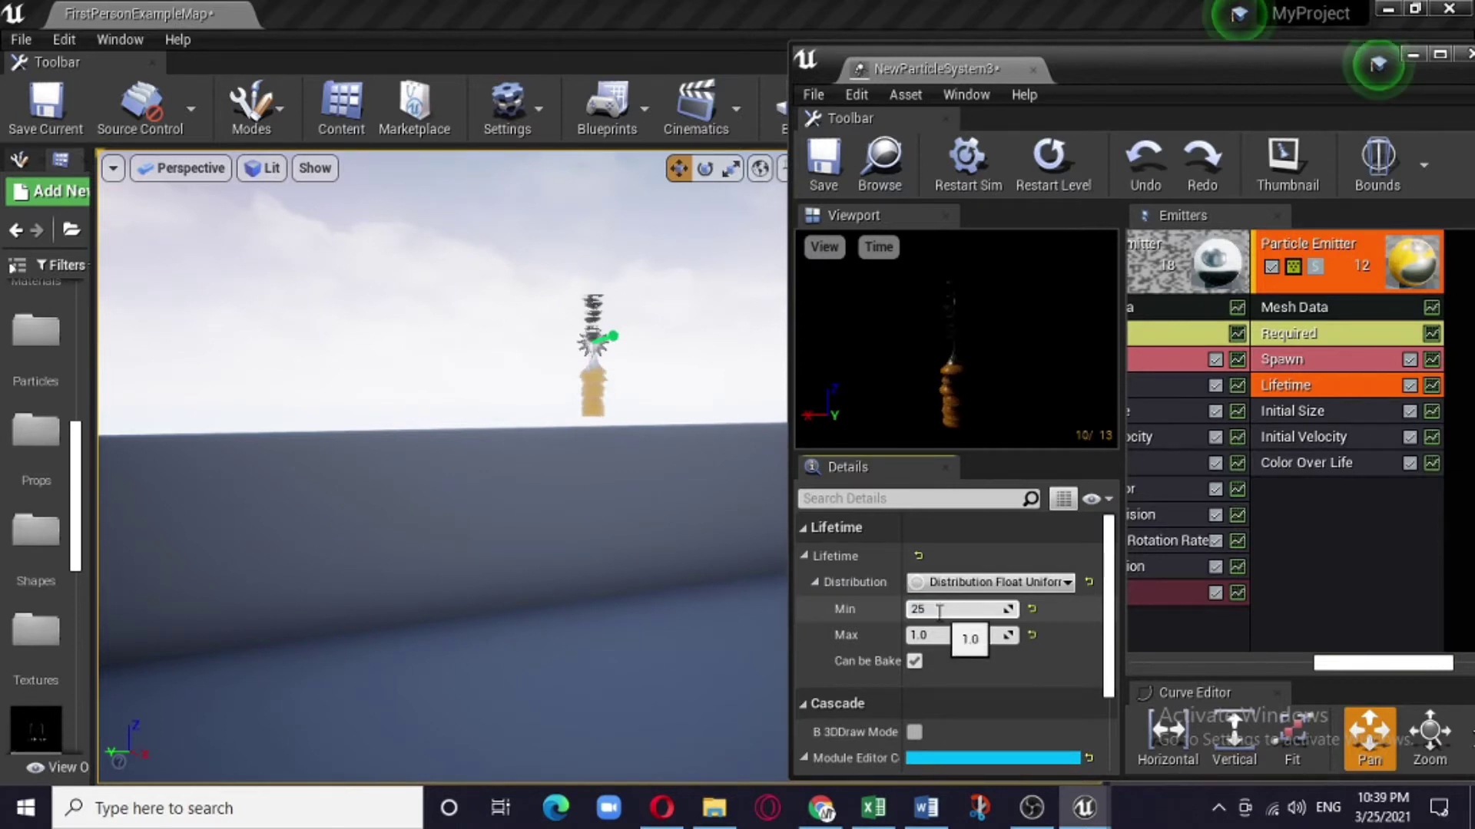
left_click_drag(936, 612, 911, 598)
type("5")
left_click(937, 644)
type("1.")
type("0")
left_click(1347, 566)
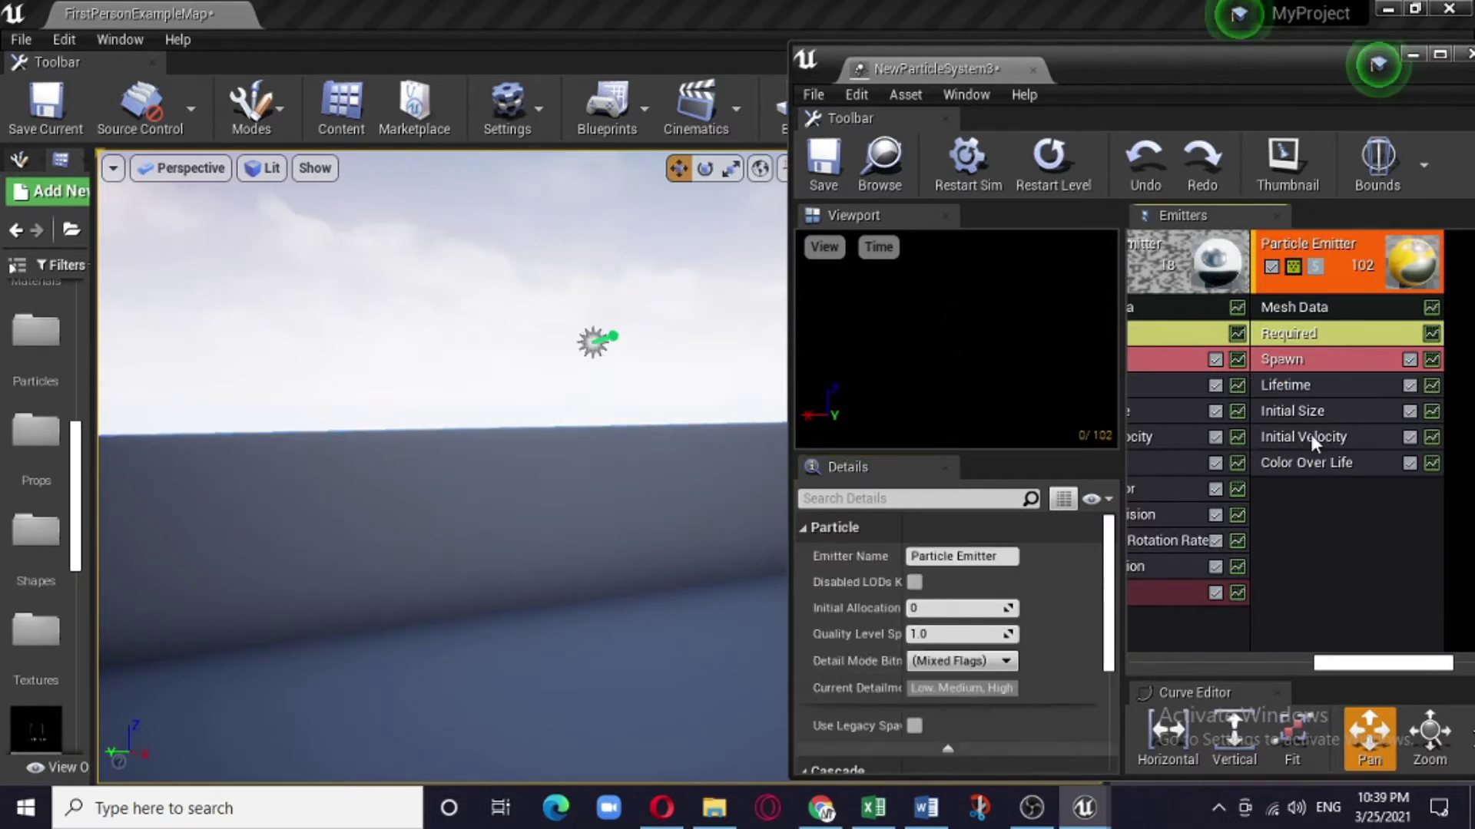
Set the Z component of the Max start velocity in the lamp emitter's Initial Velocity module to -50
left_click(1310, 441)
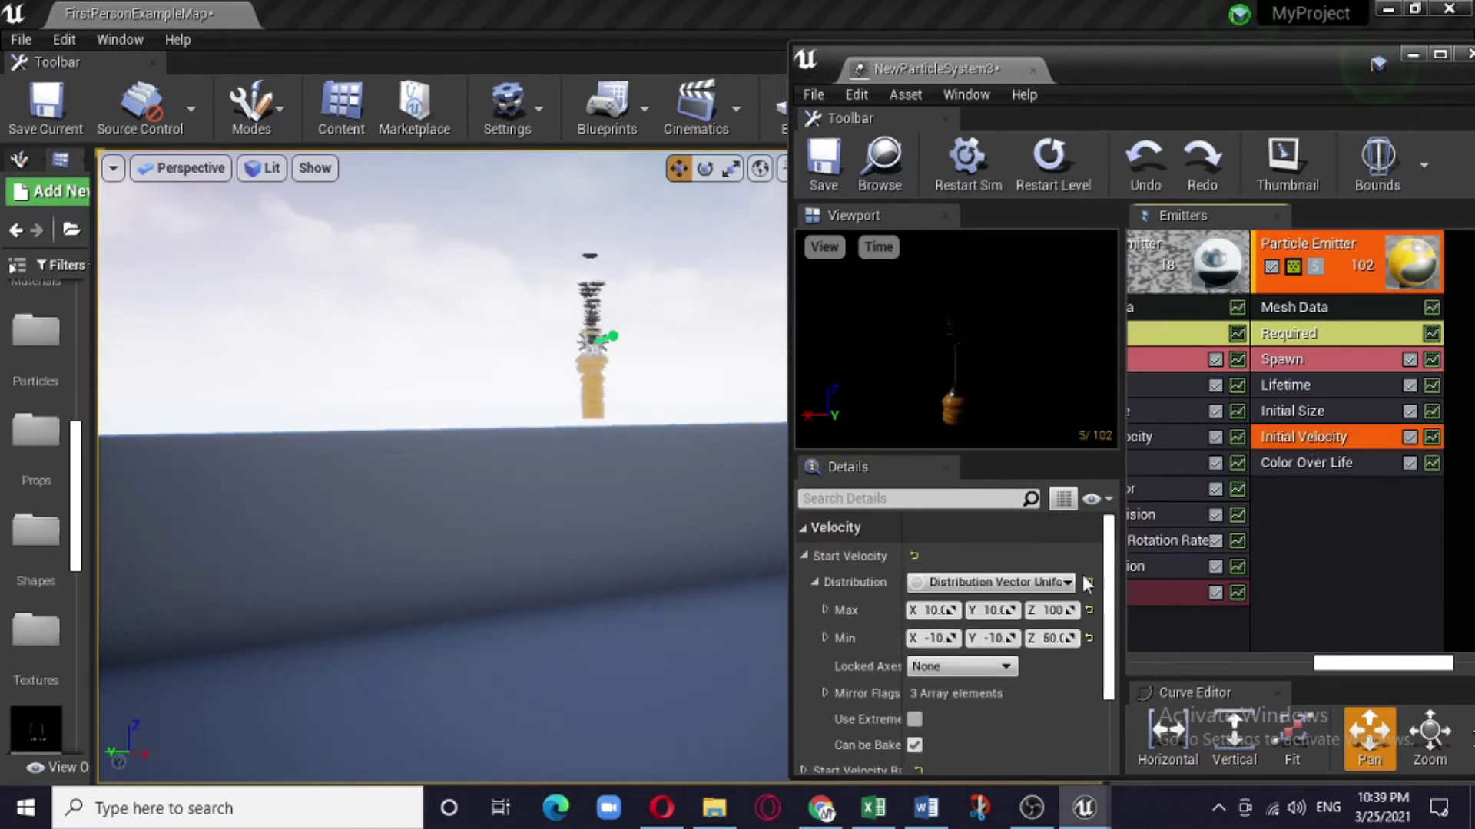
left_click(1049, 610)
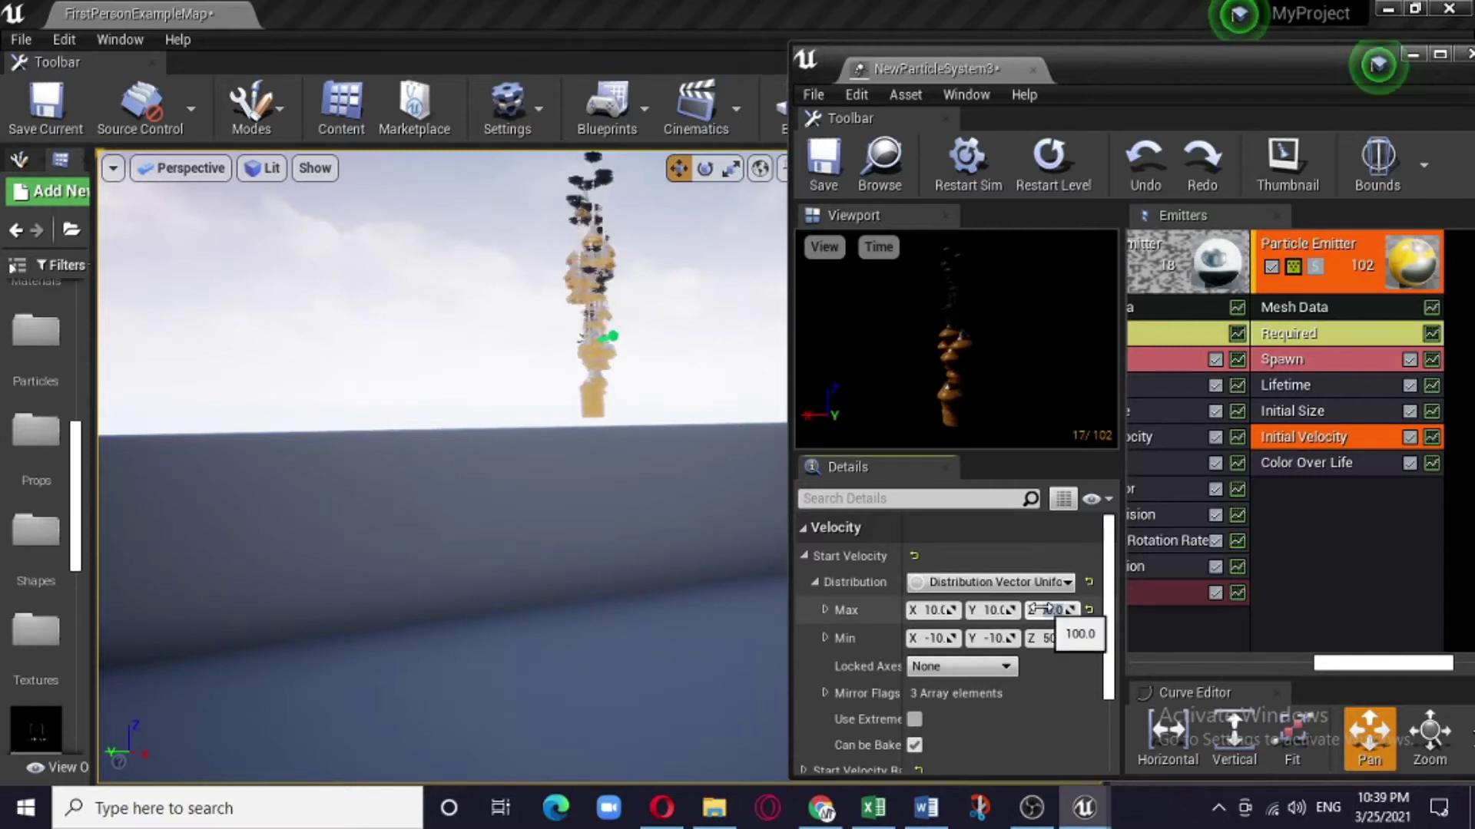
type("-50")
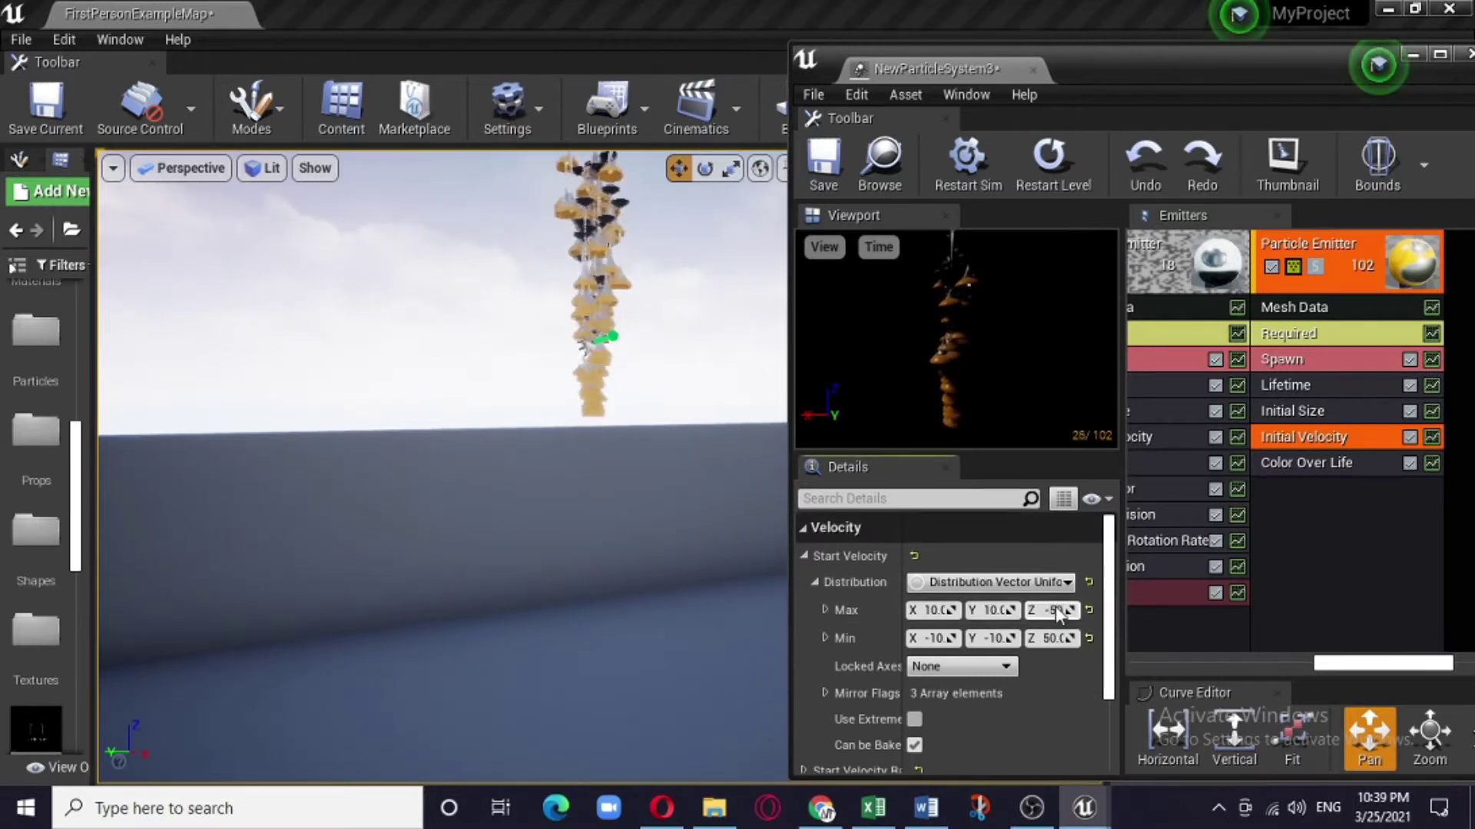
key("Return")
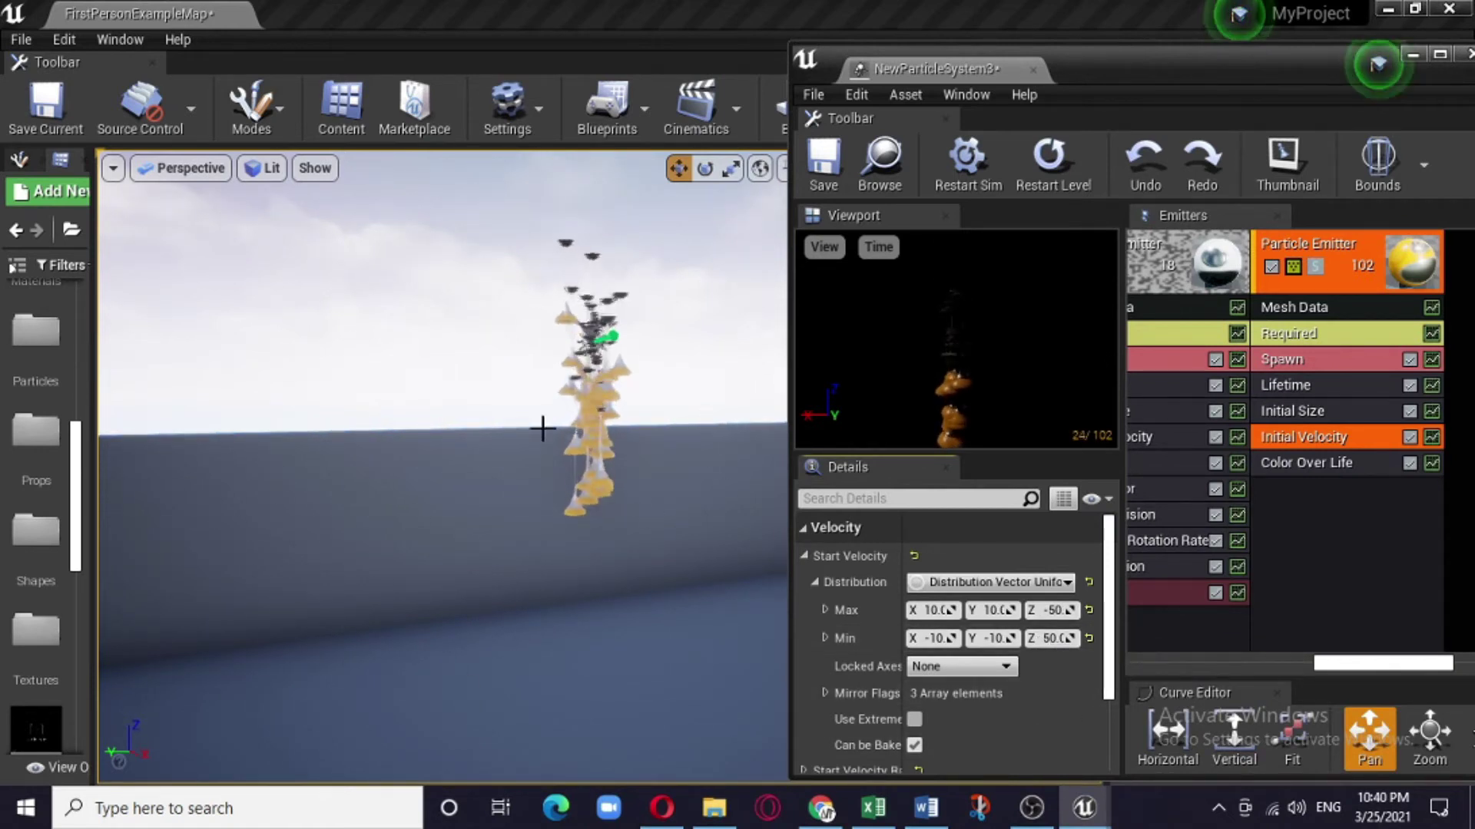
Examine the lamp emitter's Color Over Life and Mesh Data settings
left_click(1344, 464)
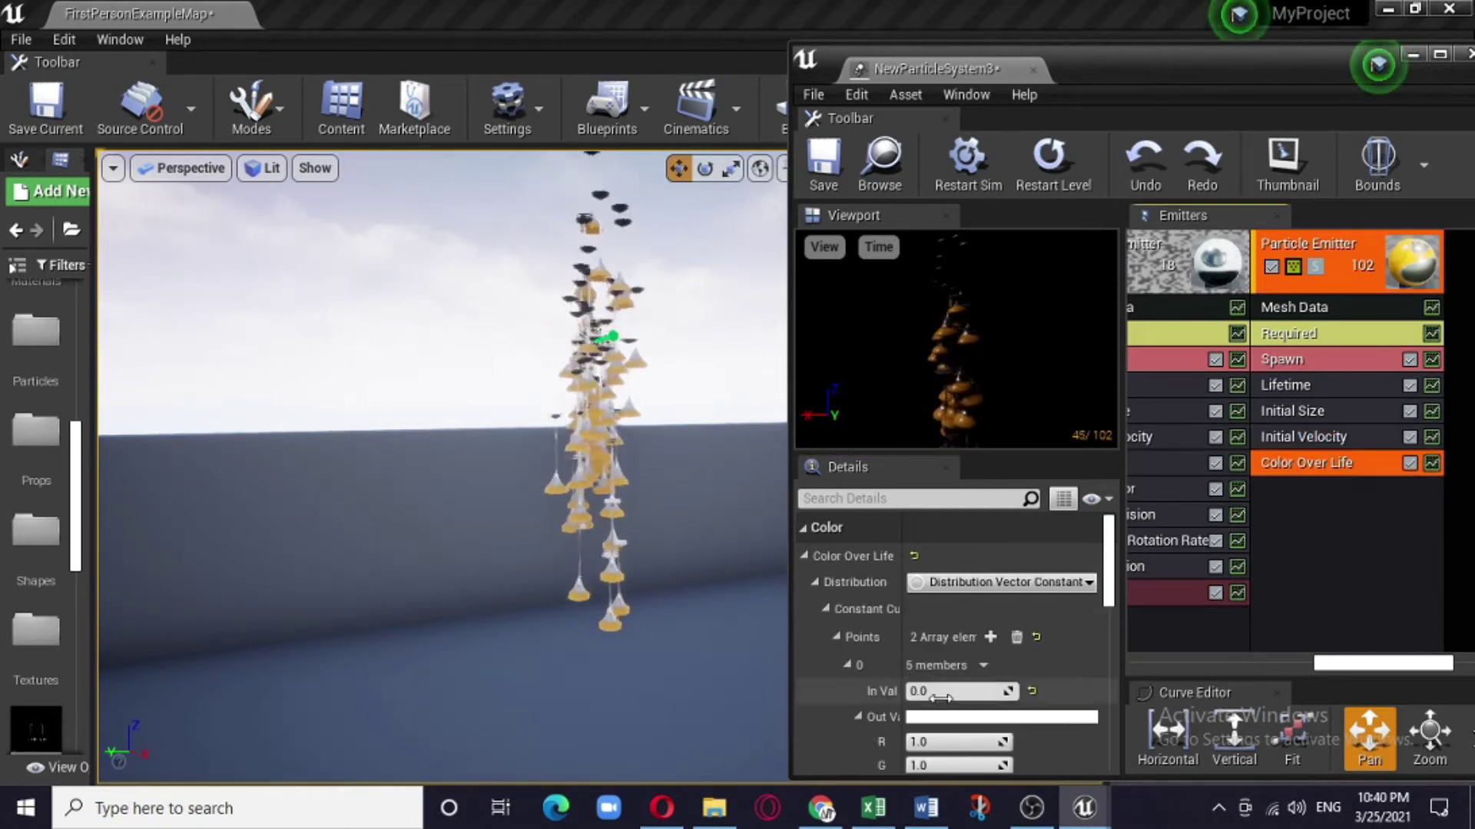
mouse_move(1109, 553)
left_mouse_down()
mouse_move(1112, 616)
mouse_move(1111, 573)
left_mouse_up()
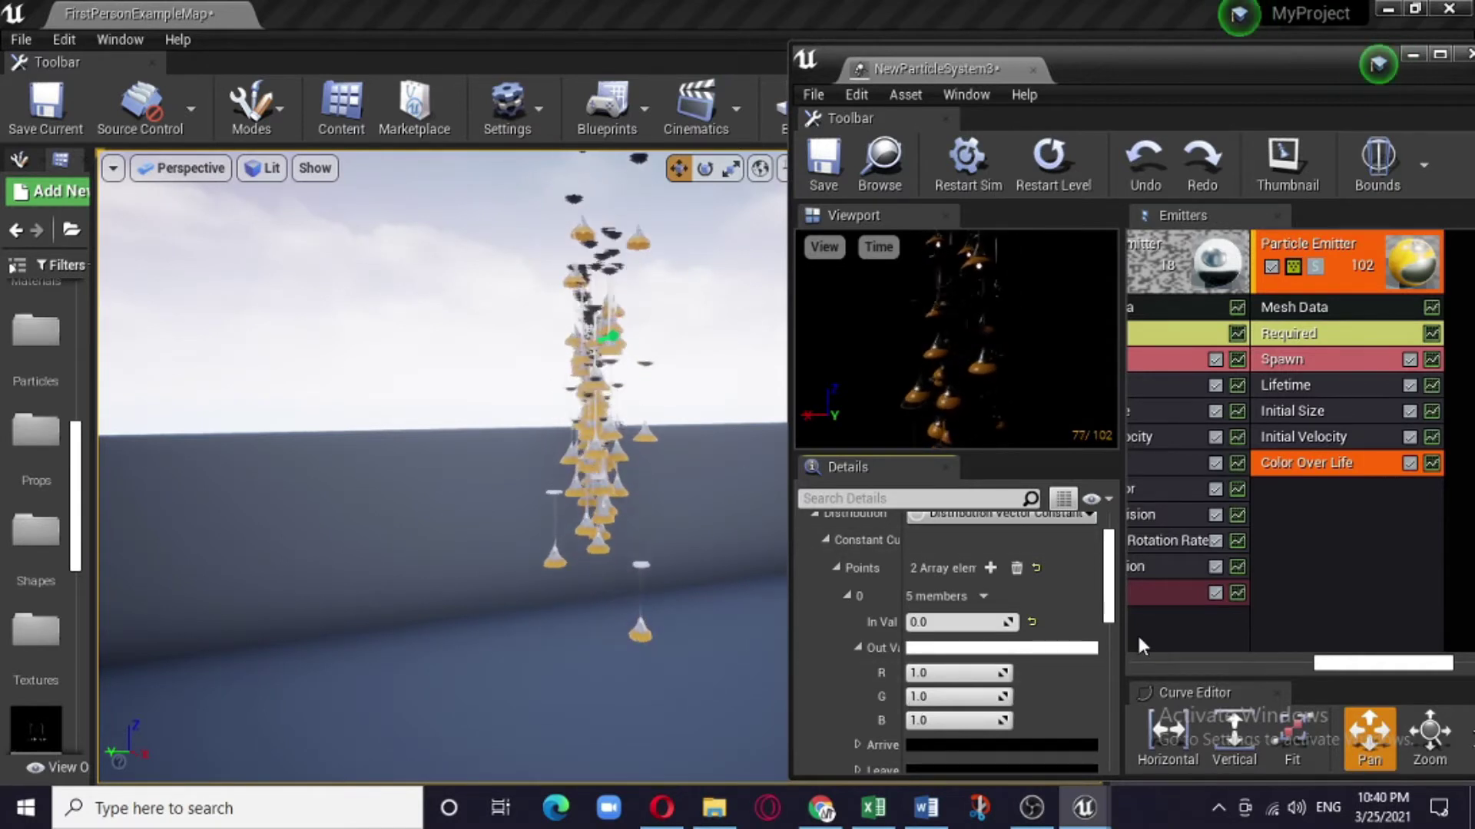
left_click(1360, 318)
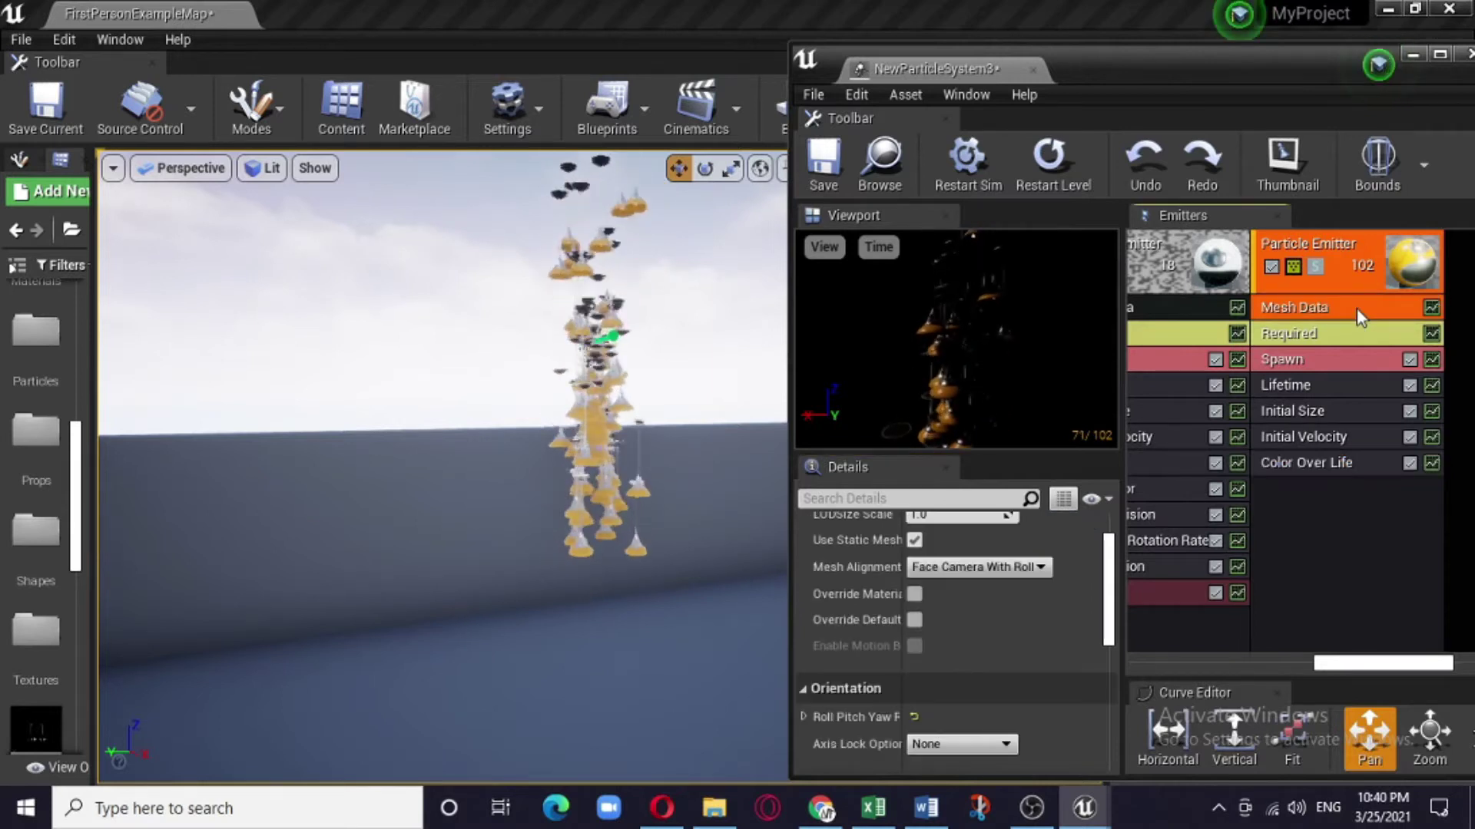
scroll(998, 645, "up", 3)
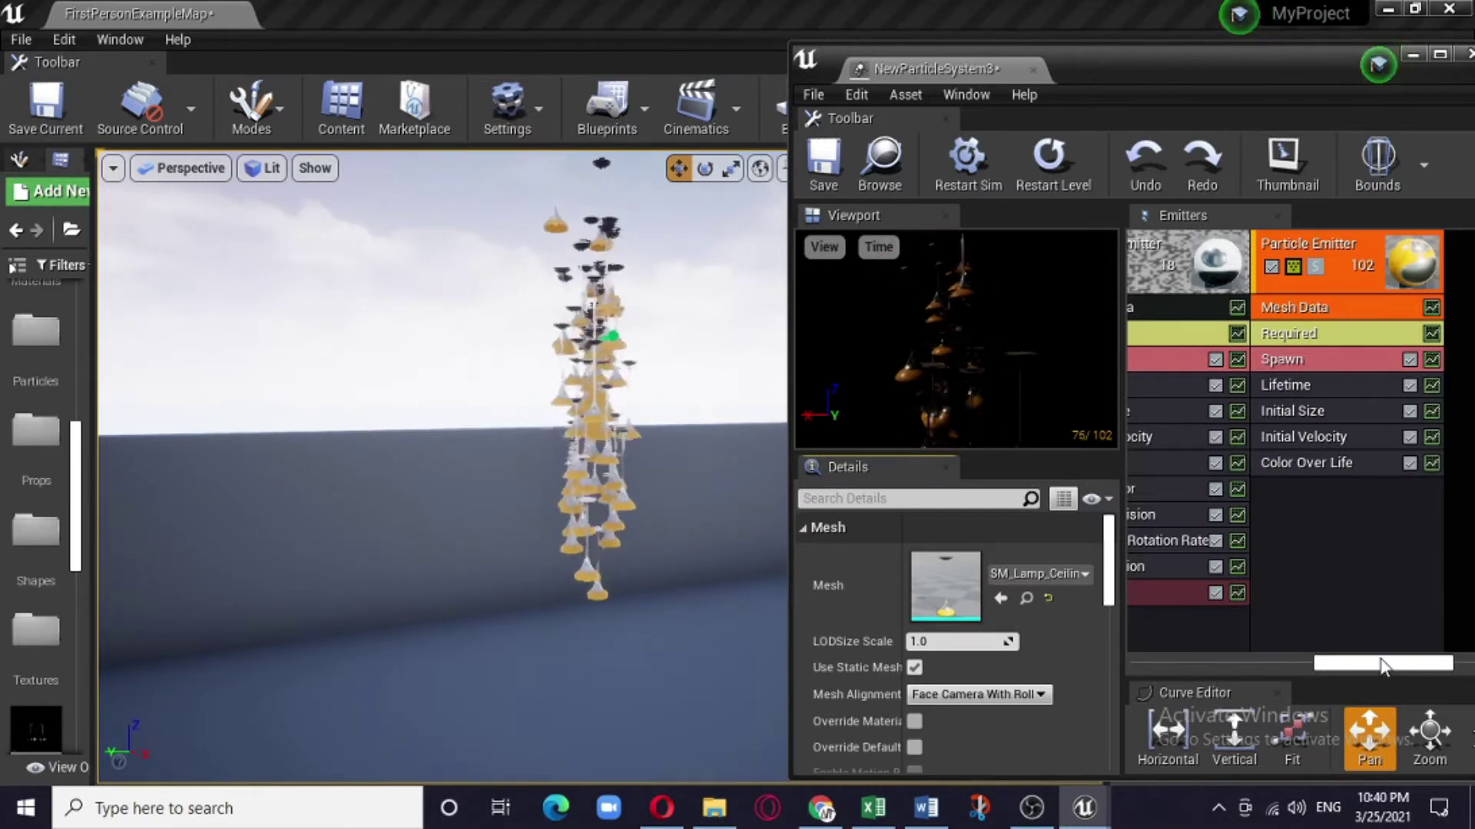
Enable the first emitter with the multicoloured spheres to preview it, and disable it again
left_click_drag(1372, 665, 1191, 664)
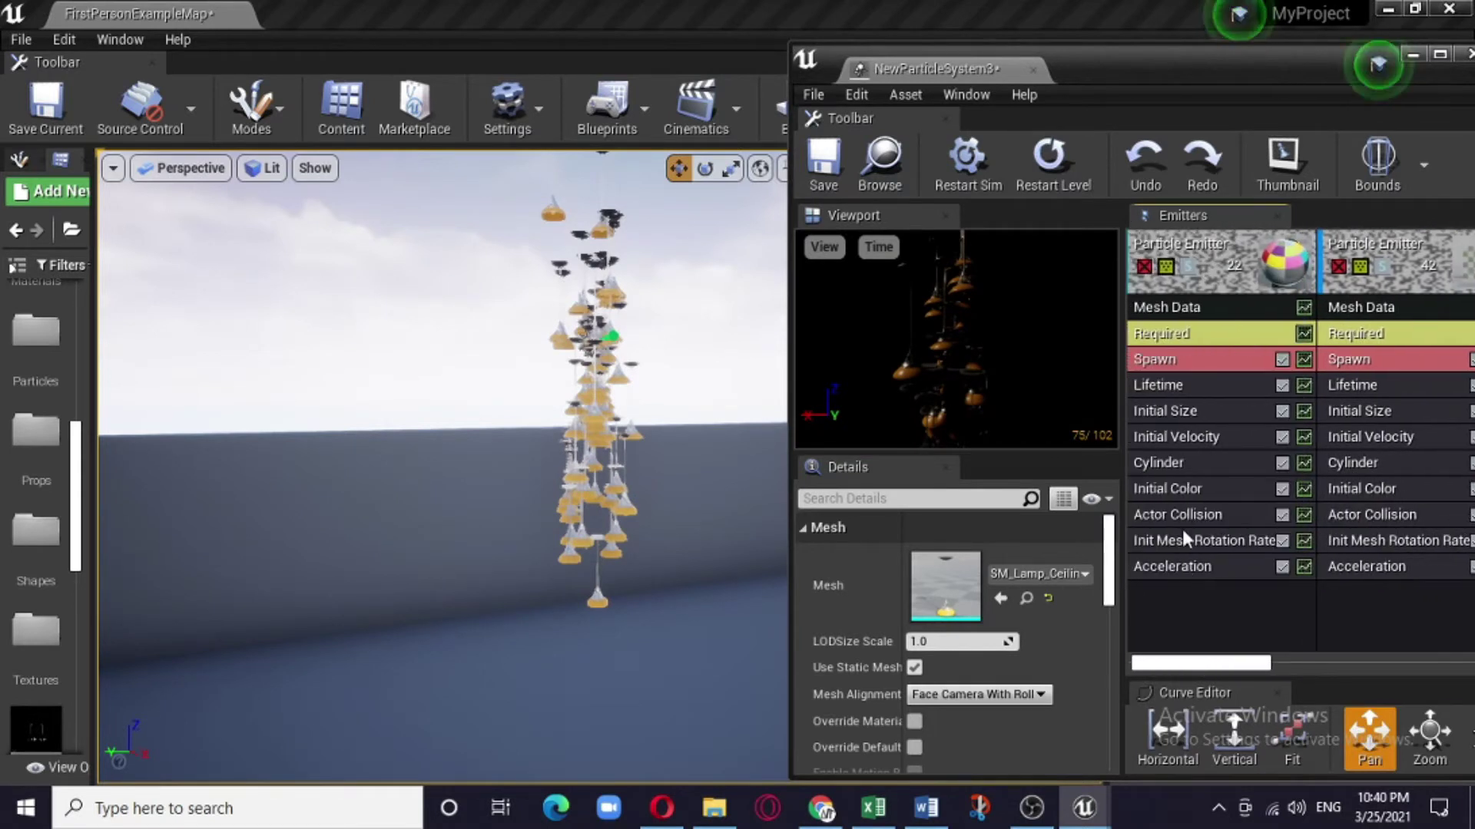
left_click(1142, 267)
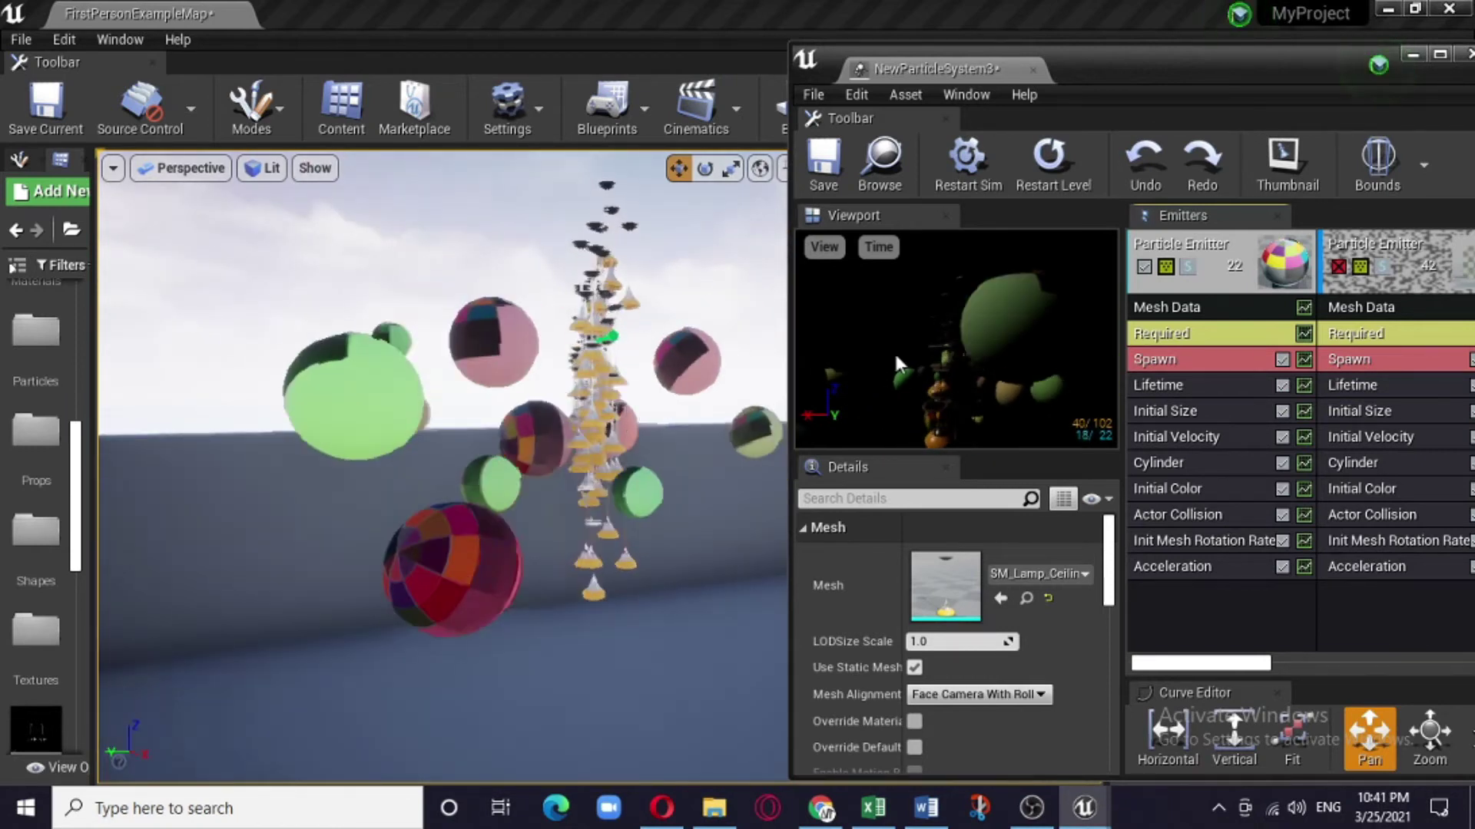
left_click(1143, 264)
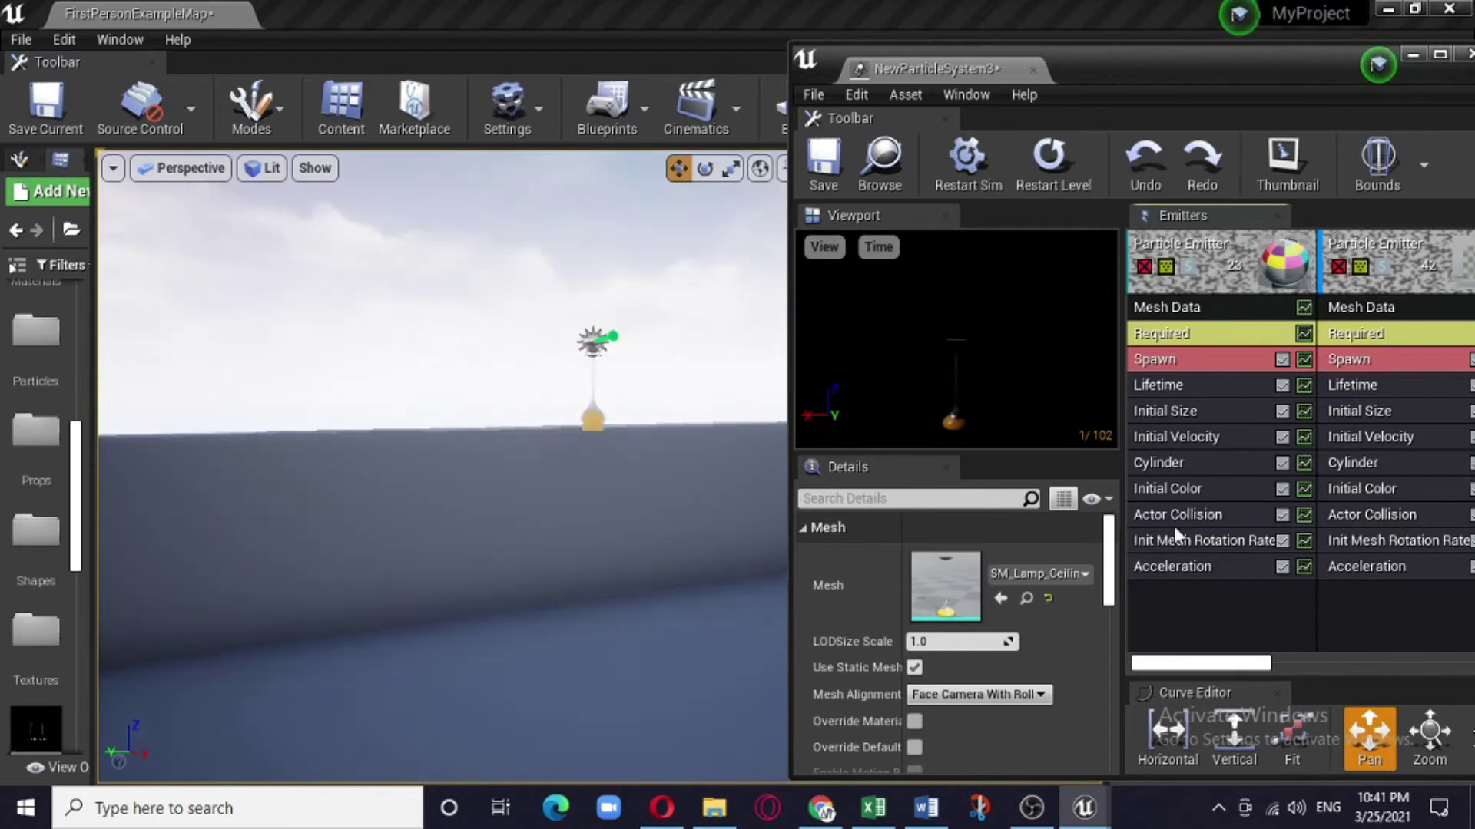
Enable Override Material in the lamp emitter's Mesh Data module and open its Required module
left_click_drag(1218, 666, 1428, 667)
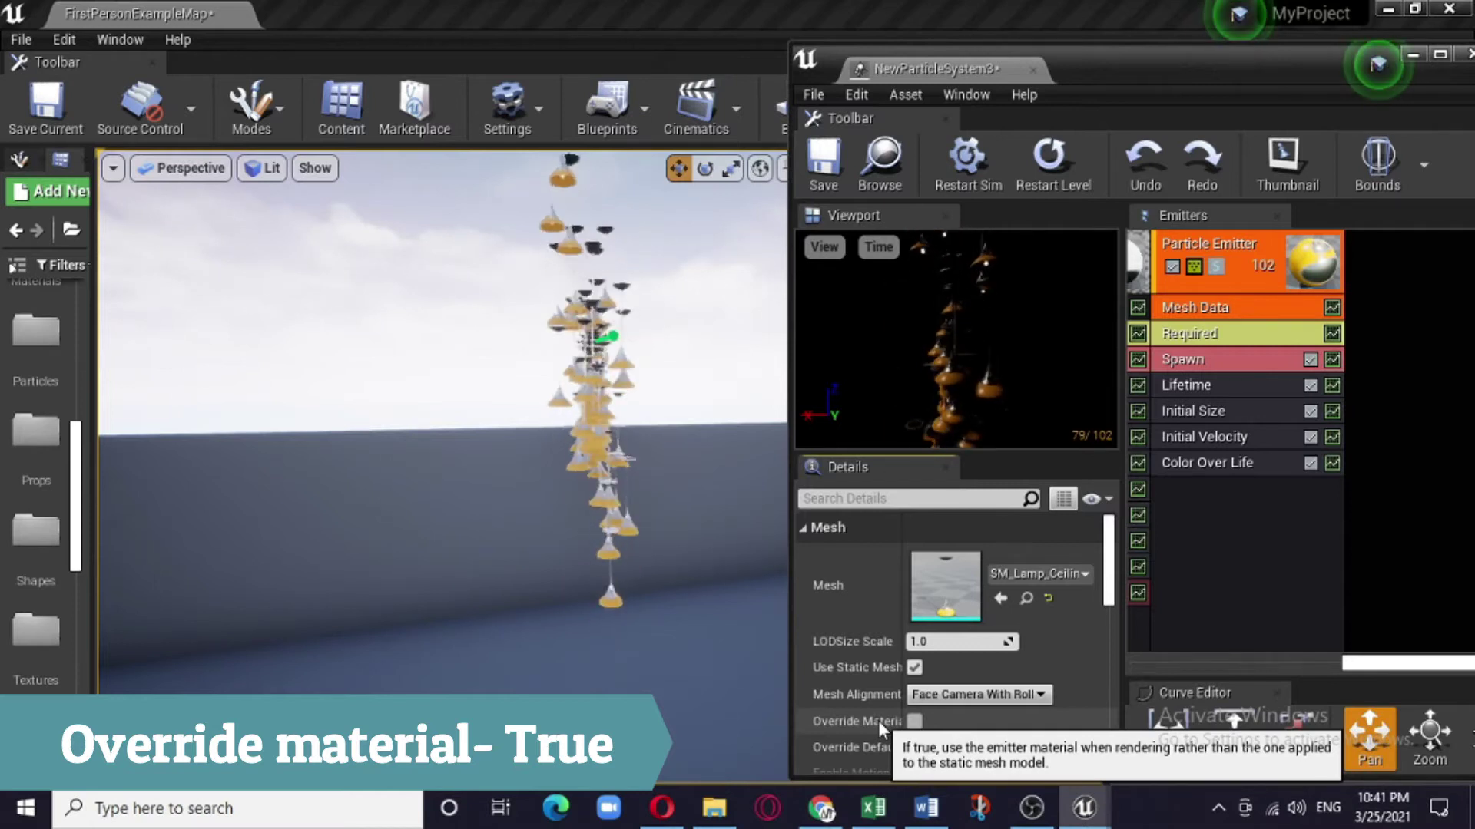
left_click(913, 722)
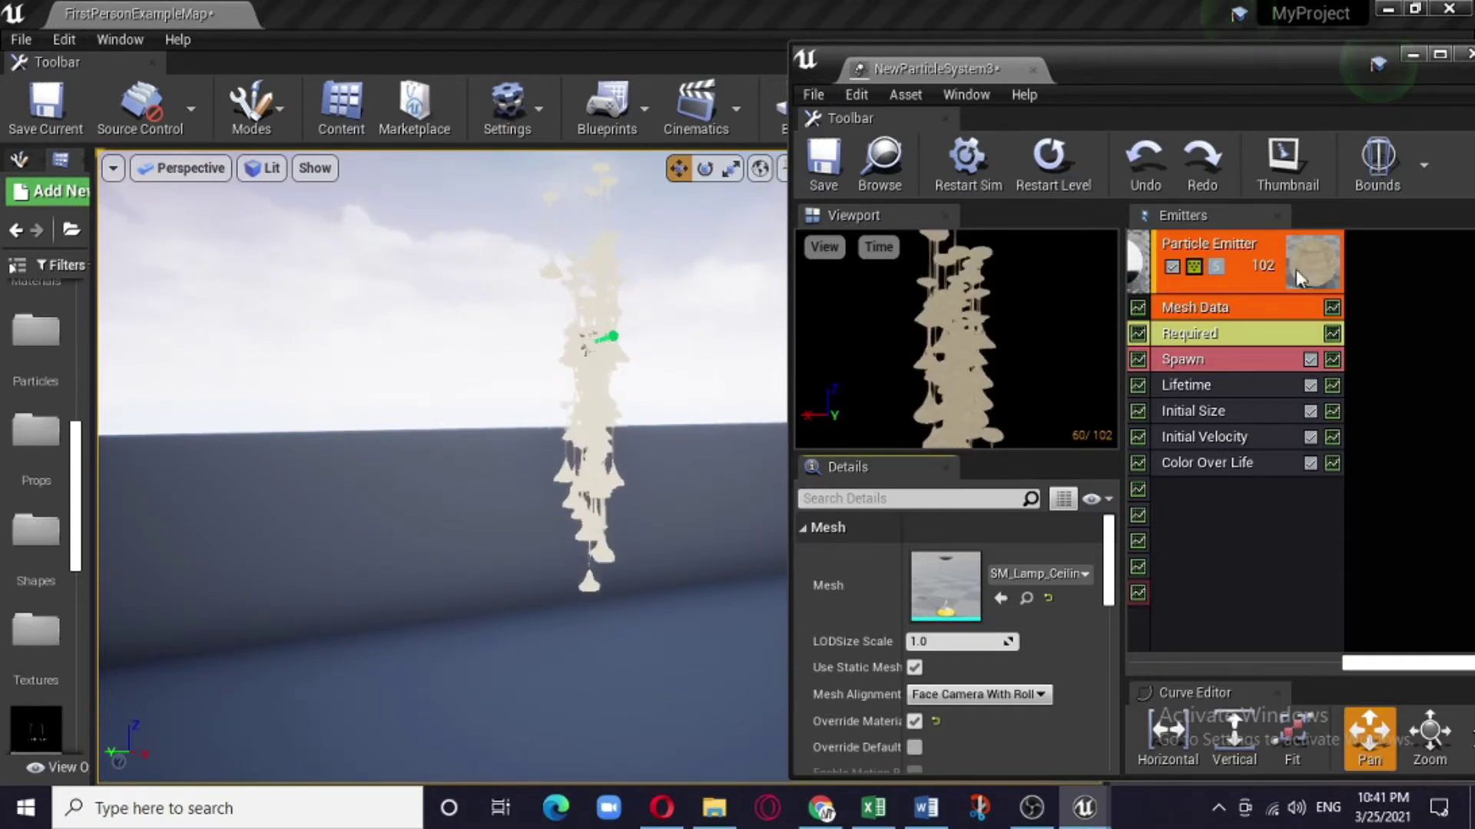
left_click(1260, 330)
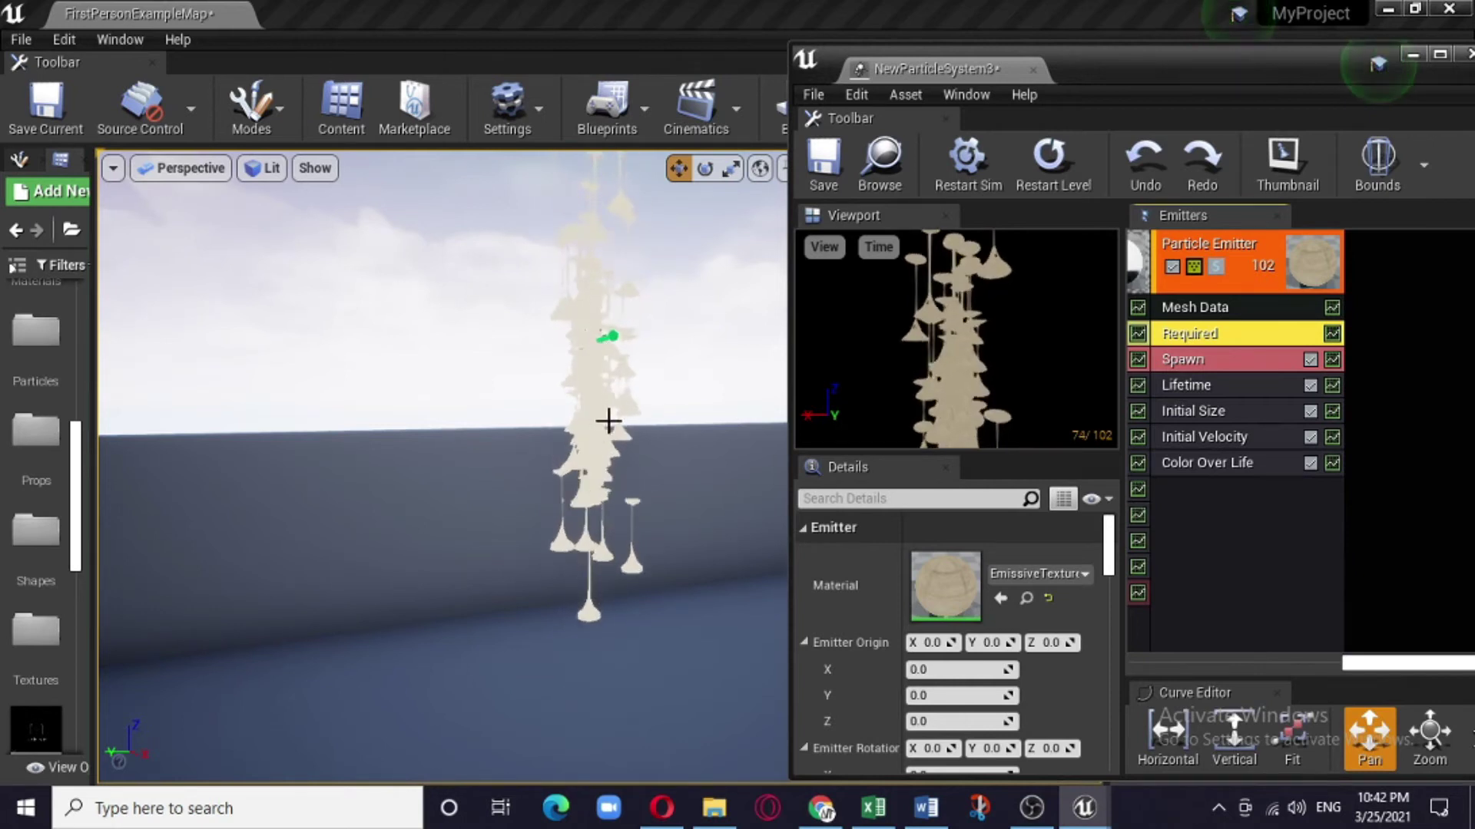
Duplicate the M_Lamp material in the Materials folder inside StarterContent's Props folder
double_click(33, 433)
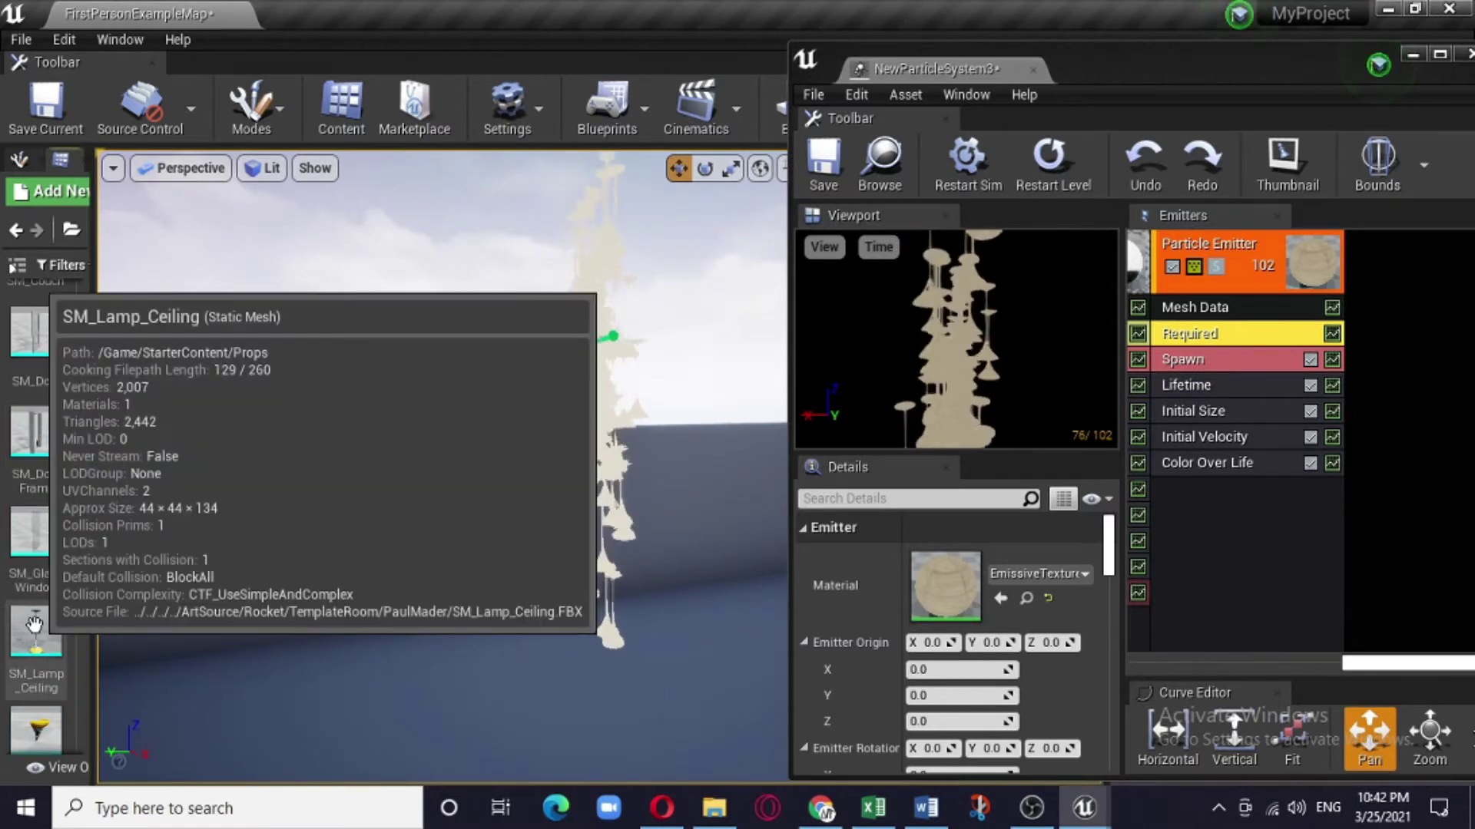
scroll(33, 624, "up", 3)
scroll(17, 417, "up", 1)
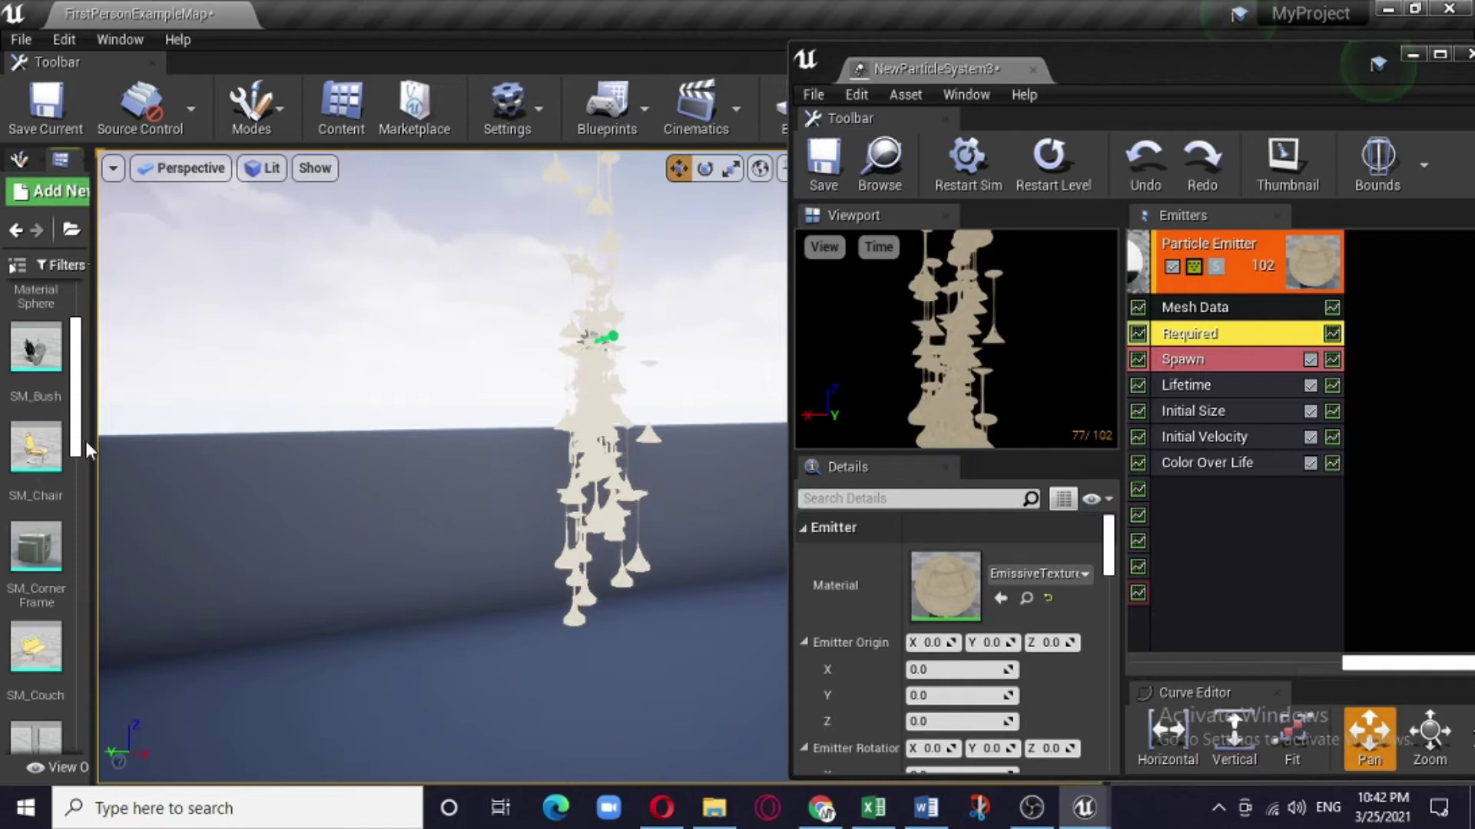
scroll(46, 384, "up", 2)
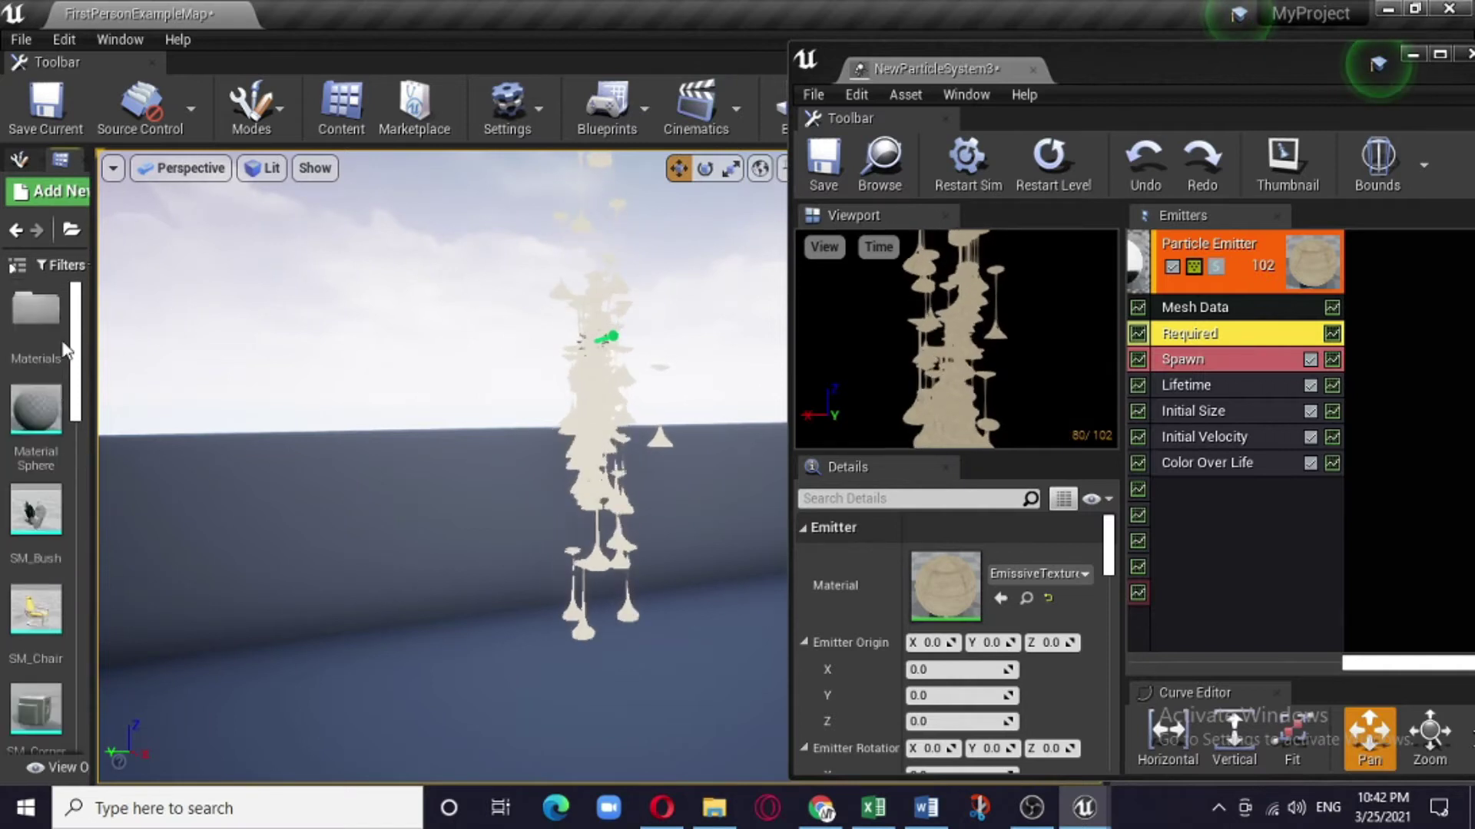
double_click(36, 309)
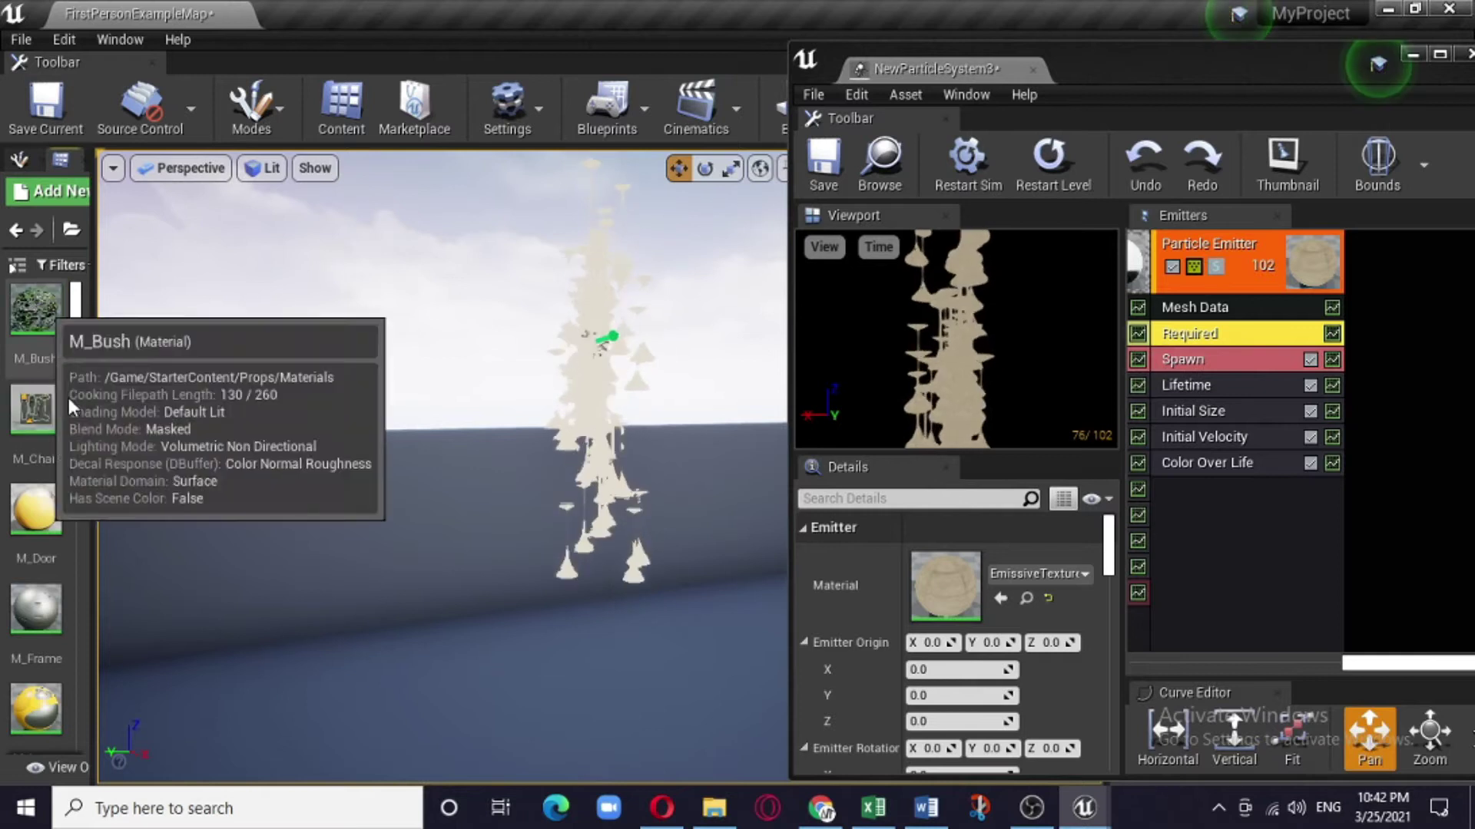
left_click_drag(75, 404, 81, 472)
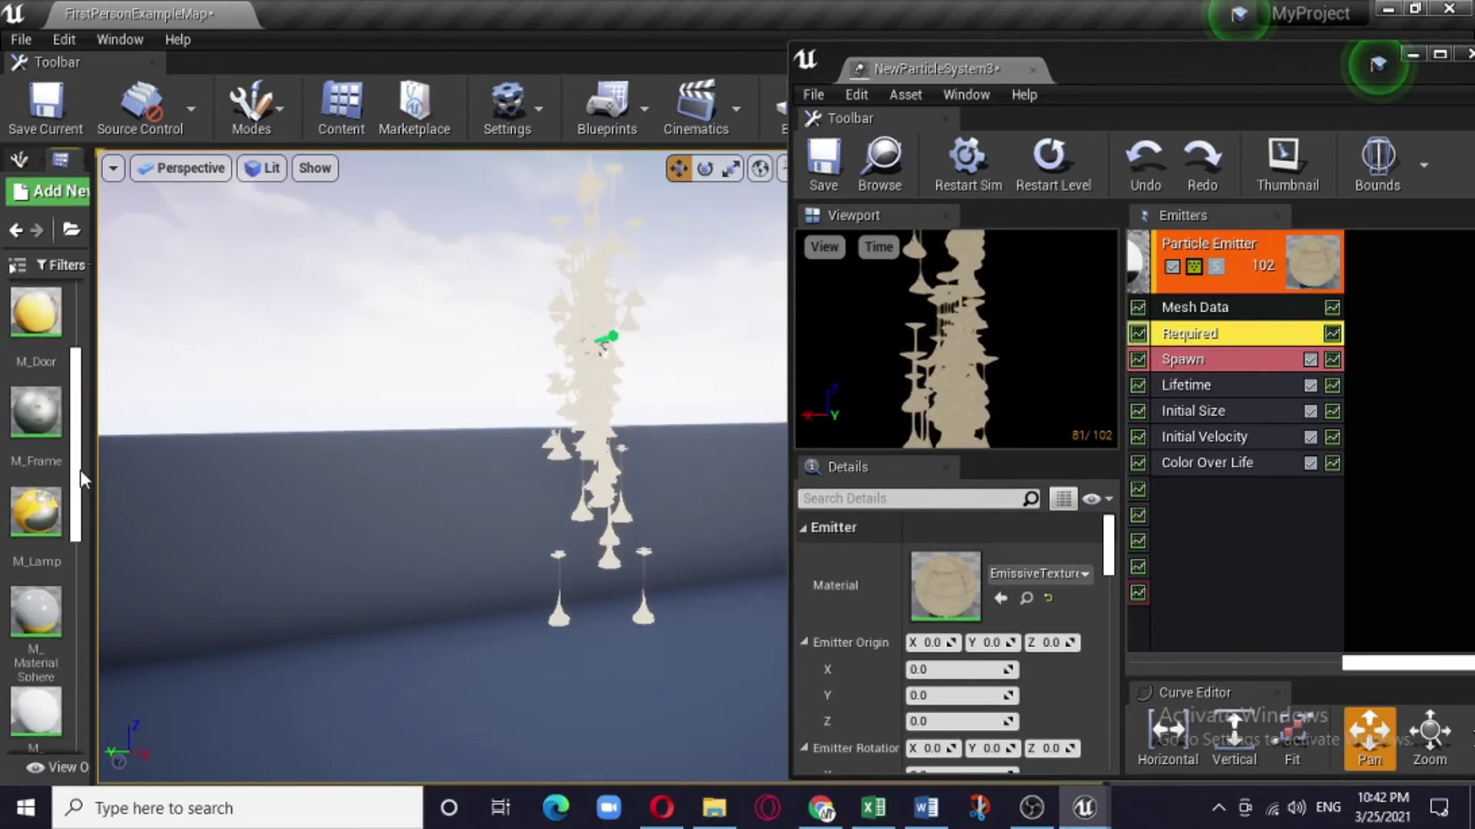
right_click(38, 509)
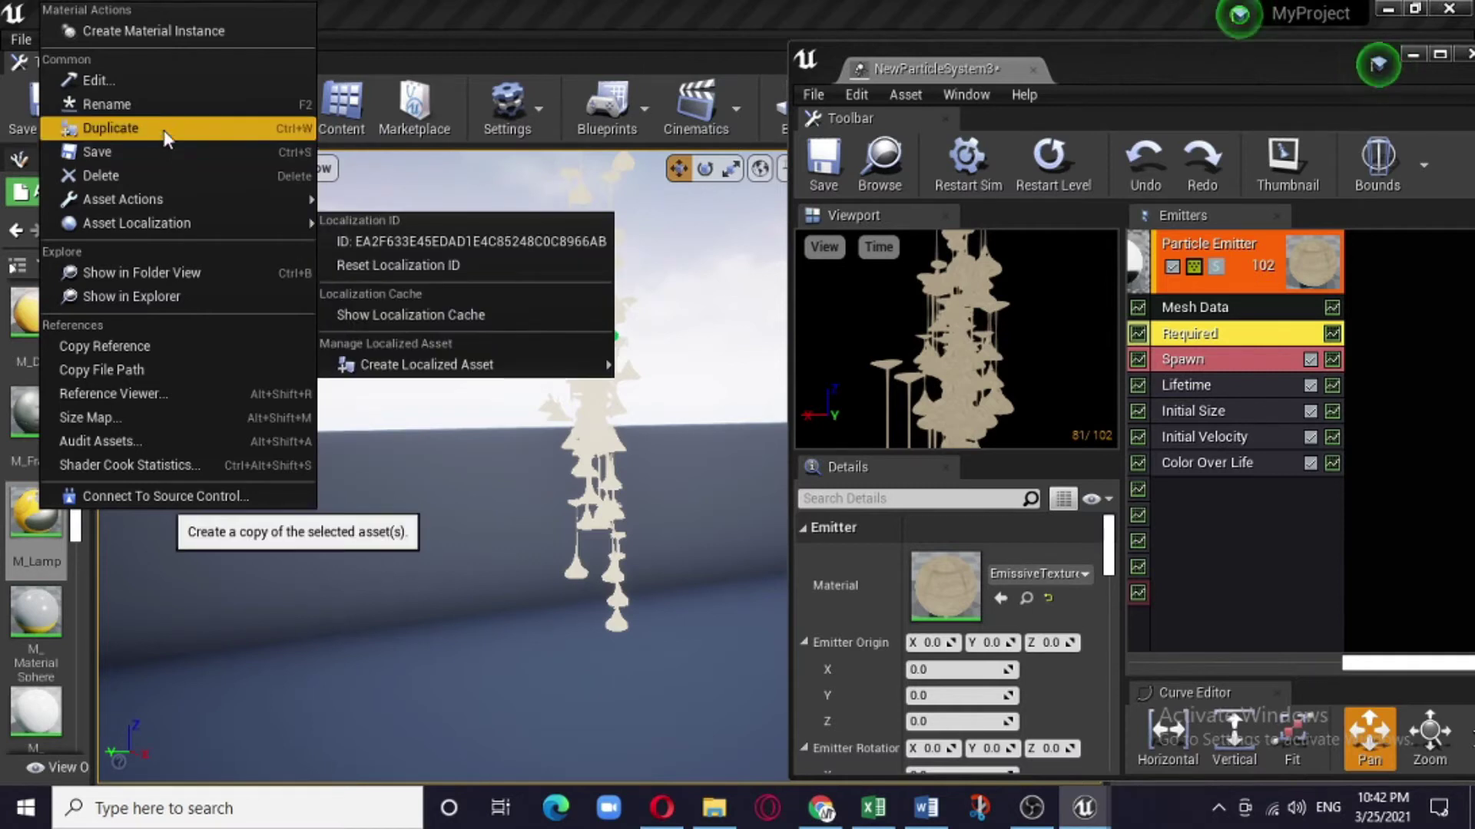
left_click(164, 125)
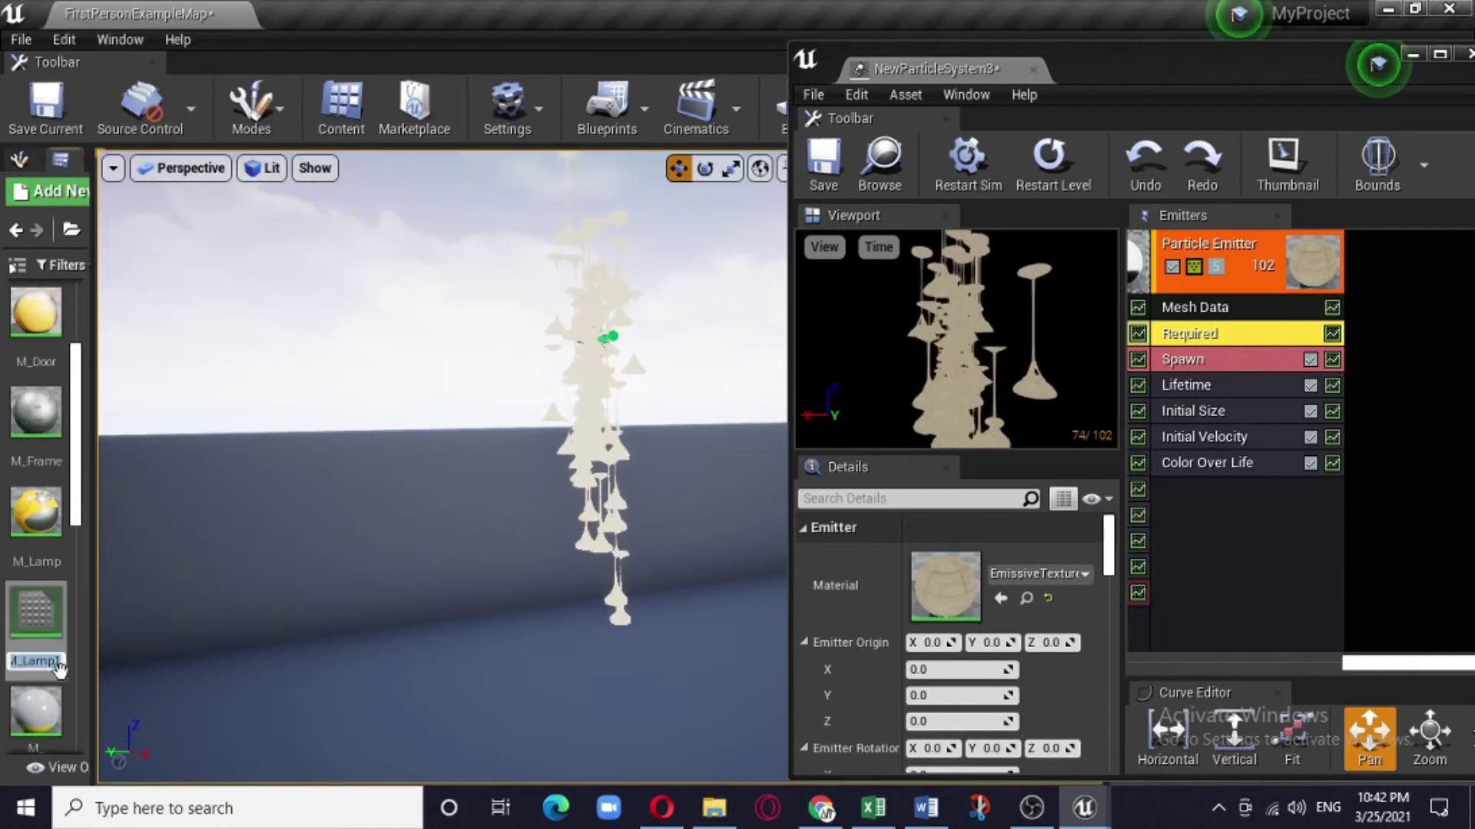
left_click(35, 630)
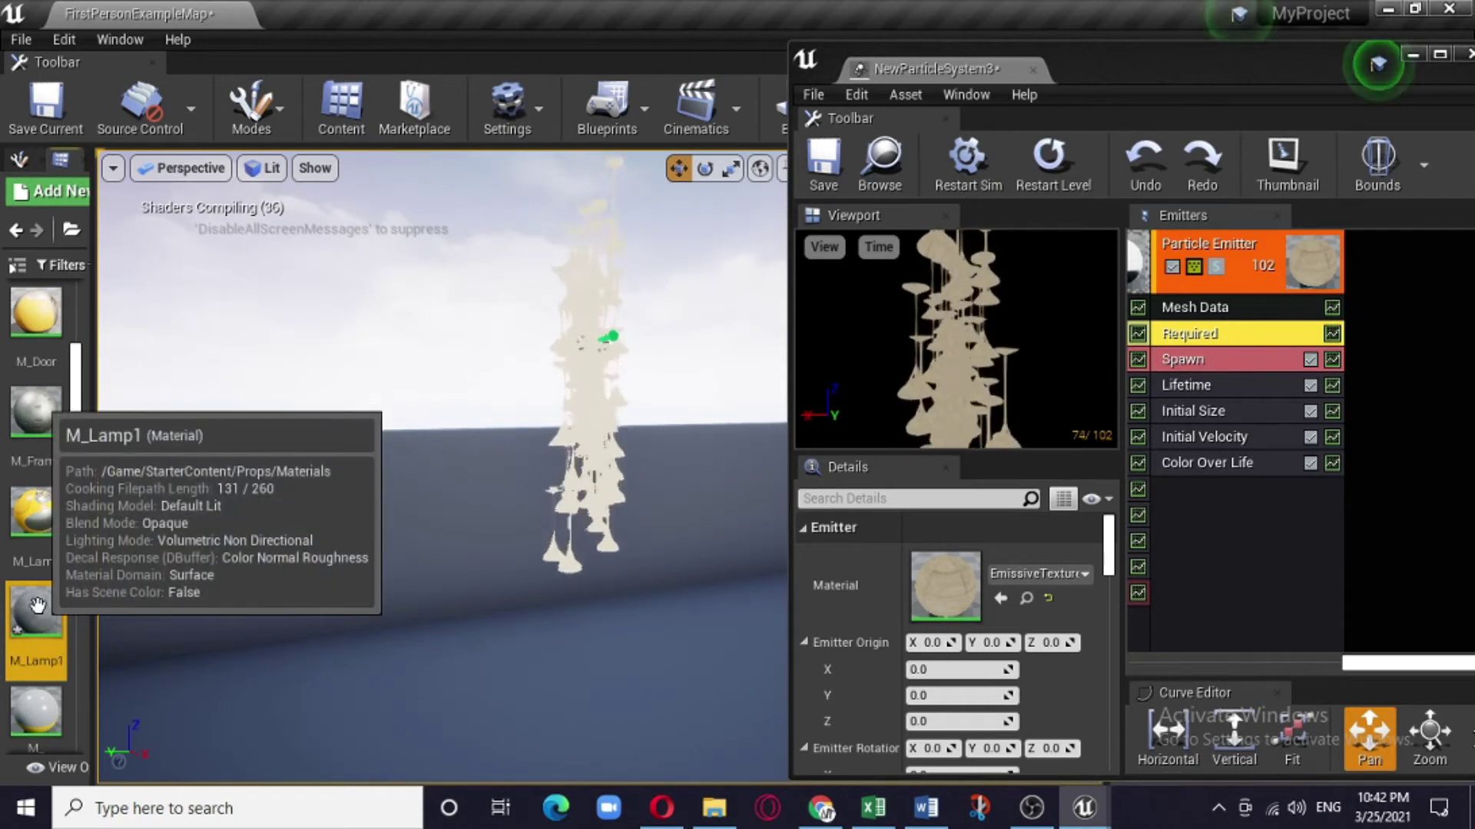
Open the duplicated lamp material's node graph for editing
double_click(37, 608)
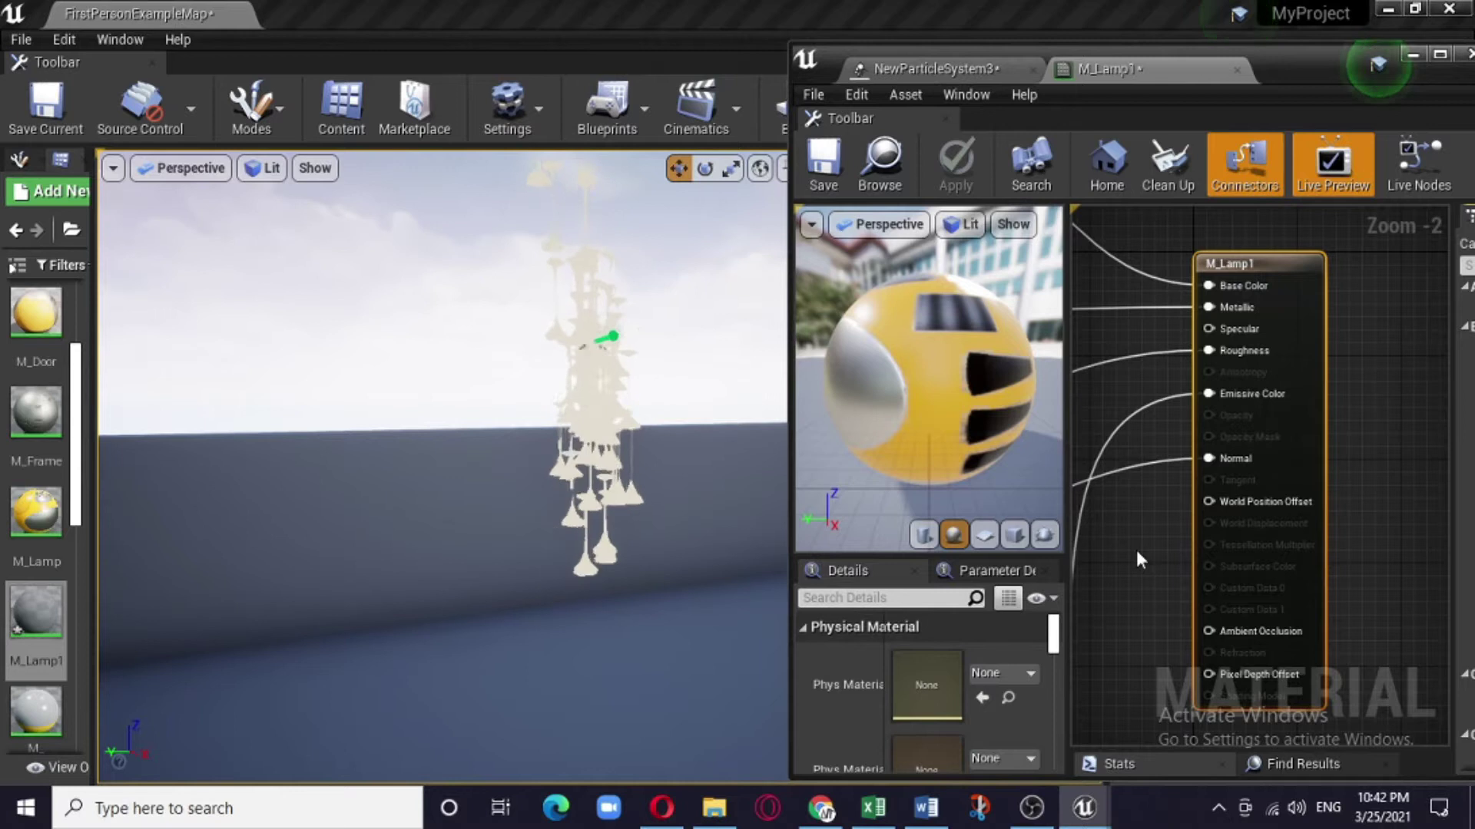
scroll(1163, 521, "down", 4)
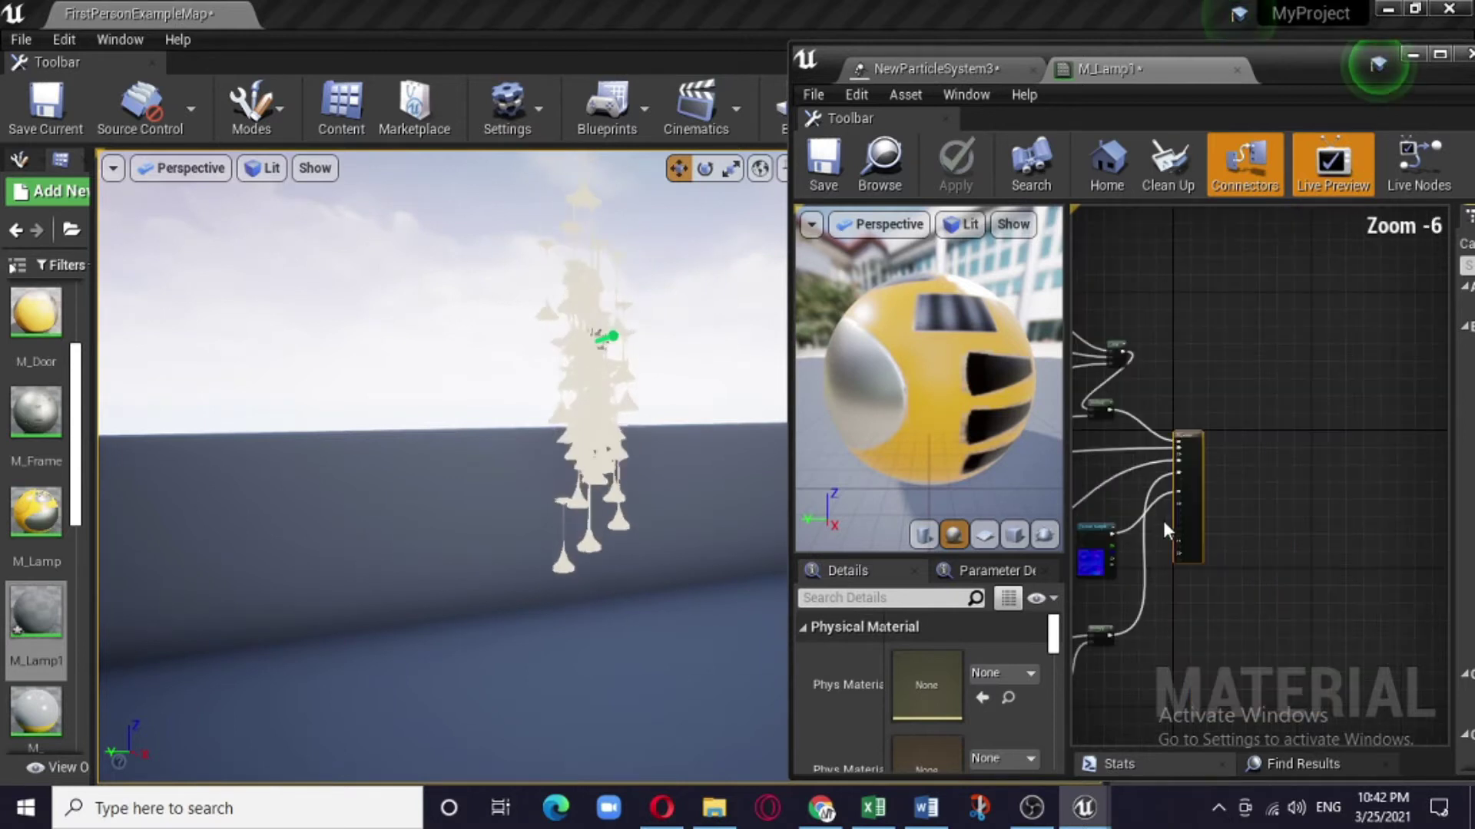
scroll(1159, 518, "up", 2)
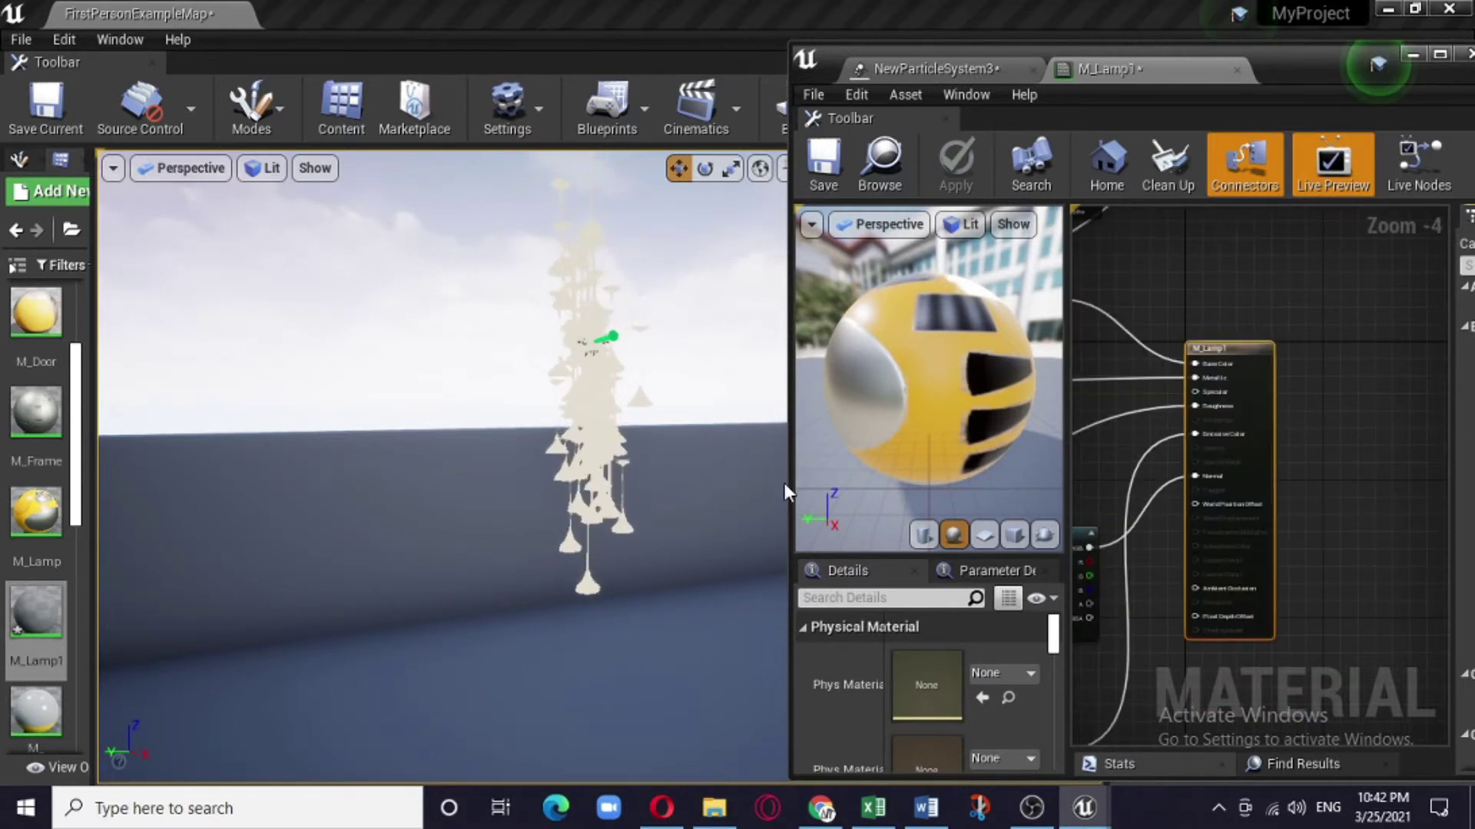
Add a Particle Color node to the graph above the M_Lamp1 output node
left_click_drag(1329, 465, 1413, 442)
right_click_drag(1412, 441, 1463, 473)
left_click_drag(1066, 475, 937, 476)
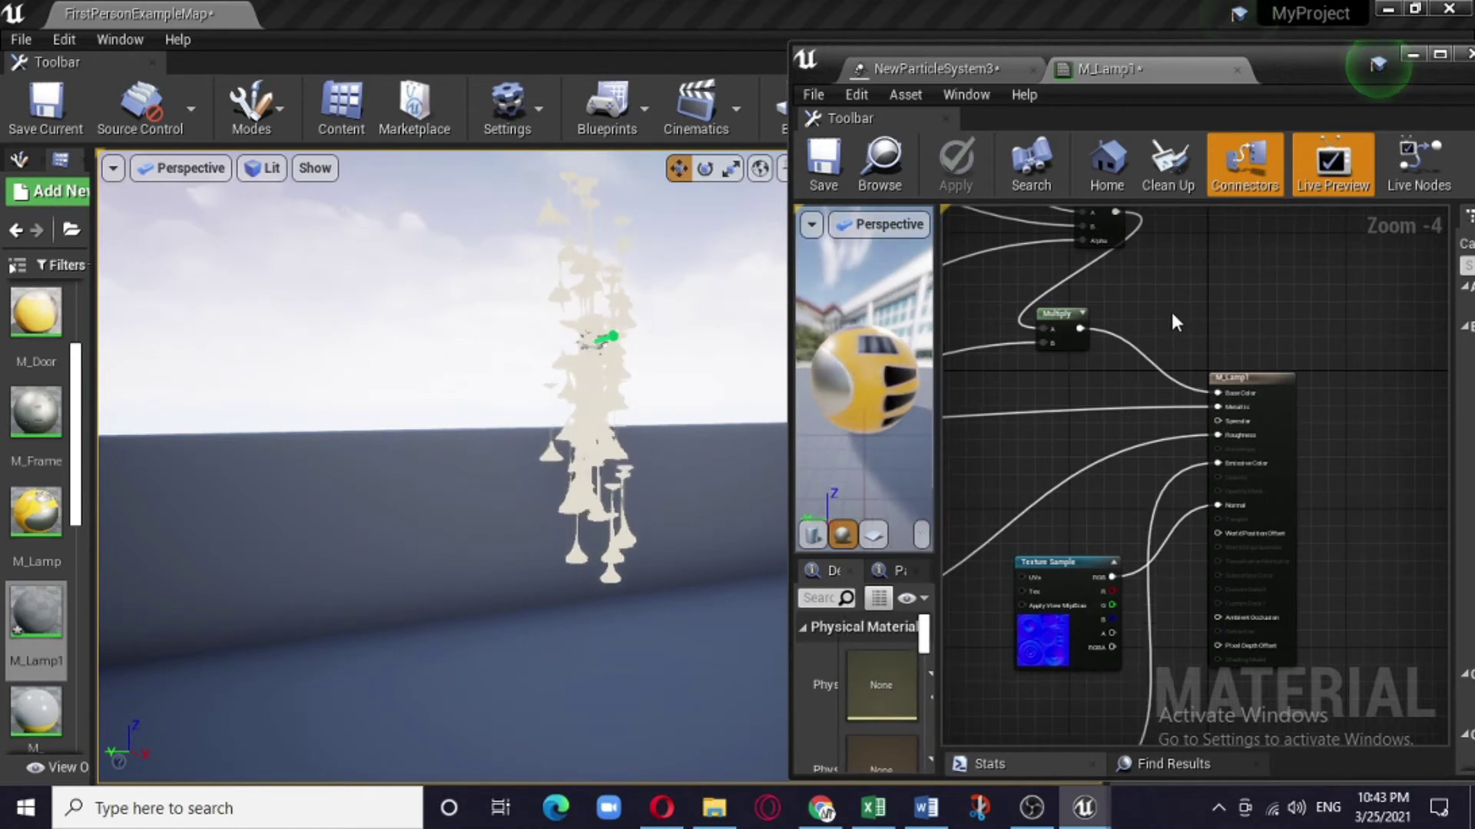
scroll(1170, 309, "down", 3)
left_click_drag(1077, 407, 1275, 441)
right_click_drag(1227, 311, 1160, 186)
scroll(1196, 407, "up", 5)
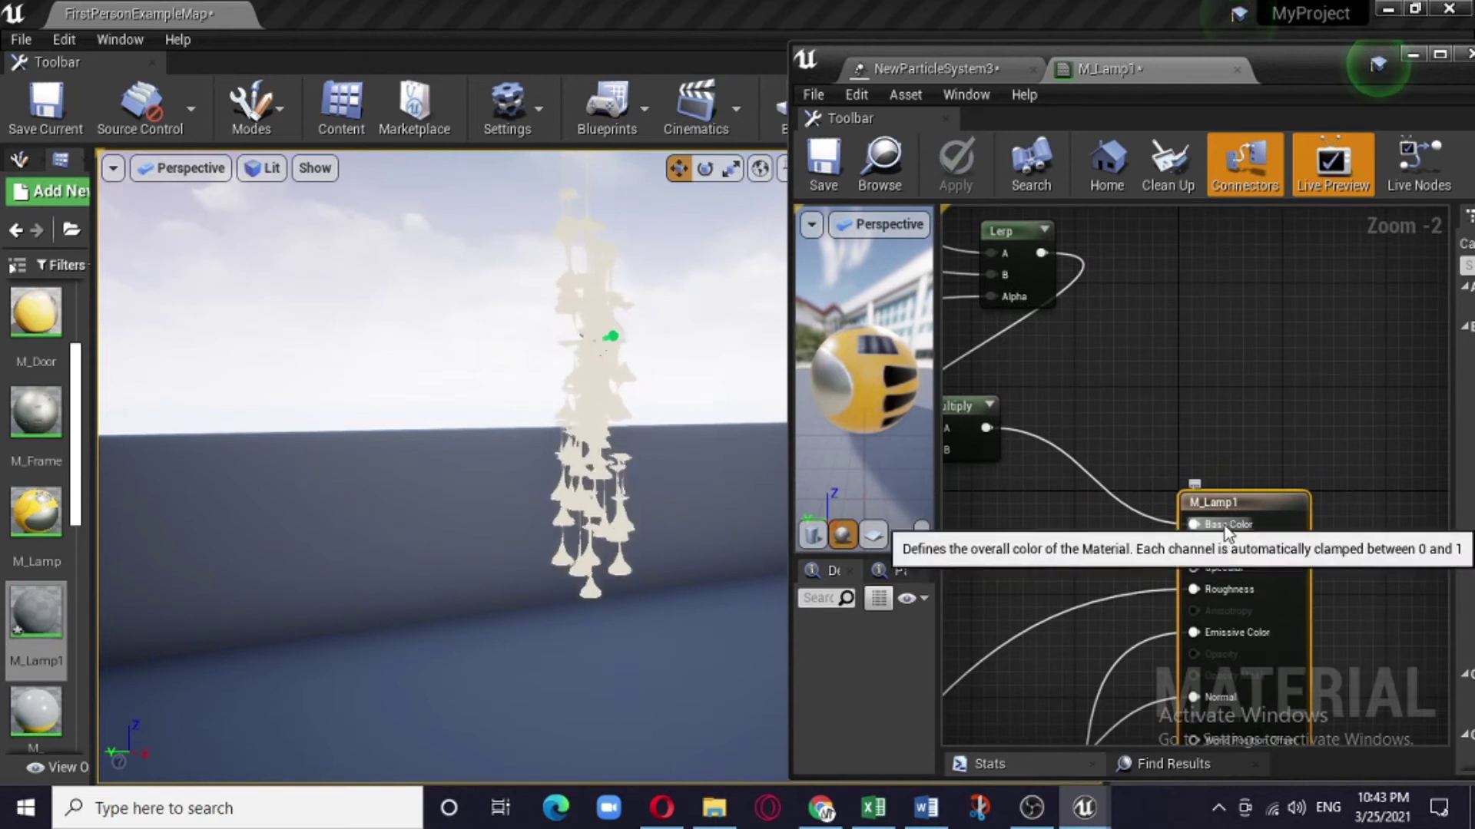
right_click(1135, 332)
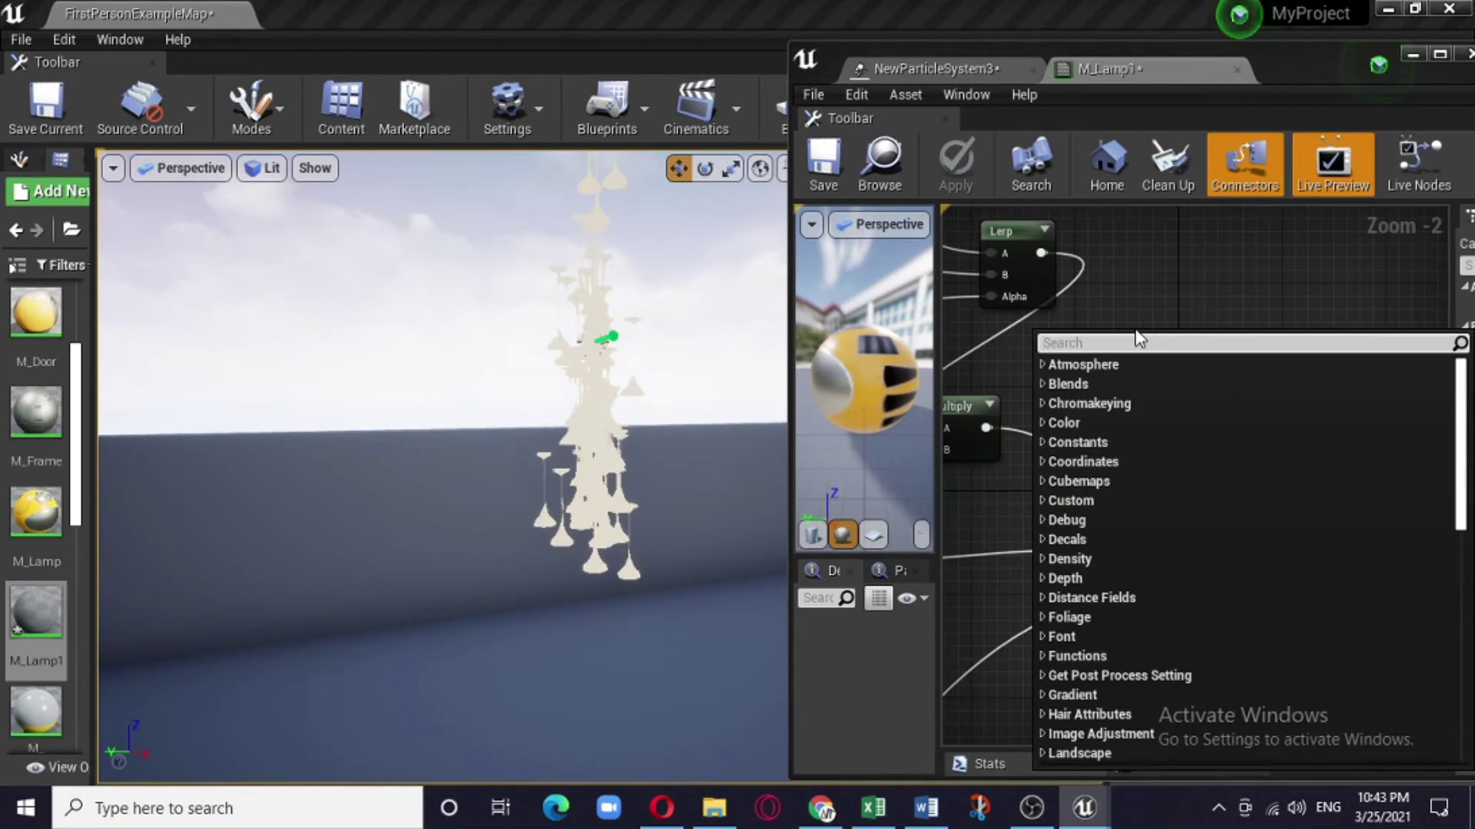
type("particle")
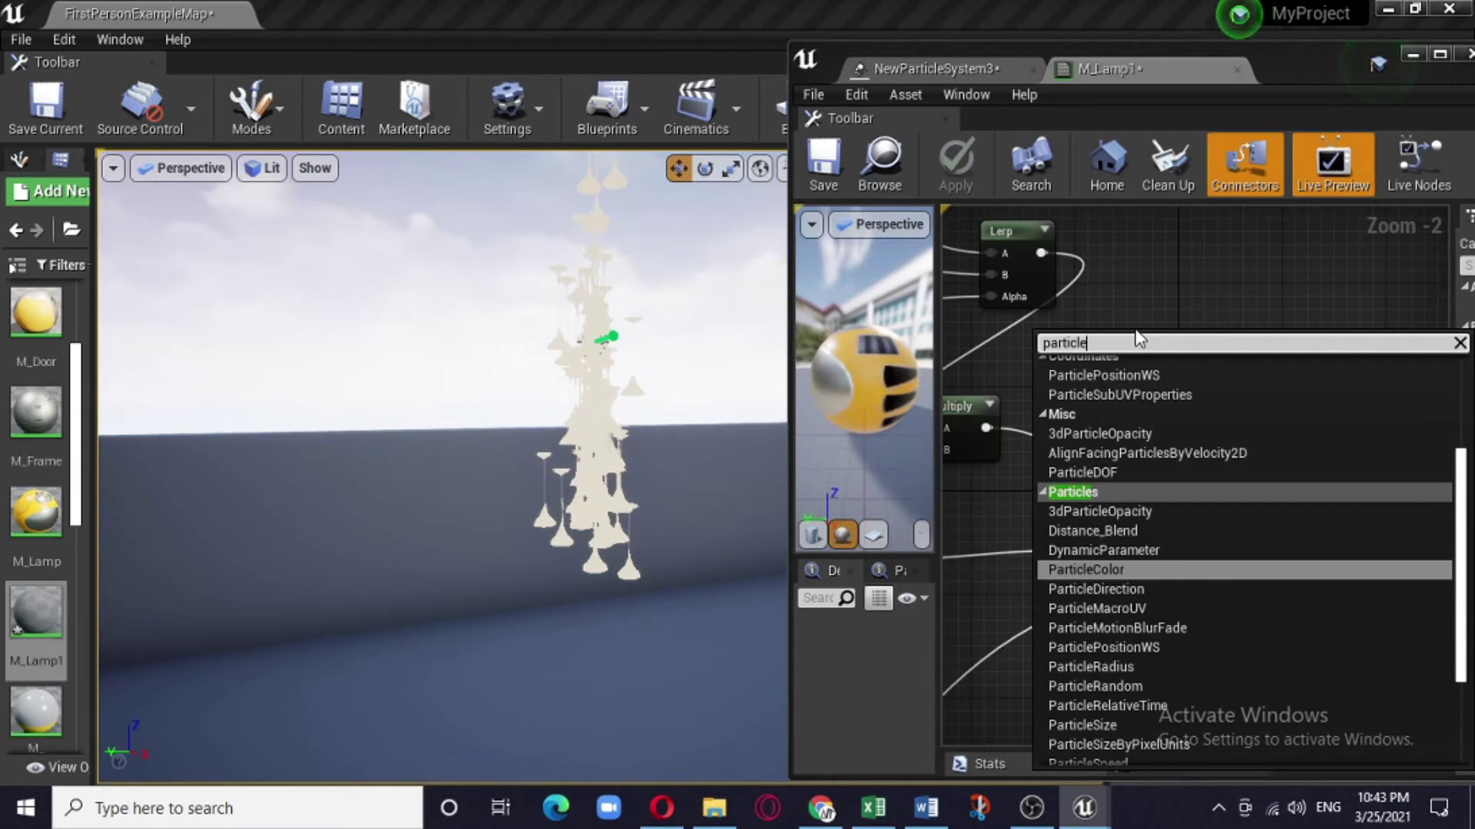
type("col")
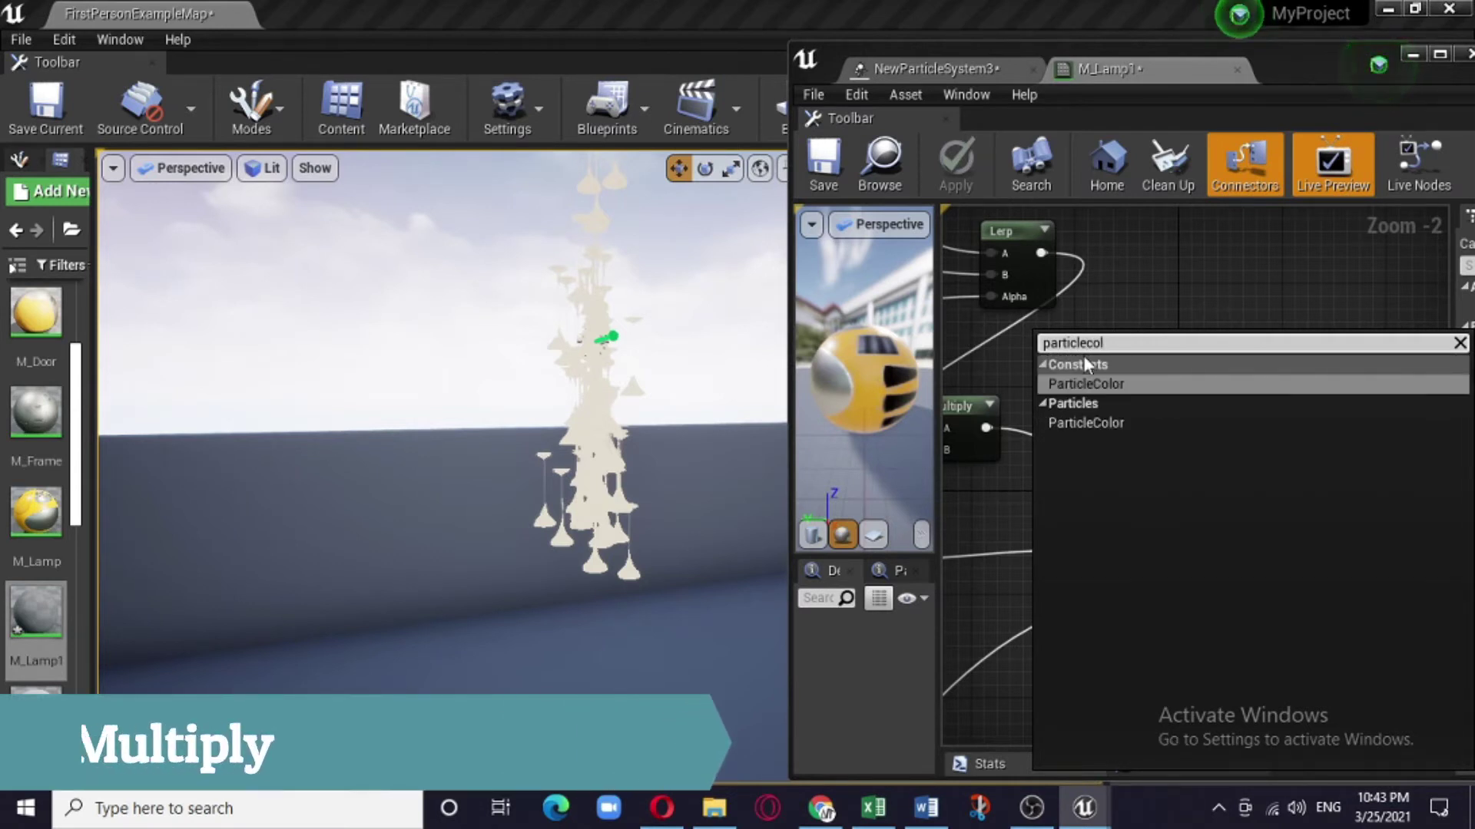
left_click(1107, 382)
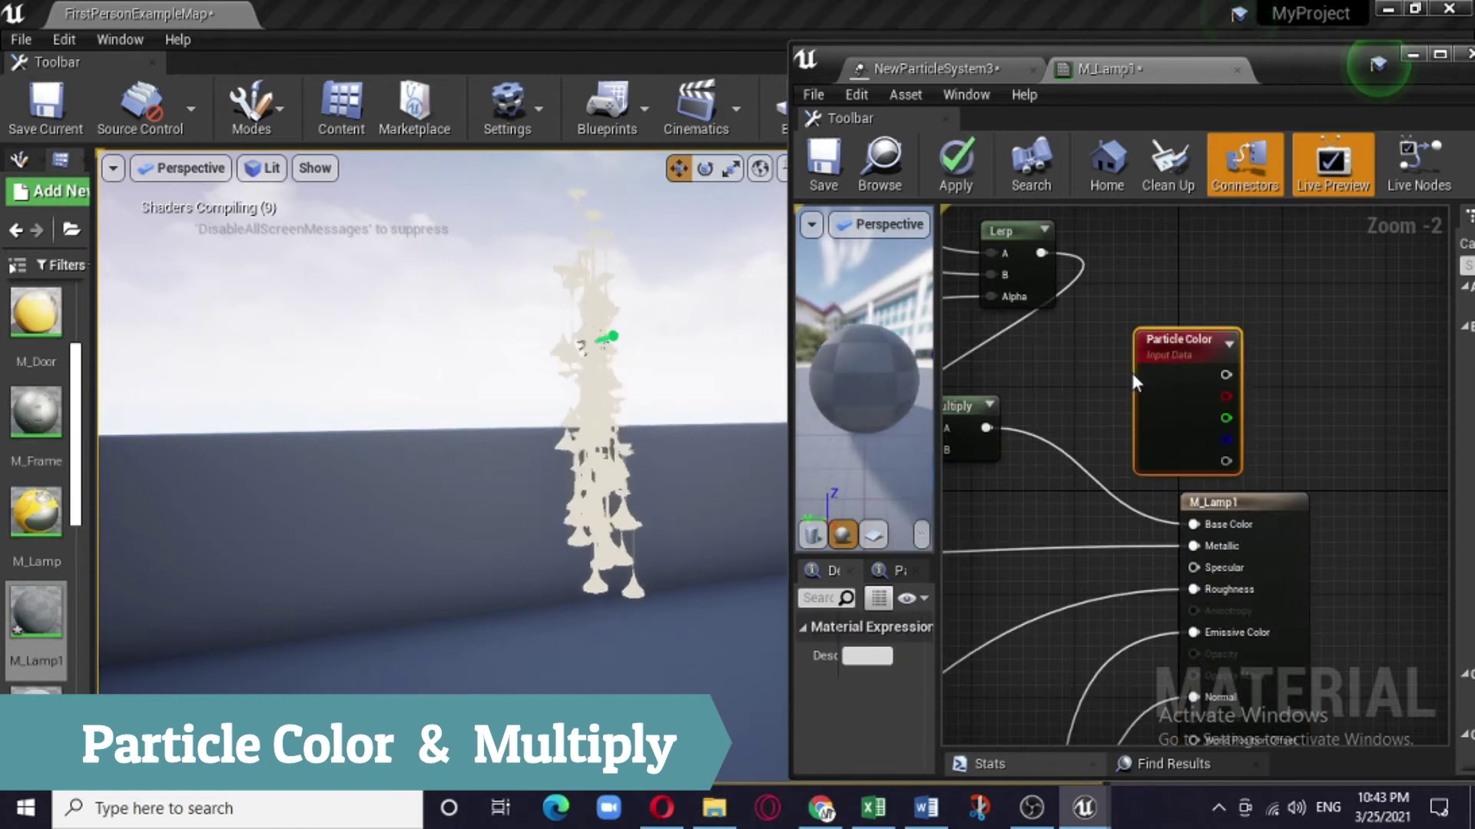
left_click_drag(1182, 346, 1148, 288)
Add a Multiply node beside Particle Color and connect the Particle Color output to its A input
right_click(1272, 335)
left_click(1274, 301)
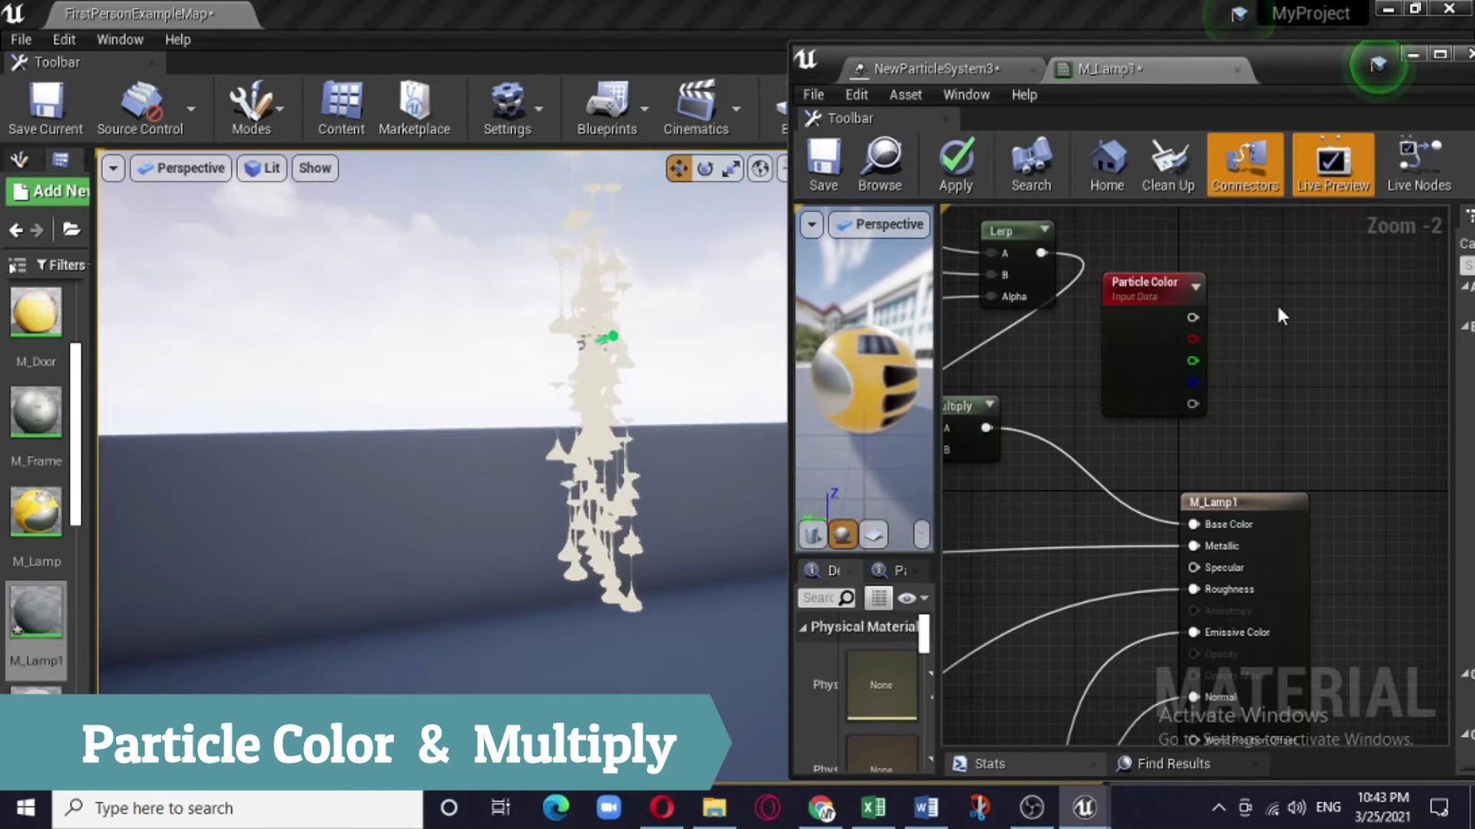
left_click(1238, 331)
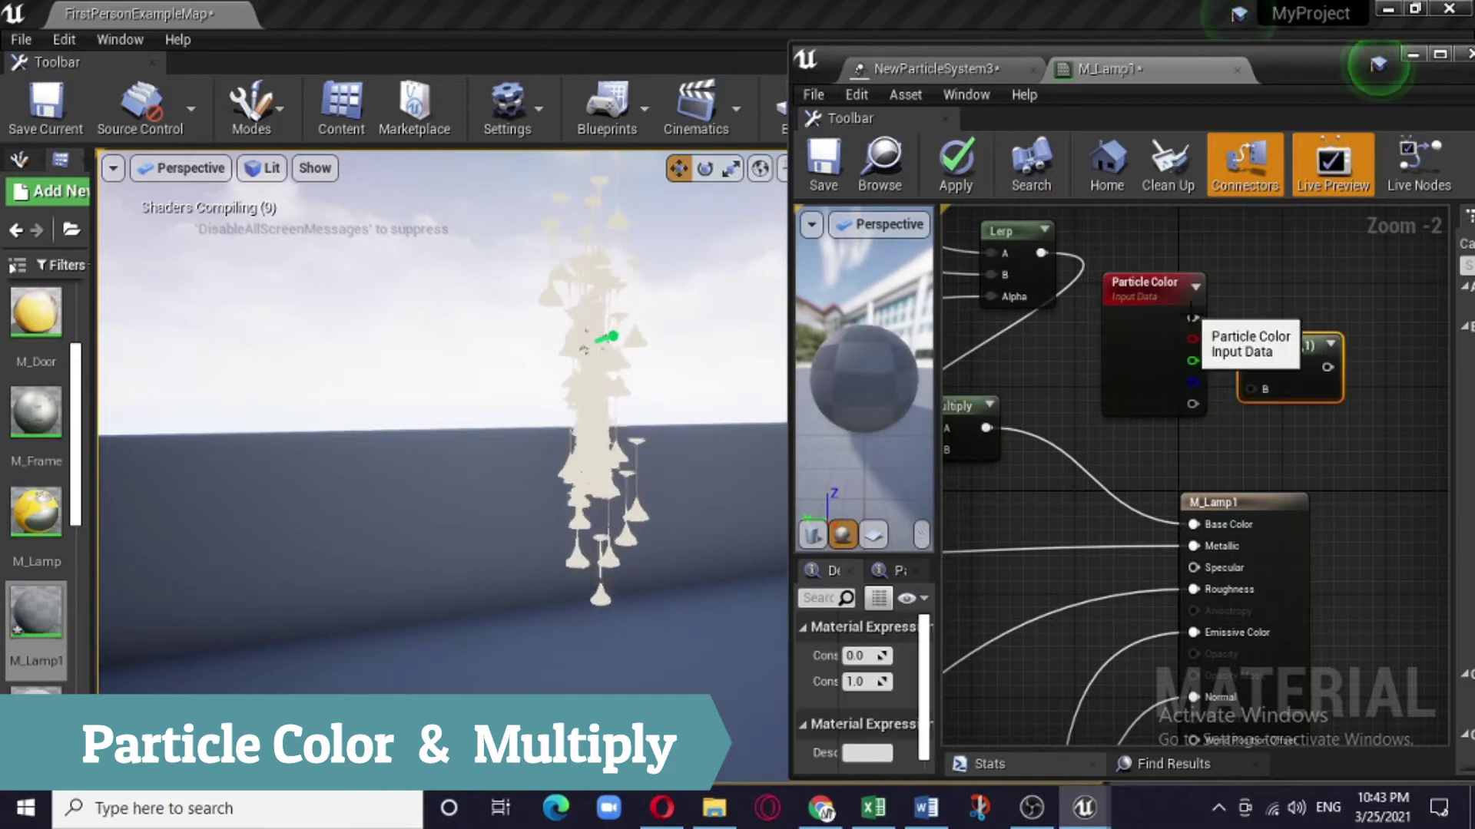
left_click_drag(1192, 317, 1249, 362)
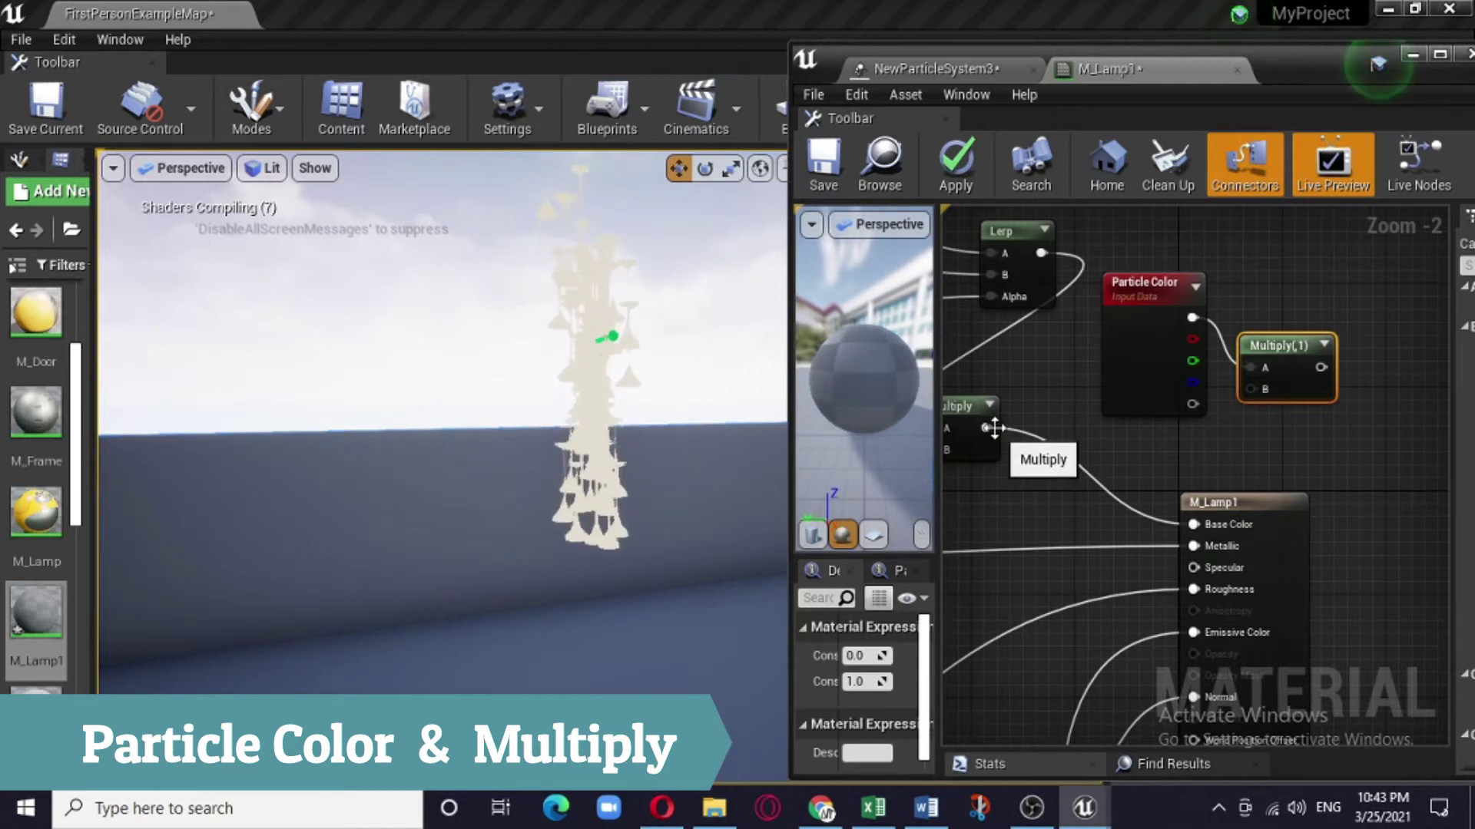
Route the existing Multiply output through the new Multiply's B input into Base Color, and save the material
left_click_drag(988, 431, 1193, 524)
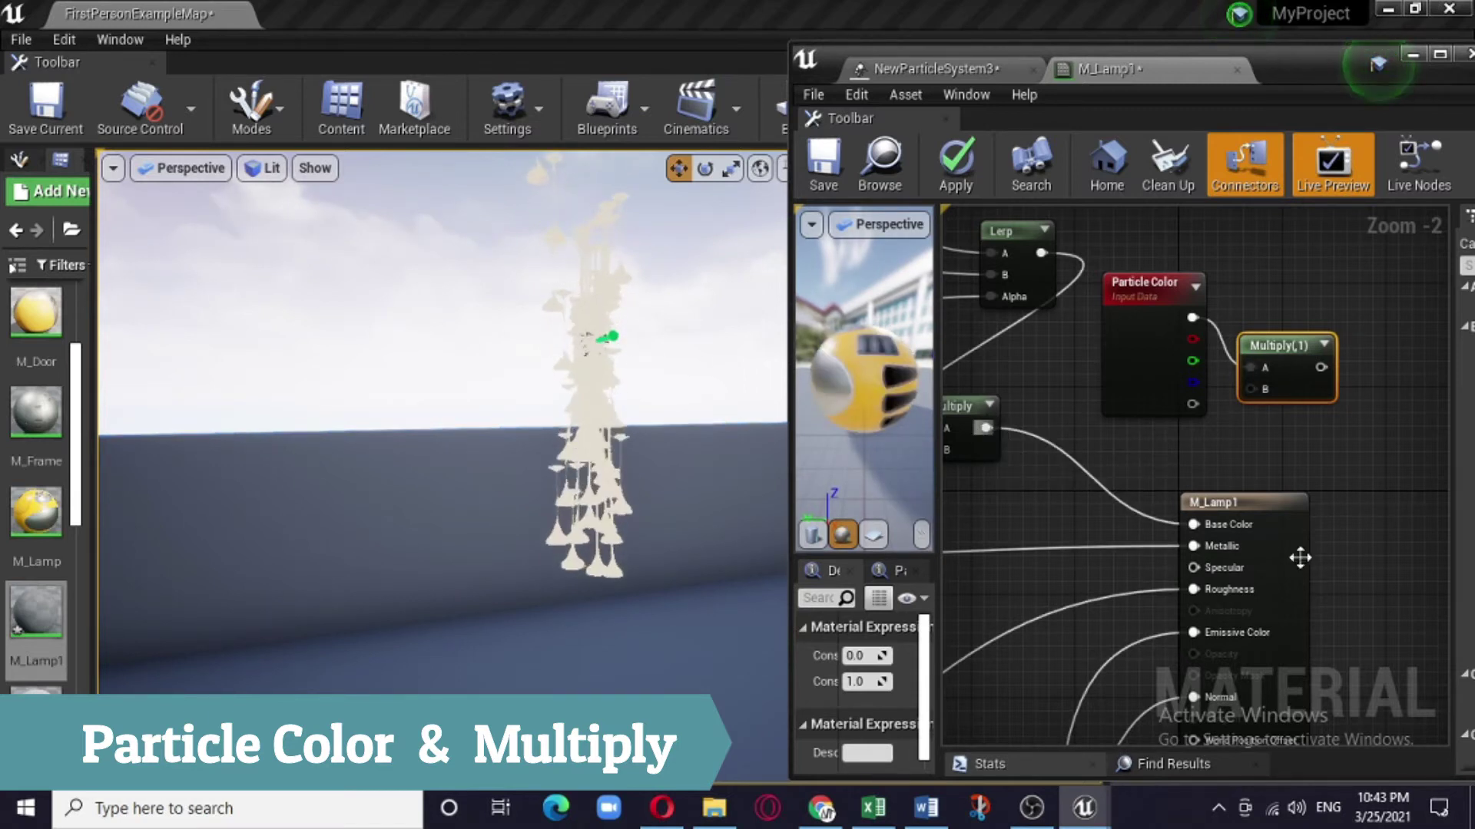
left_click(1105, 473)
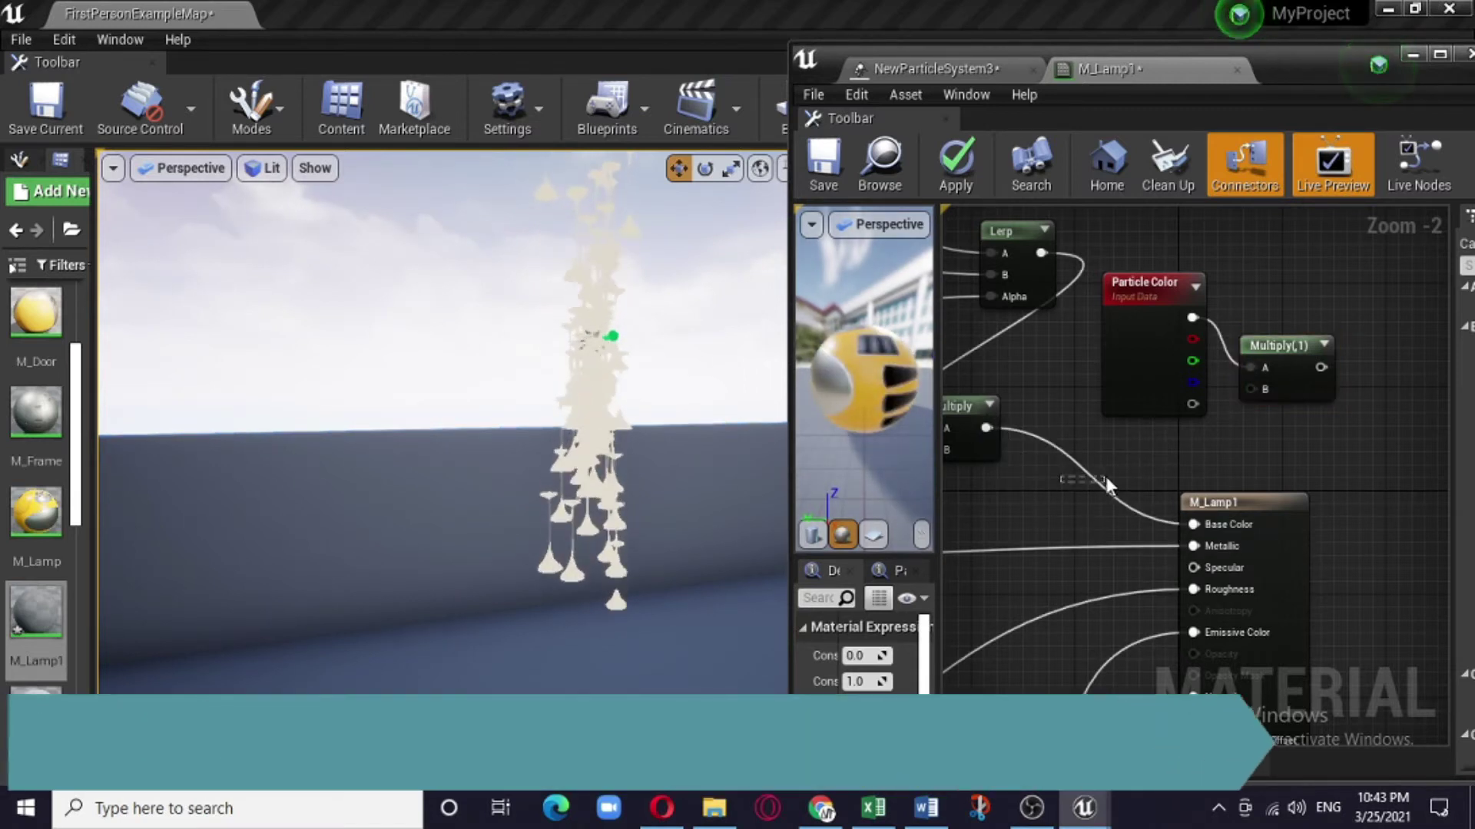
right_click_drag(1058, 500, 1116, 493)
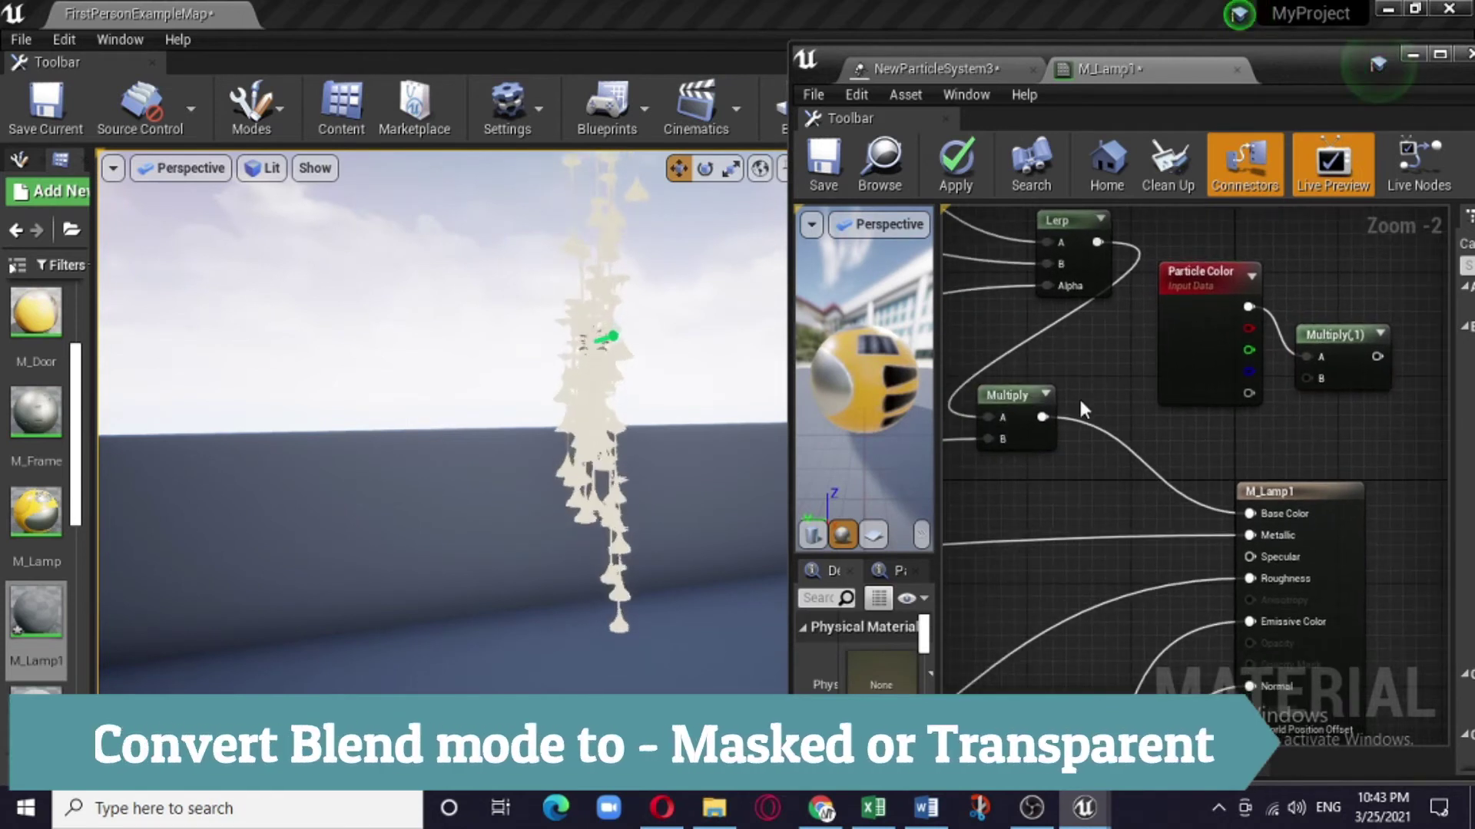
left_click_drag(1043, 418, 1248, 515)
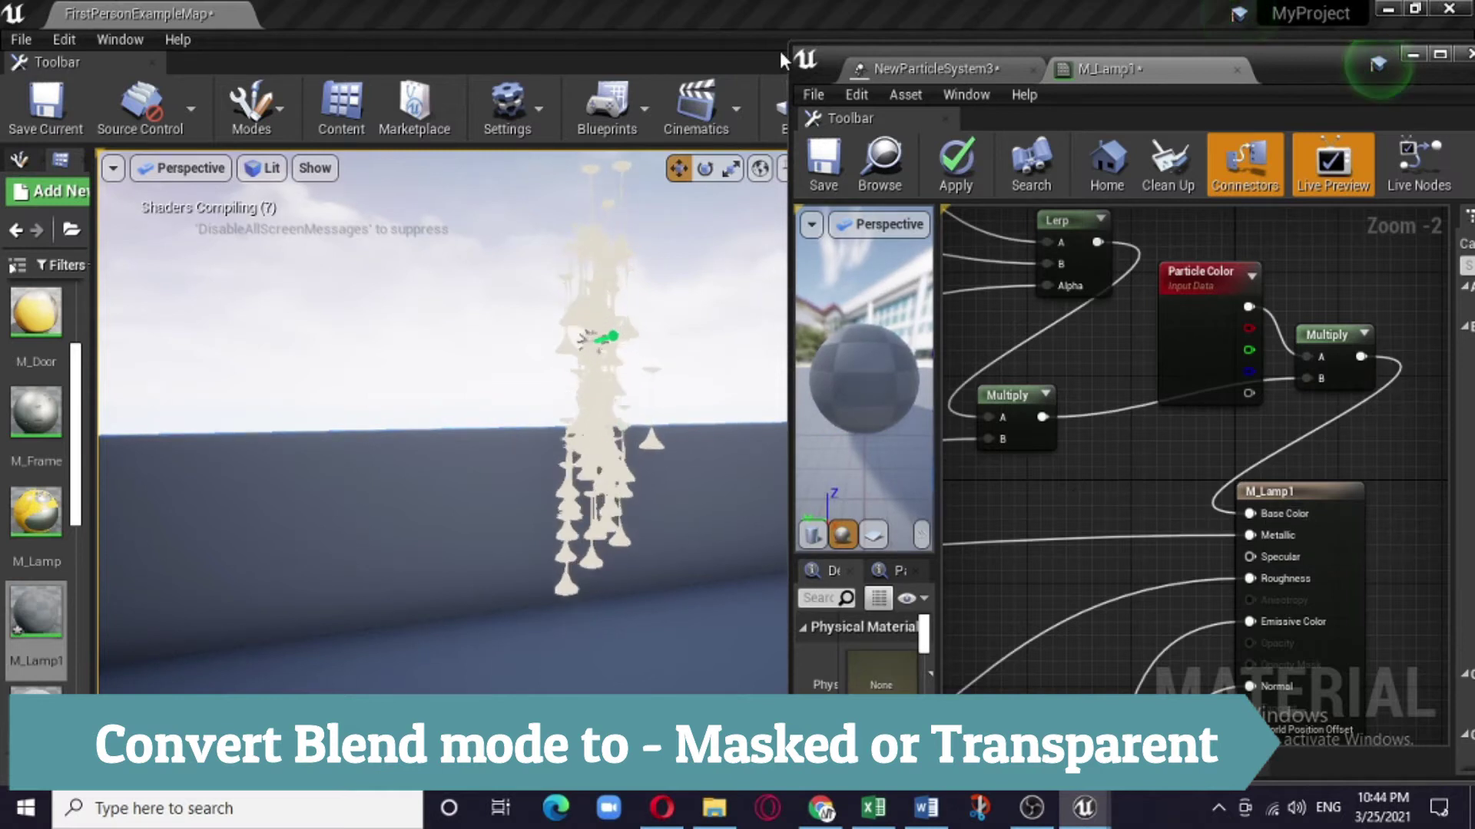
left_click(824, 165)
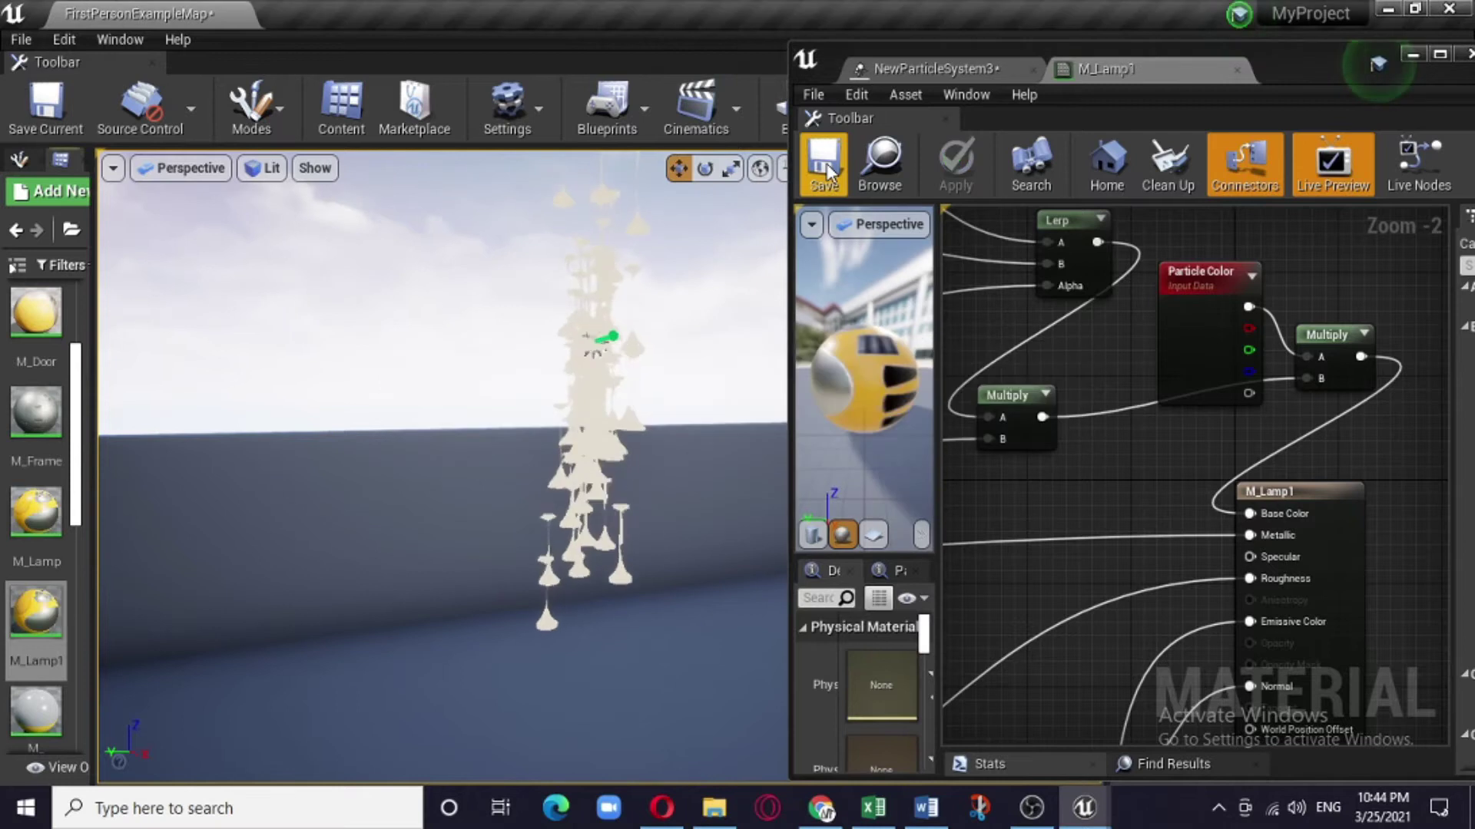
Return to the particle system and assign M_Lamp1 as the lamp emitter's material in the Required module
left_click(946, 68)
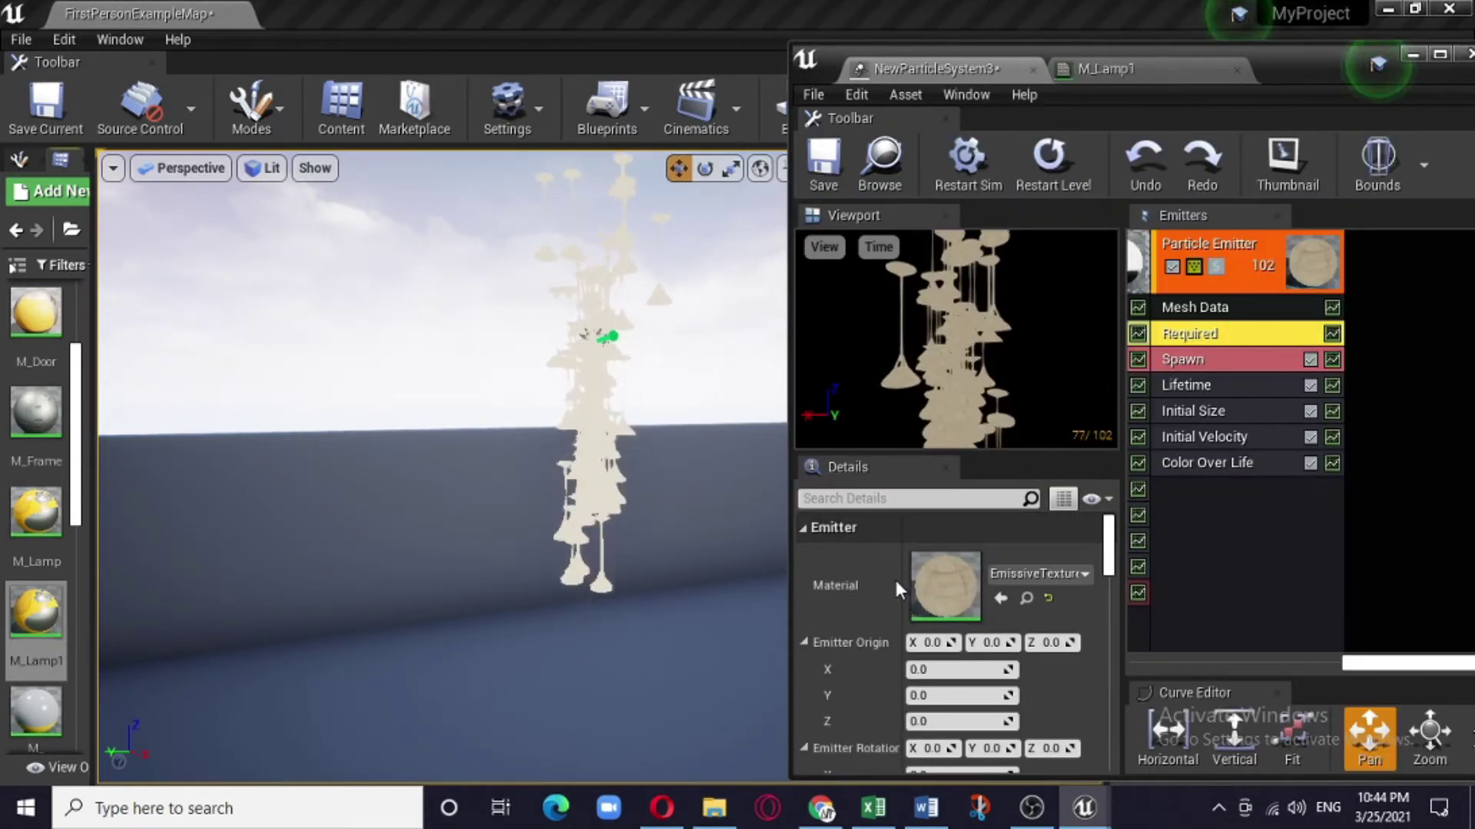
left_click(25, 613)
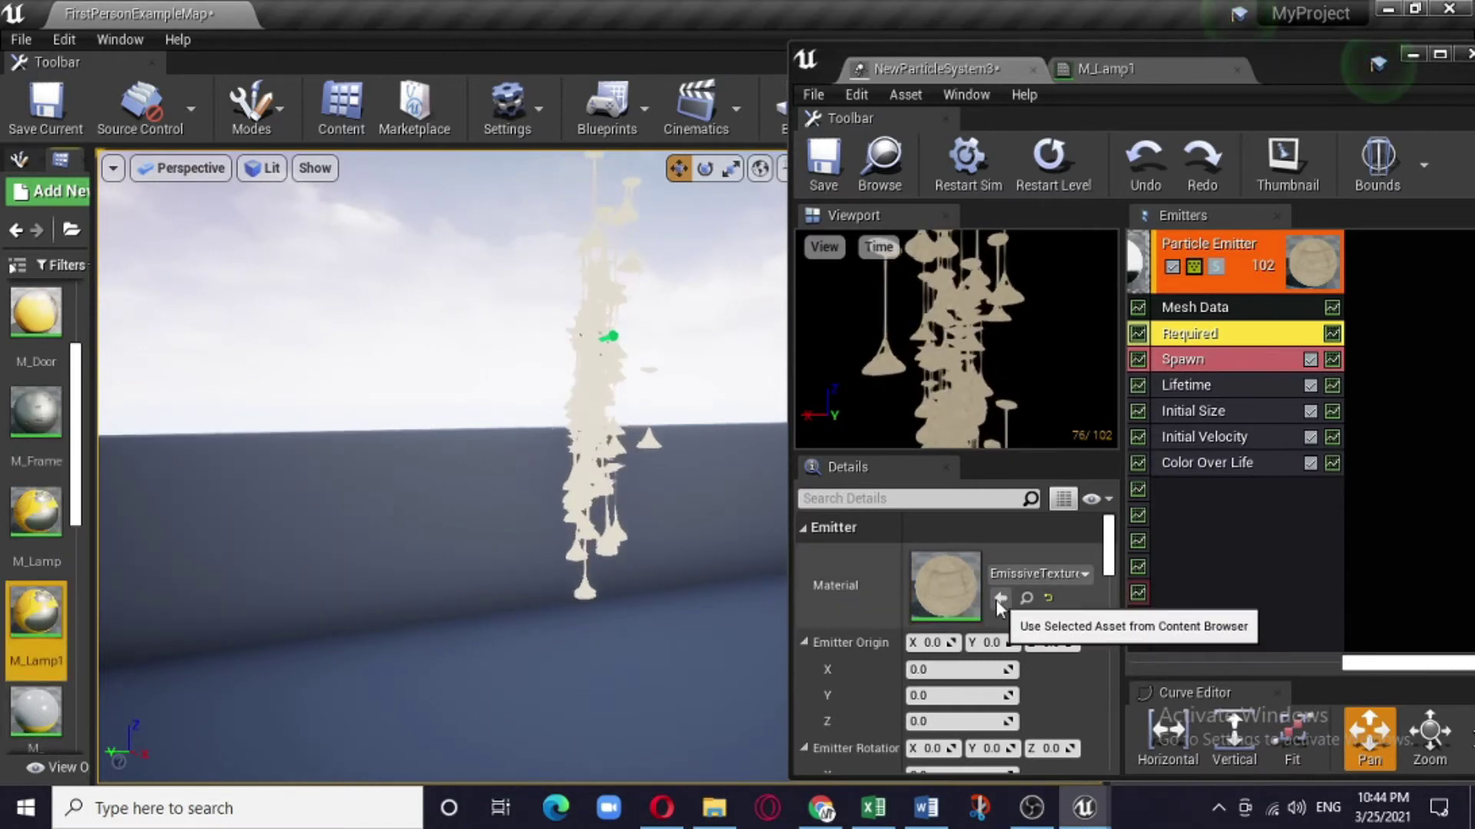
left_click(1079, 573)
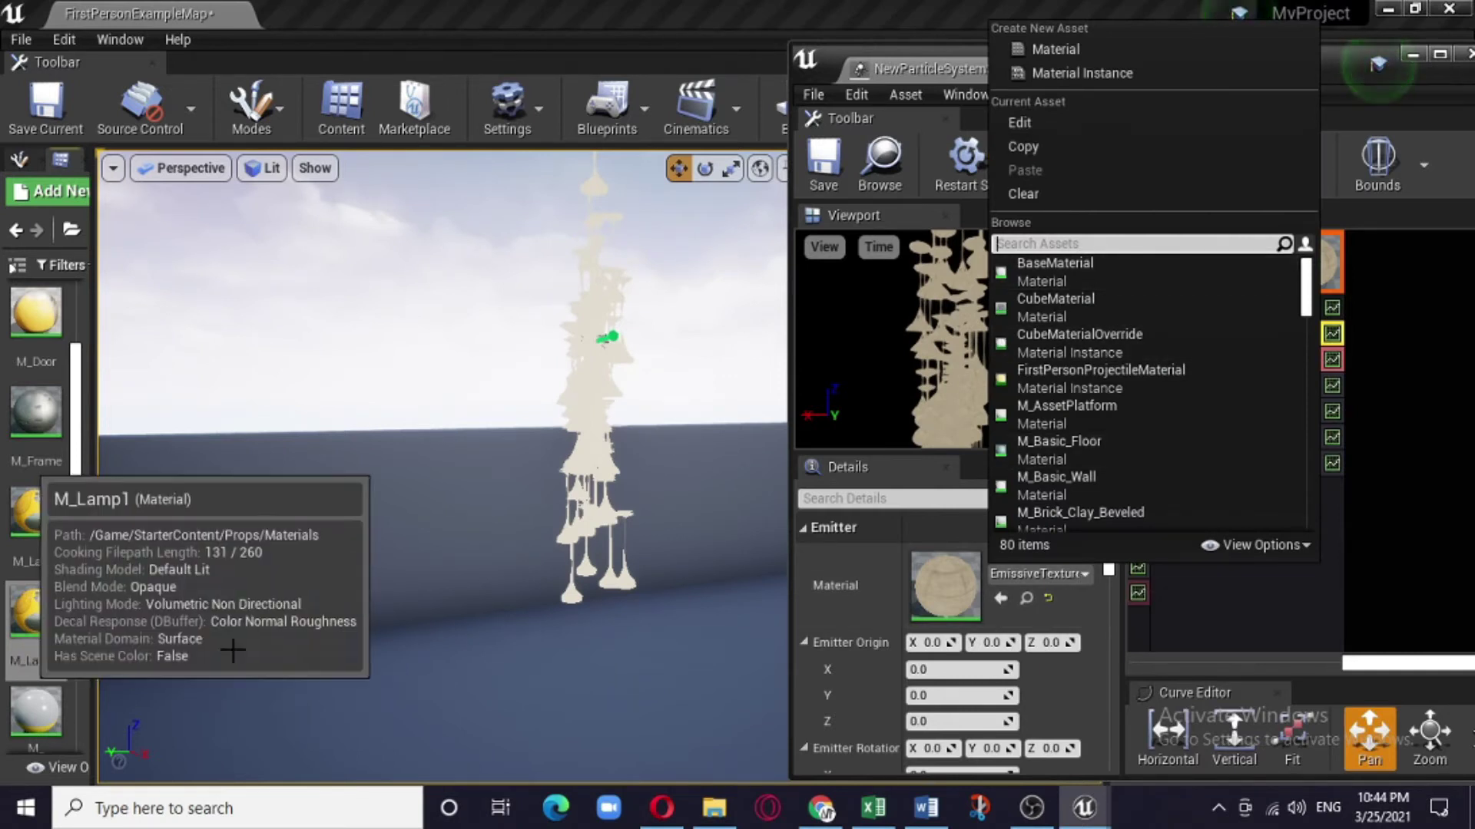
left_click(1069, 602)
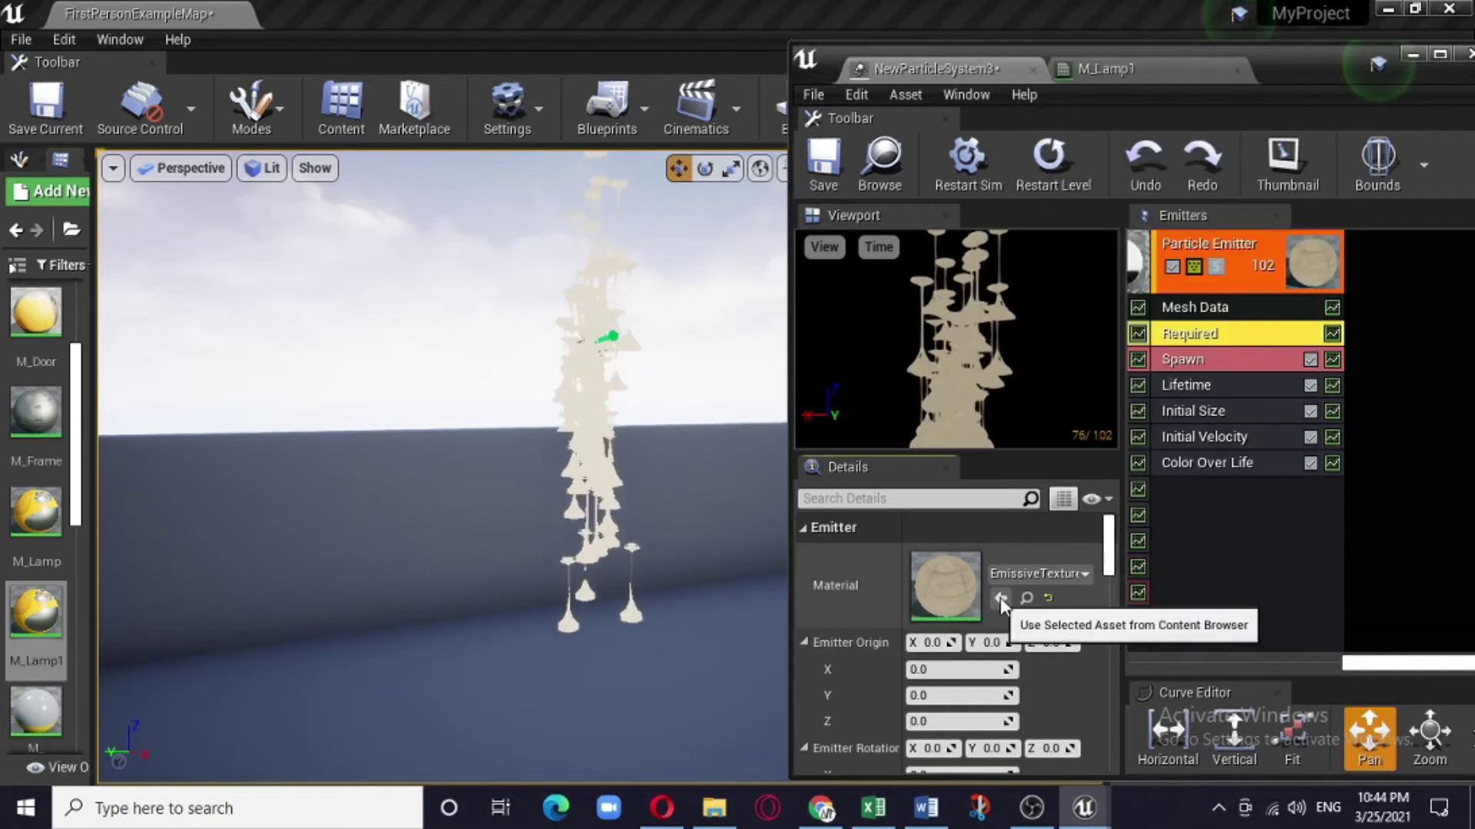
left_click(1000, 598)
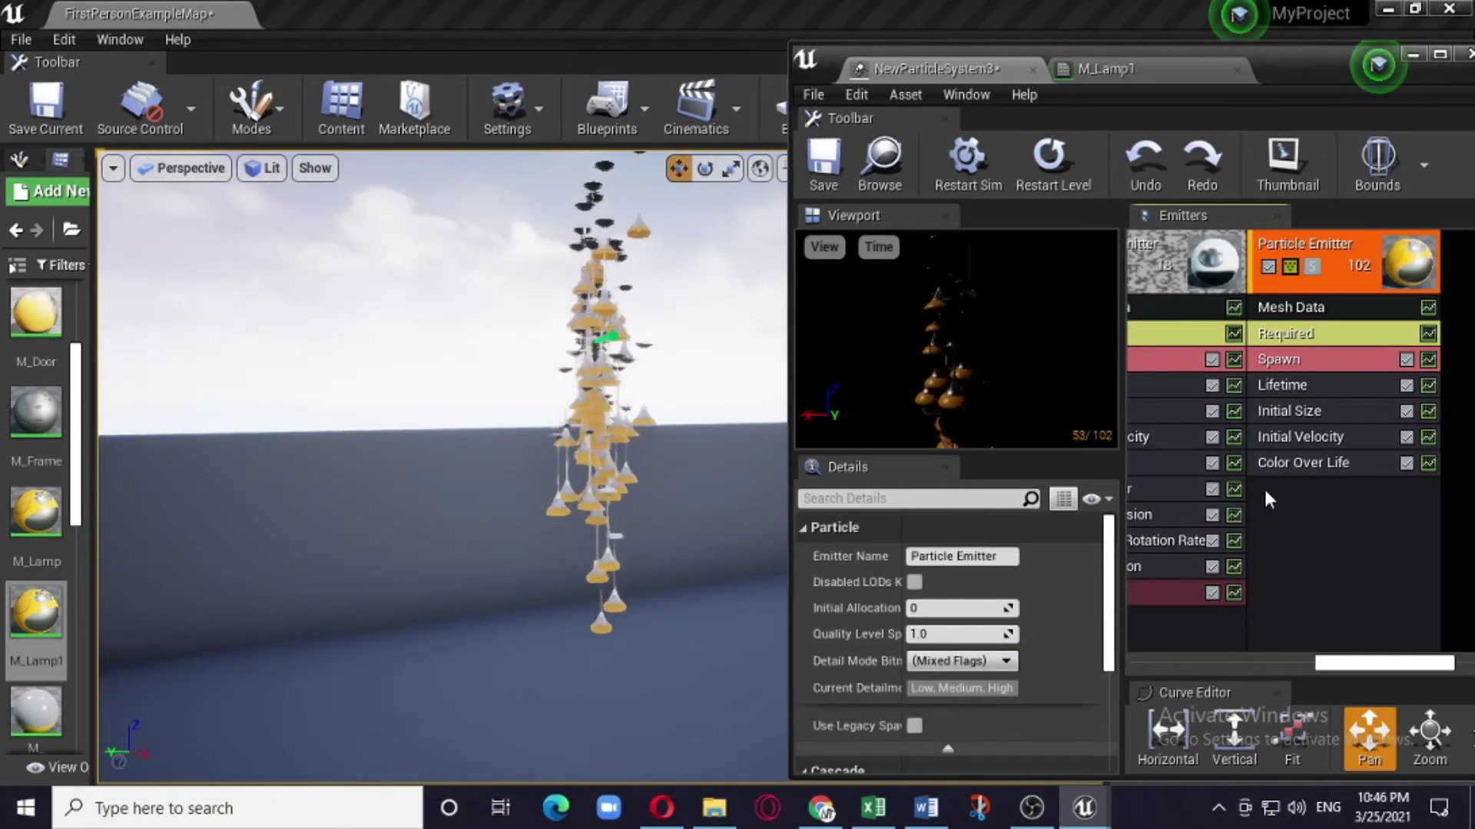
Add an Initial Color module to the lamp emitter and move it directly below Spawn
right_click(1285, 489)
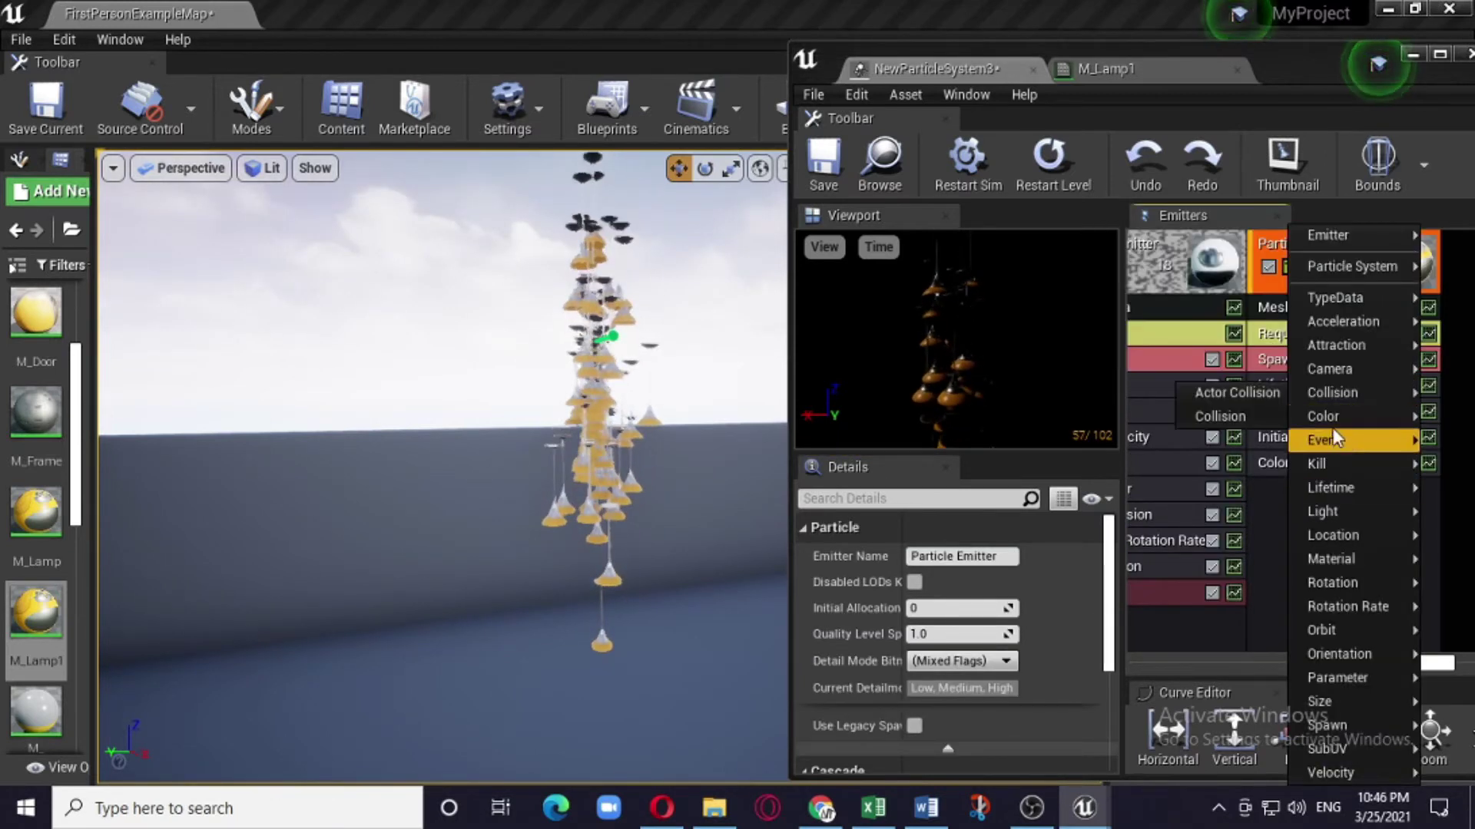
mouse_move(1392, 422)
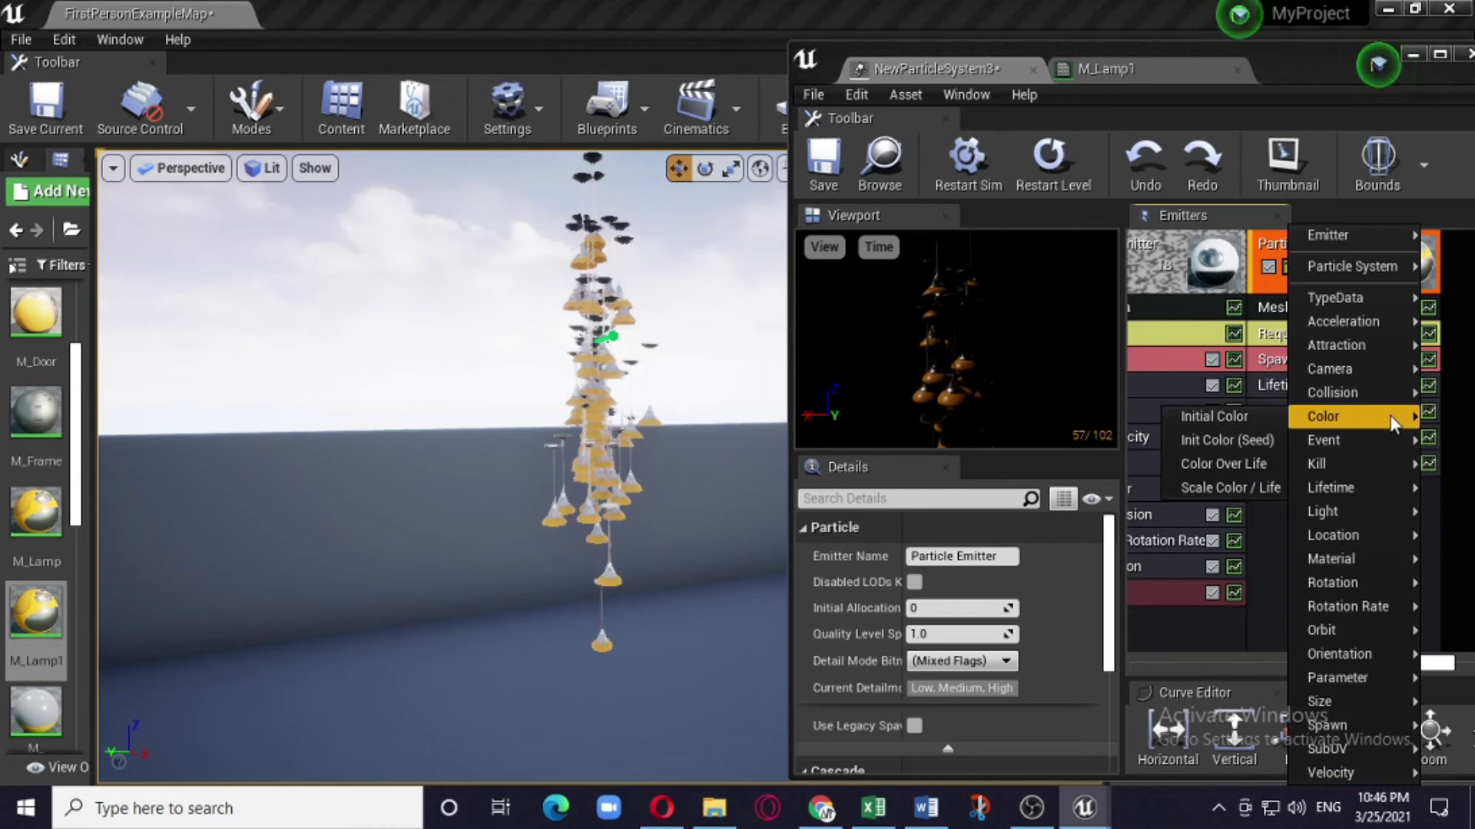
left_click(1221, 417)
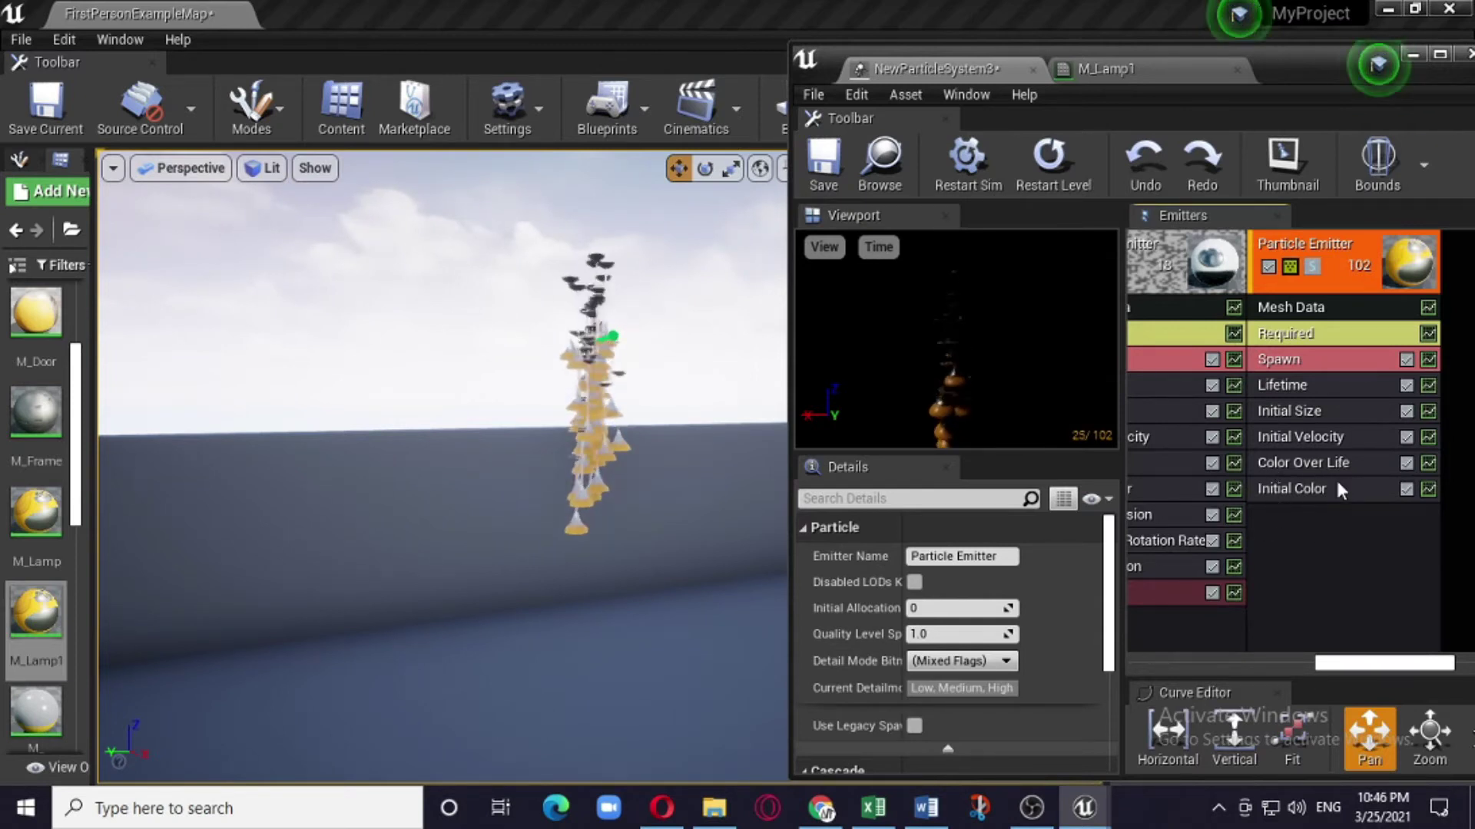
left_click_drag(1325, 485, 1309, 393)
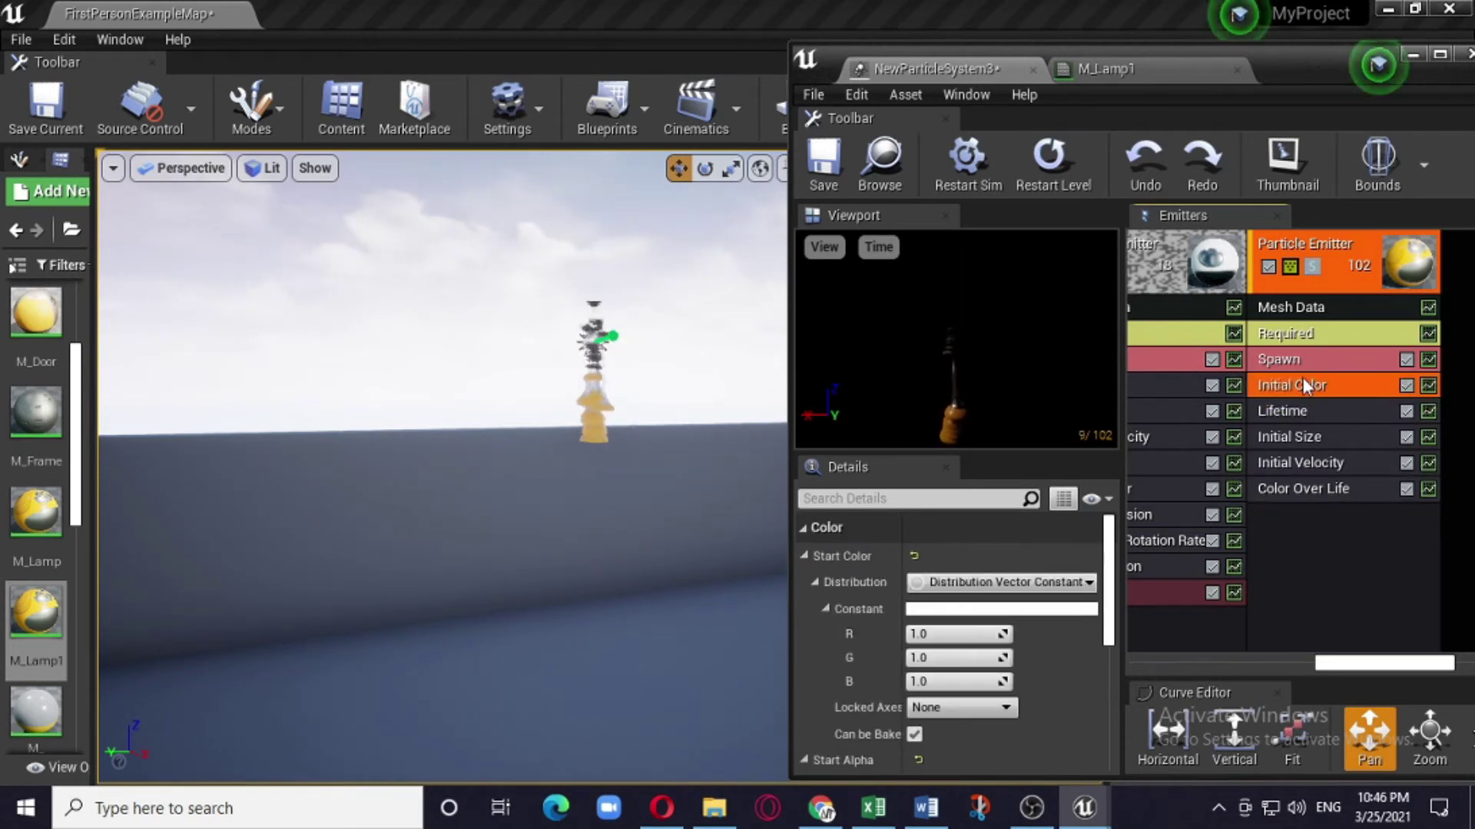
Delete the Color Over Life module from the lamp emitter
left_click(1320, 489)
right_click(1321, 490)
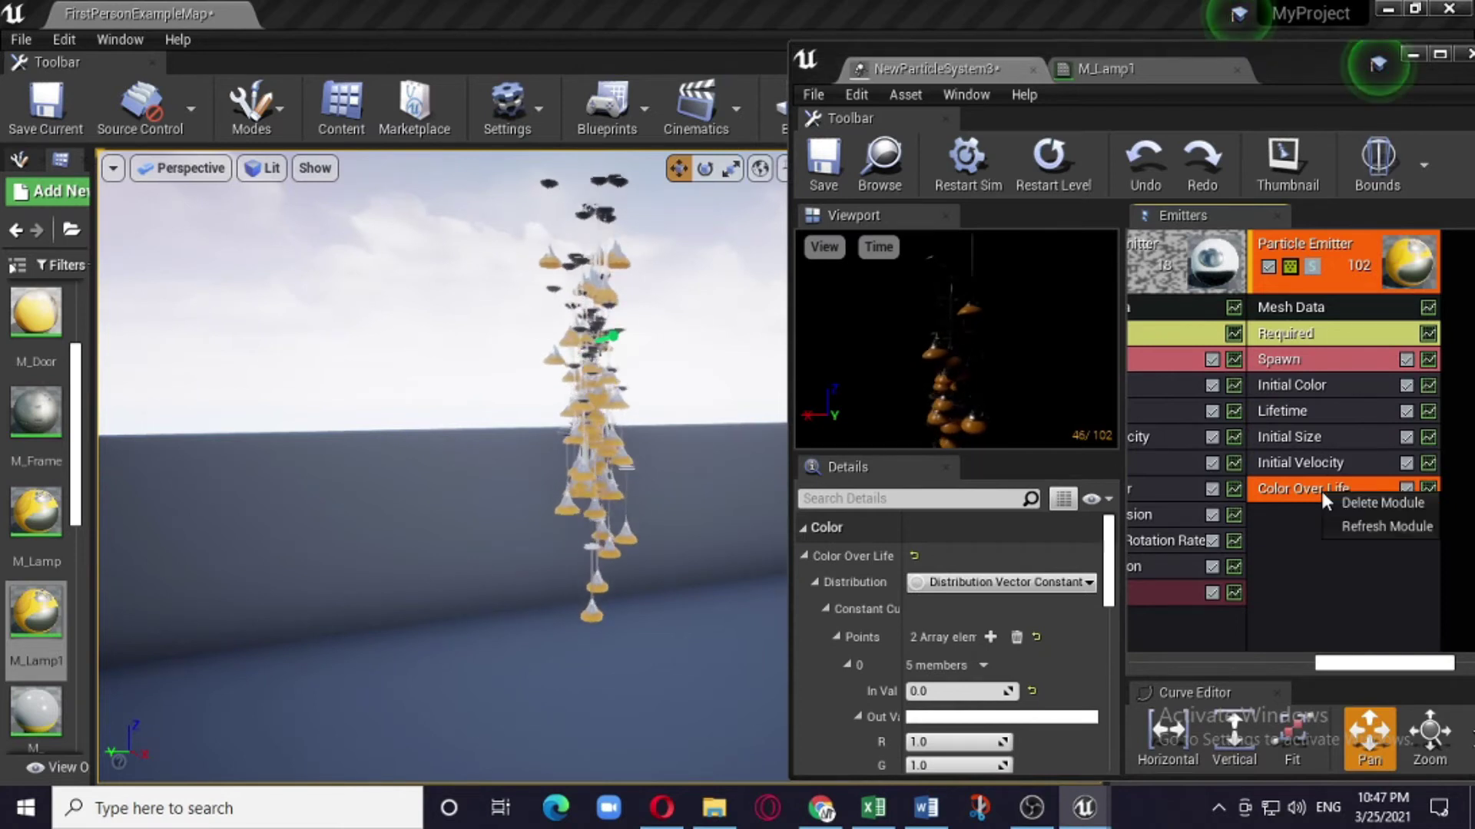
left_click(1363, 501)
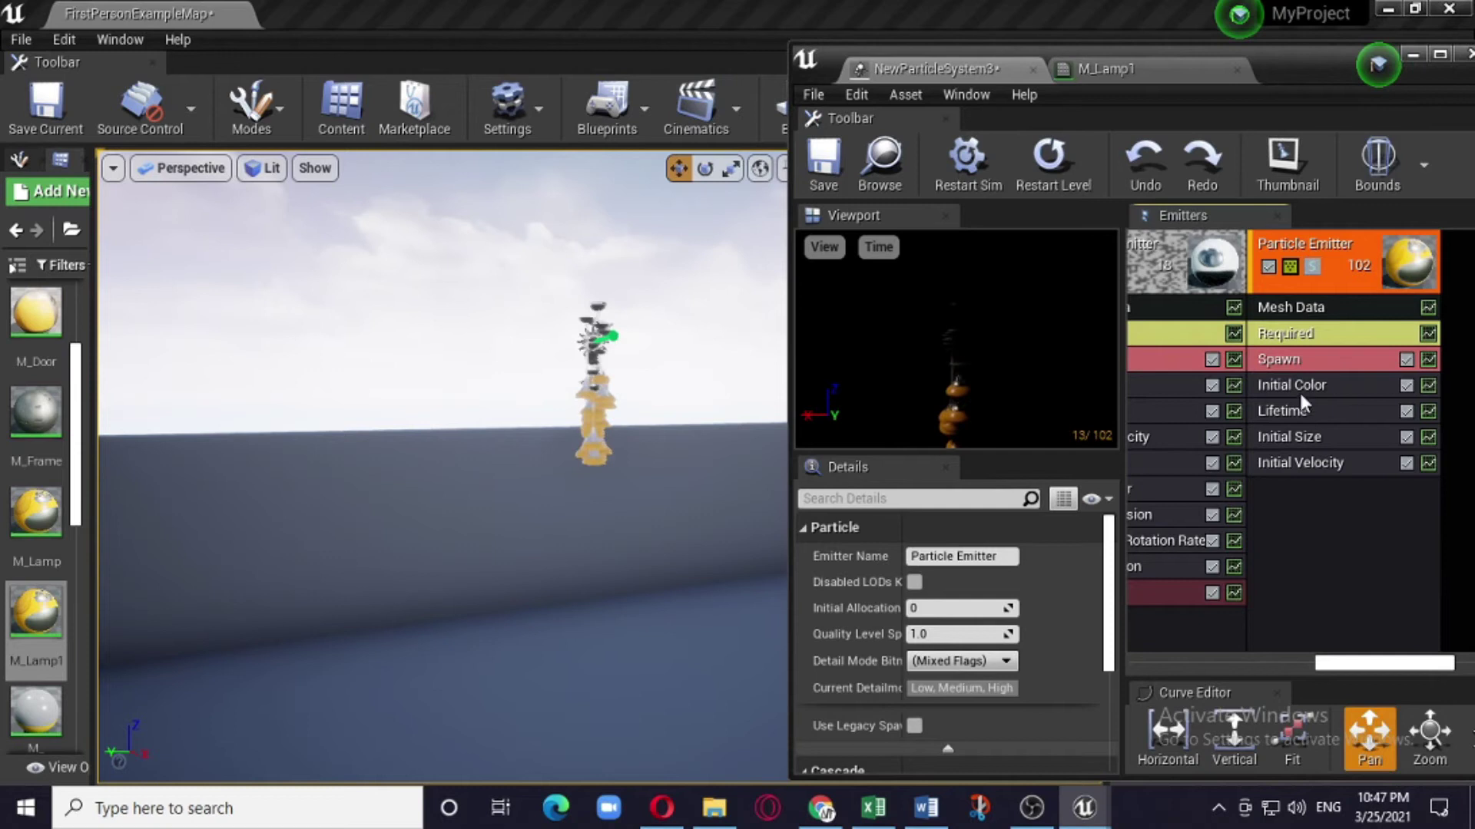
Set the Initial Color module's Start Color constant to green, R 0.293263, G 1.0, B 0.069937
left_click(1332, 383)
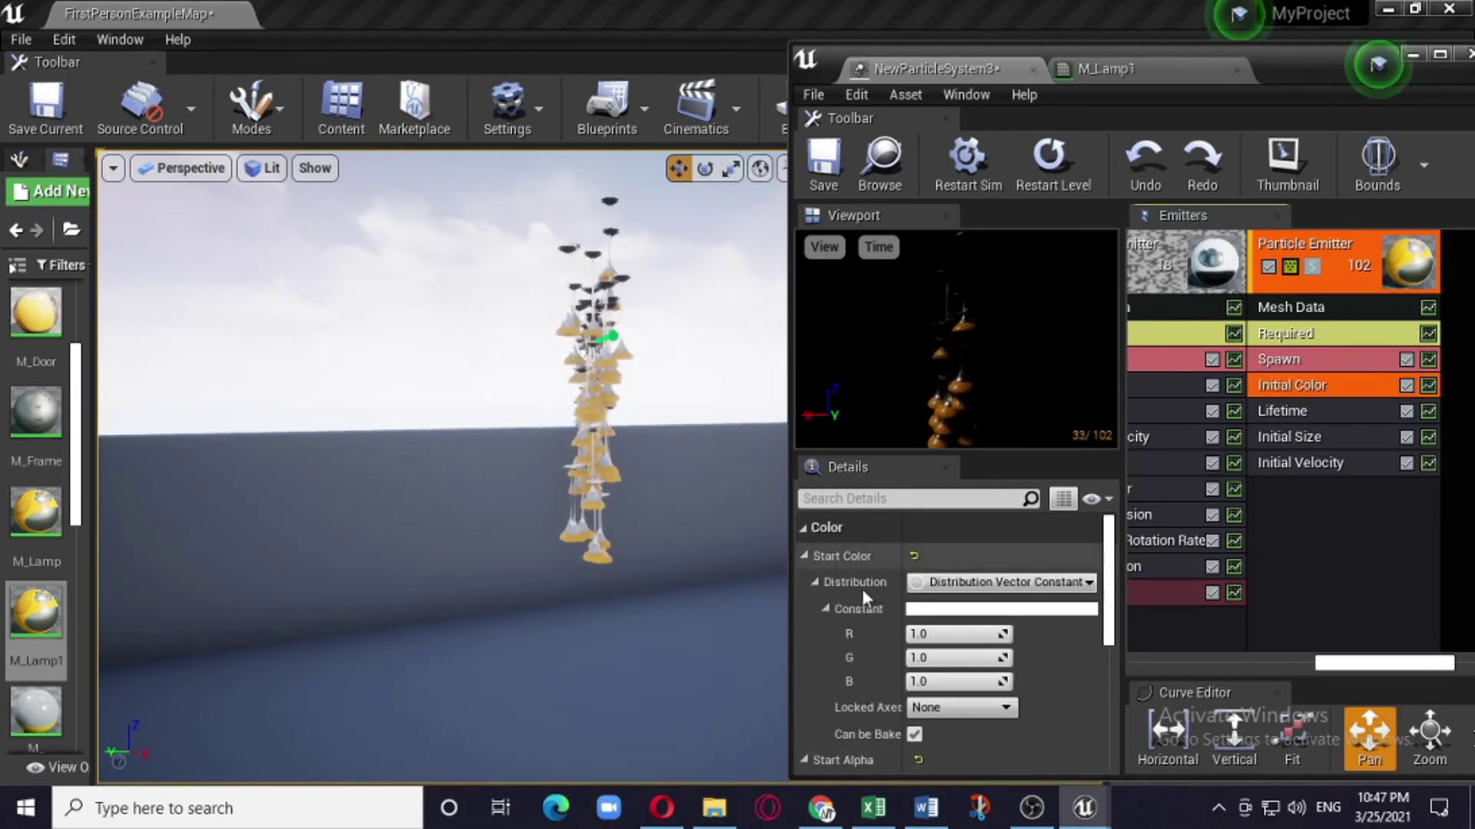
left_click(936, 610)
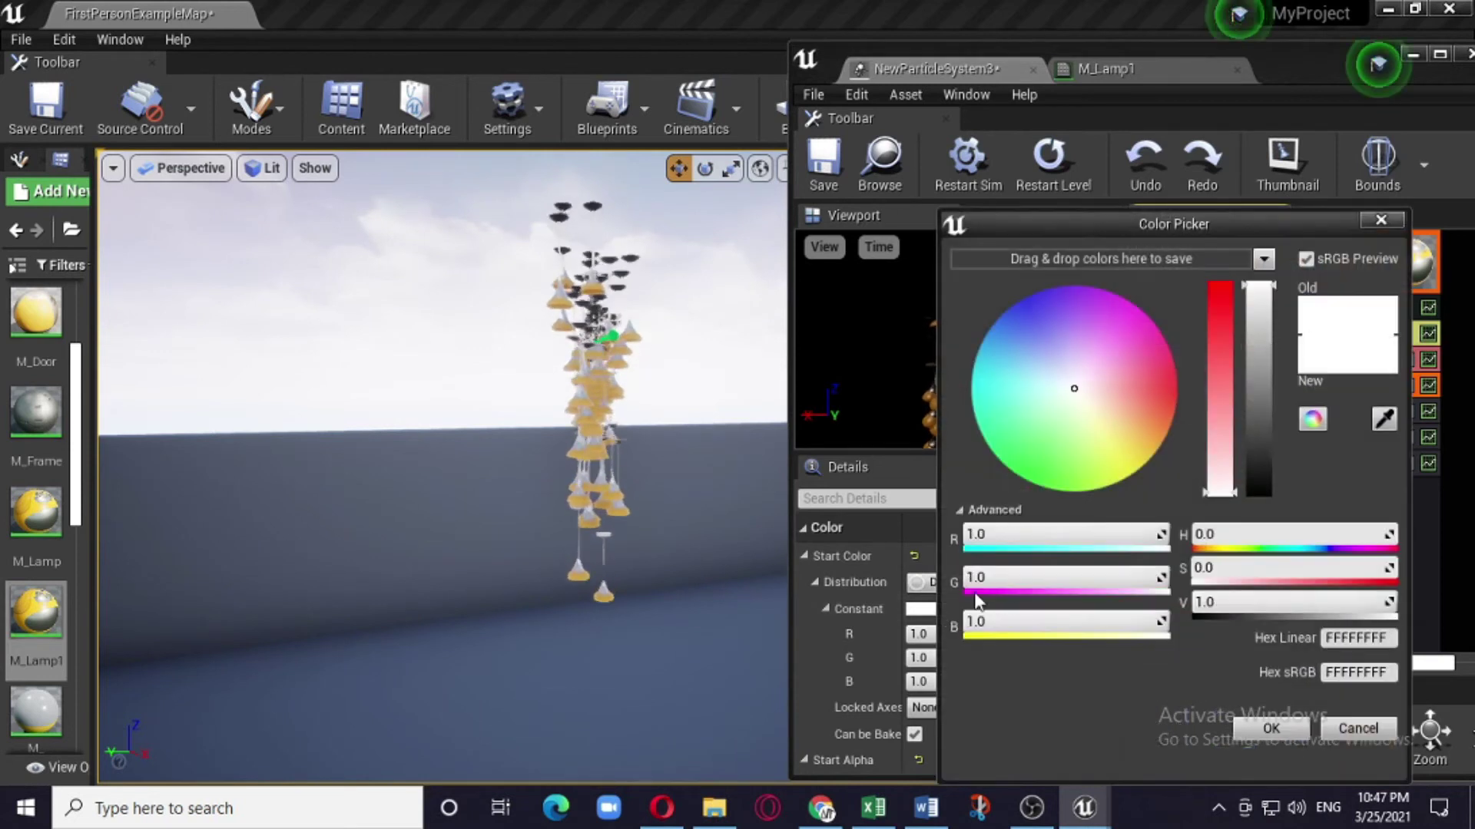
left_click_drag(1097, 475, 1049, 482)
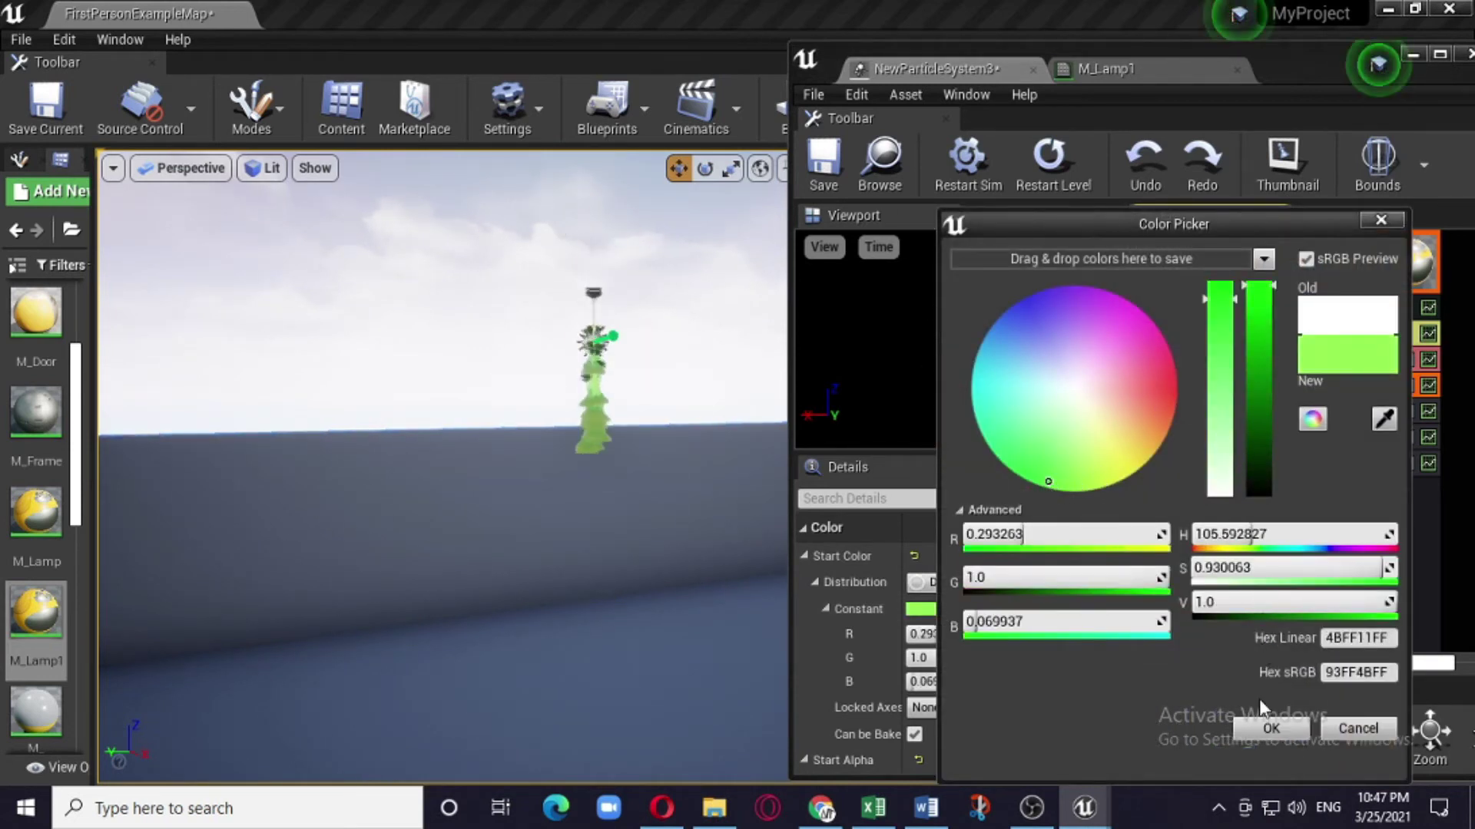
left_click(1269, 728)
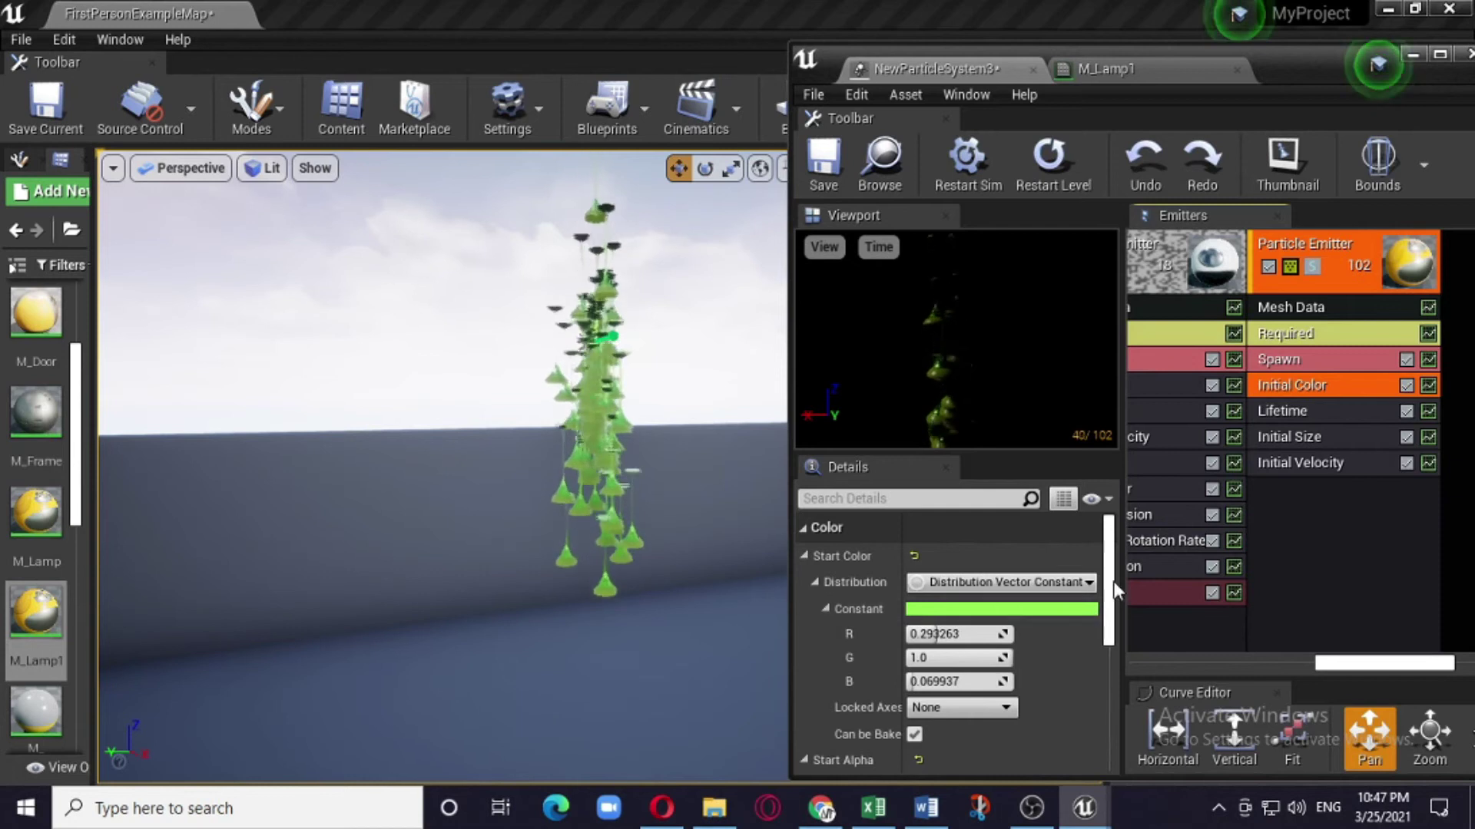
Try Distribution Vector Uniform for the Start Color and return it to Distribution Vector Constant
scroll(1109, 582, "down", 1)
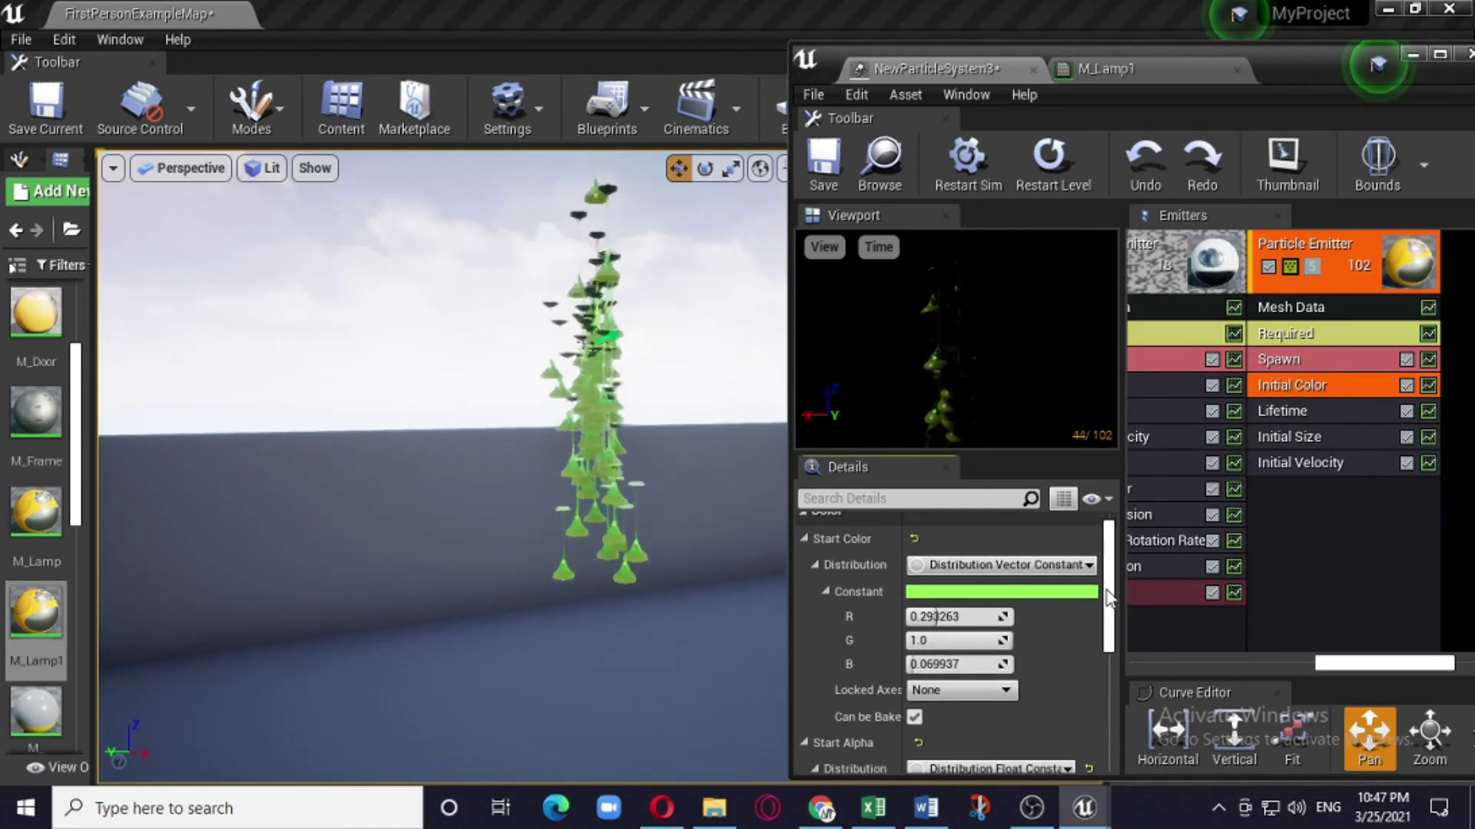
left_click(813, 564)
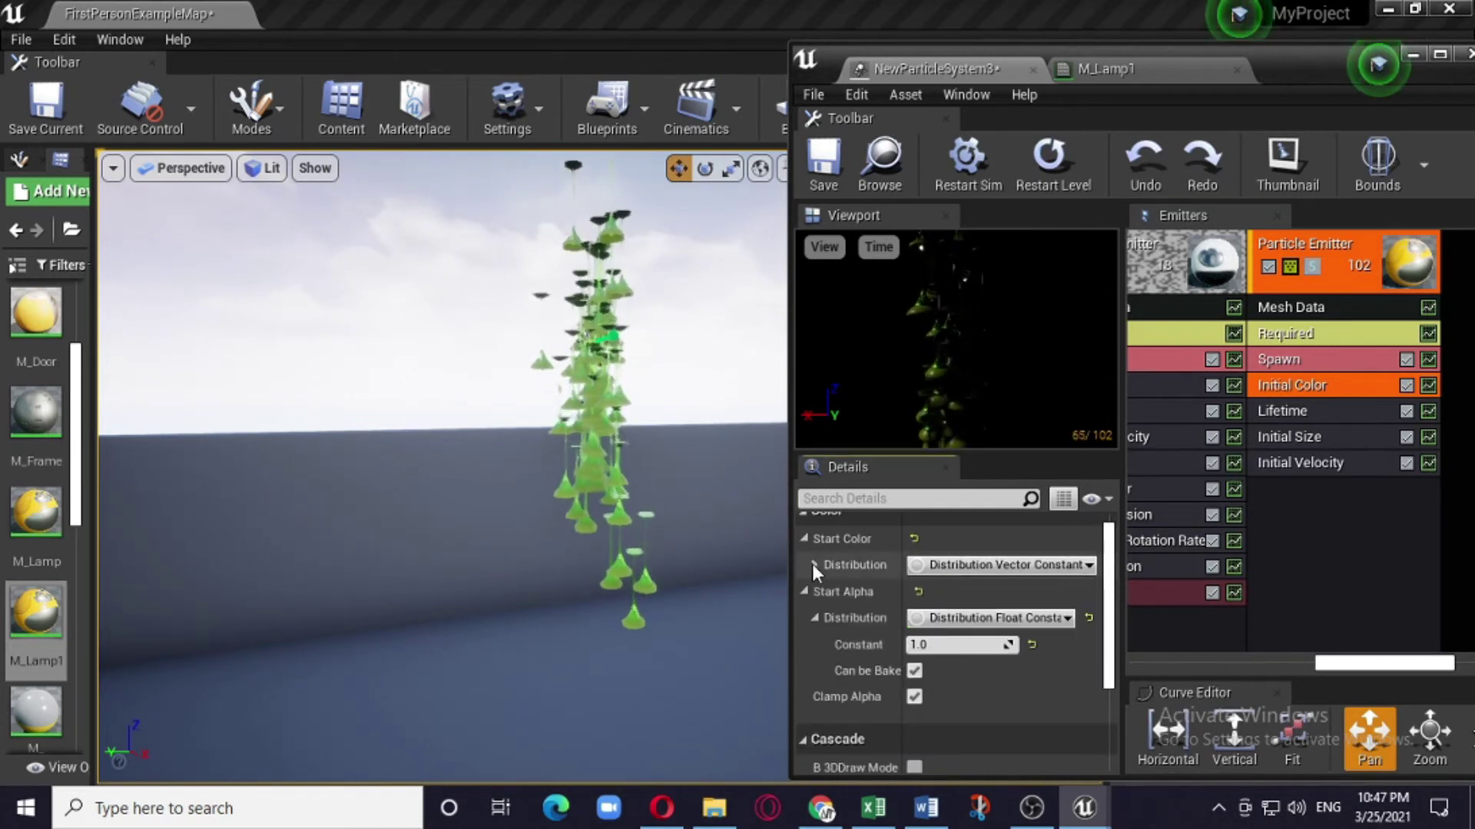
left_click(813, 564)
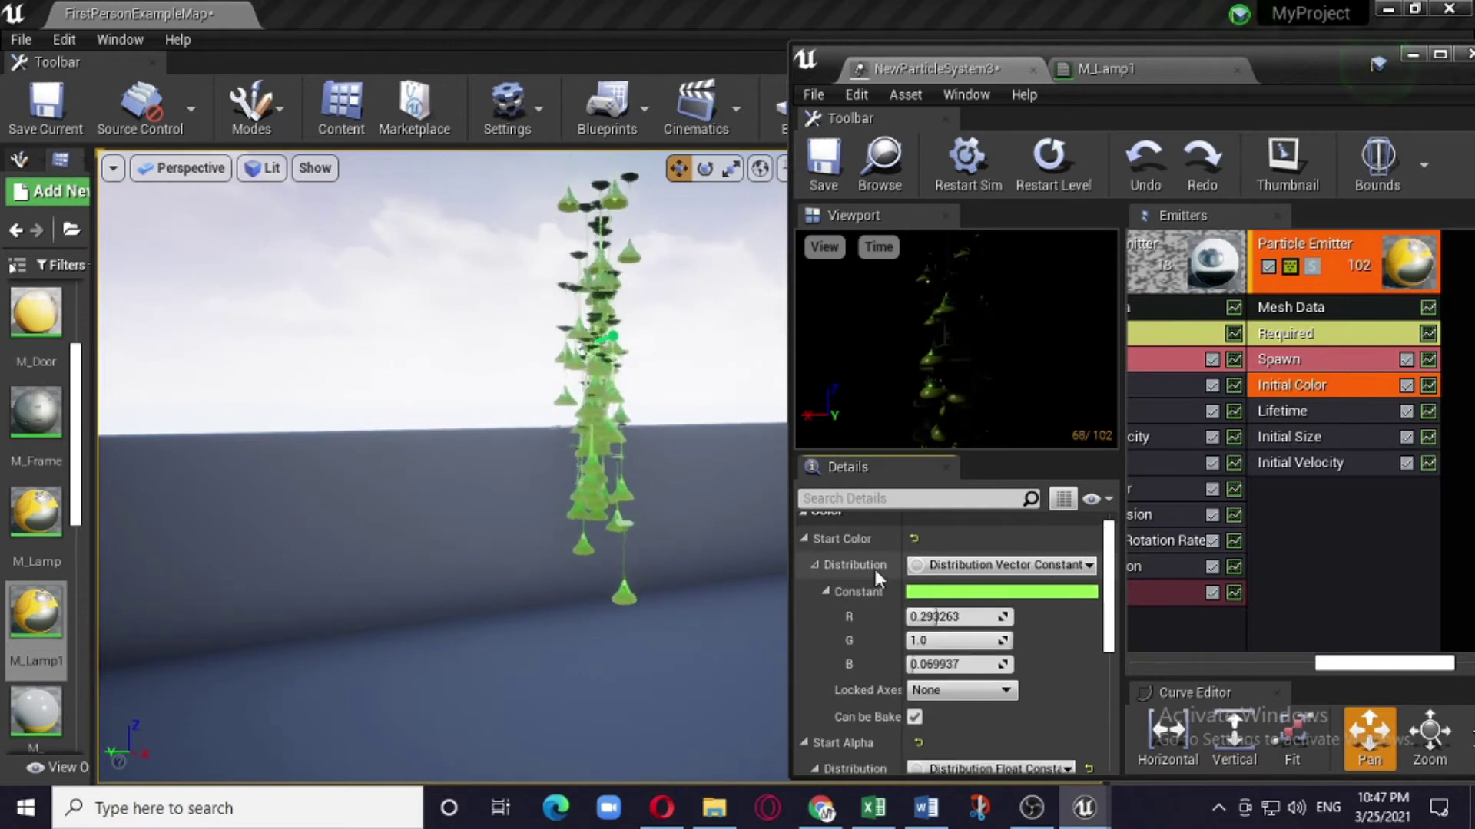
left_click(1074, 572)
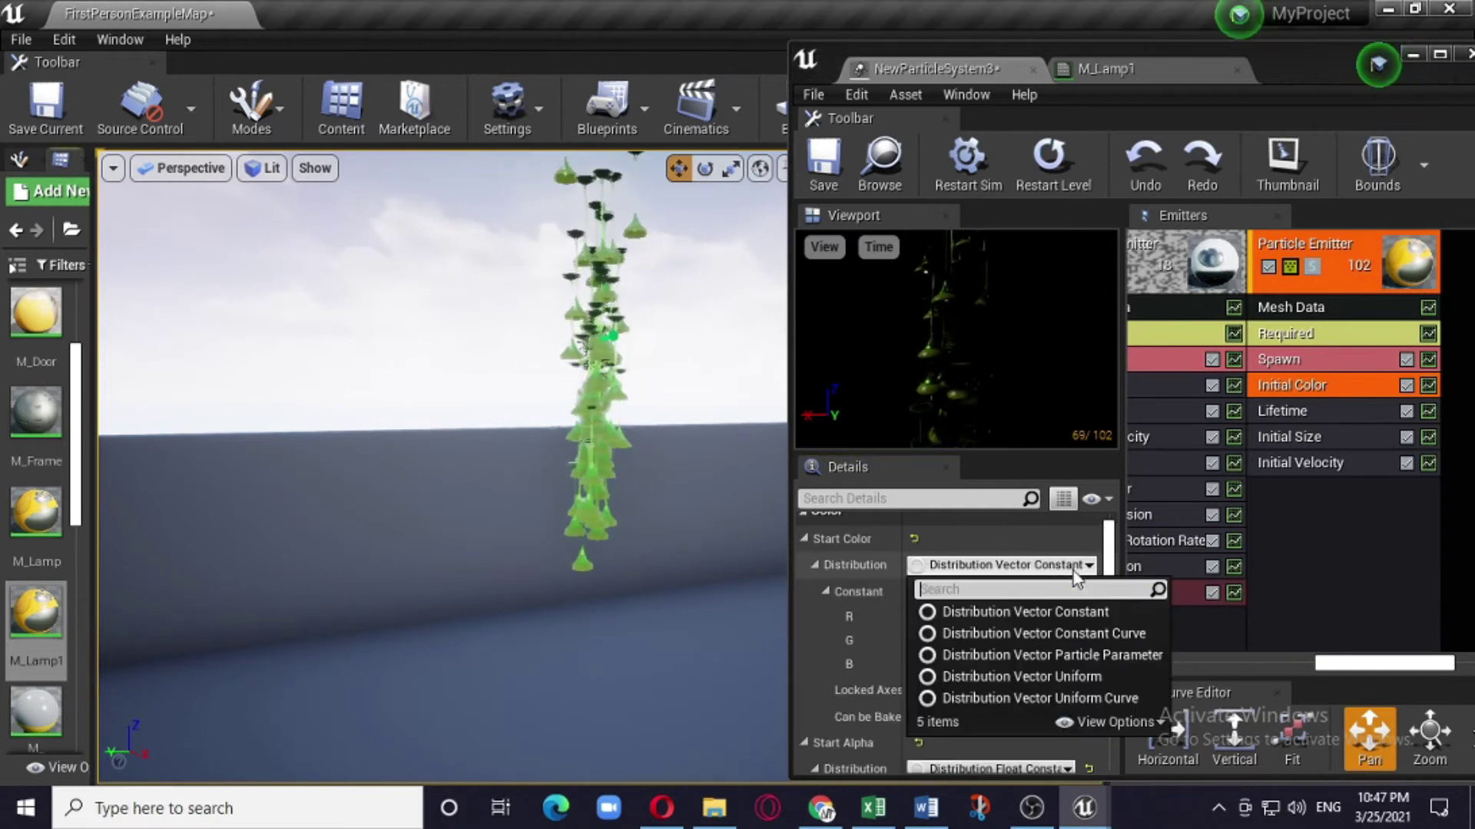
left_click(1082, 675)
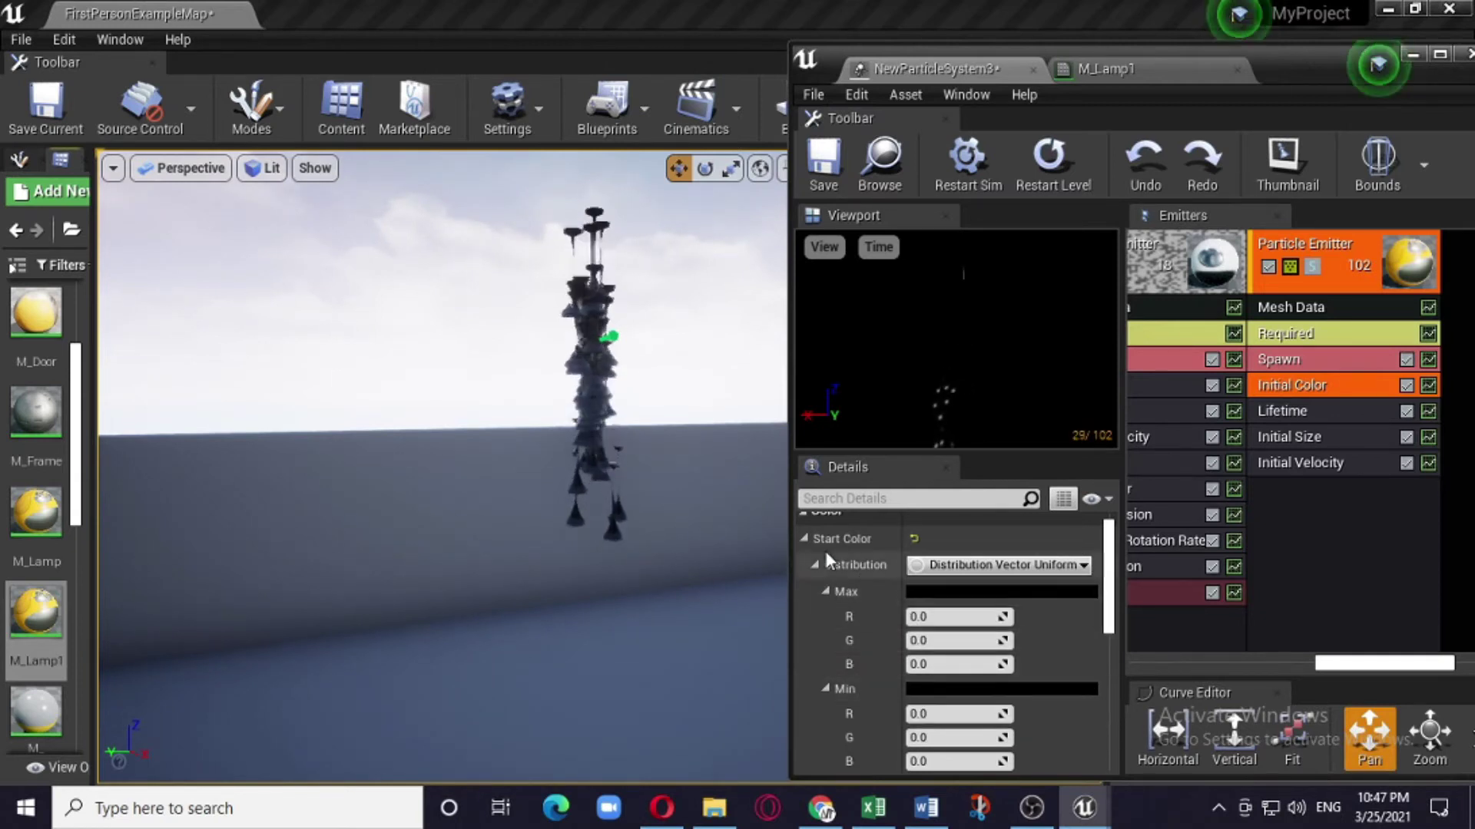
left_click(1074, 572)
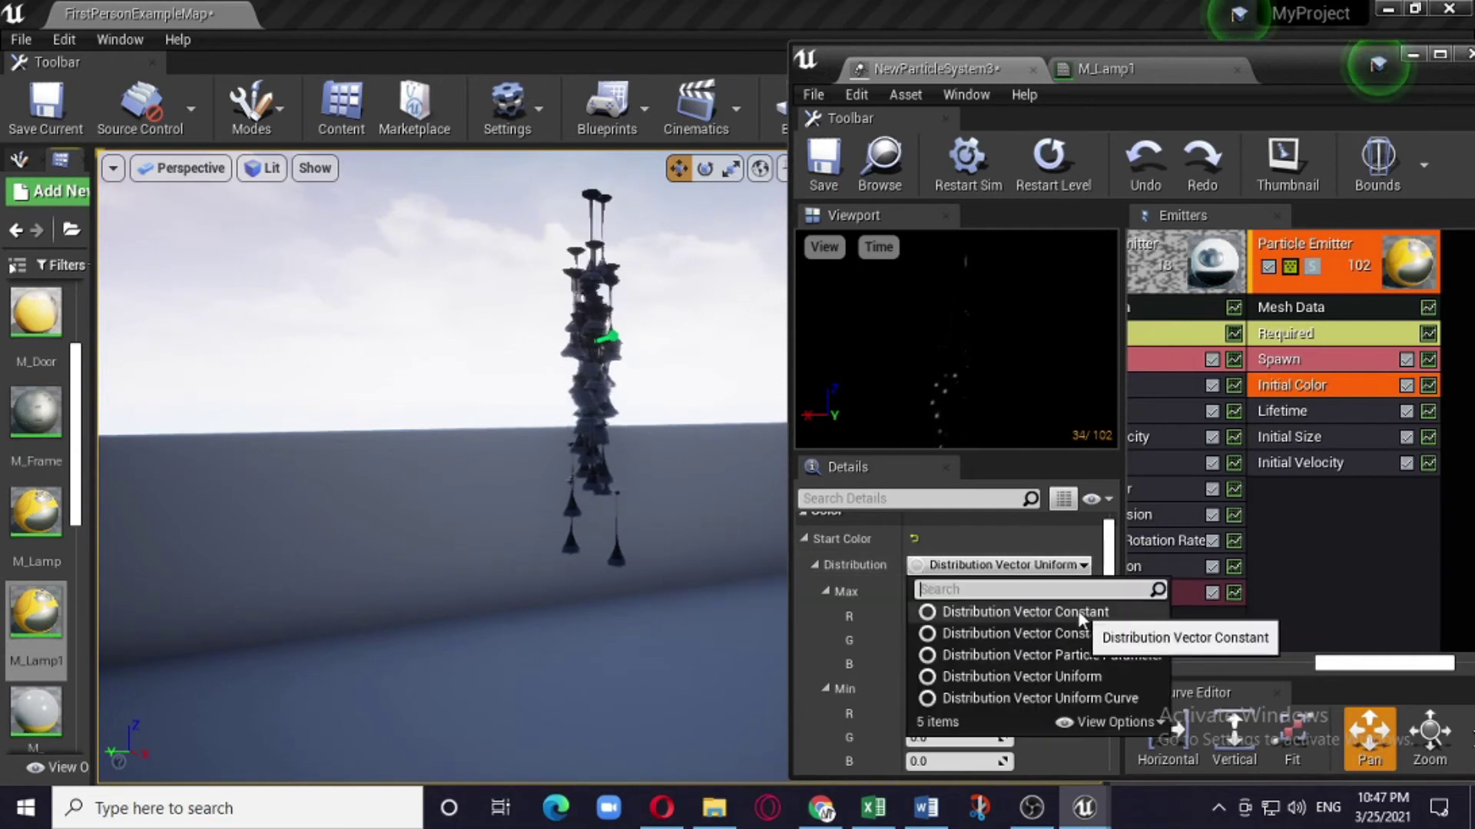
left_click(1080, 613)
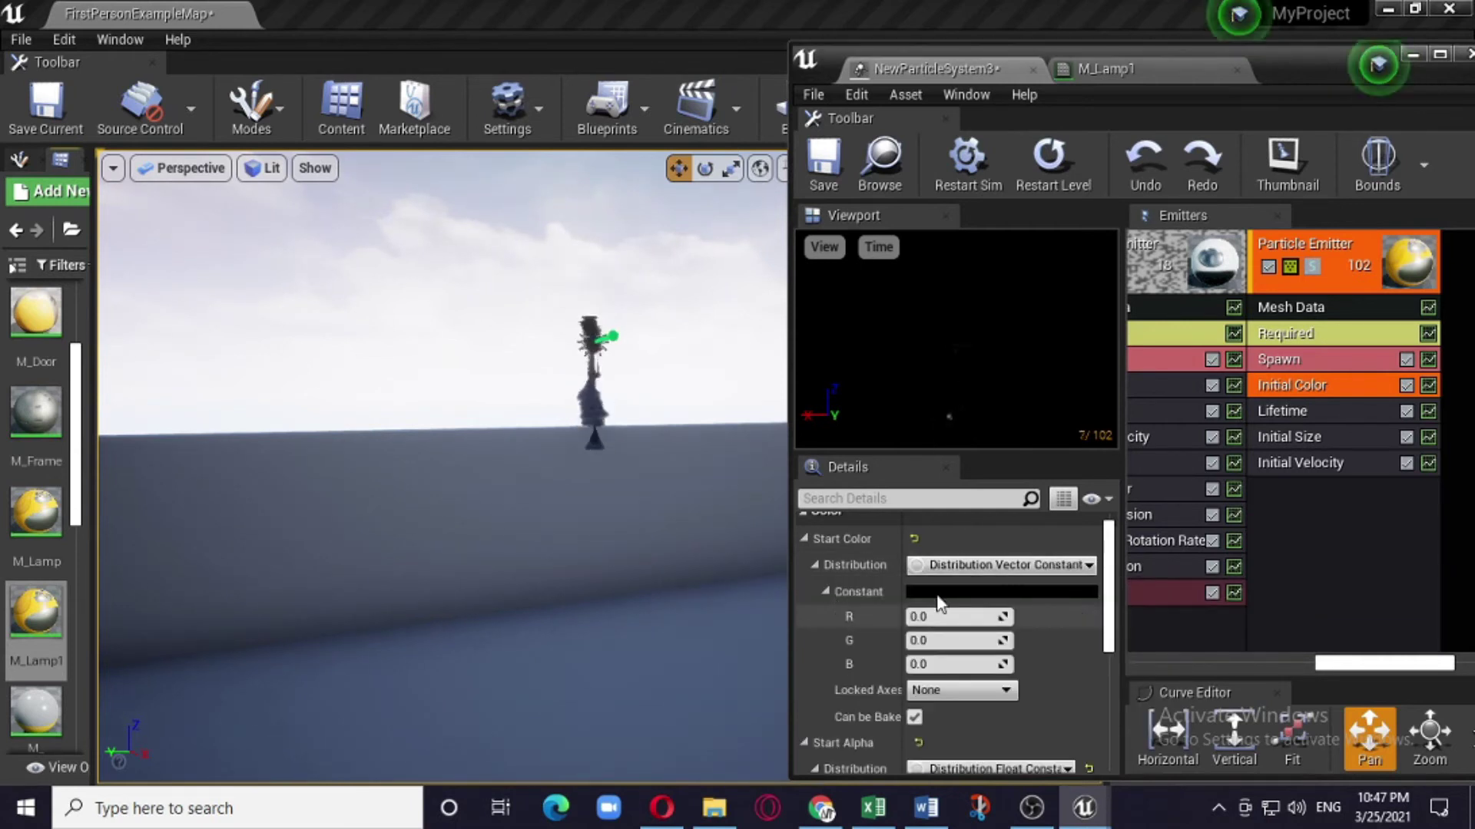
Set the Start Color constant to purple, R 0.422015, G 0.250355, B 0.994792, and inspect the tinted lamps up close
left_click(1048, 593)
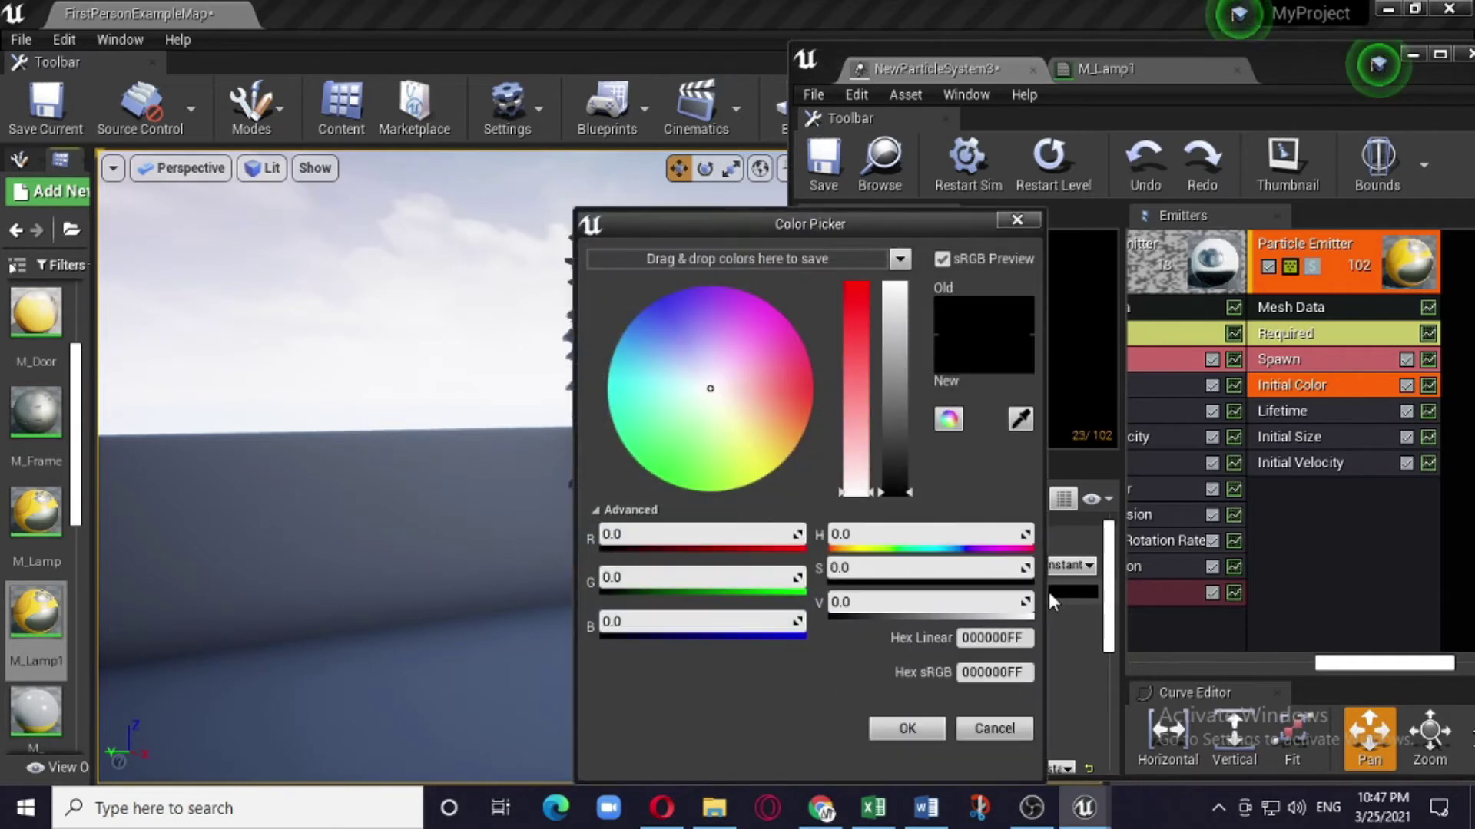
left_click(689, 315)
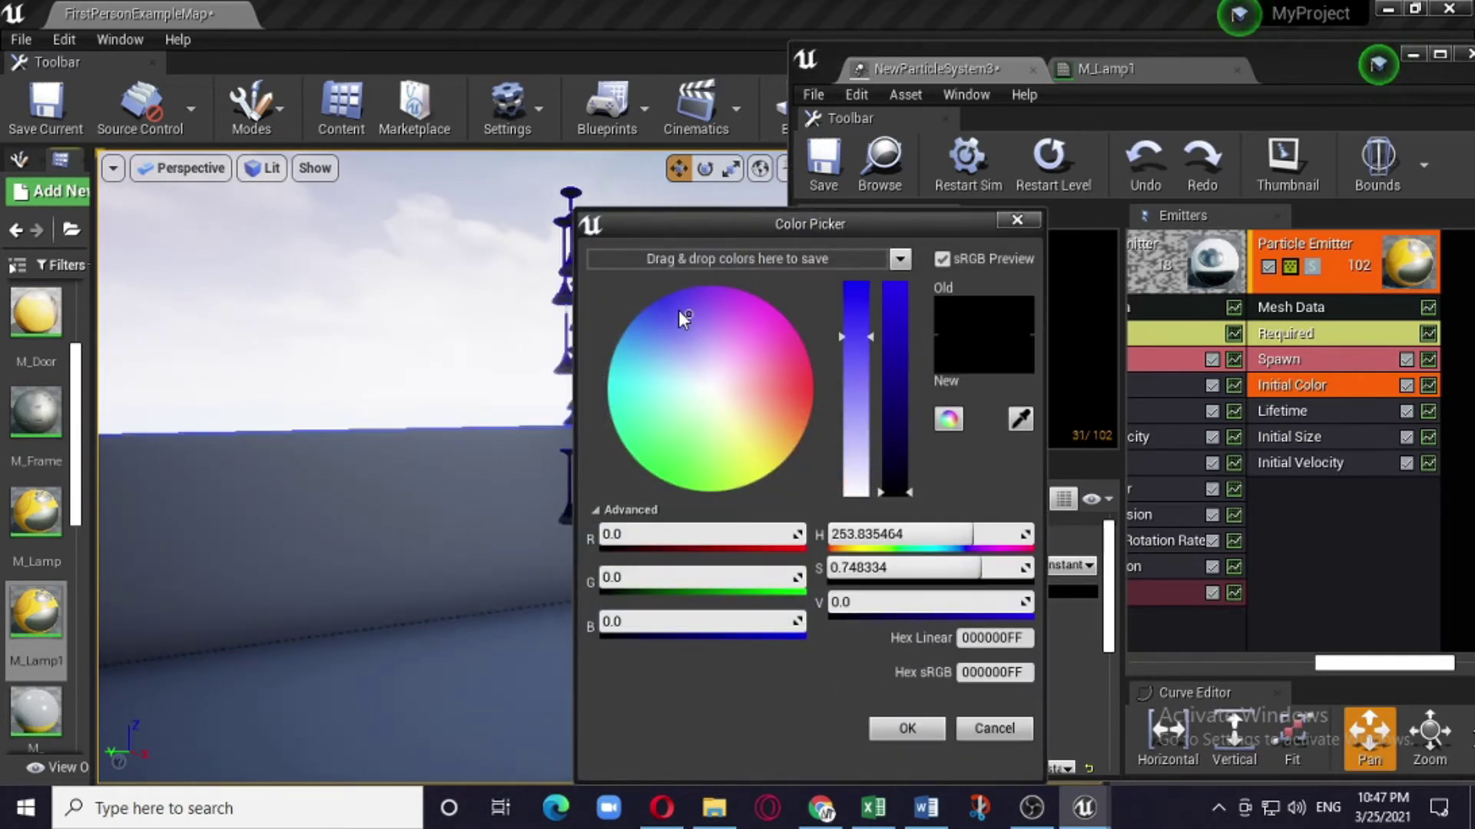
left_click(895, 296)
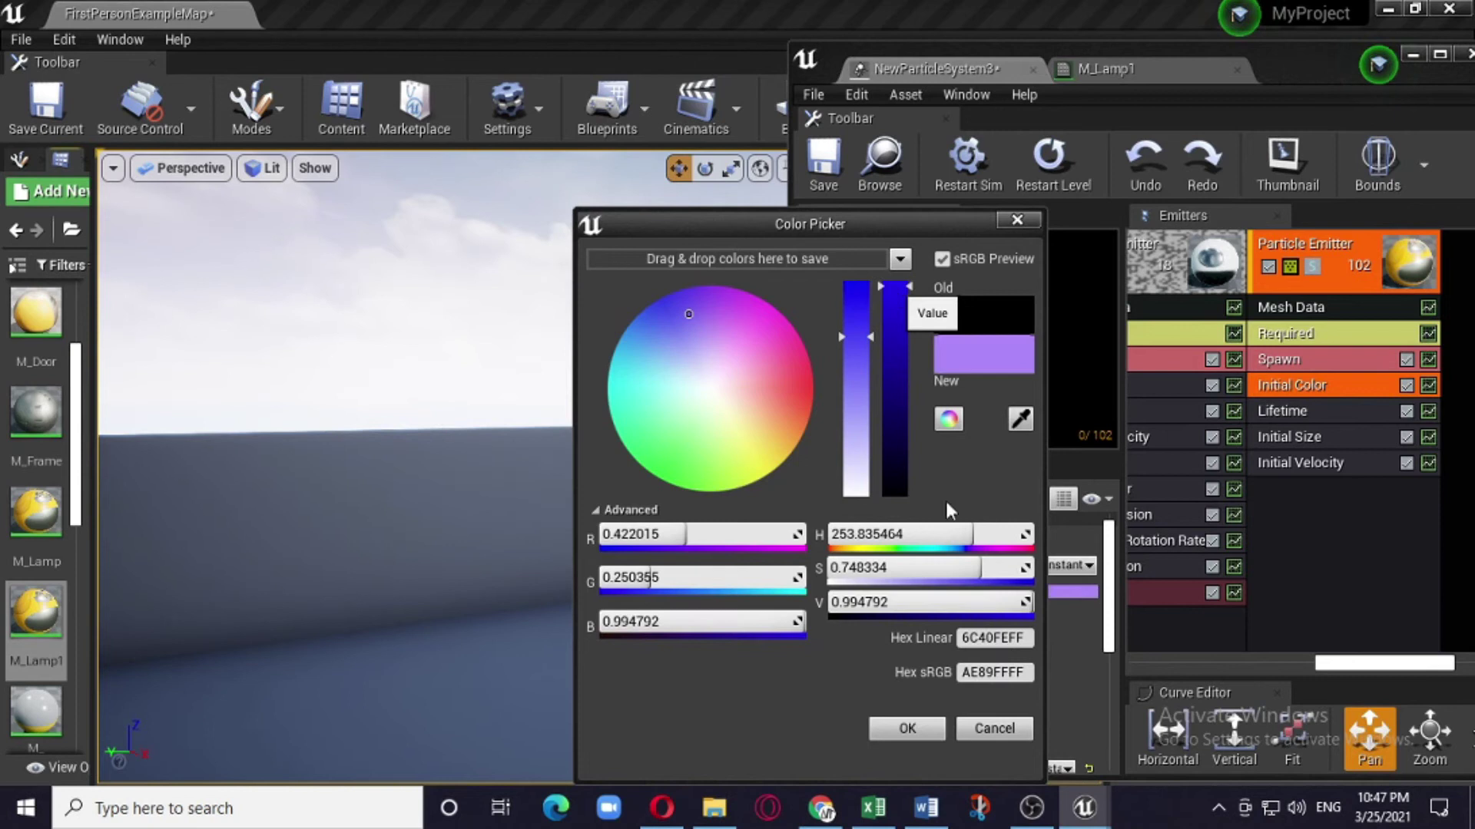
left_click(923, 725)
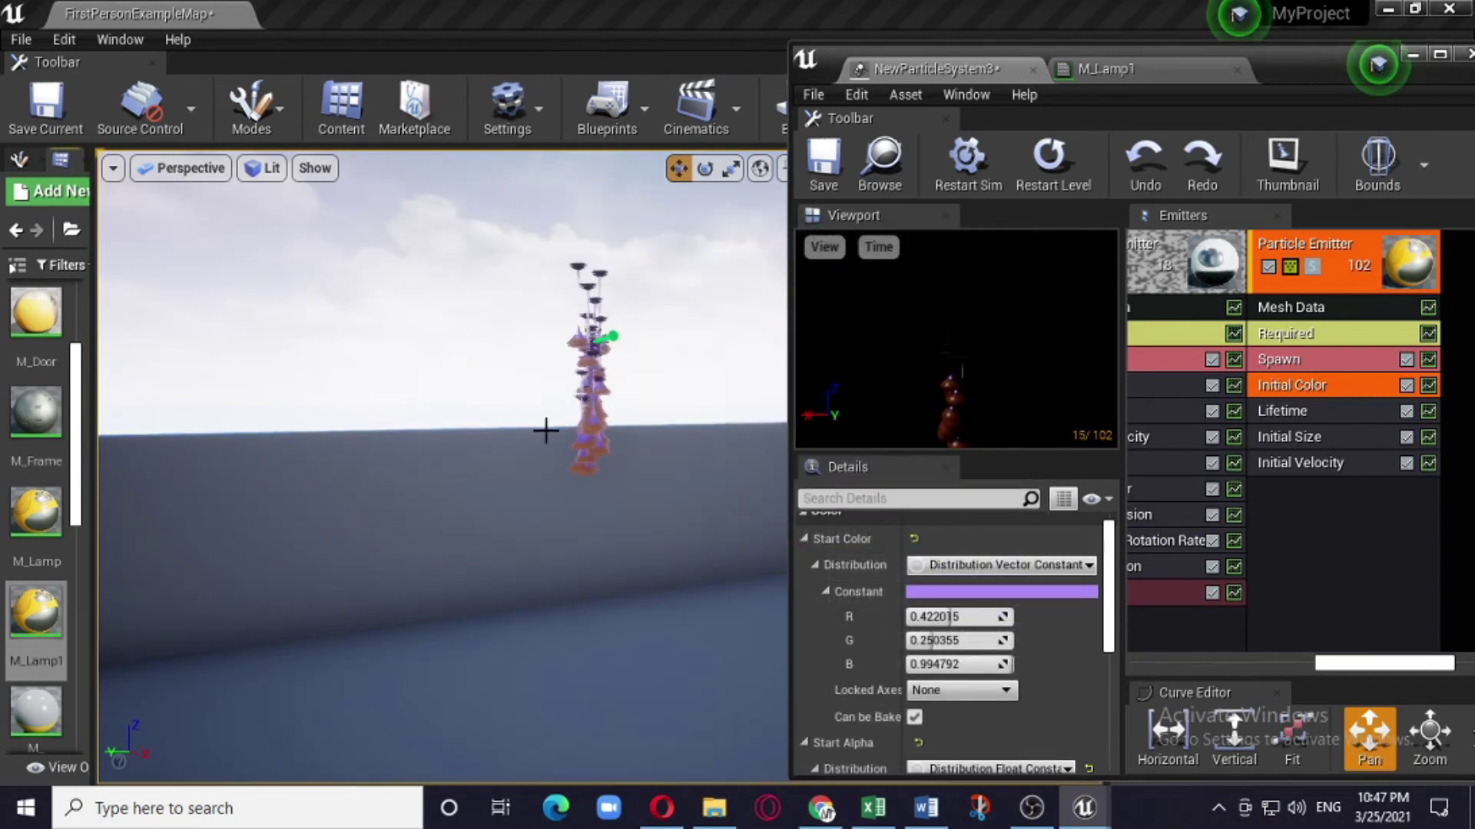
scroll(606, 424, "up", 6)
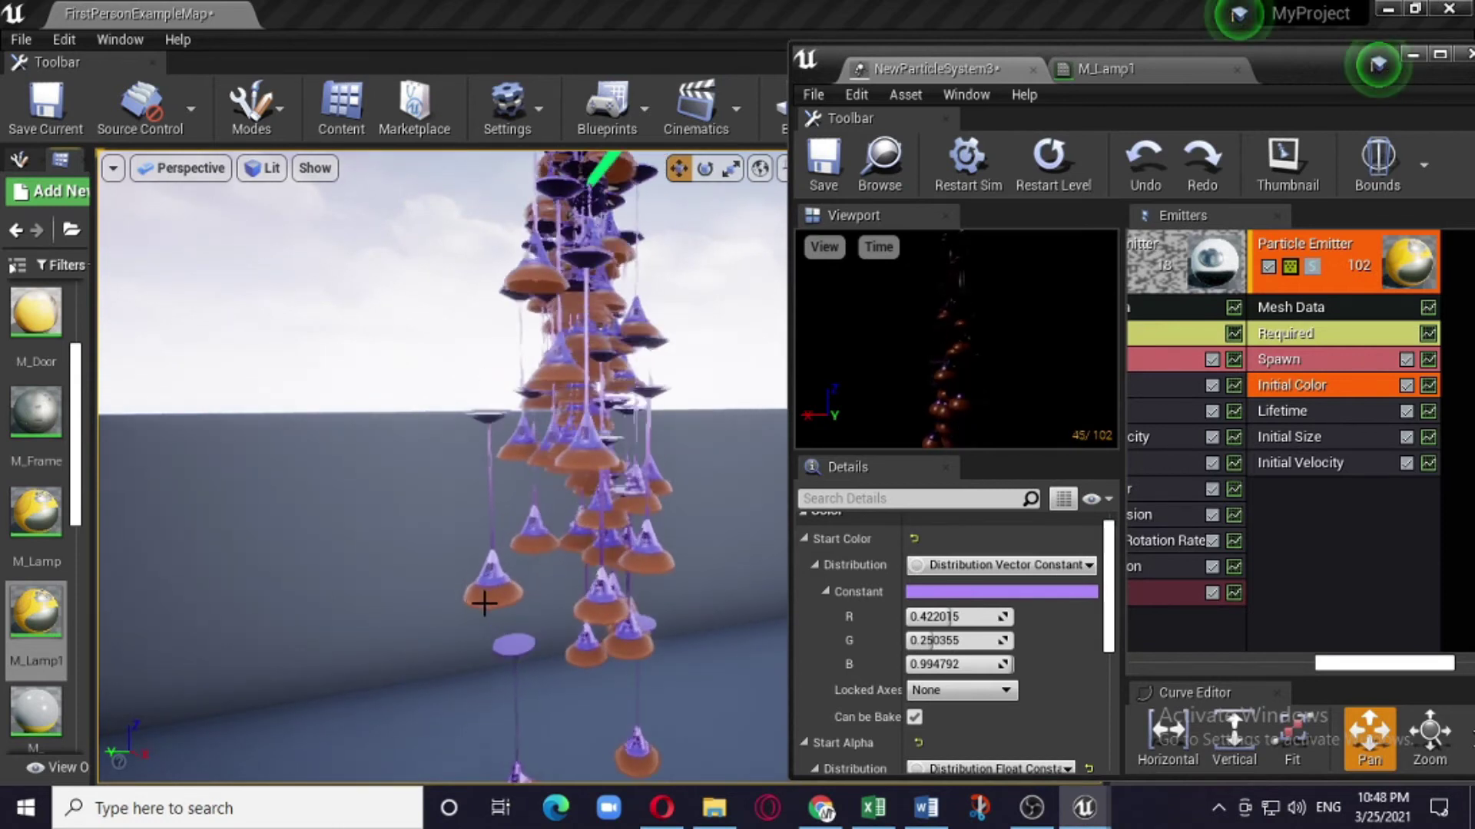
Examine the Particle Color node and its Multiply connection to Base Color in the M_Lamp1 material graph
left_click(1131, 73)
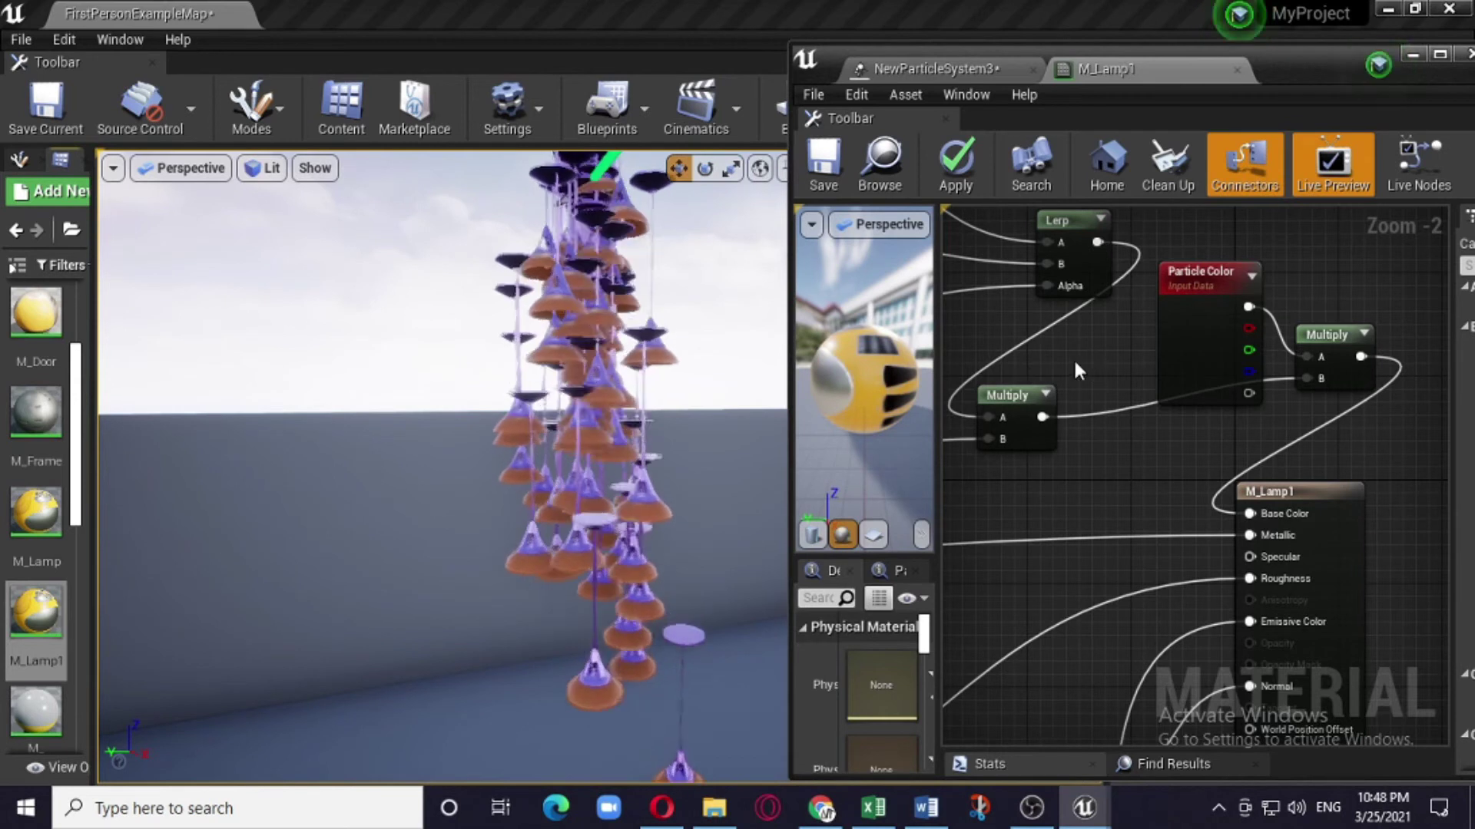
left_click(1231, 382)
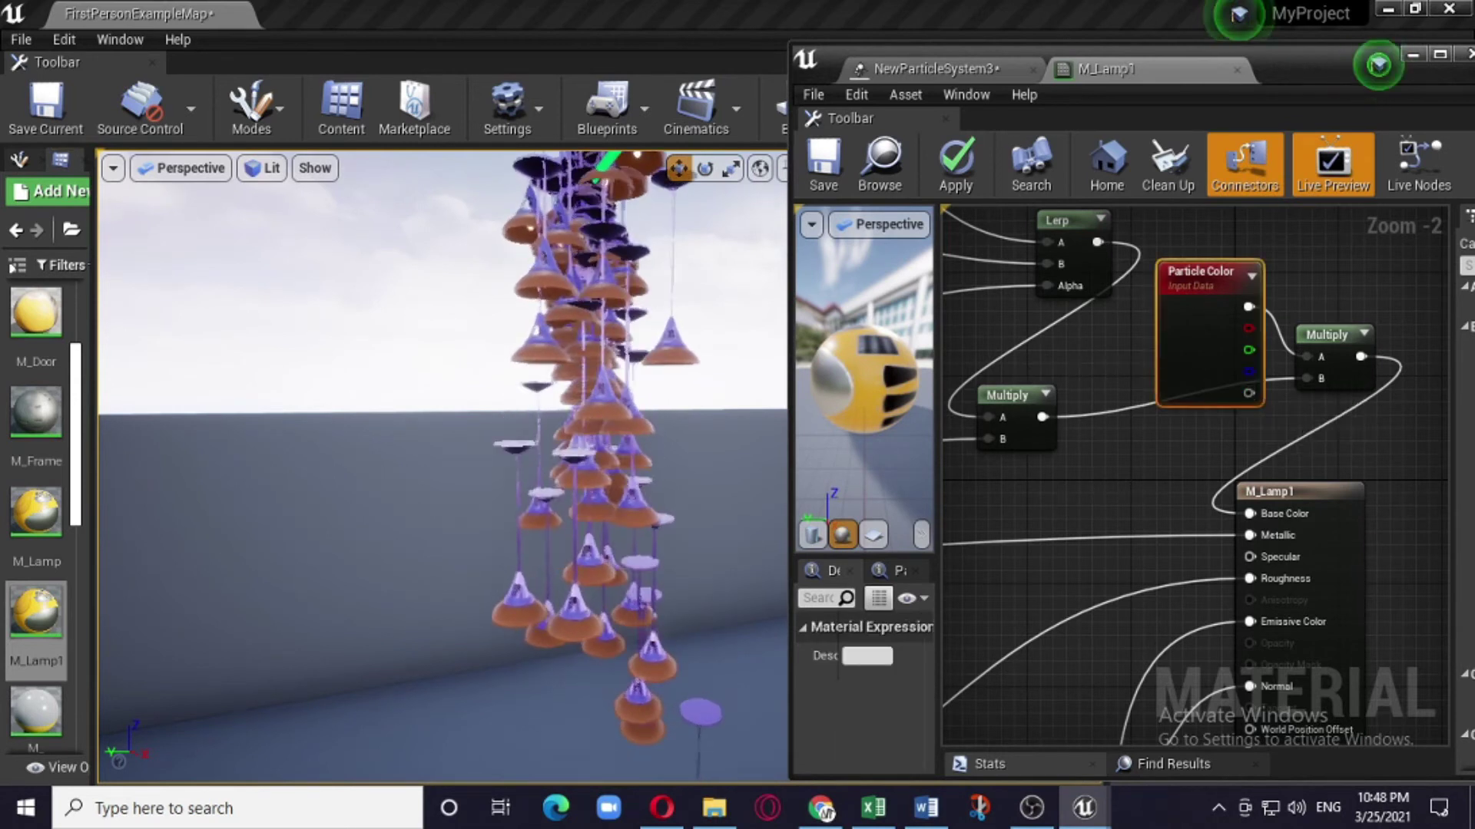
scroll(1135, 527, "down", 5)
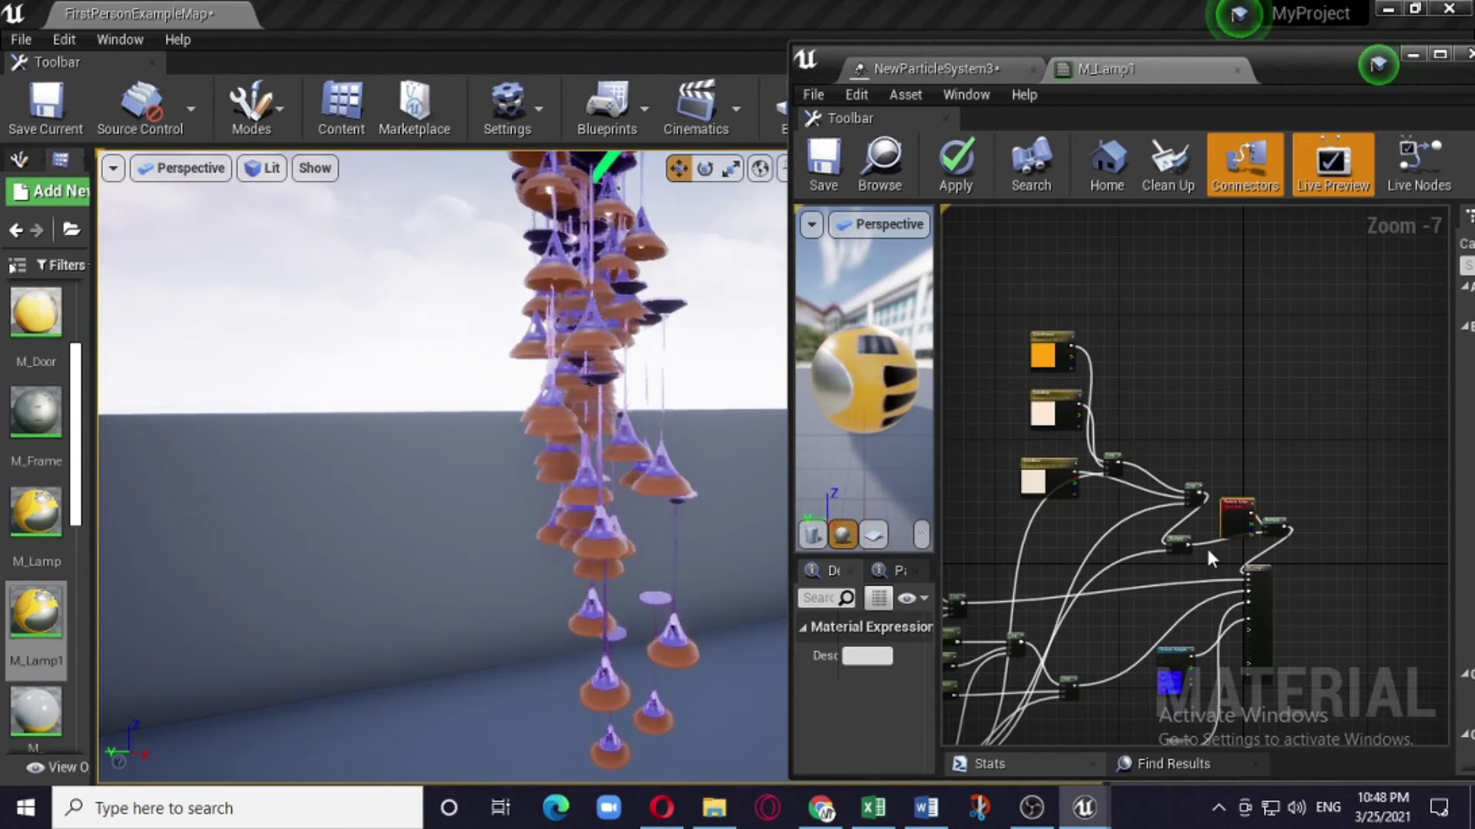
scroll(1292, 542, "up", 7)
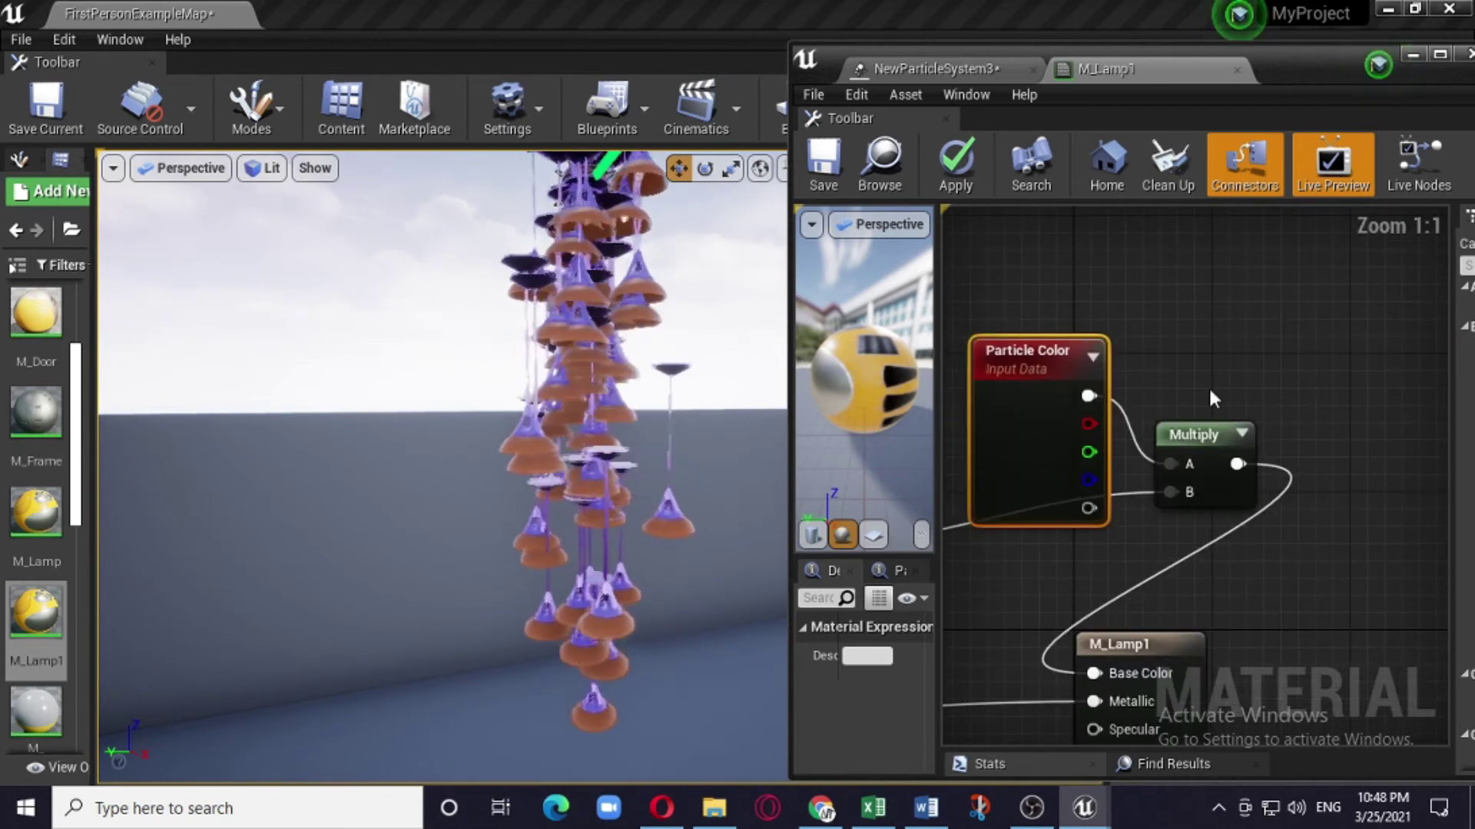
Back in the particle system, switch Start Color to Distribution Vector Uniform and set Max to red, R 1.0, G 0.162817, B 0.113053
left_click(965, 67)
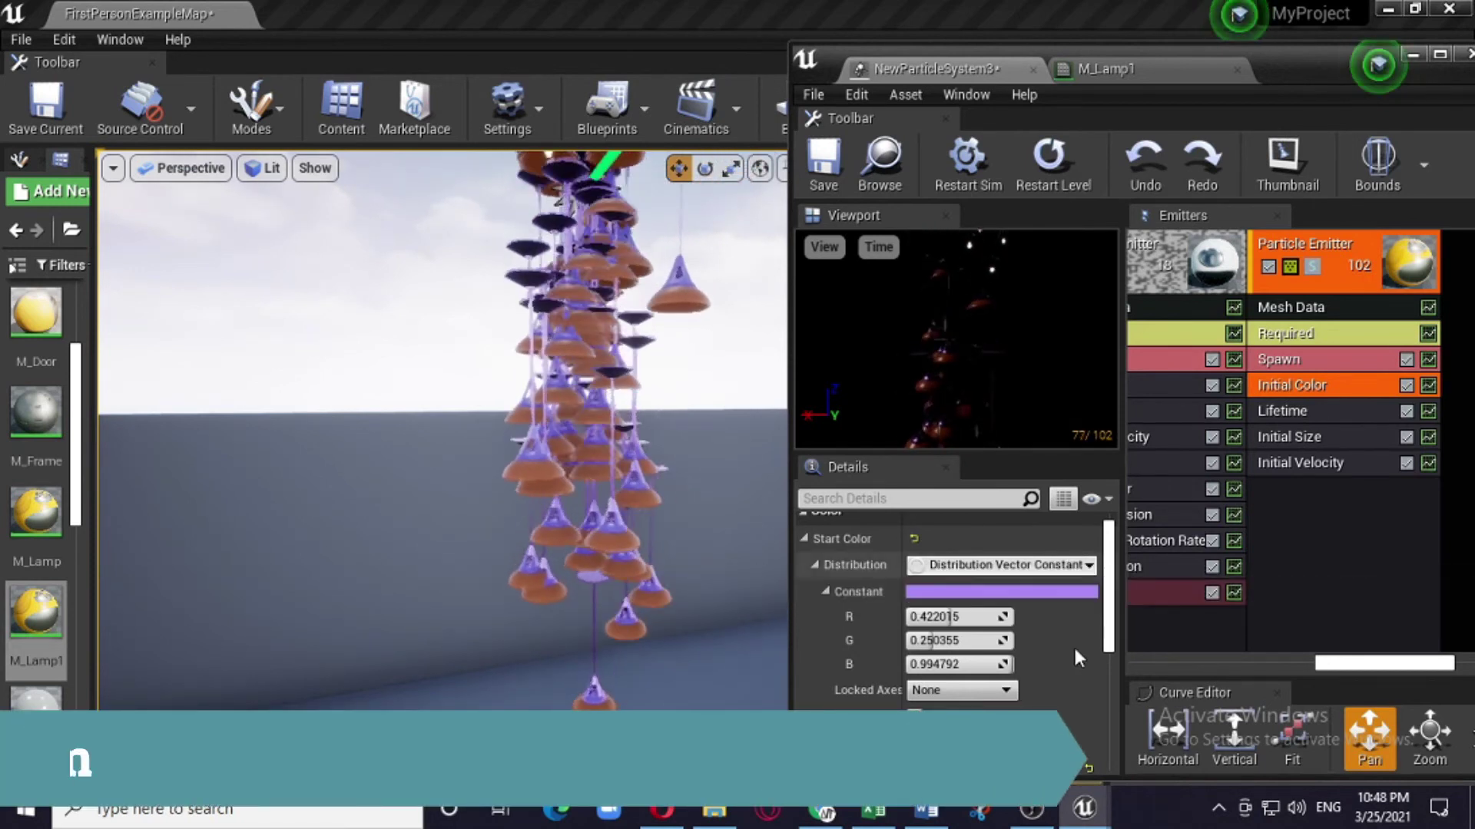
left_click(1082, 566)
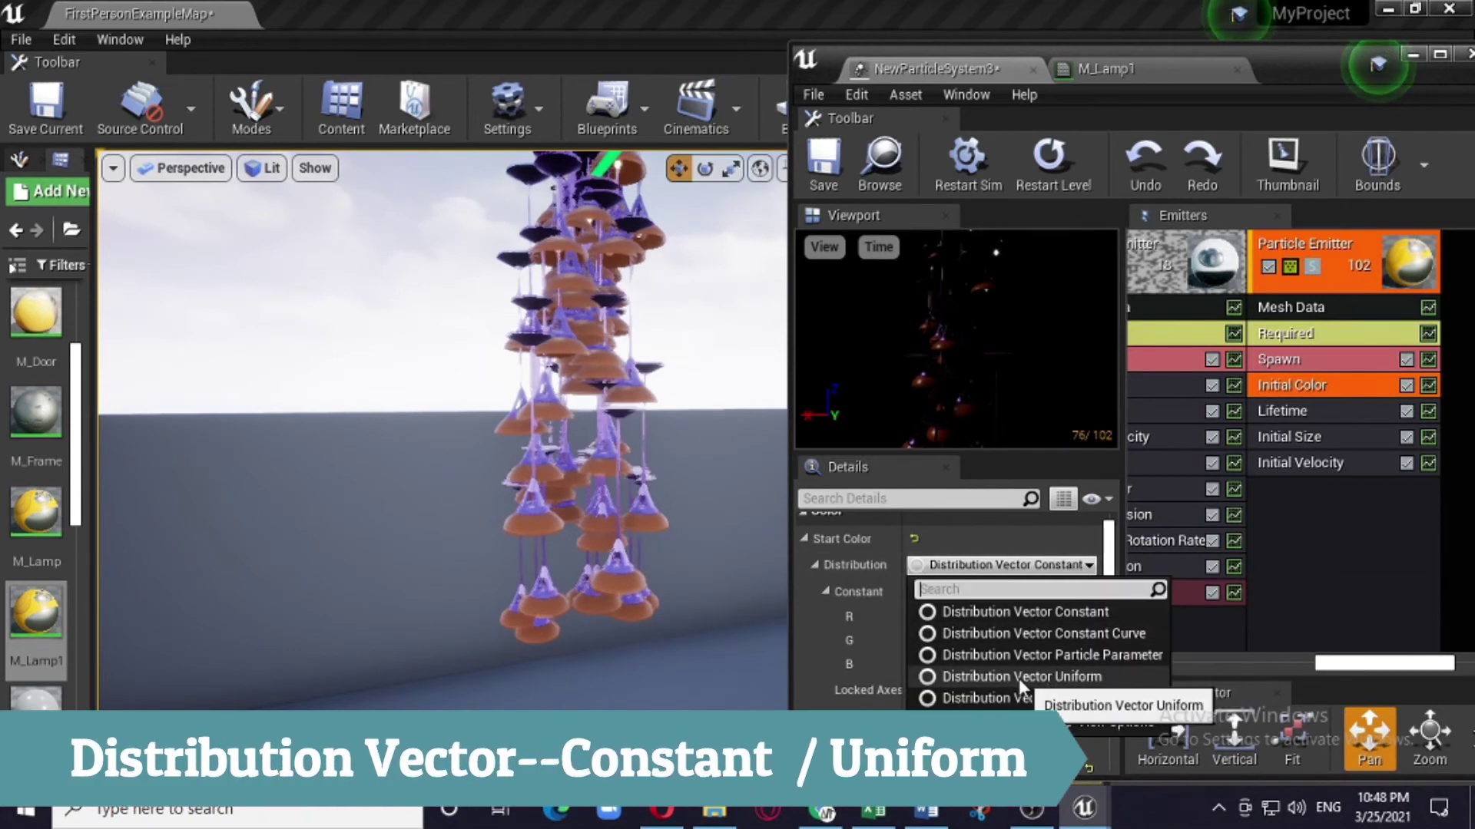
left_click(1101, 677)
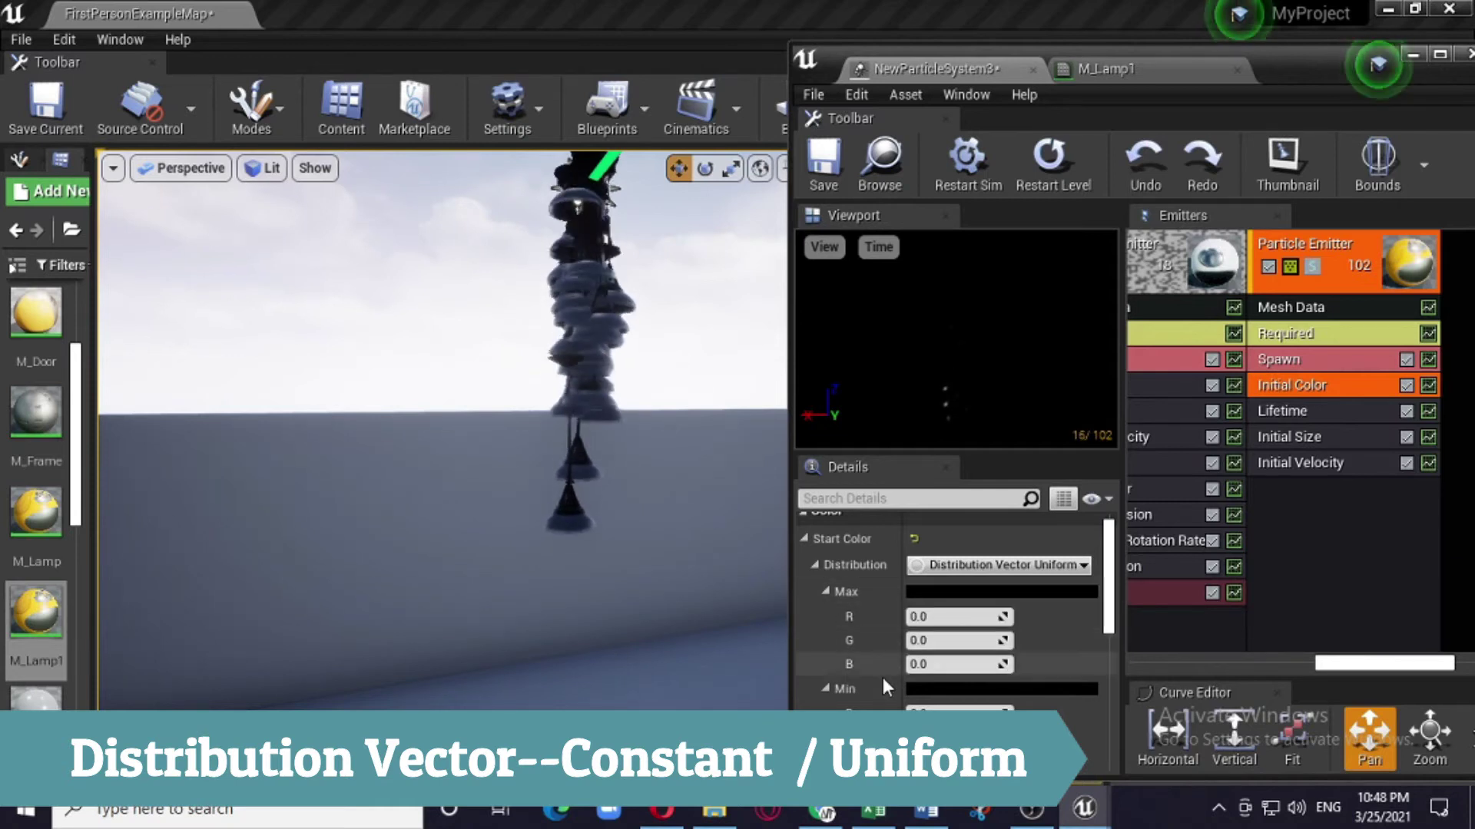
left_click(1002, 592)
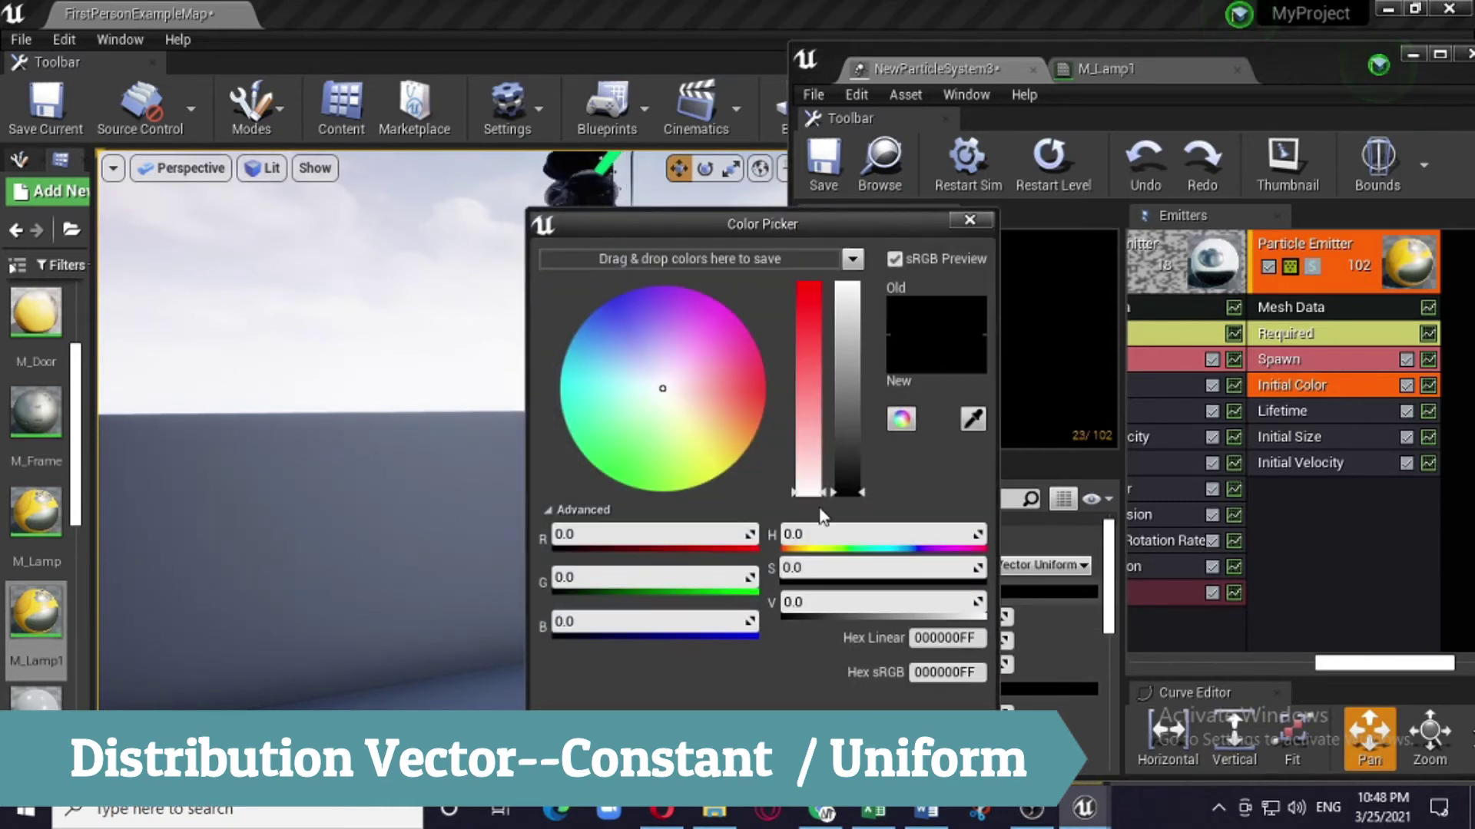
left_click(755, 395)
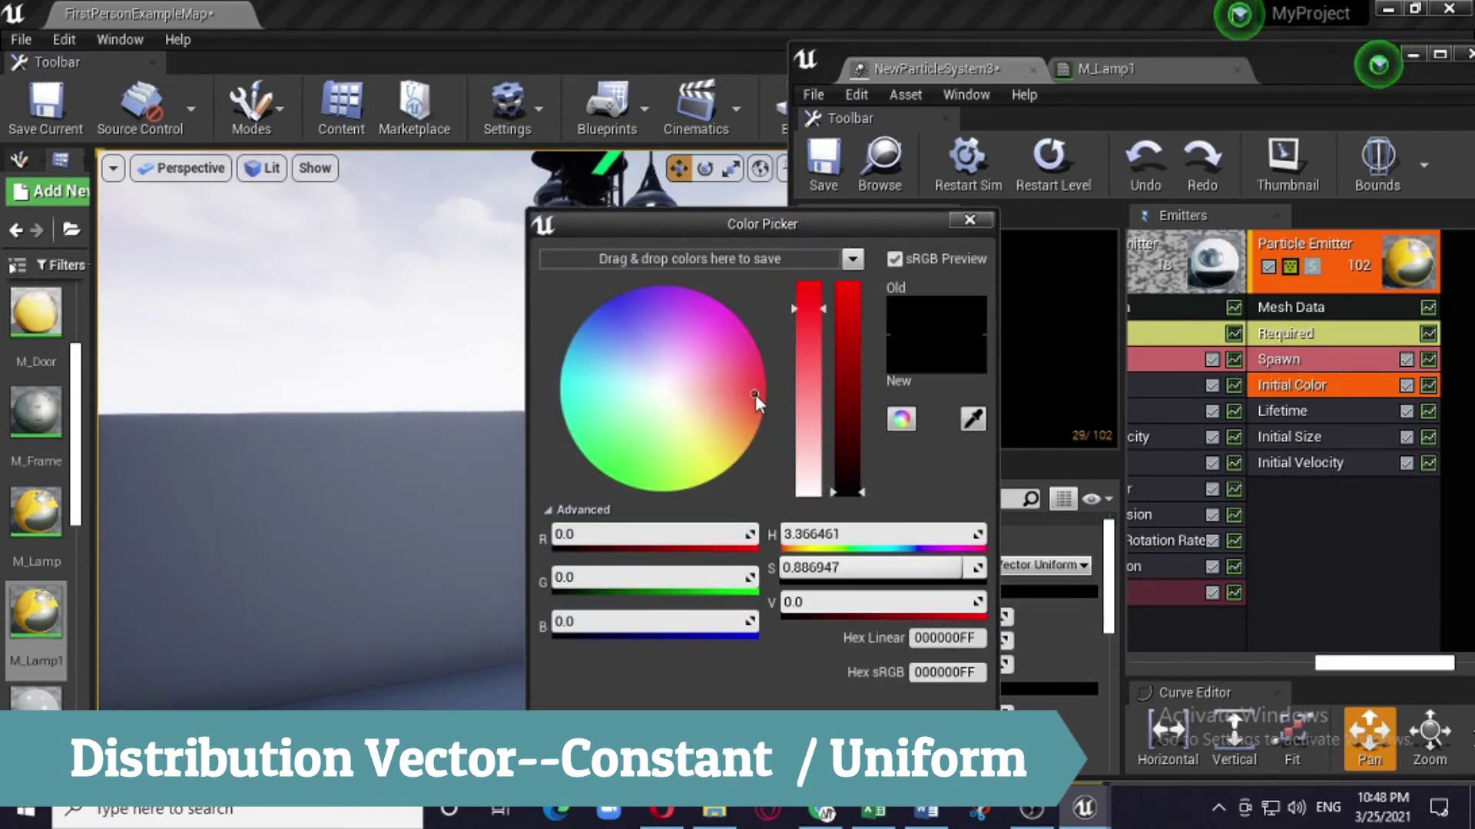
left_click(850, 292)
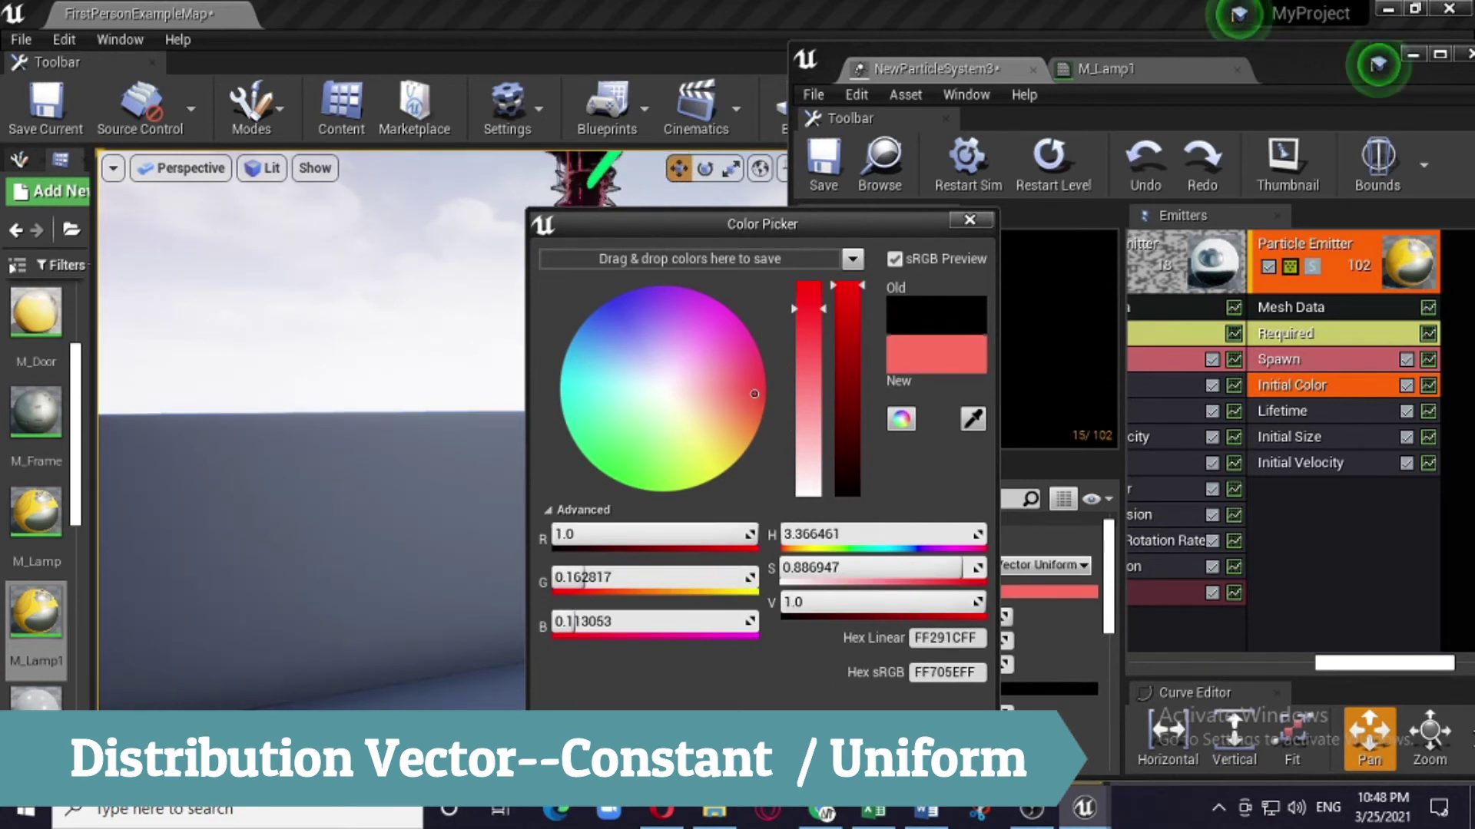
left_click(875, 730)
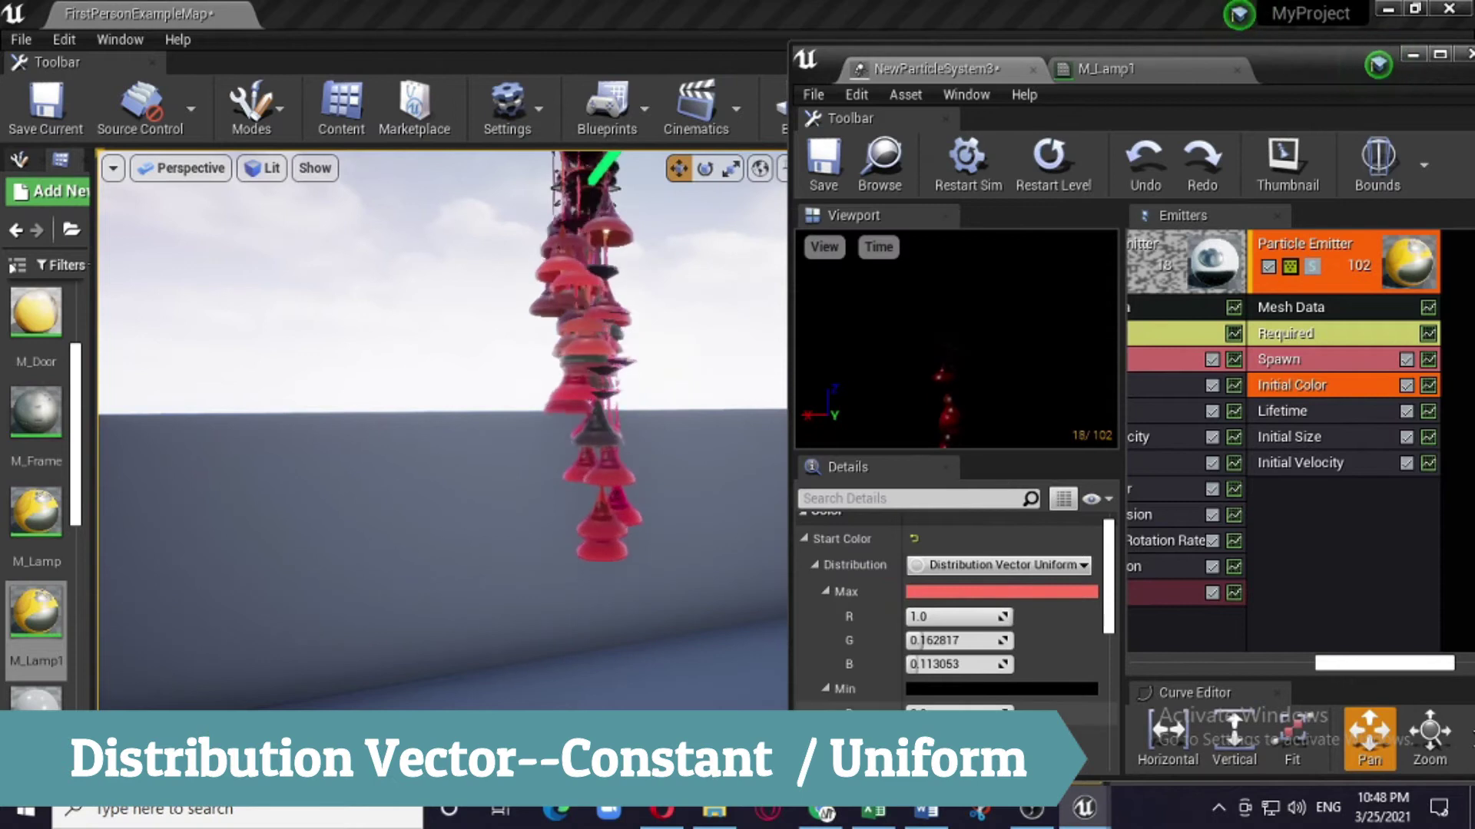
Set the Start Color Min to green, R 0.112616, G 0.979167, B 0.370594
left_click(1066, 691)
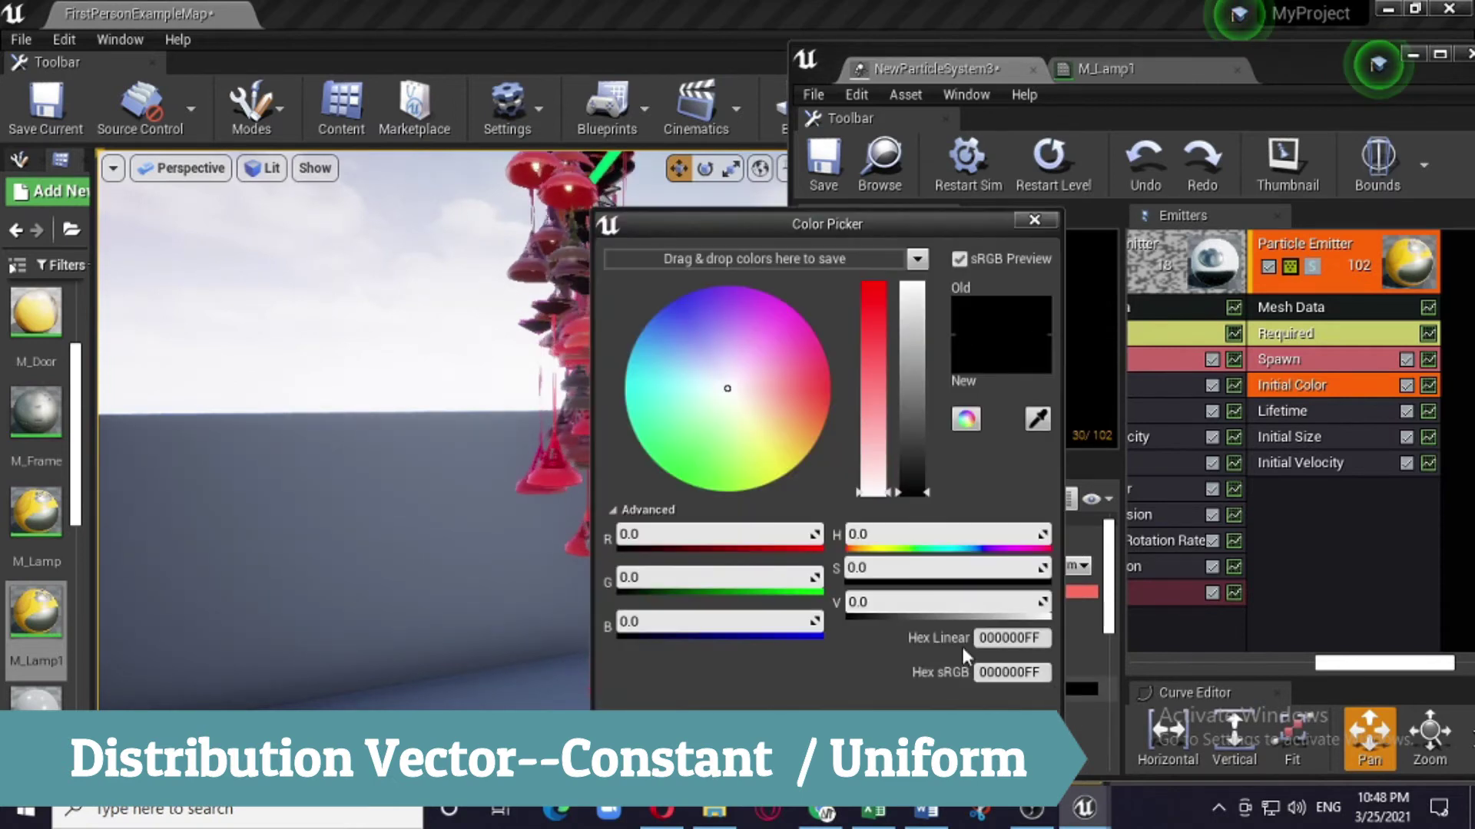
left_click(661, 451)
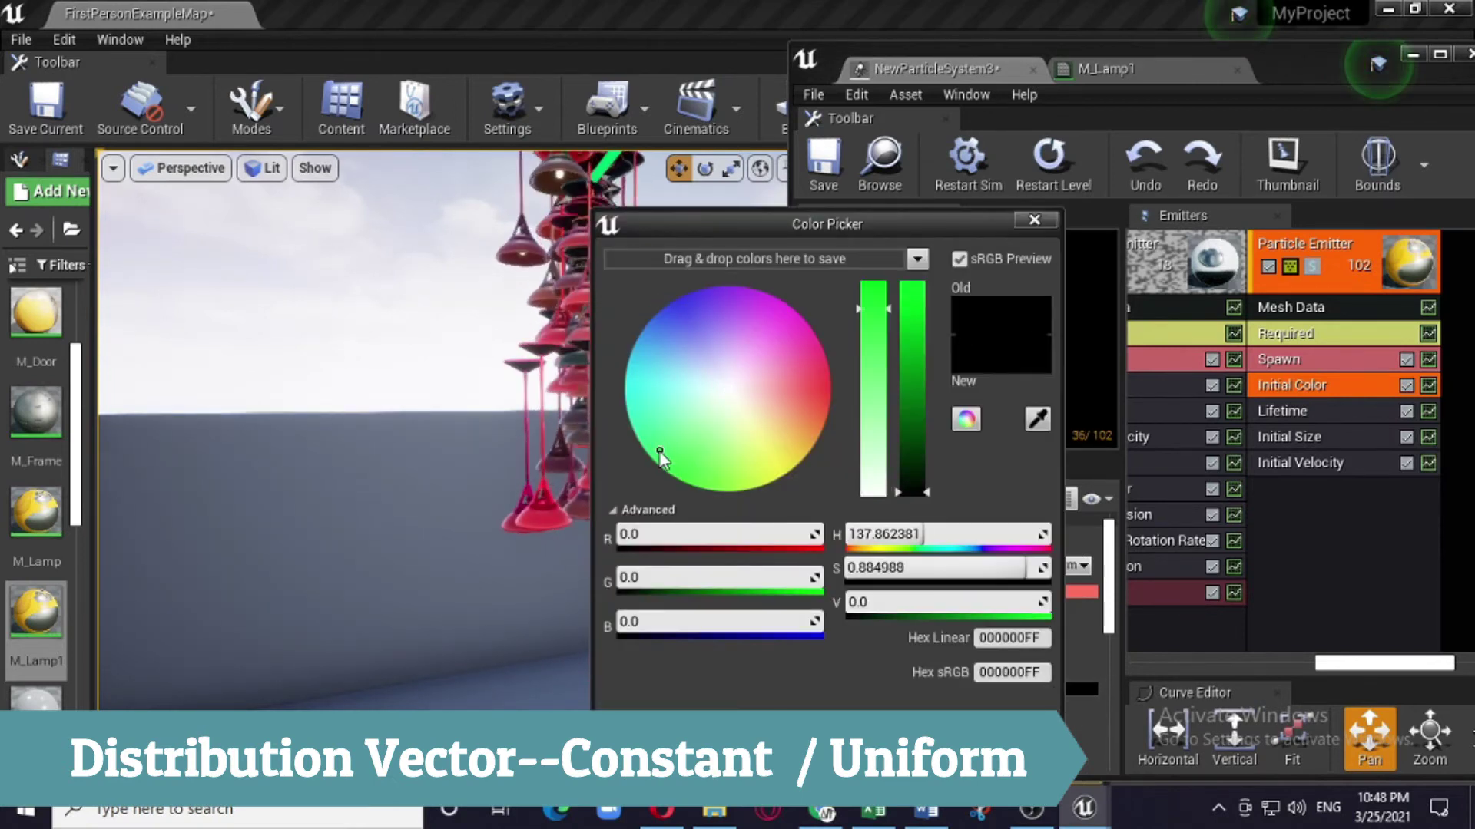
left_click(914, 300)
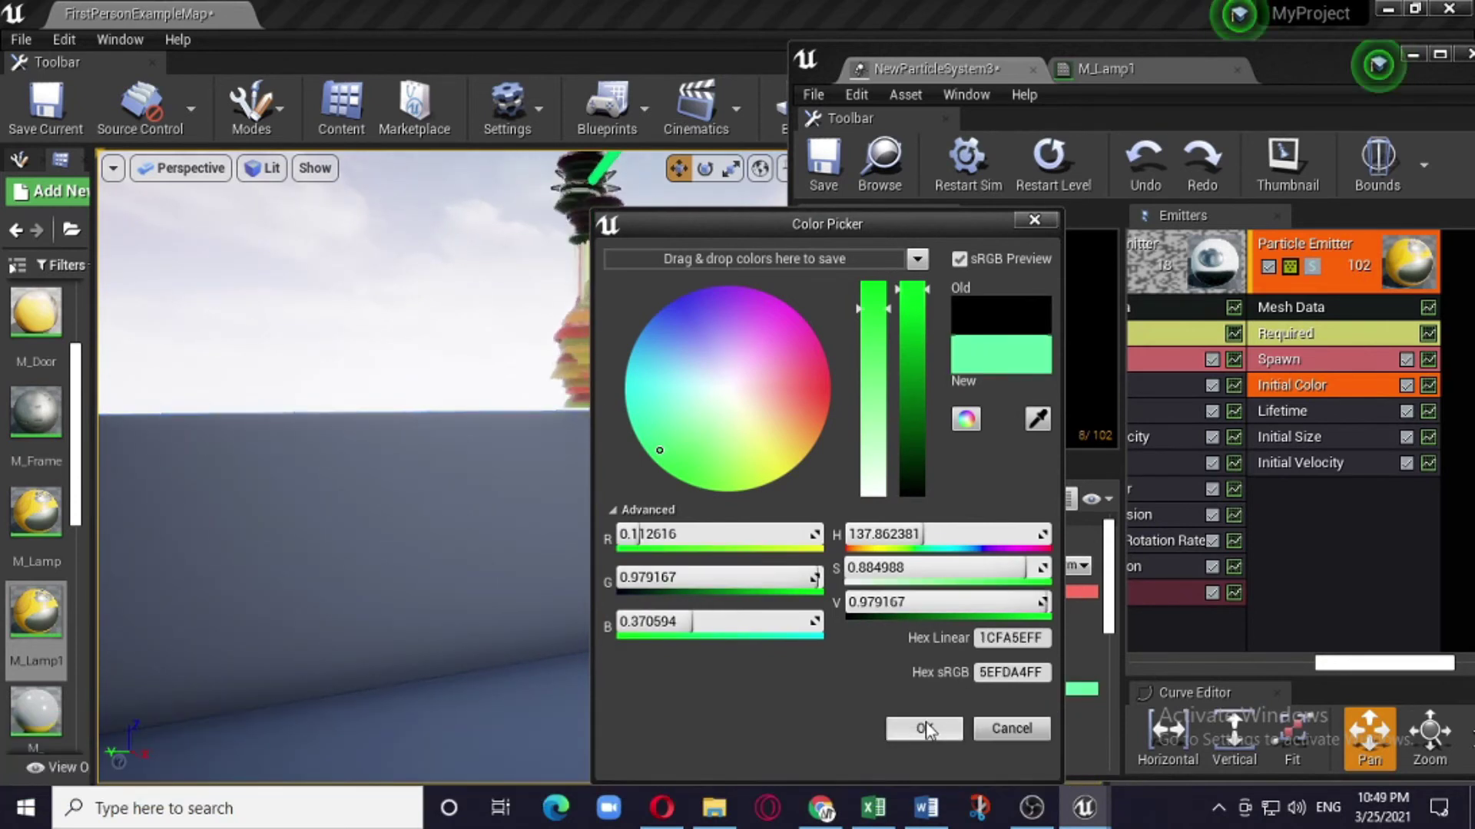
left_click(924, 728)
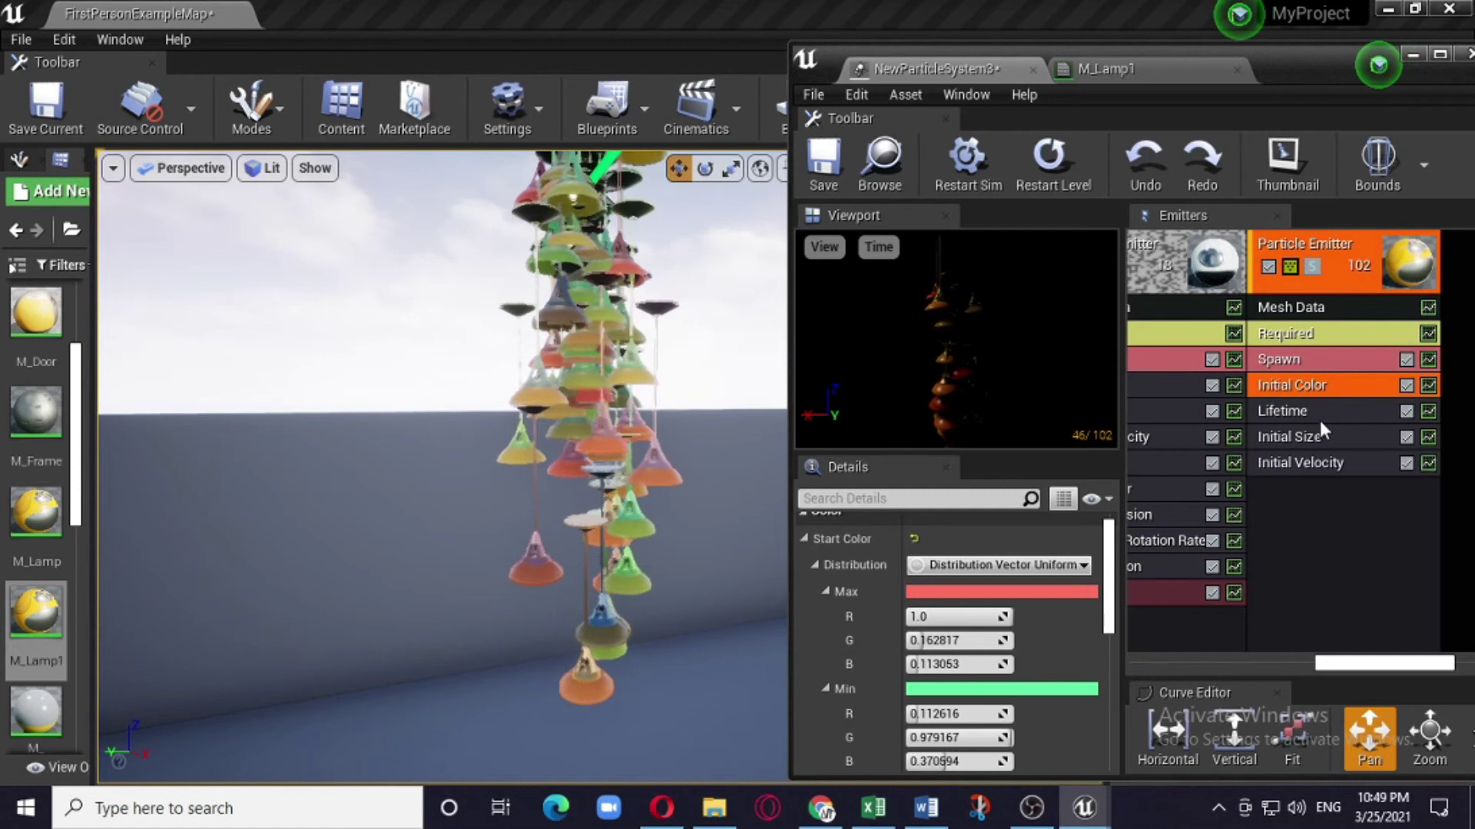
left_click(1314, 359)
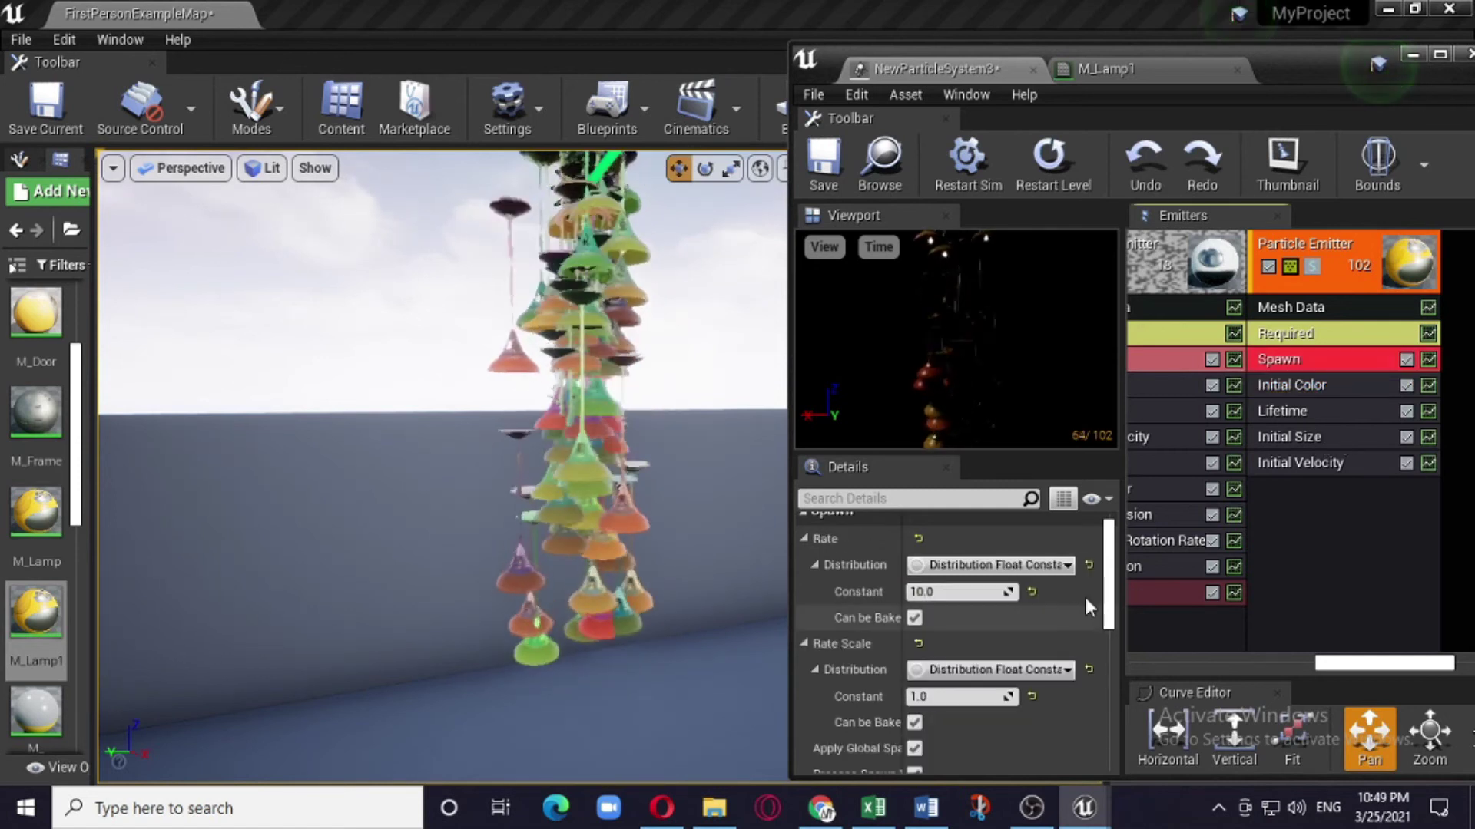
scroll(1091, 606, "down", 5)
scroll(1114, 638, "up", 6)
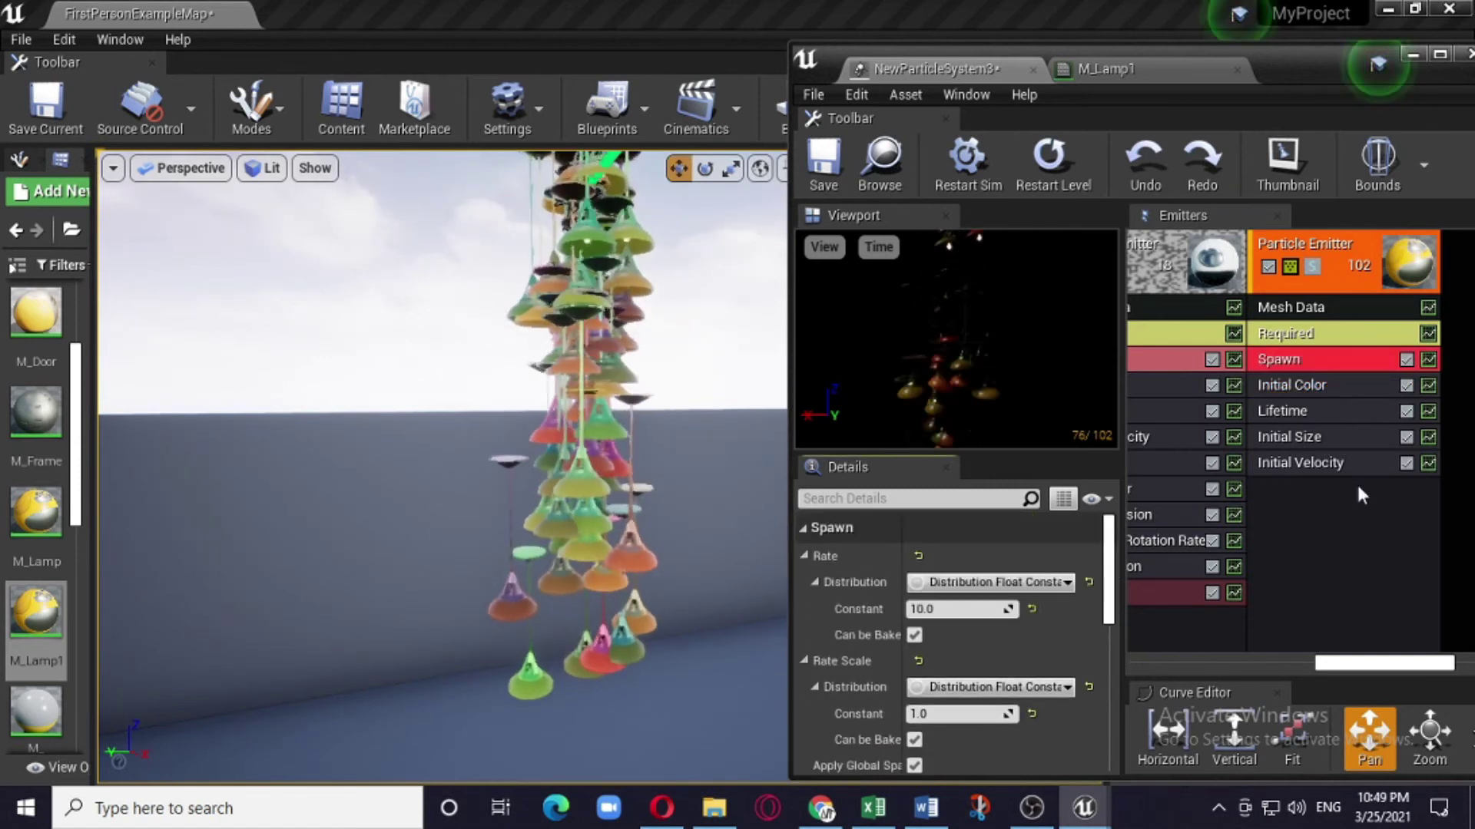
Add an Initial Location module to the lamp emitter and show its settings
right_click(1296, 502)
left_click(1256, 507)
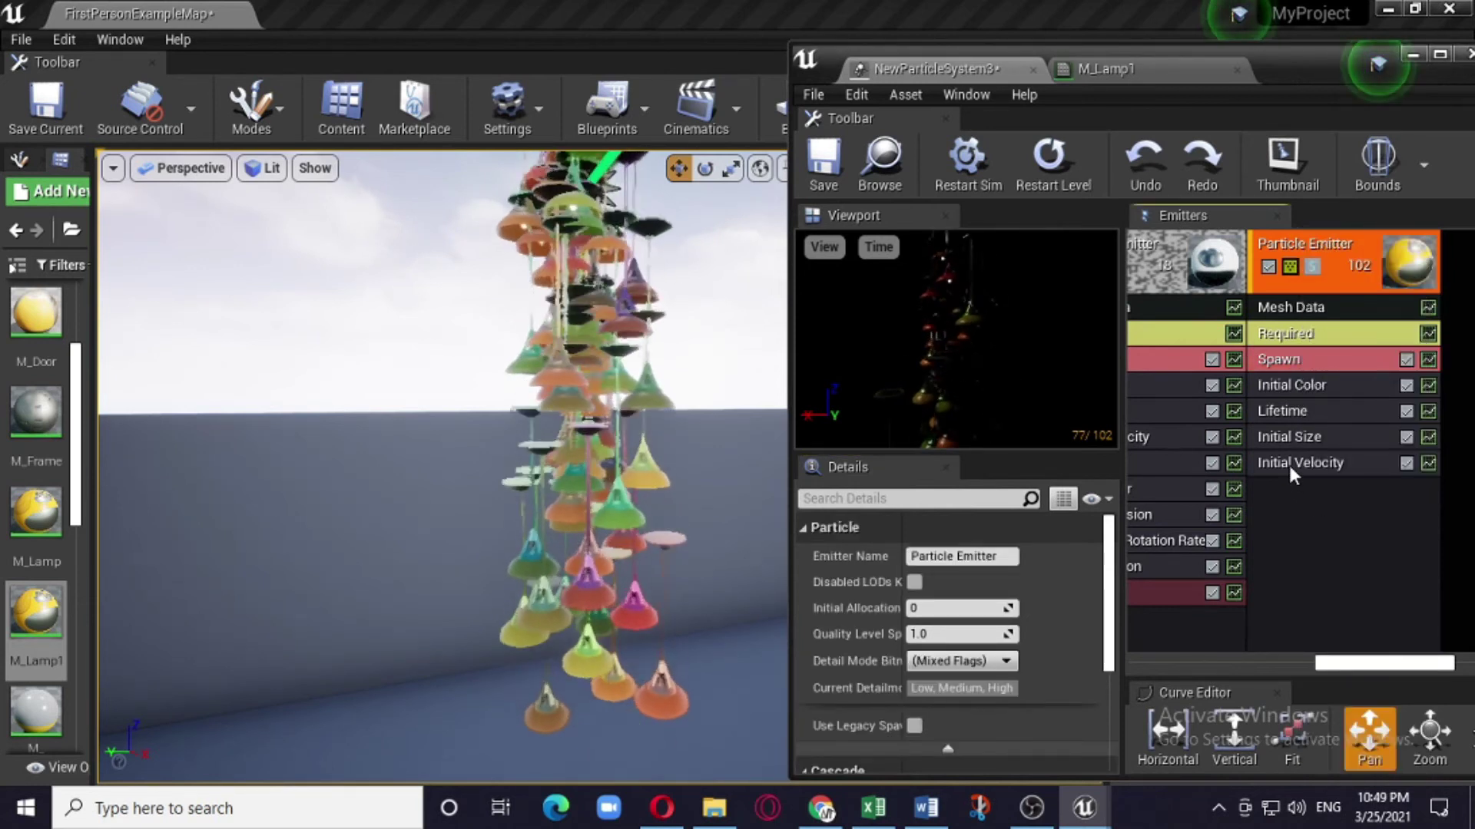
left_click(1288, 463)
right_click(1288, 491)
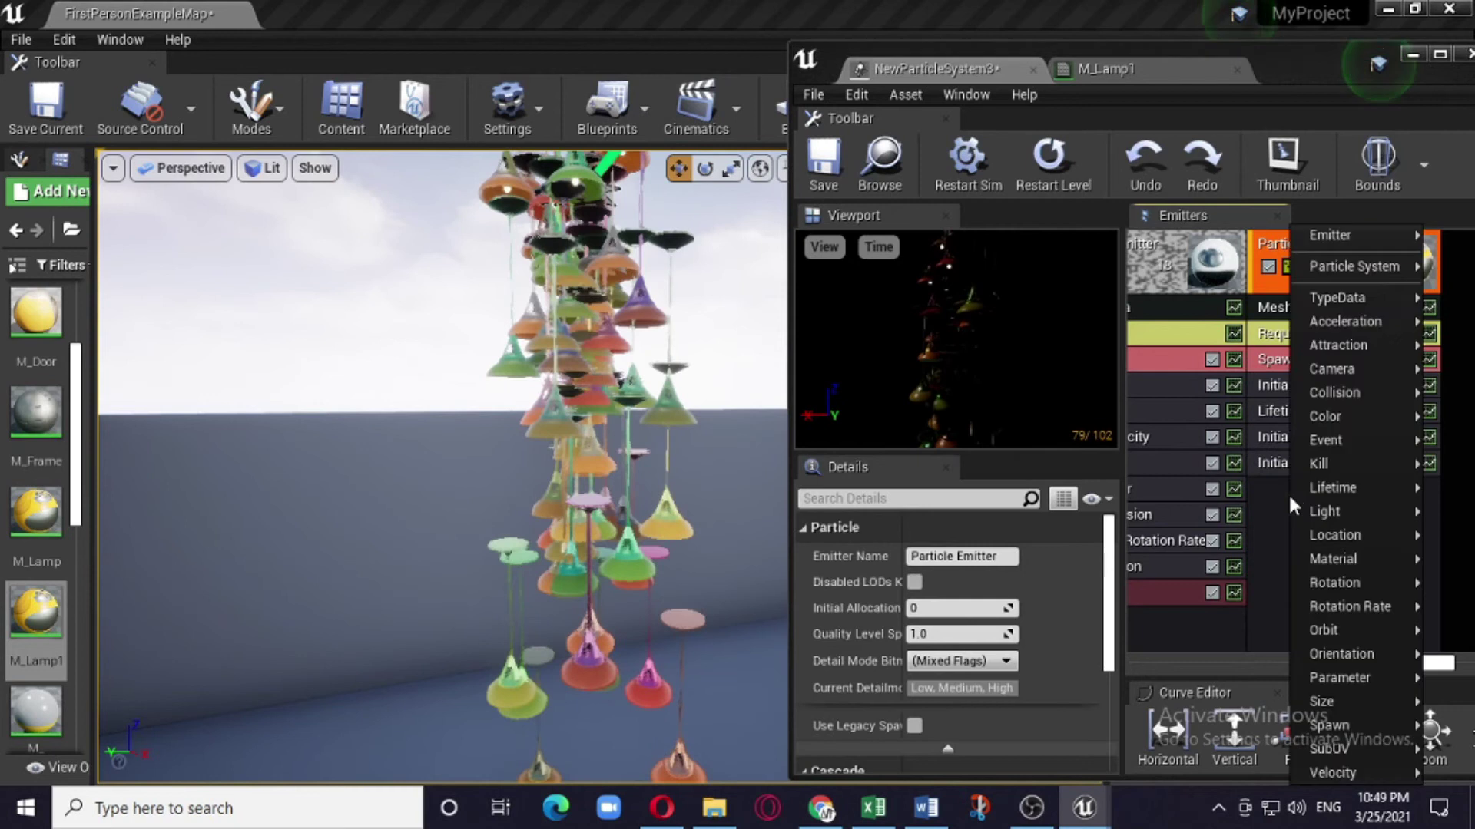
mouse_move(1387, 610)
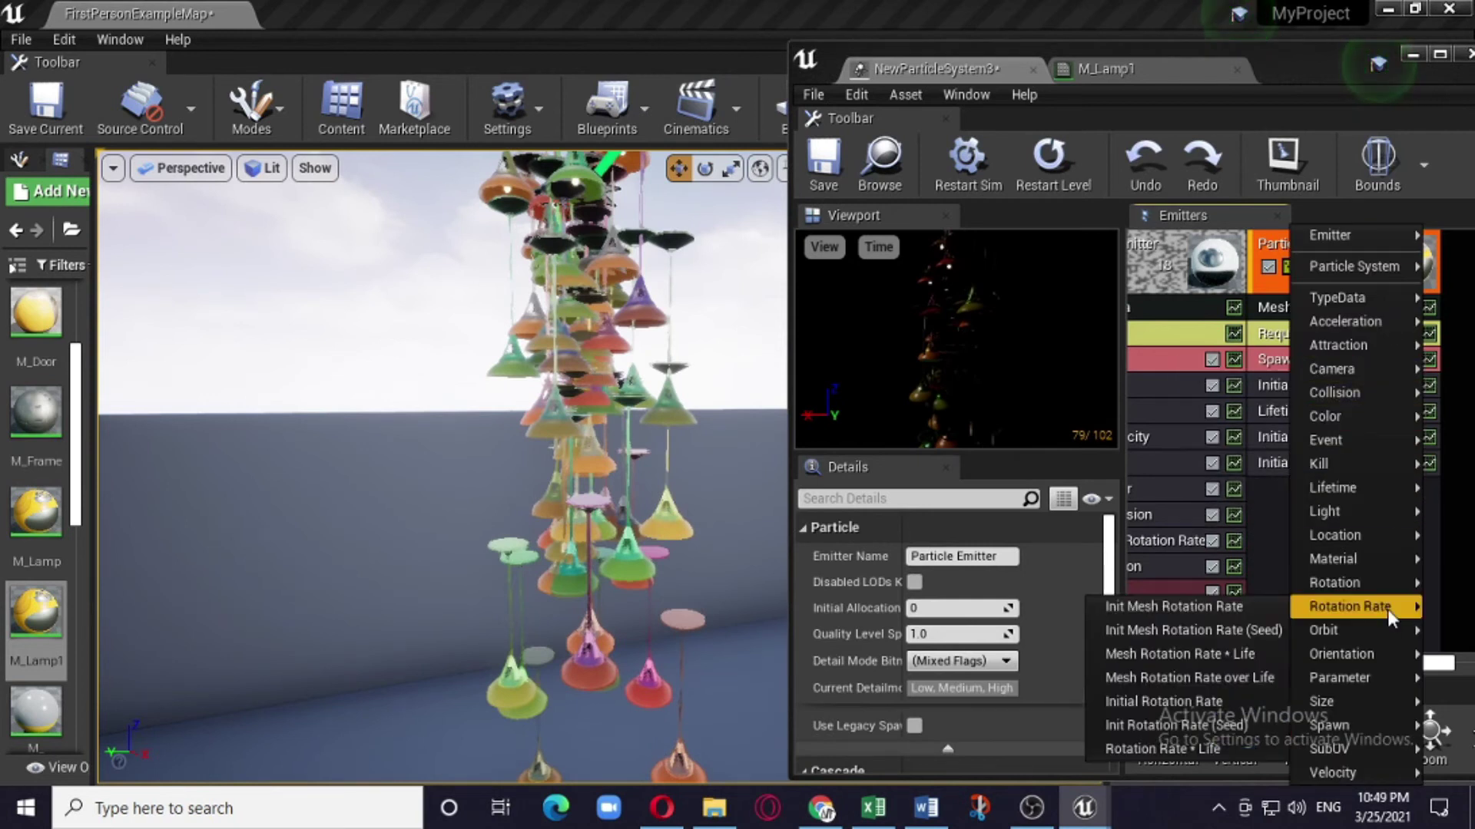
mouse_move(1395, 465)
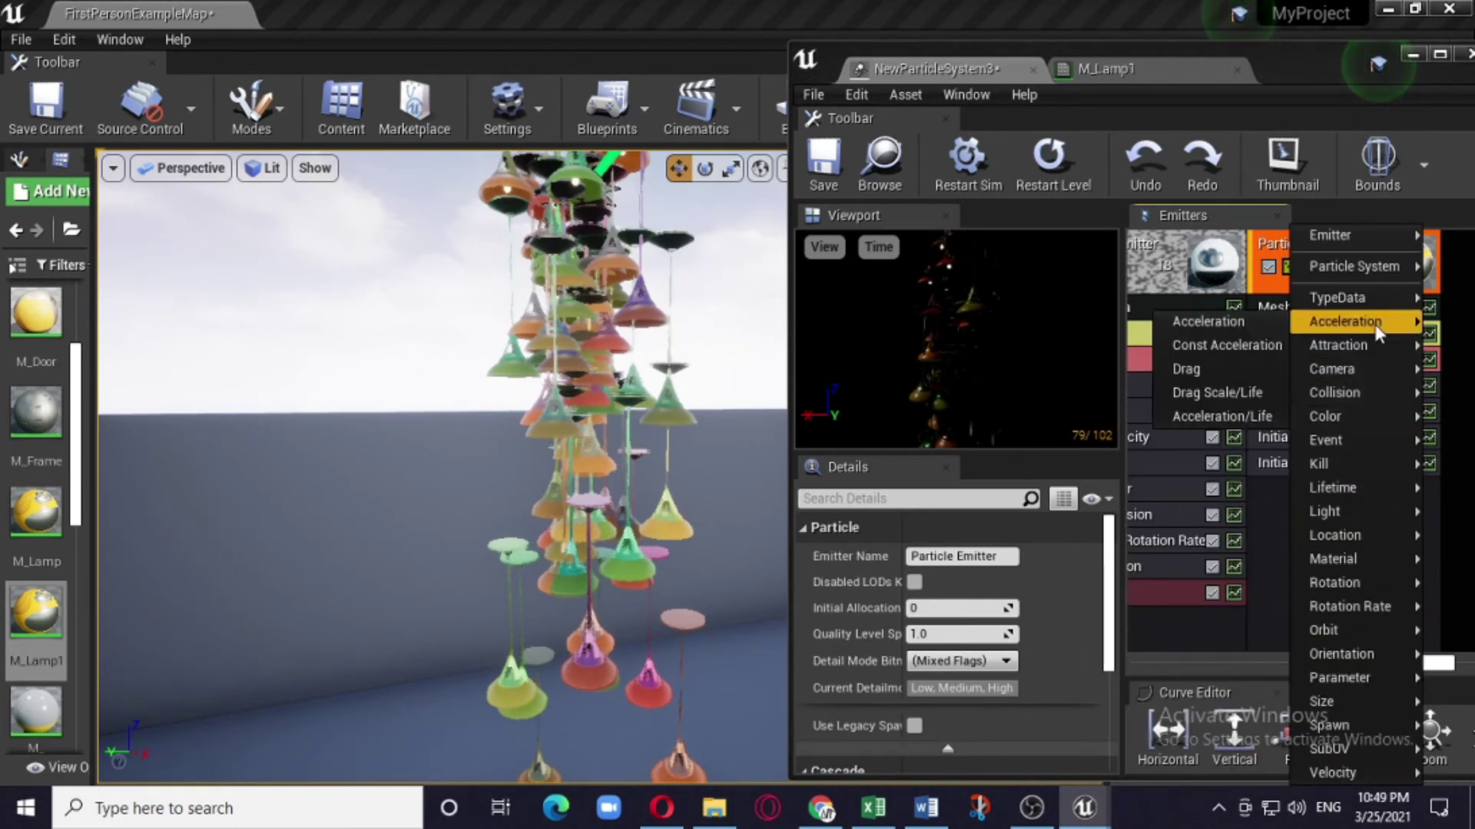
mouse_move(1361, 542)
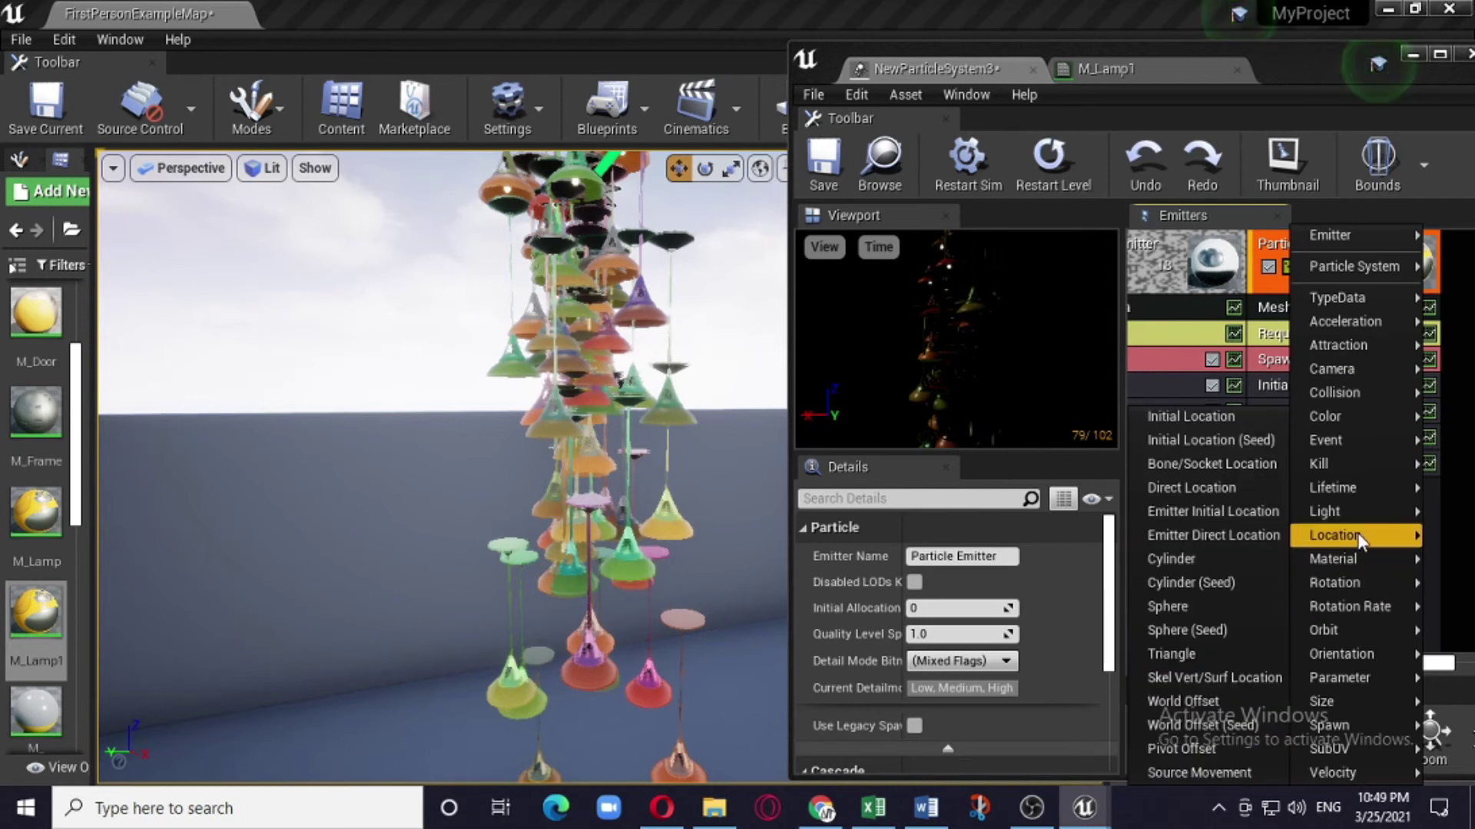
left_click(1203, 418)
left_click(1334, 490)
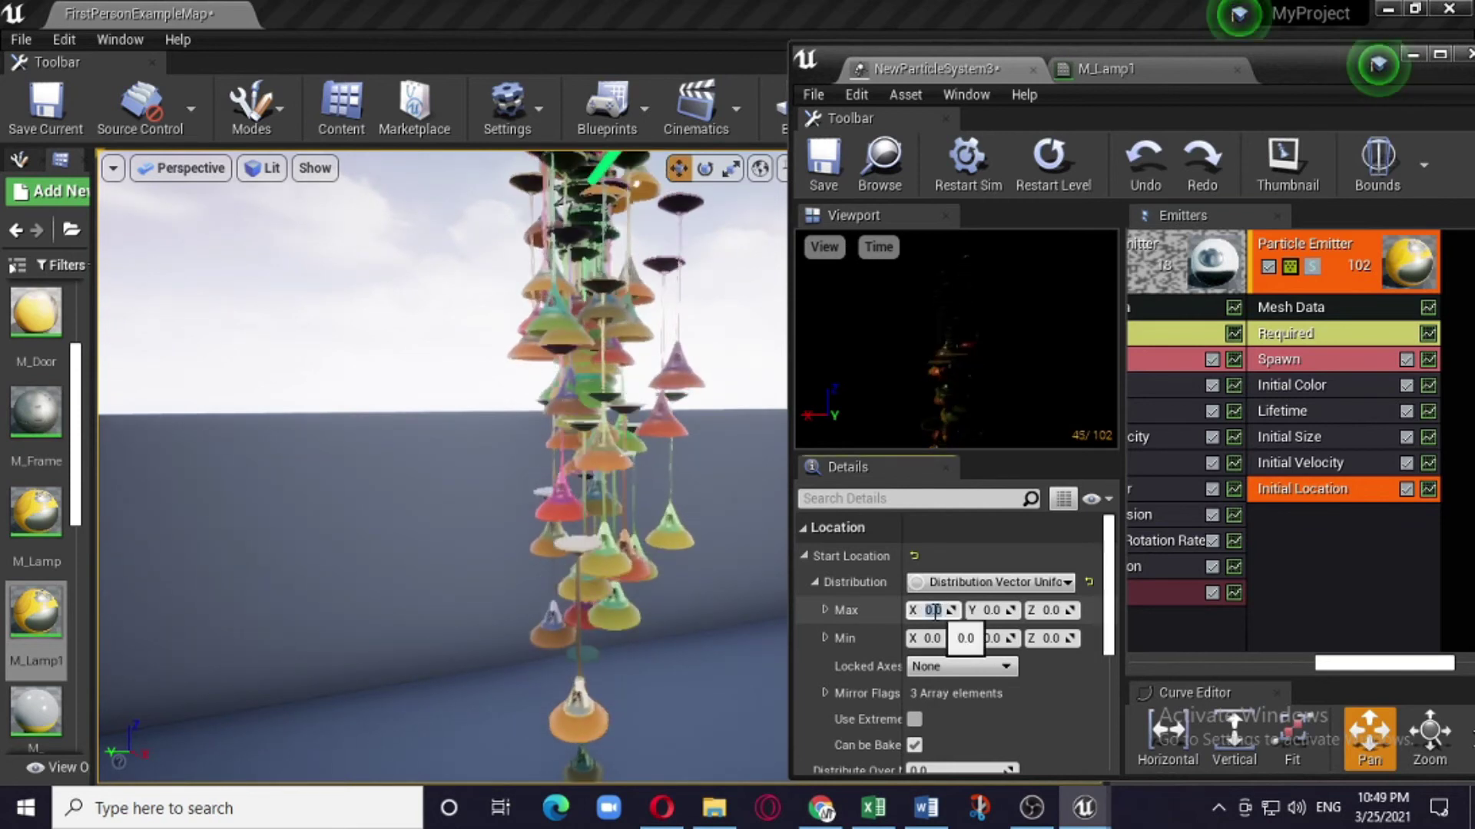
Set the lamp emitter's Start Location Max to X 100 and Y 100 in the Initial Location module
type("100")
left_click(993, 611)
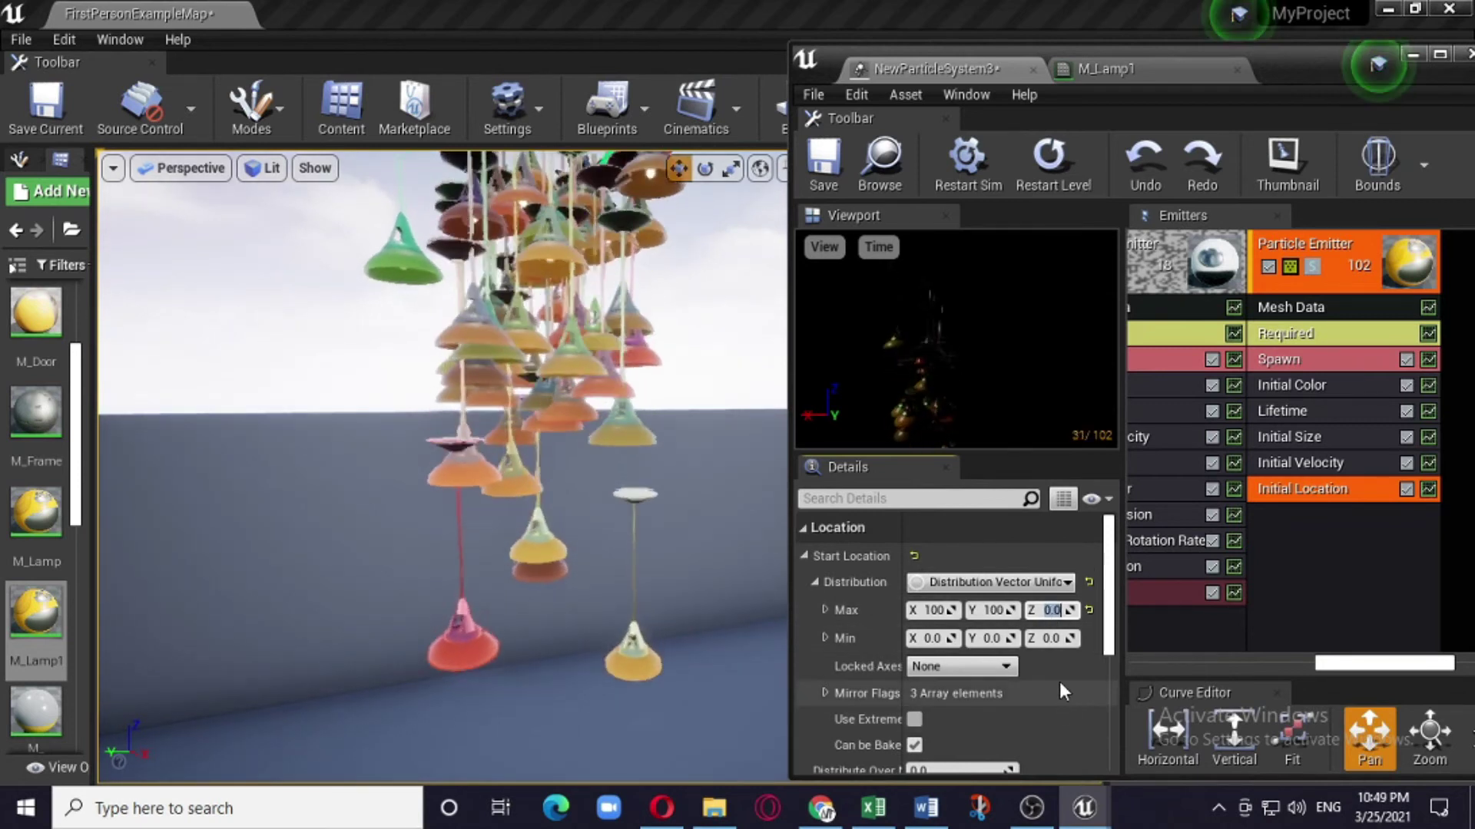
scroll(457, 588, "down", 4)
scroll(457, 588, "down", 2)
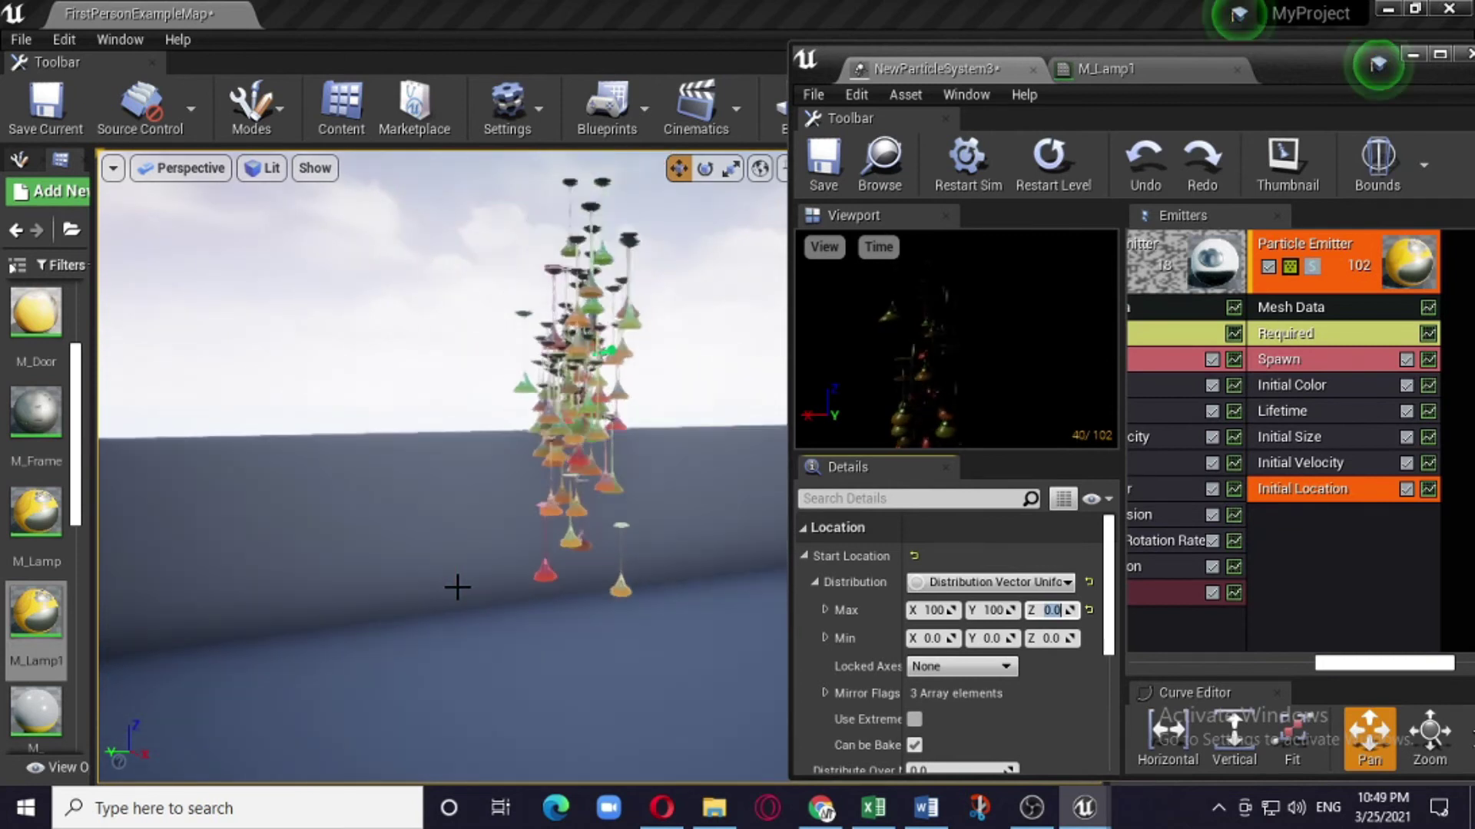
In the lamp emitter's Initial Velocity module, set the Start Velocity Max Z to -50 and adjust the Min Z
left_click(1370, 463)
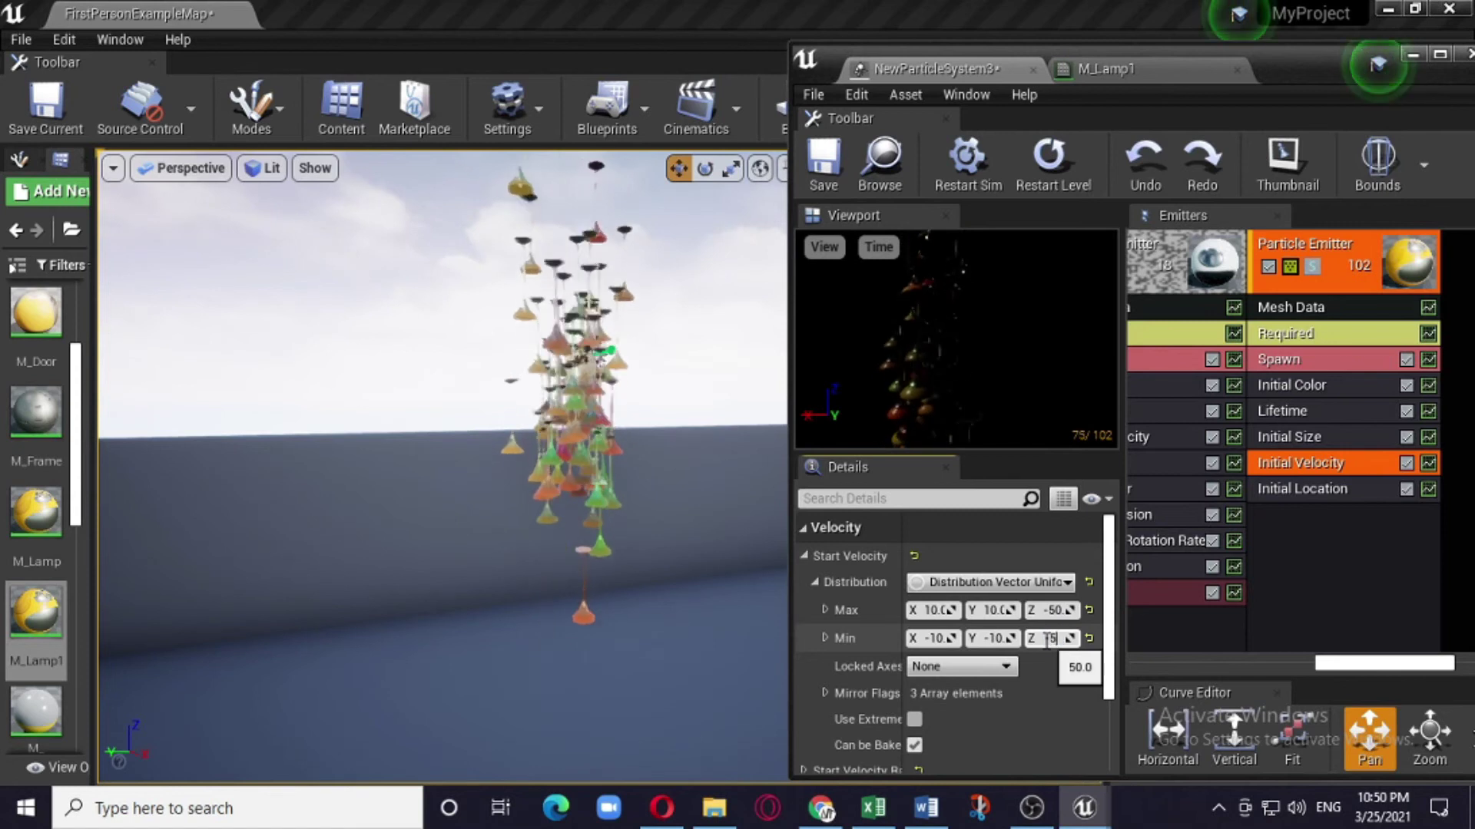
left_click(1300, 576)
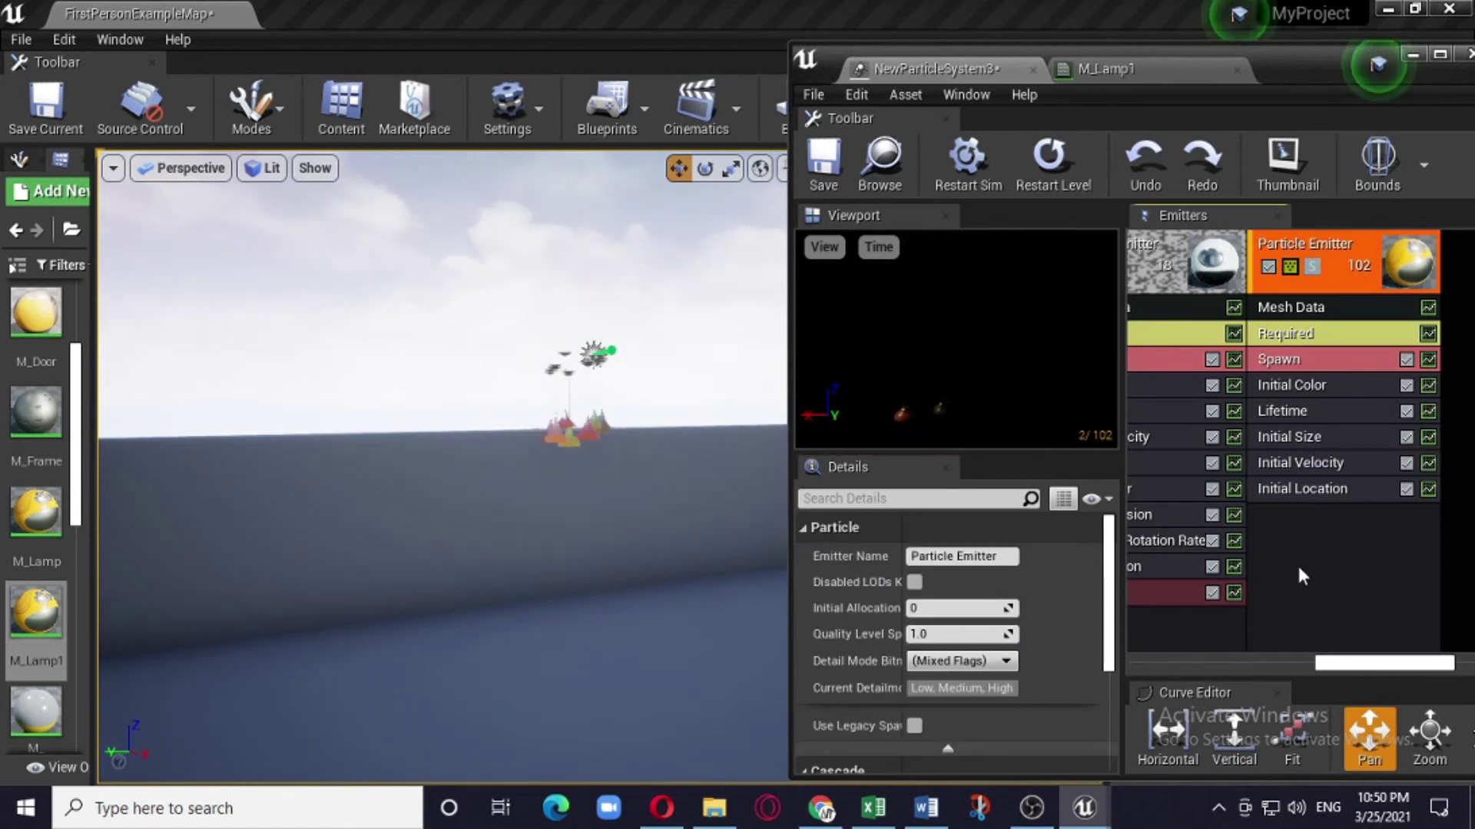
Widen the lamps' spawn area by setting the Start Location Max to X 500 and Y 200, and check the spread in the level
left_click(1298, 489)
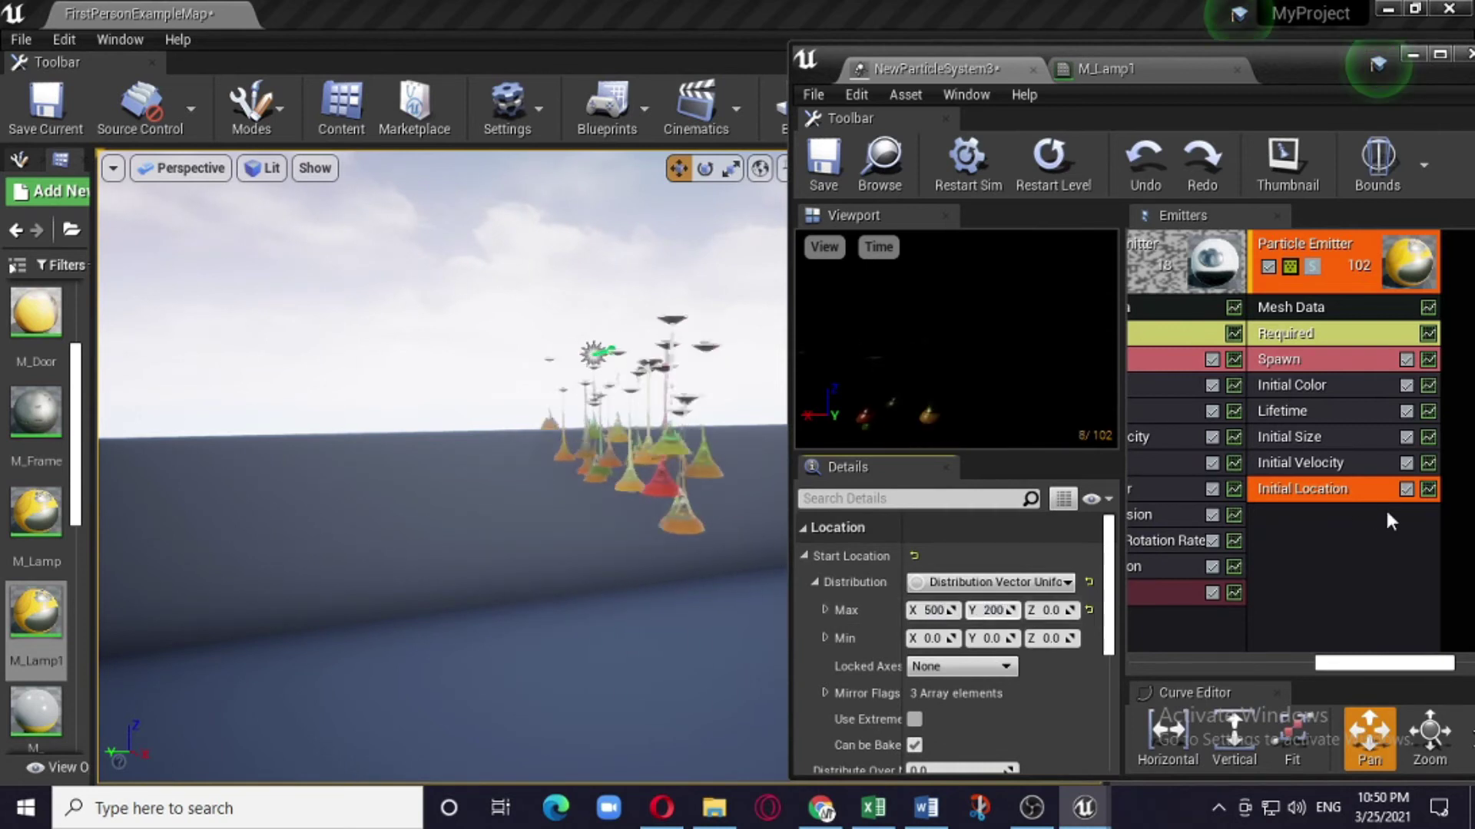
left_click(1357, 546)
right_click_drag(652, 612, 731, 626)
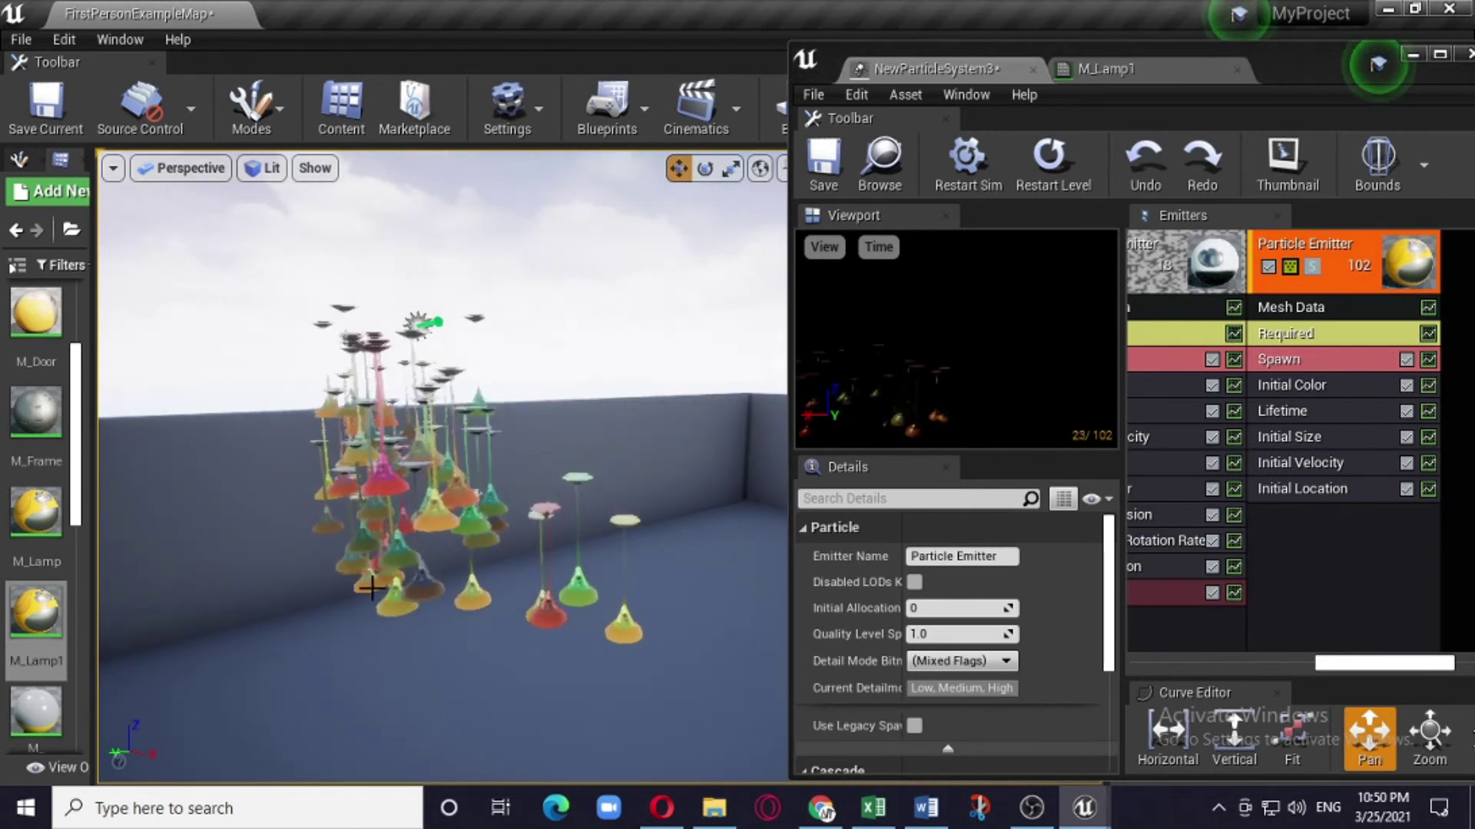
right_click_drag(329, 675, 261, 682)
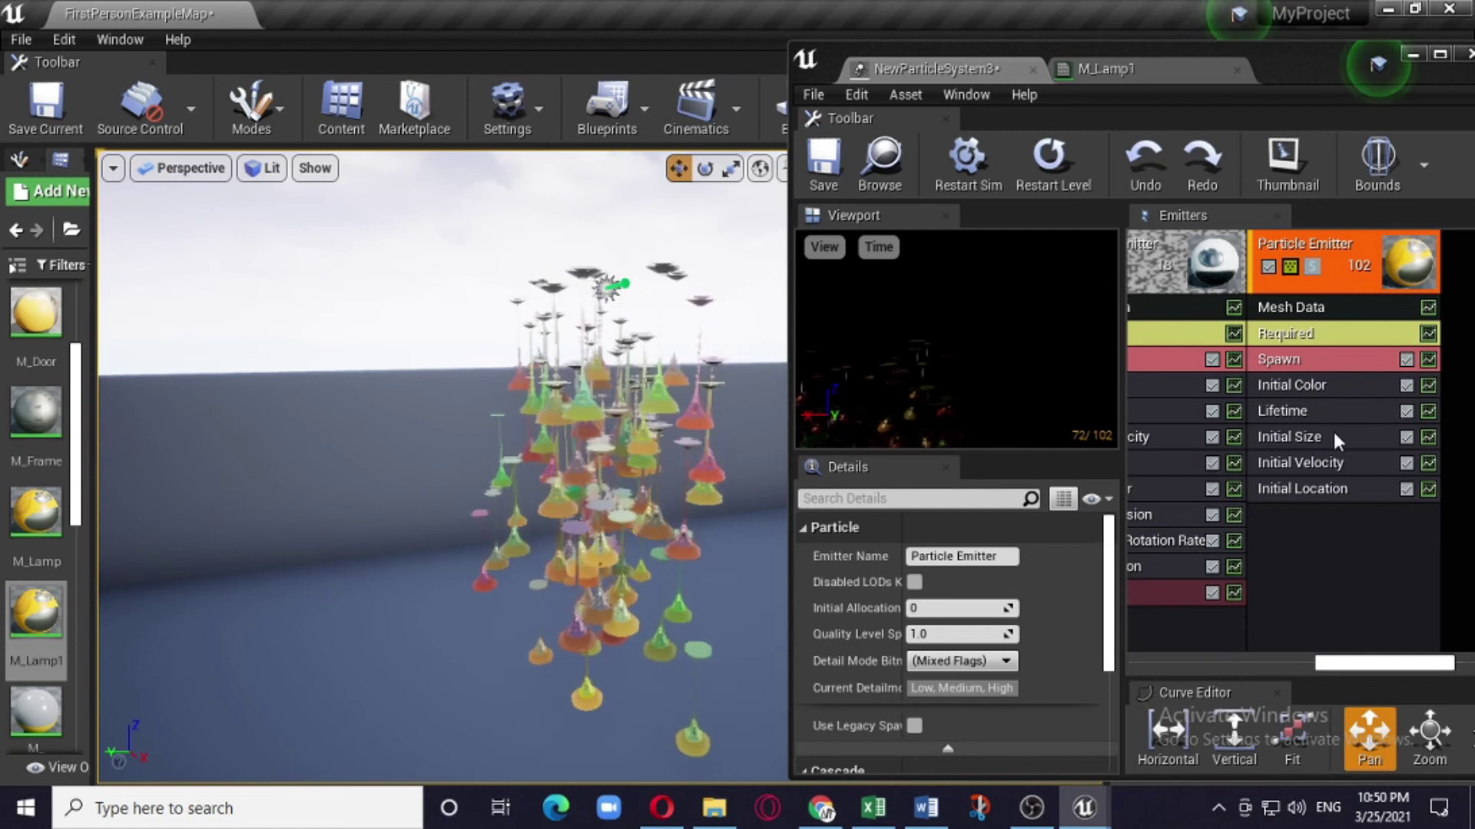
Disable the lamp emitter and enable the cube emitter that has the Light module
left_click_drag(1412, 672, 1444, 666)
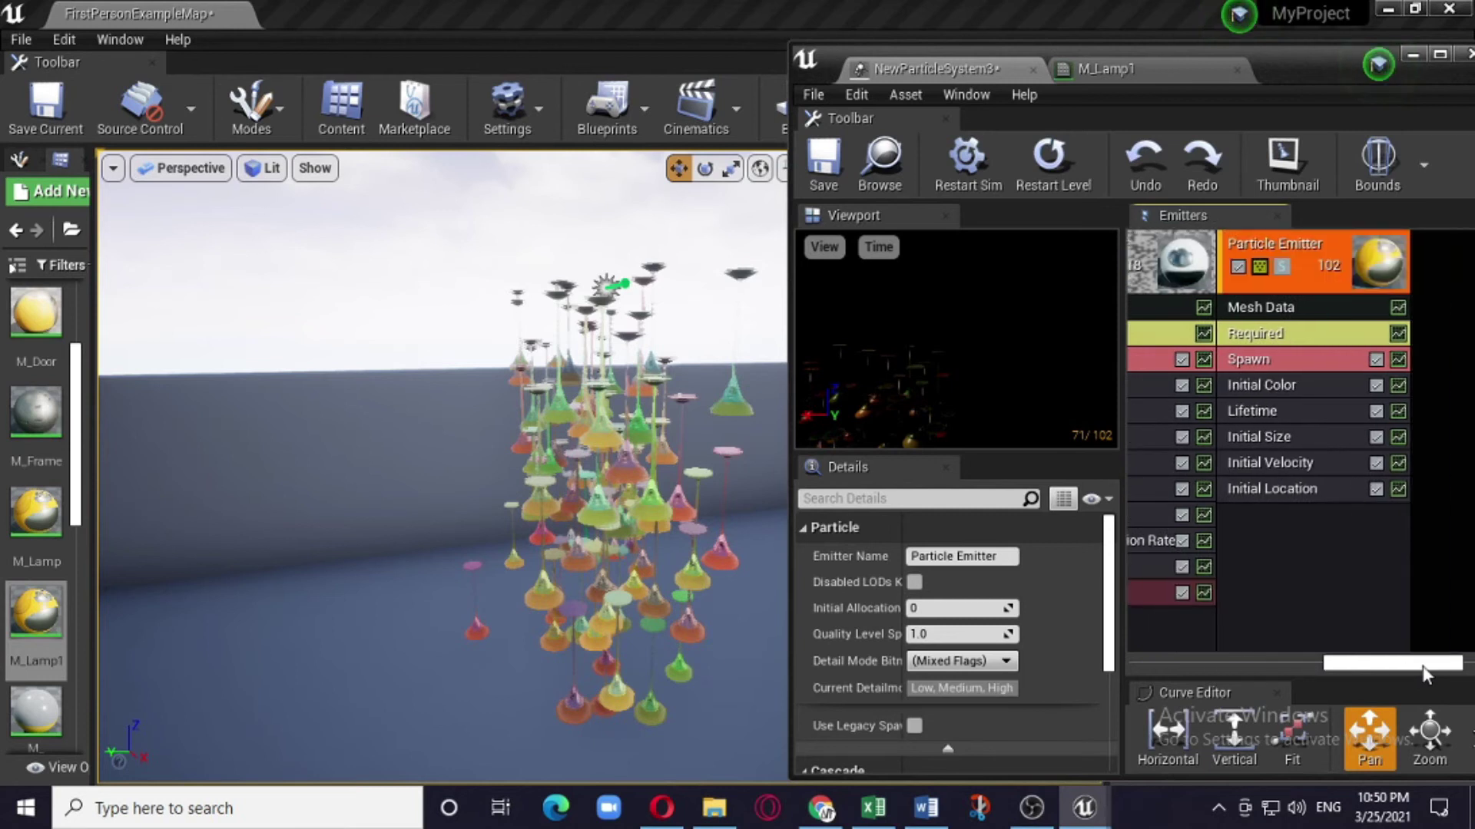
left_click(1218, 268)
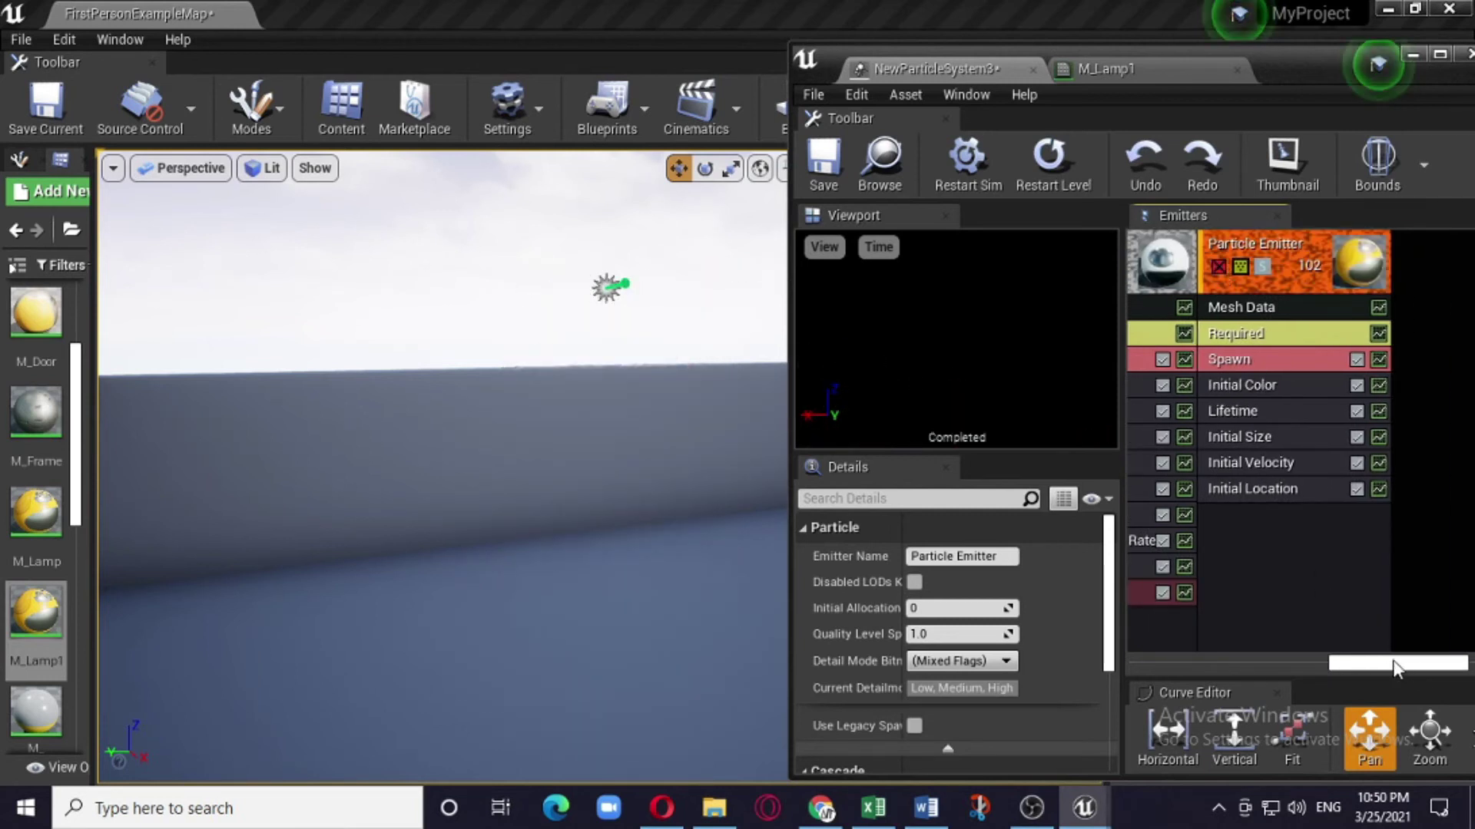
left_click(1315, 662)
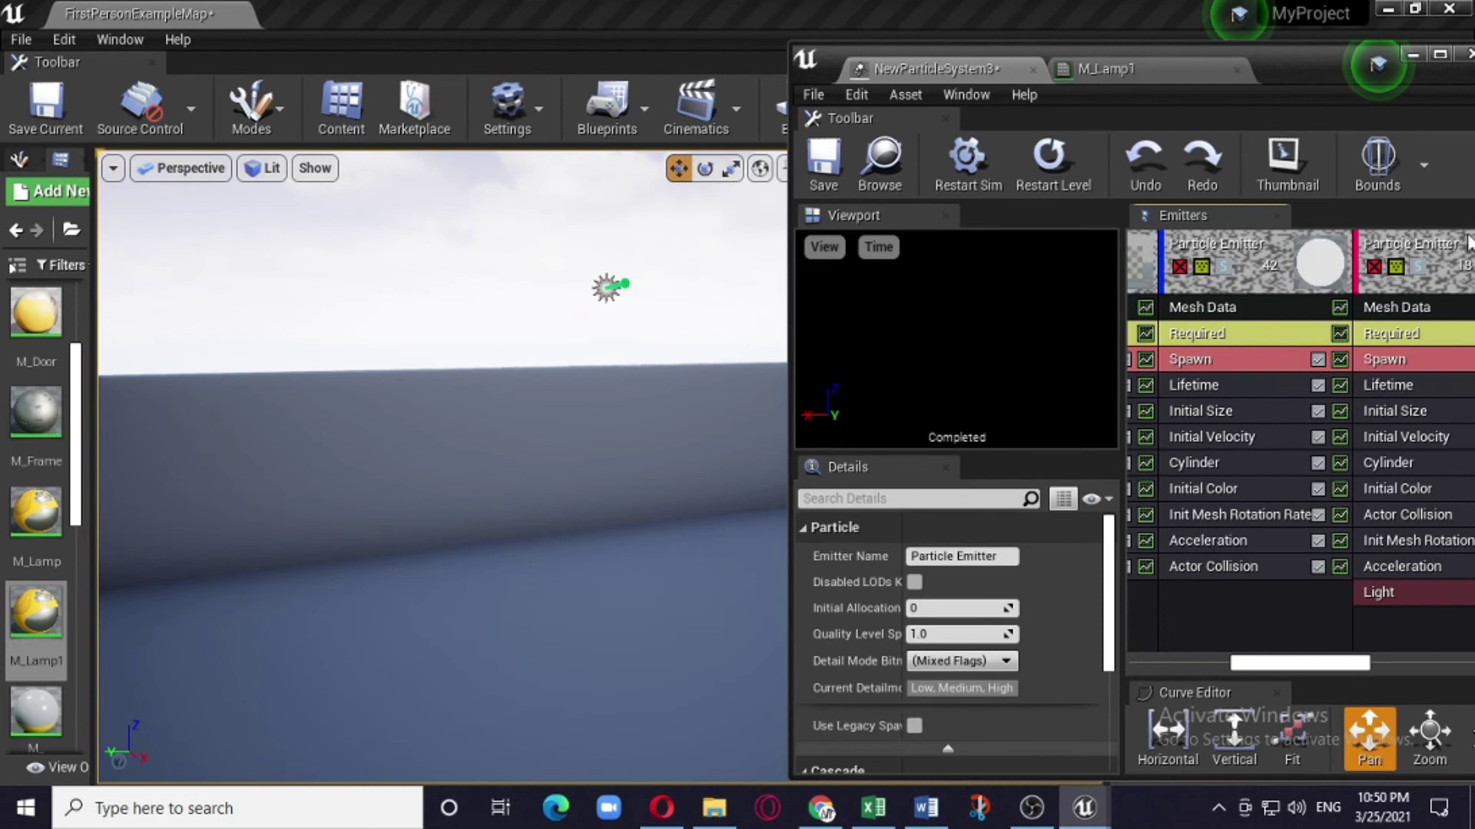
left_click(1378, 267)
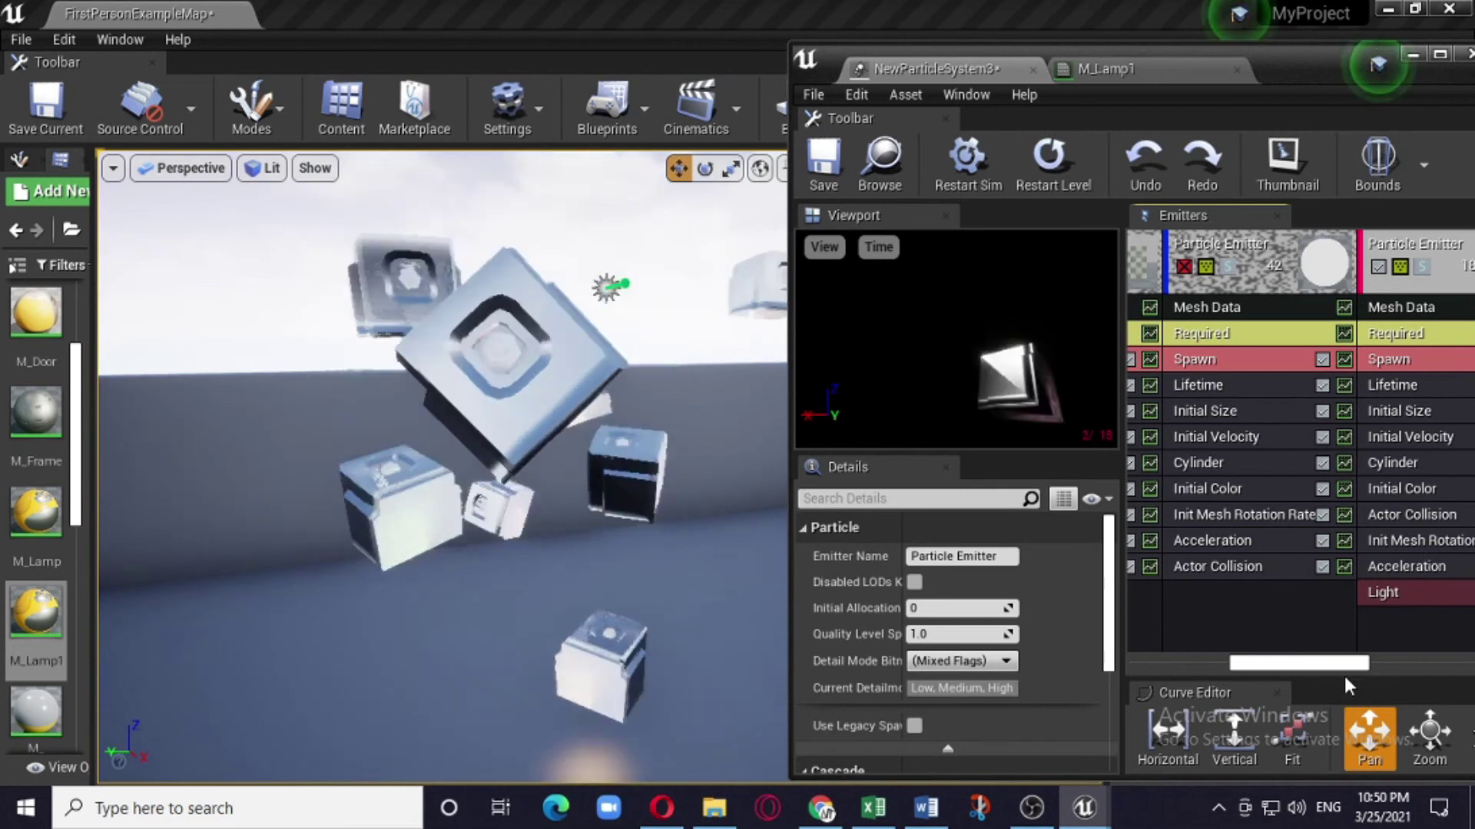
Examine the cube emitter's Init Mesh Rotation Rate, Light and Actor Collision settings, down to Max Collisions
left_click(1371, 662)
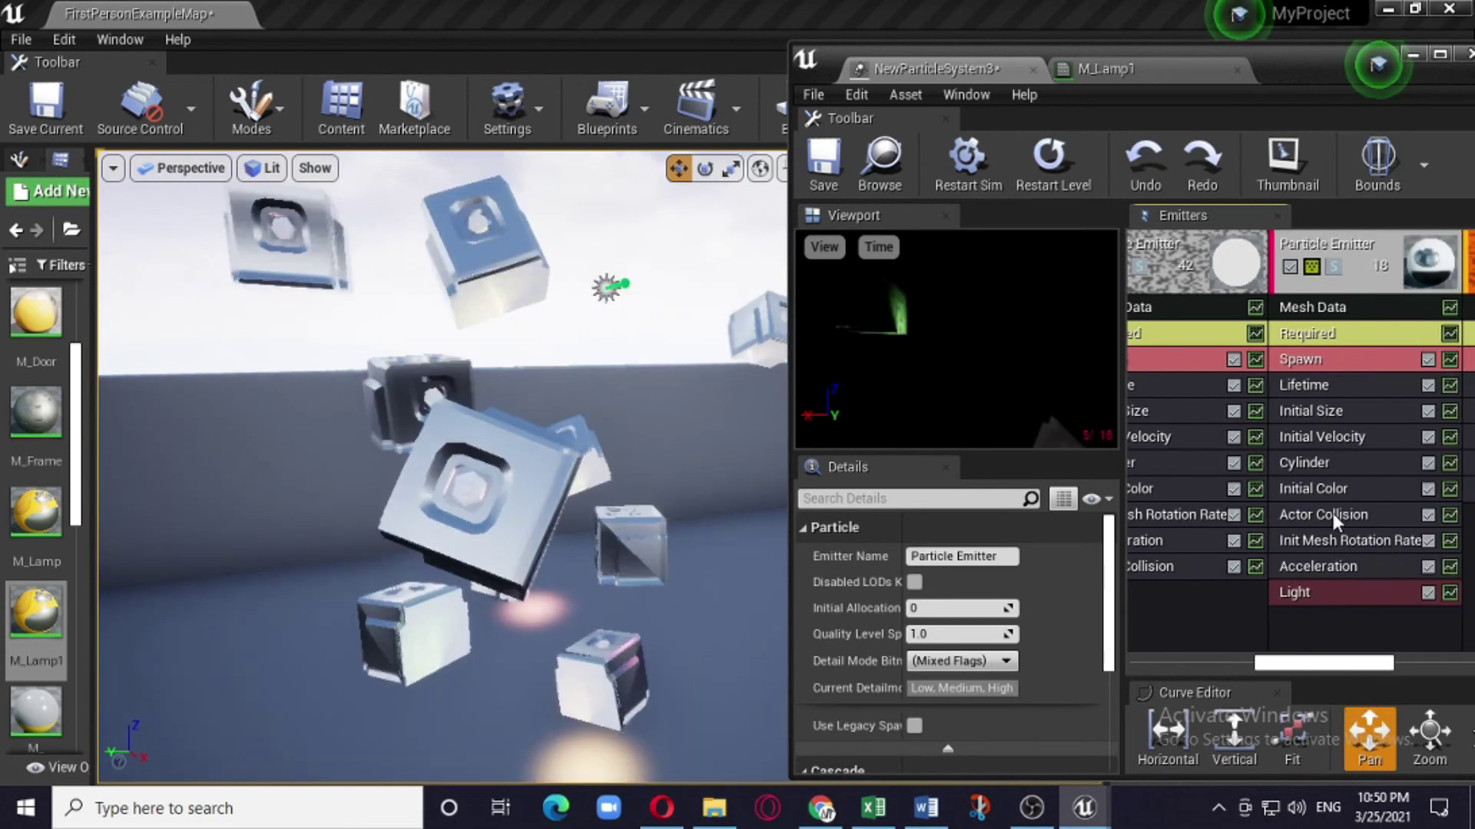
left_click(1355, 541)
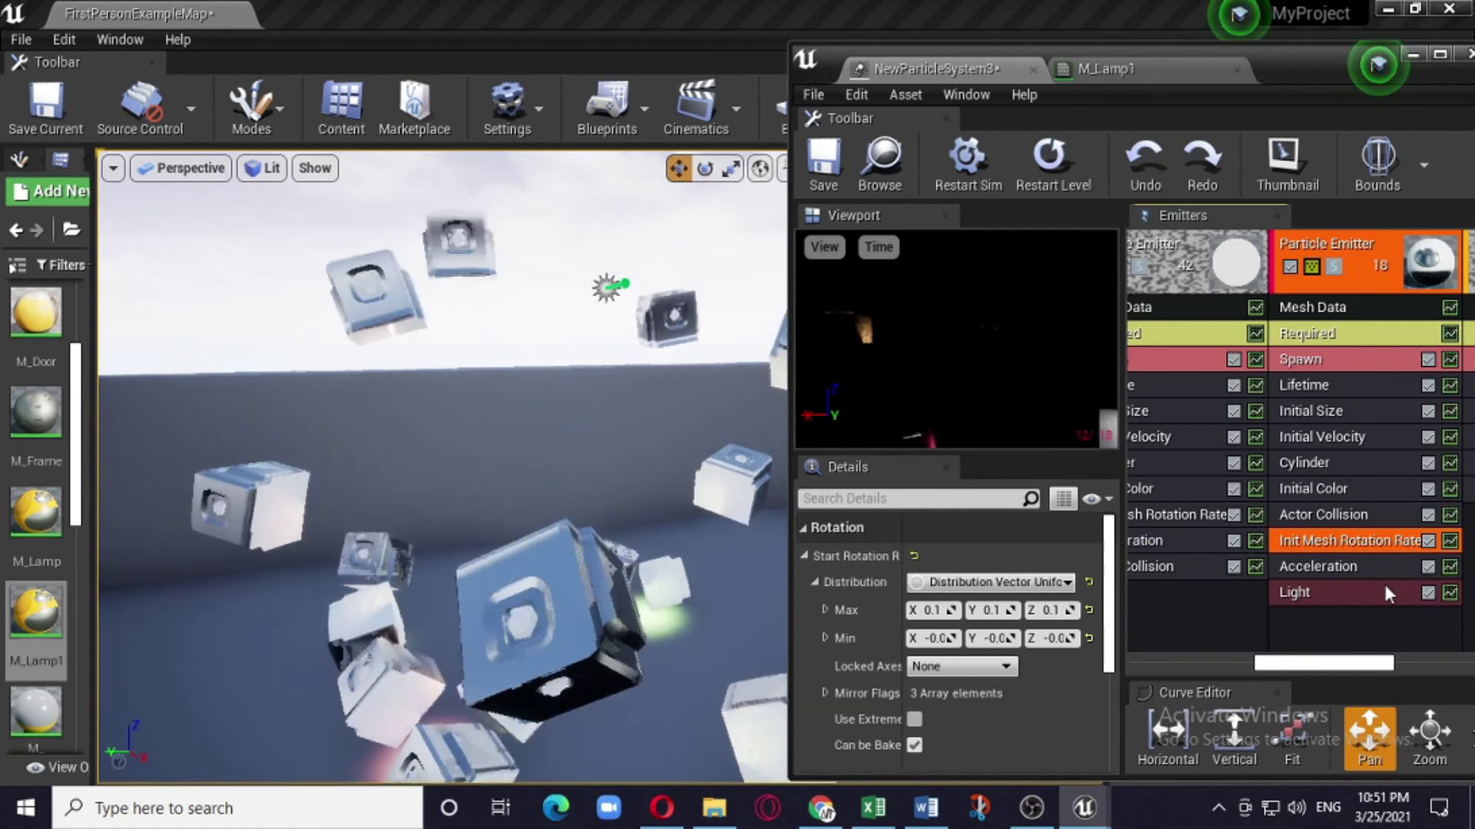
left_click(1382, 591)
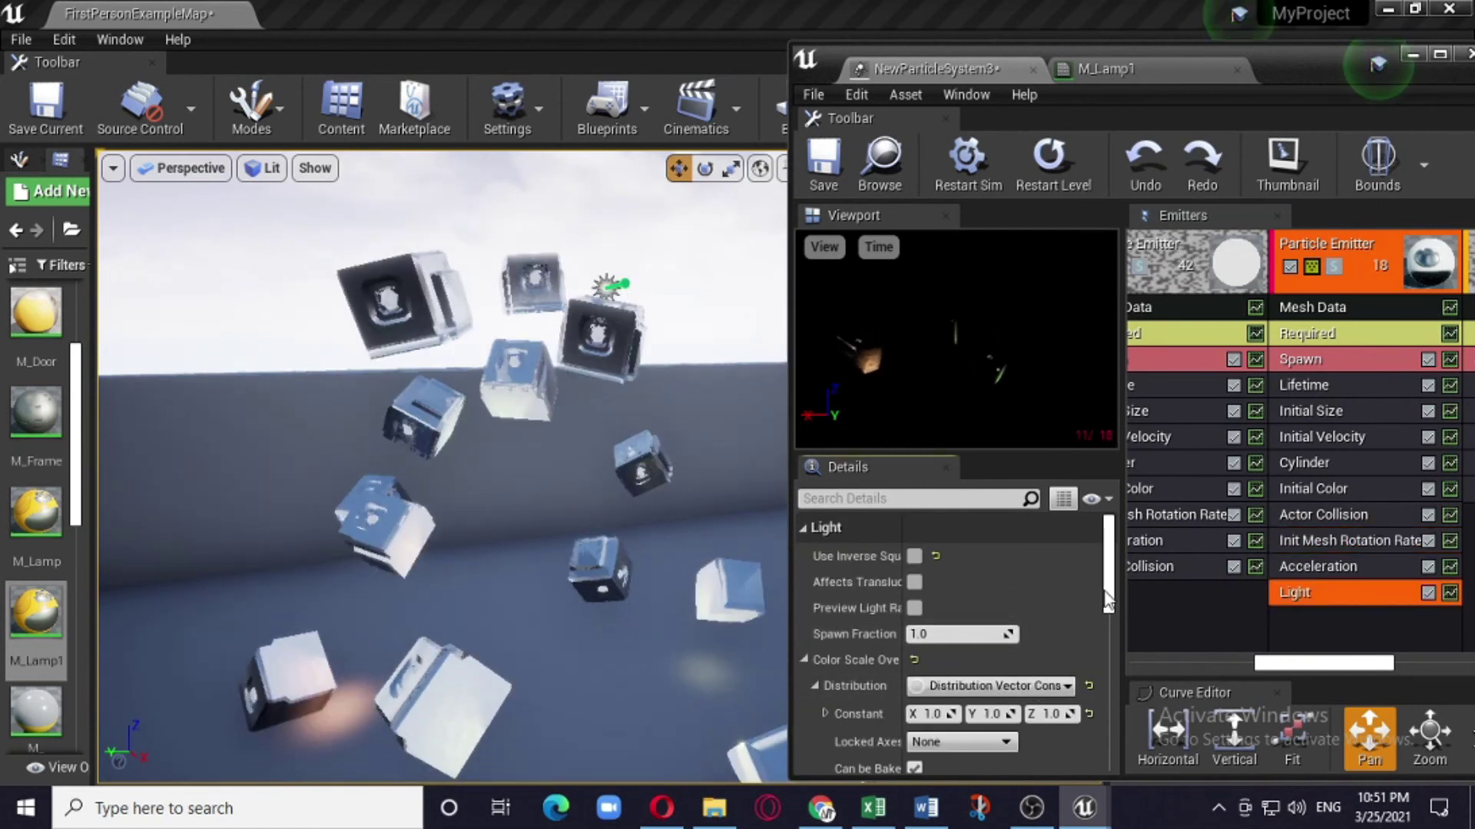
scroll(1106, 599, "down", 7)
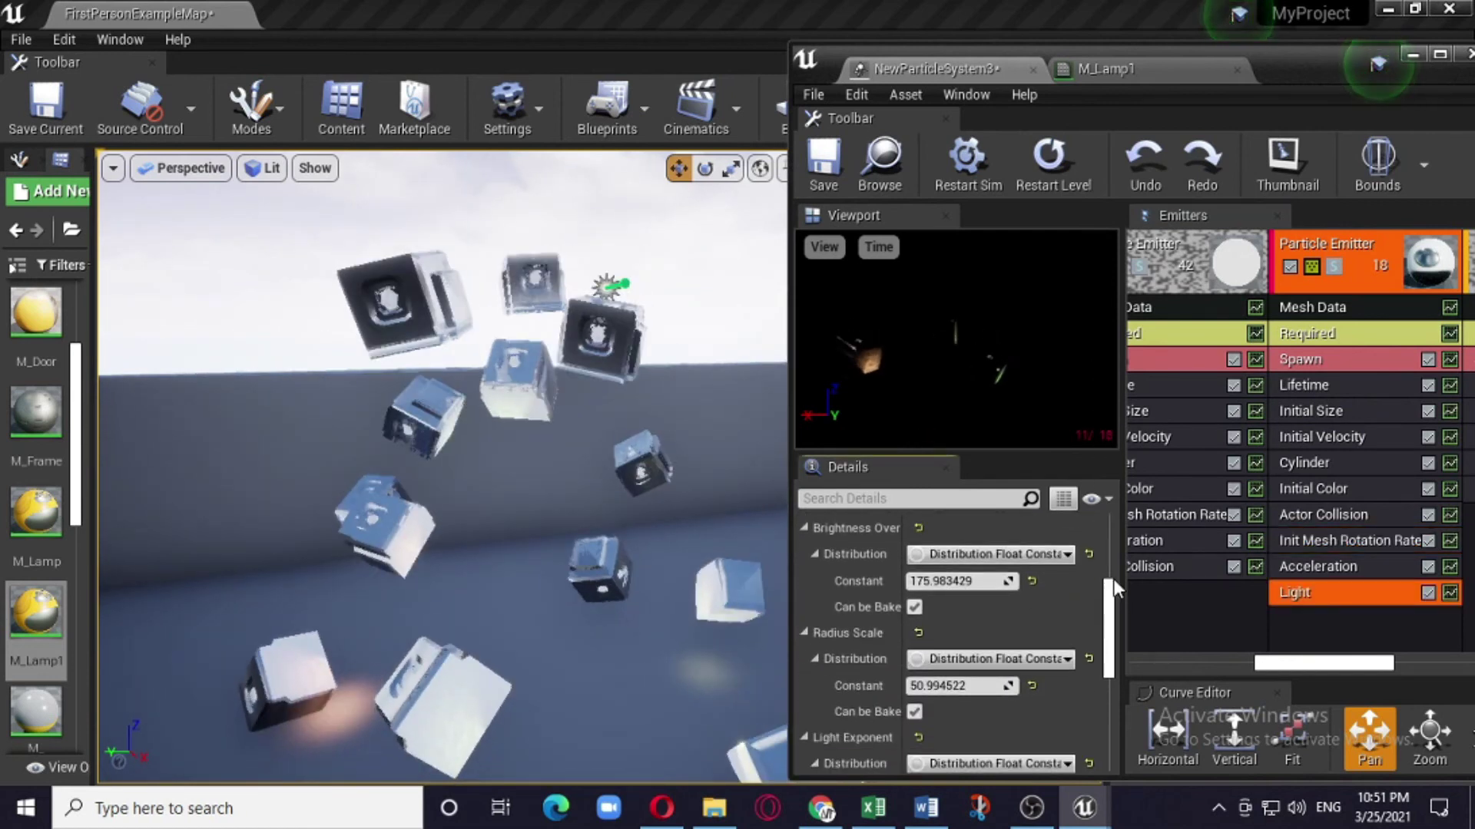
scroll(1113, 576, "up", 3)
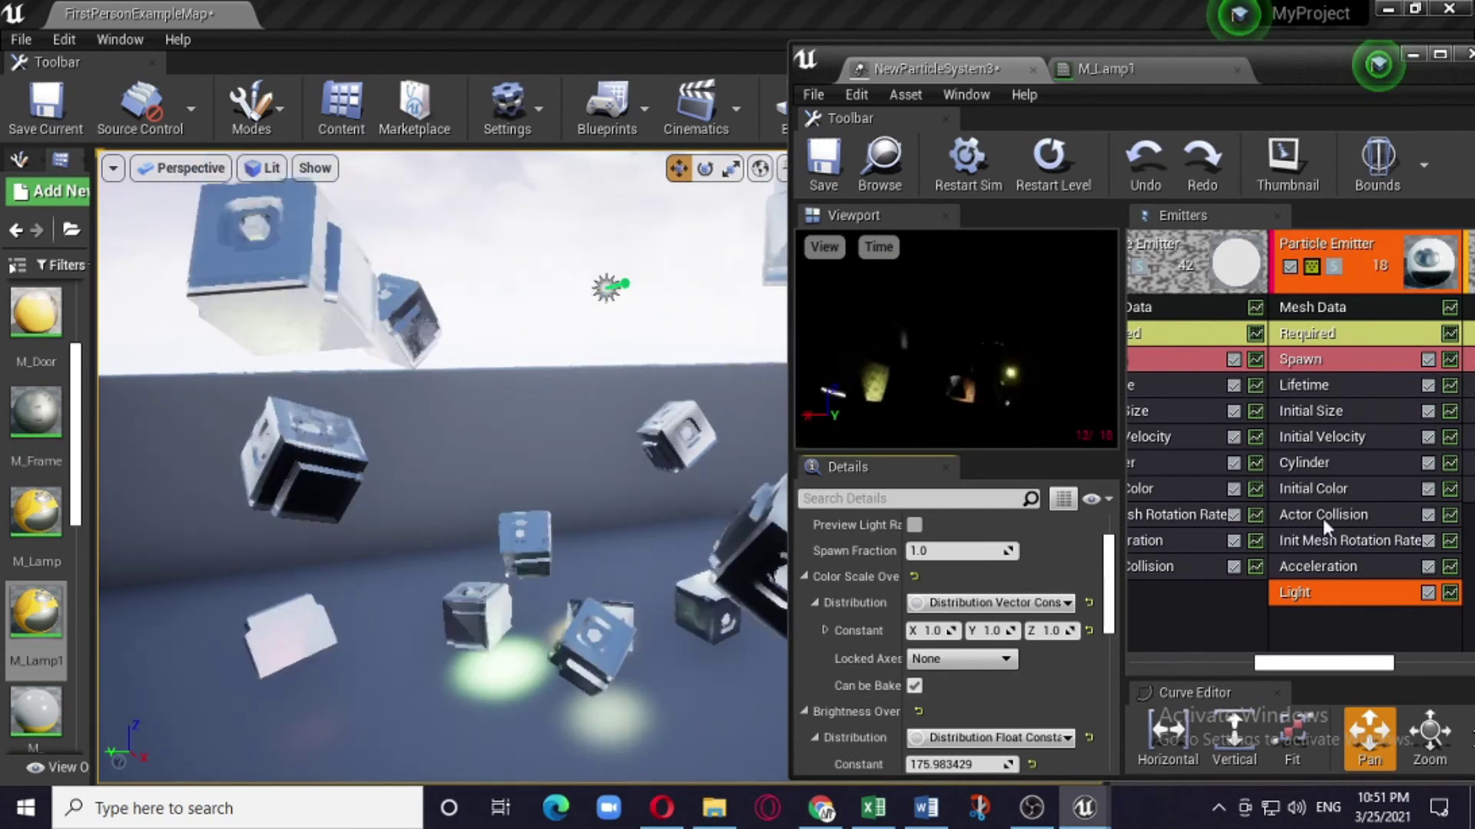
left_click(1344, 511)
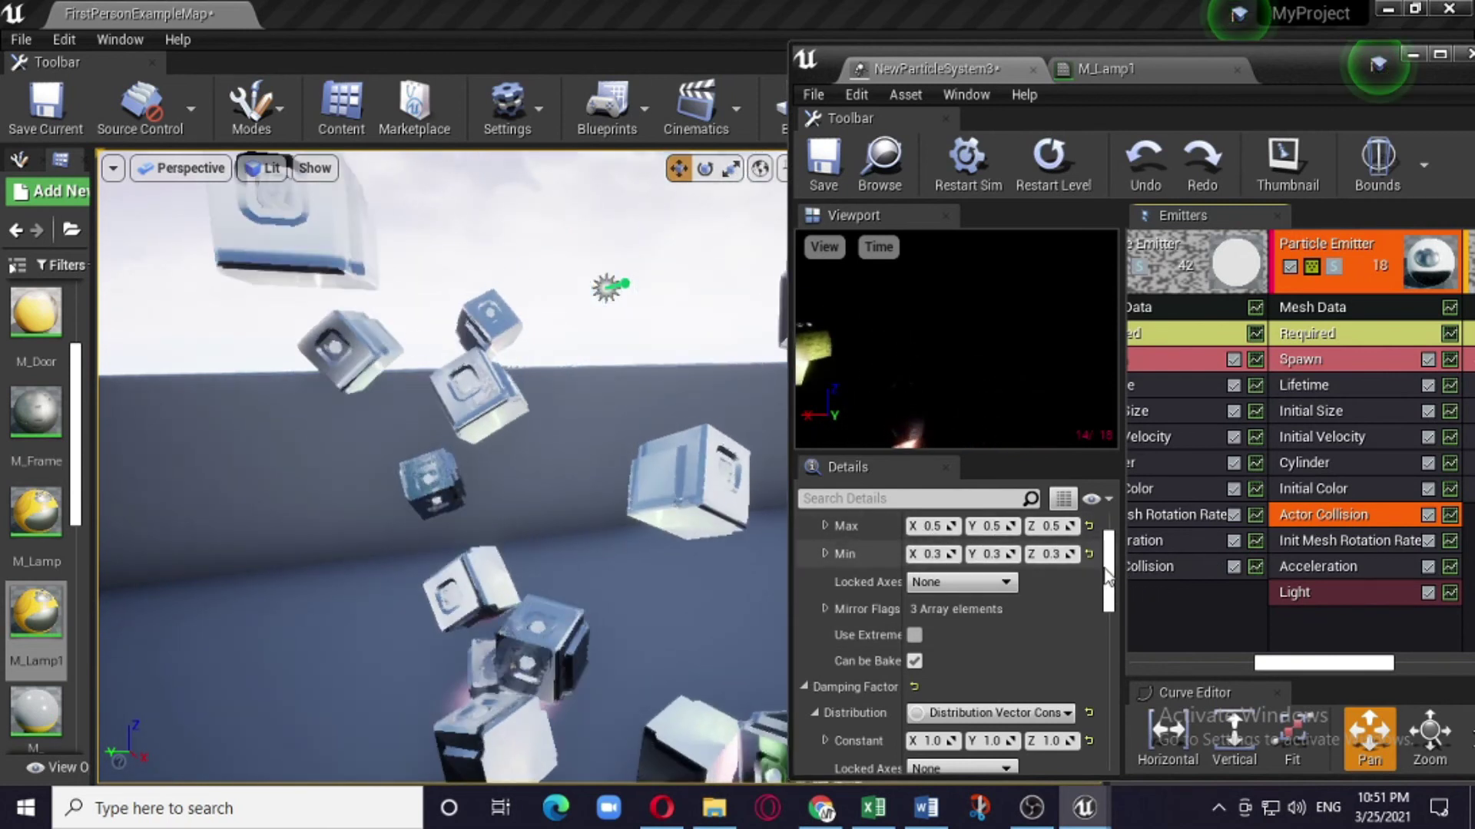
left_click_drag(1108, 568, 1109, 582)
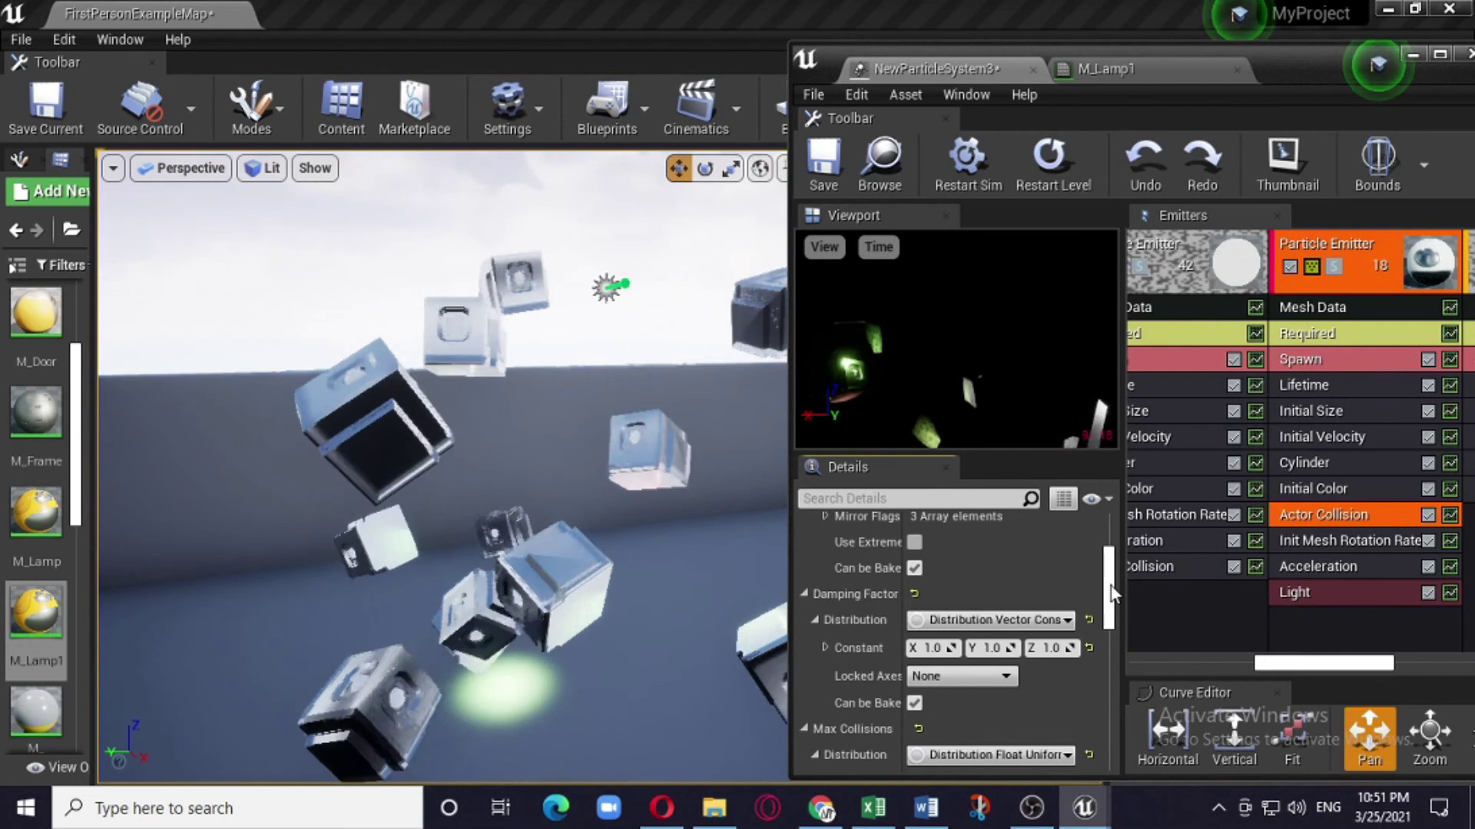
left_click_drag(1110, 585, 1109, 603)
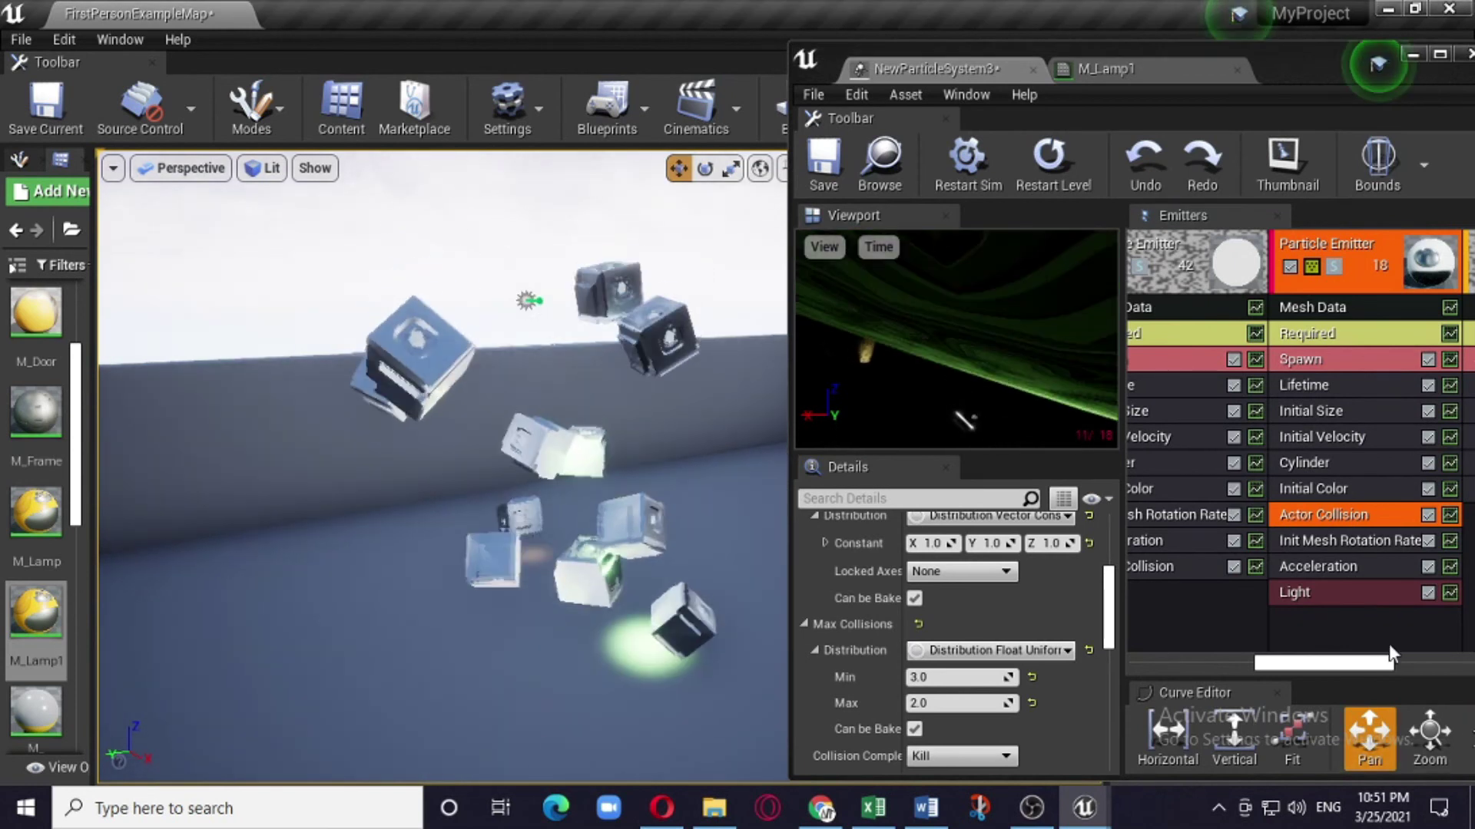
Disable the cube emitter and enable the neighbouring emitter with the plain white material
left_click_drag(1370, 662, 1333, 661)
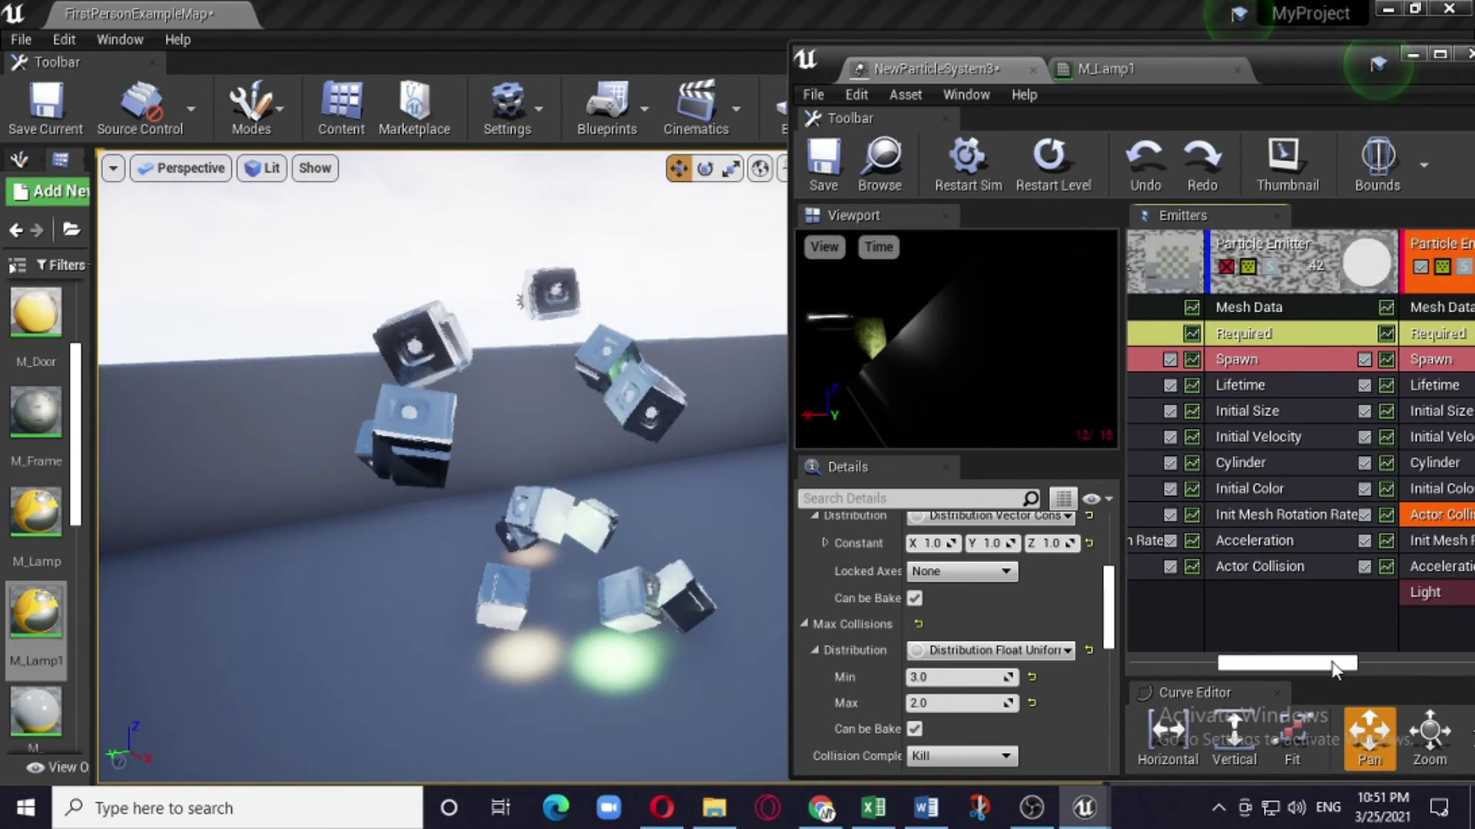
left_click(1421, 265)
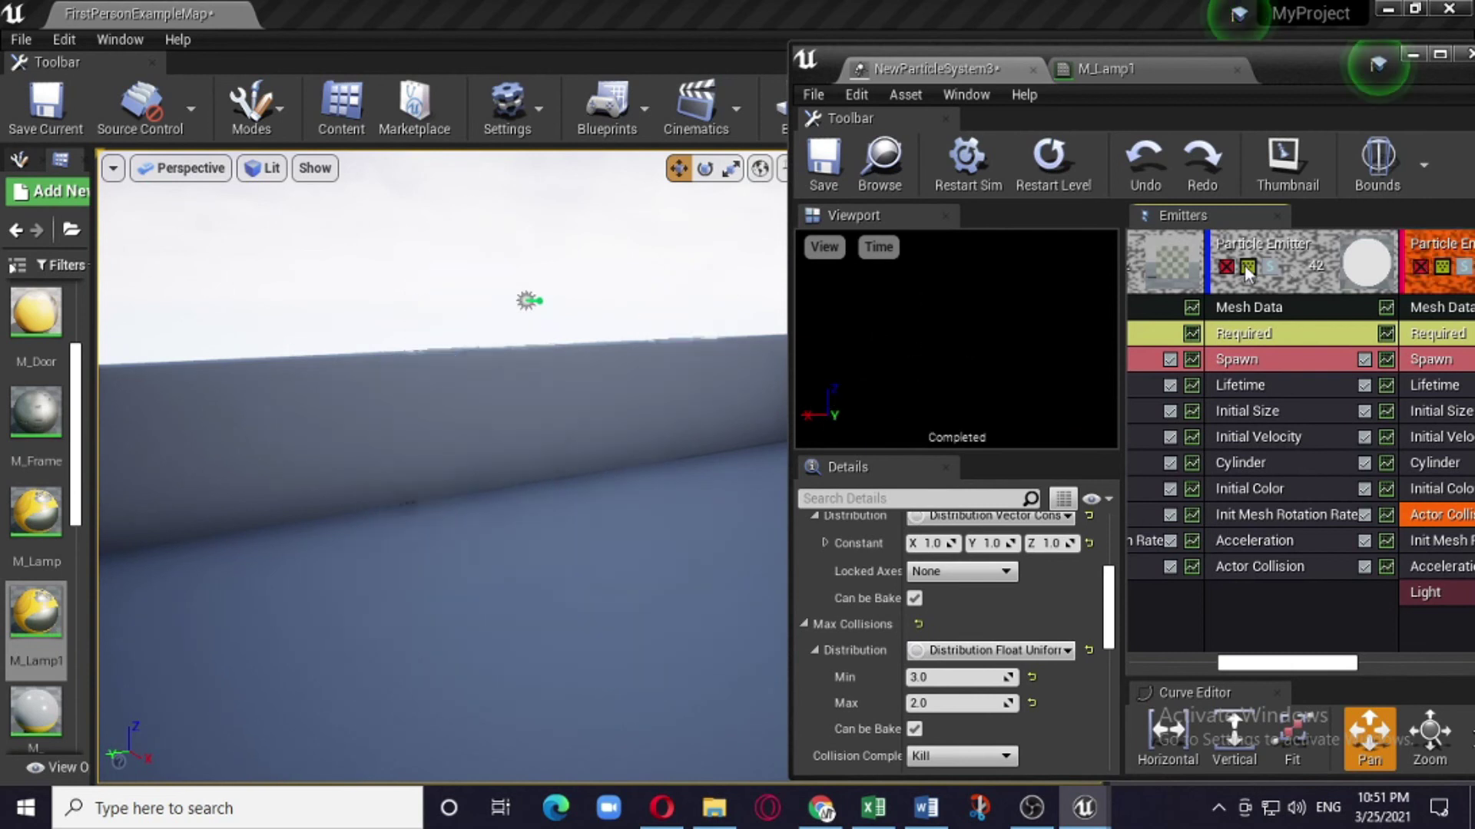
left_click(1226, 266)
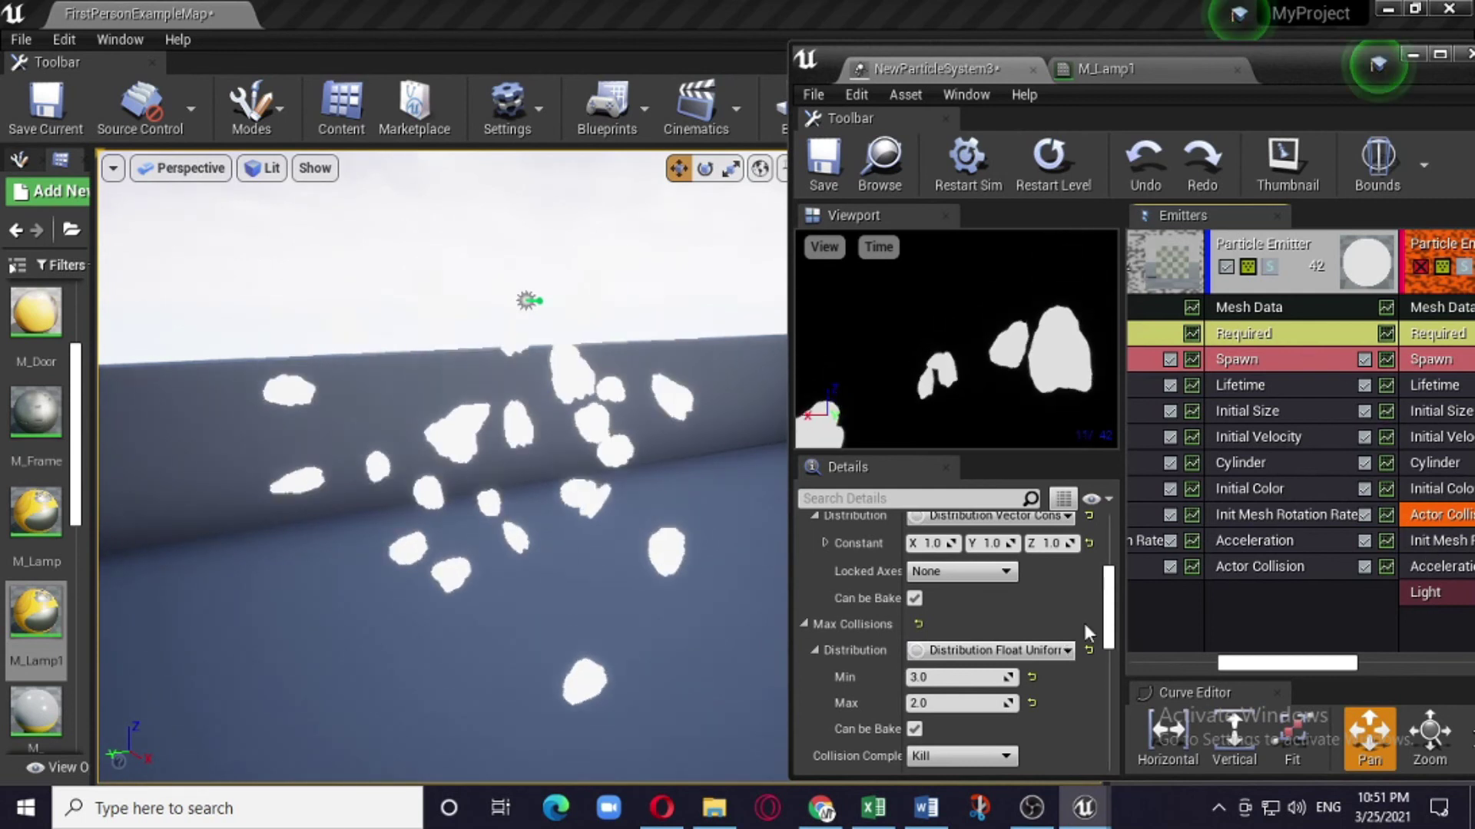
Examine the white emitter's Cylinder, Acceleration and Actor Collision module settings
left_click_drag(1109, 636, 1109, 579)
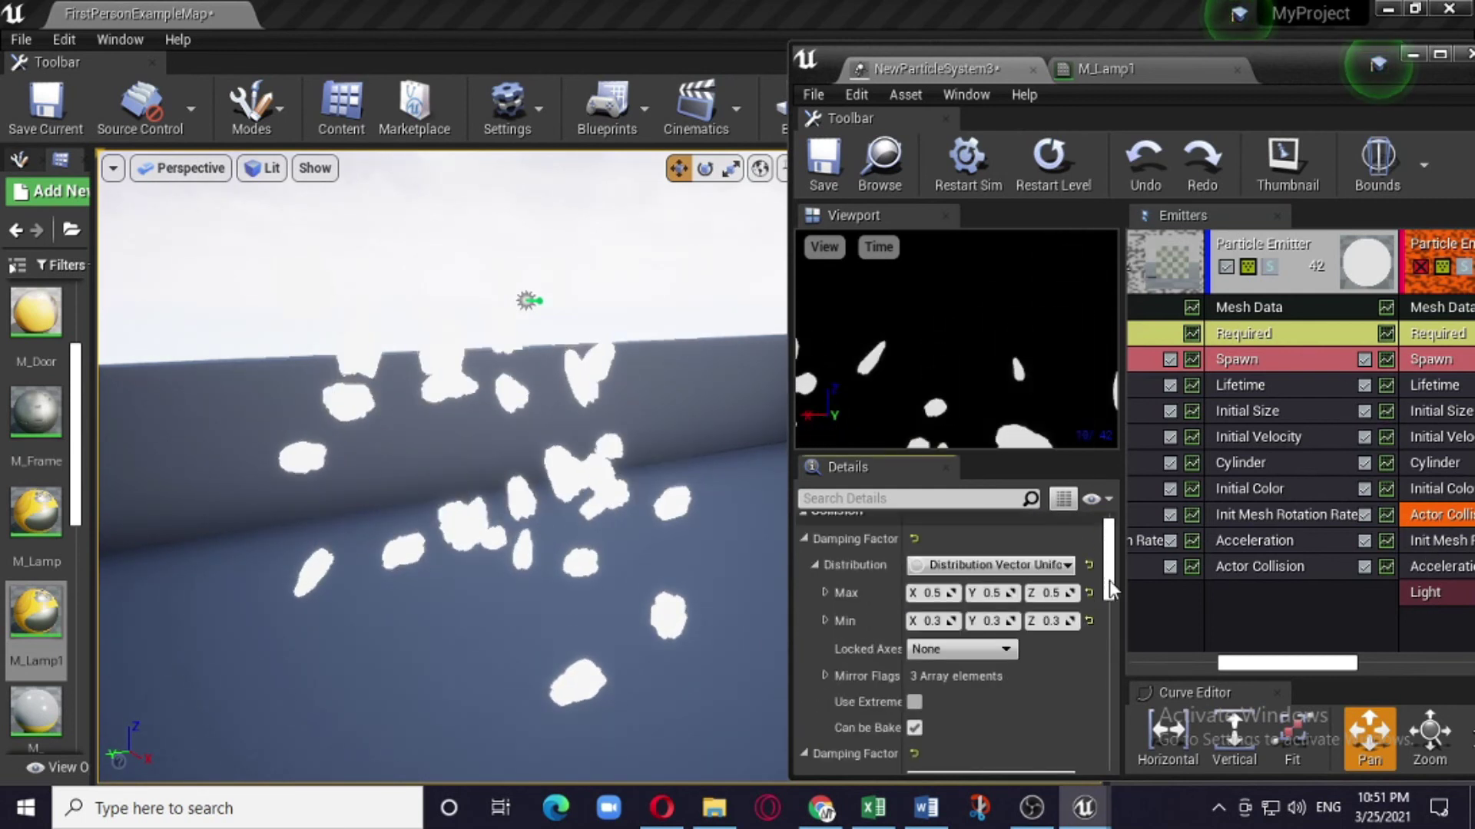
left_click(1272, 459)
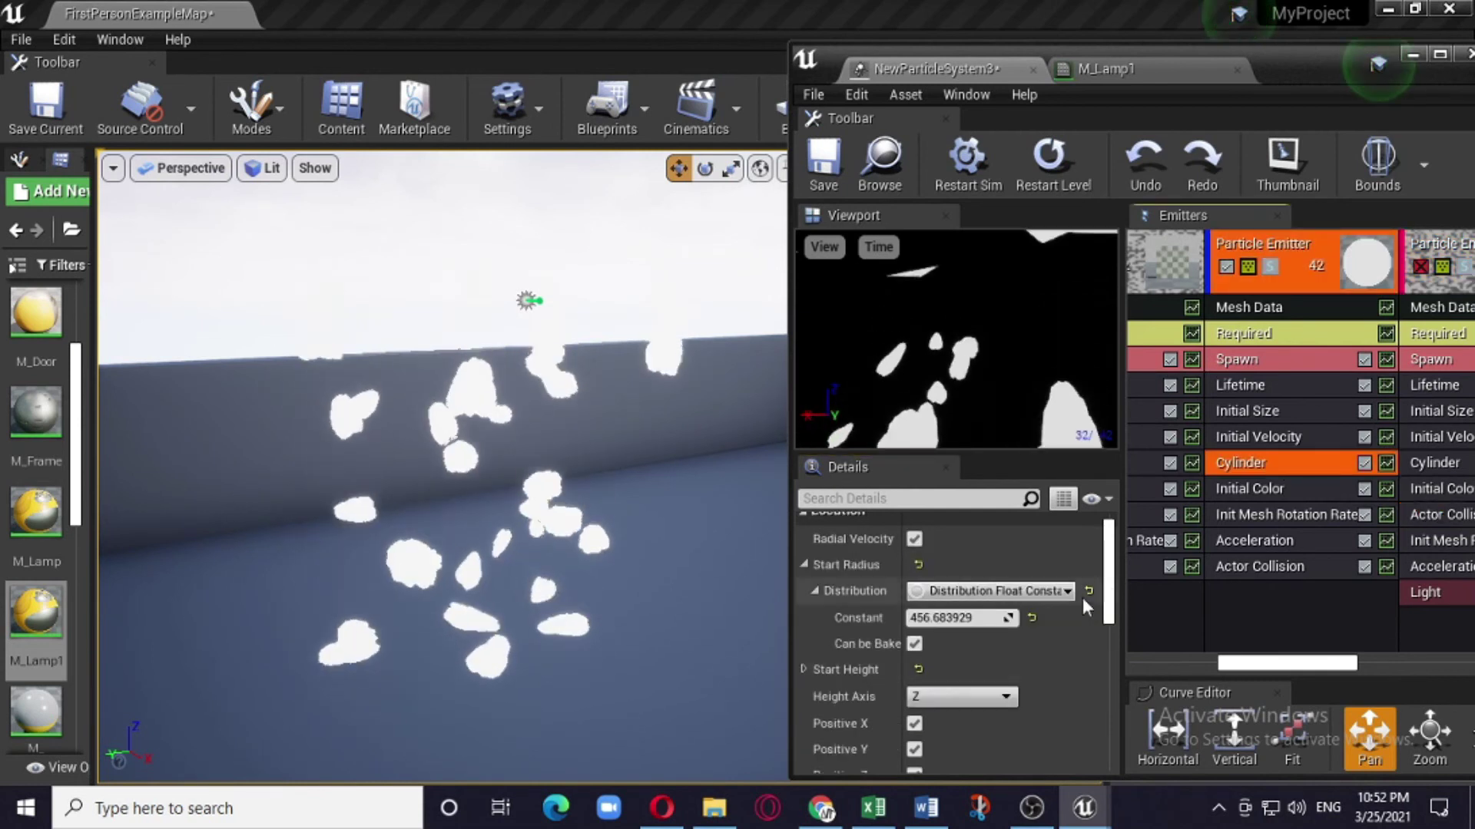
left_click_drag(1106, 572, 1106, 556)
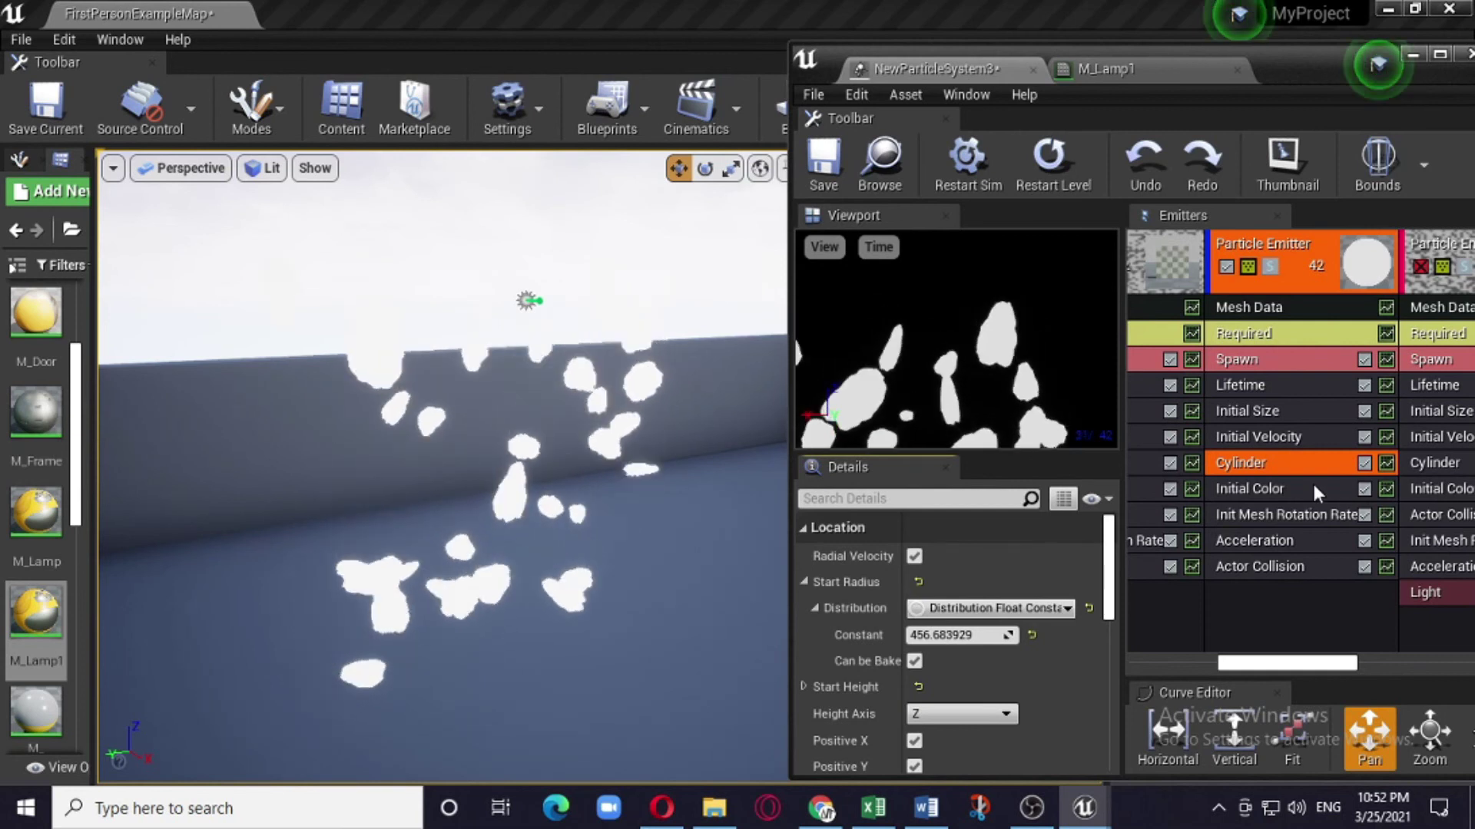
left_click(1277, 543)
left_click(1285, 565)
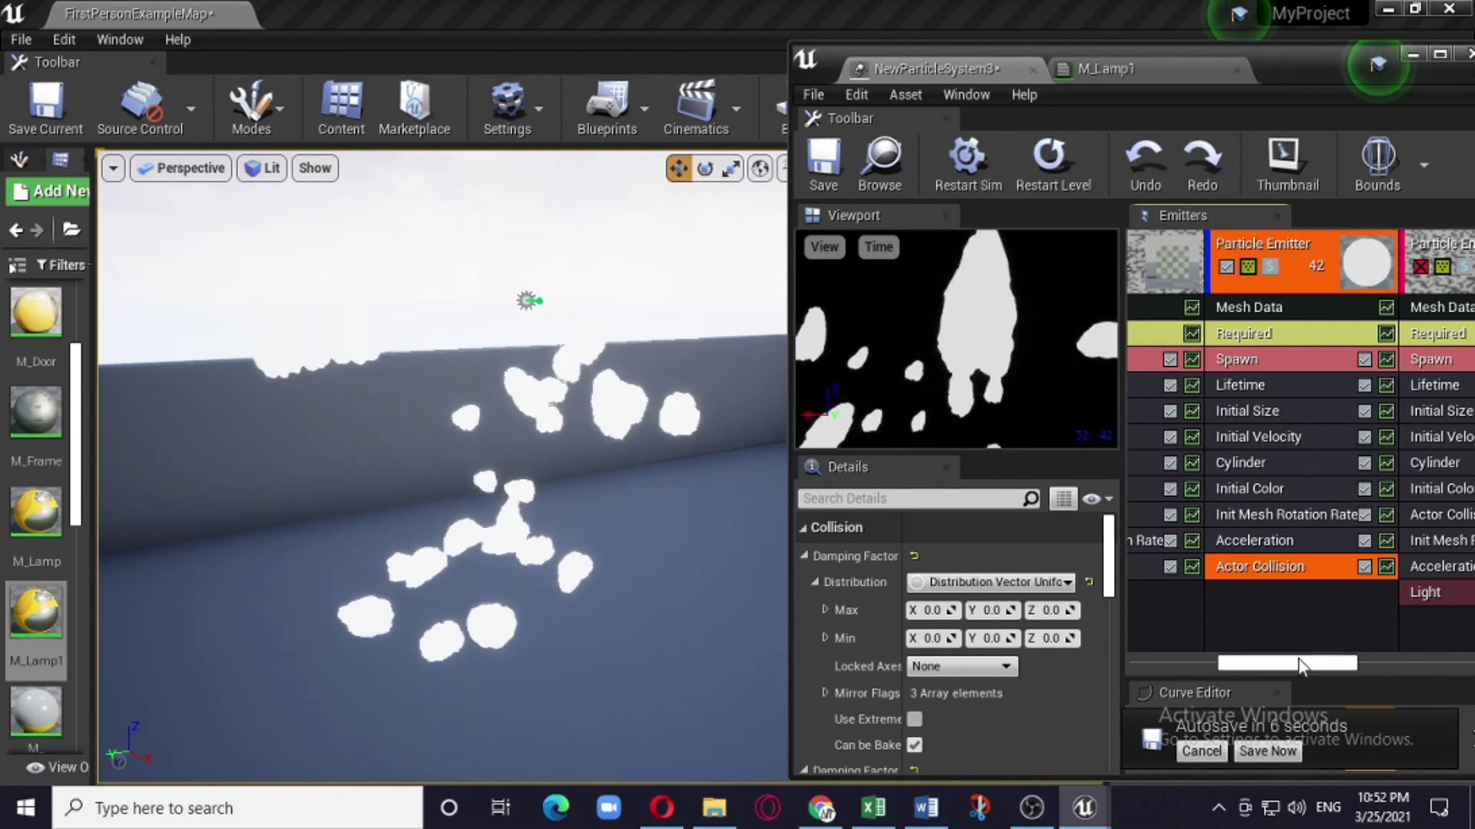
Disable the white emitter and enable the emitter with the checkered material
left_click(1226, 266)
left_click_drag(1275, 666, 1227, 667)
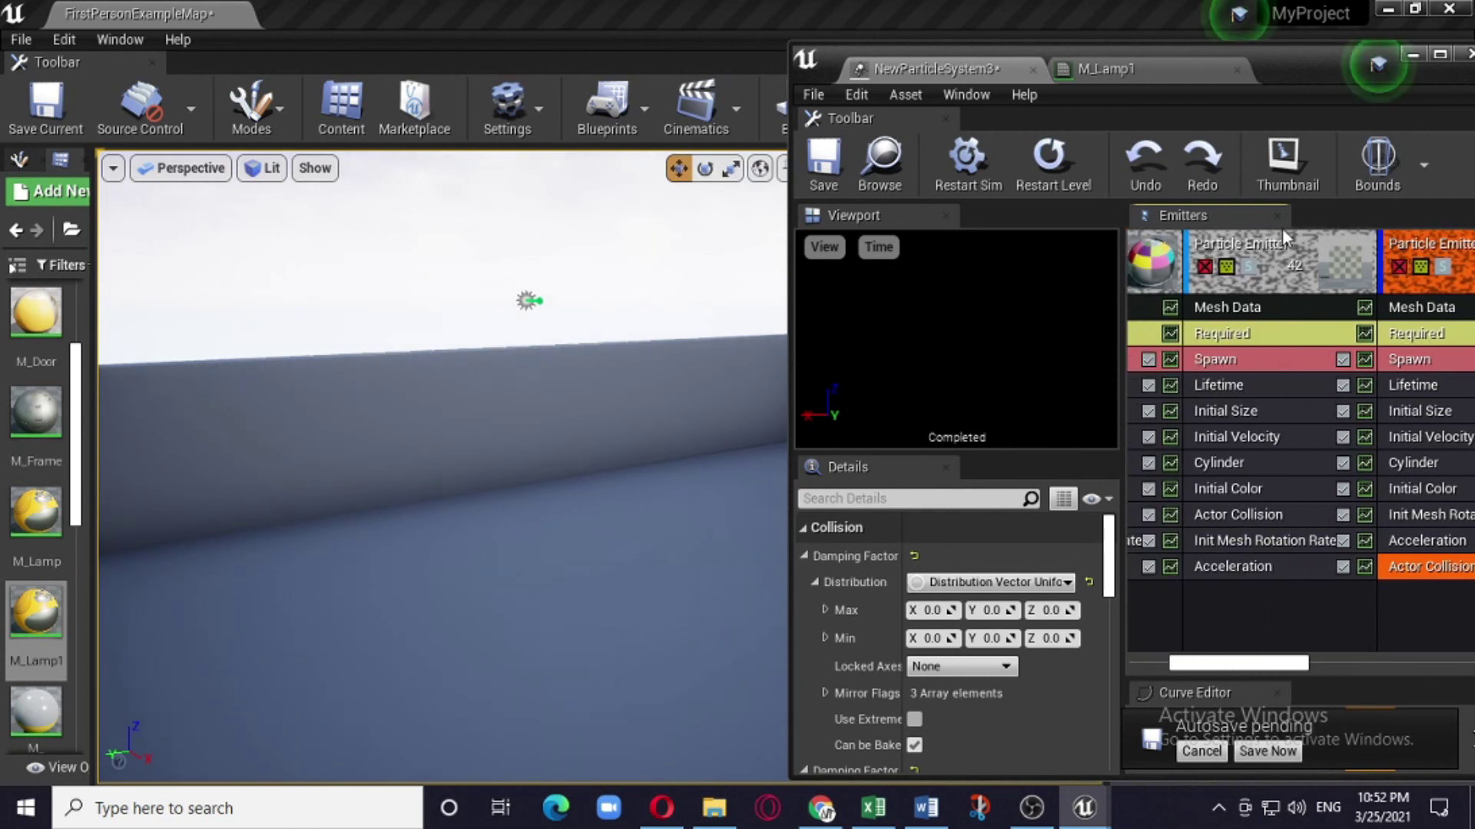
left_click(1203, 266)
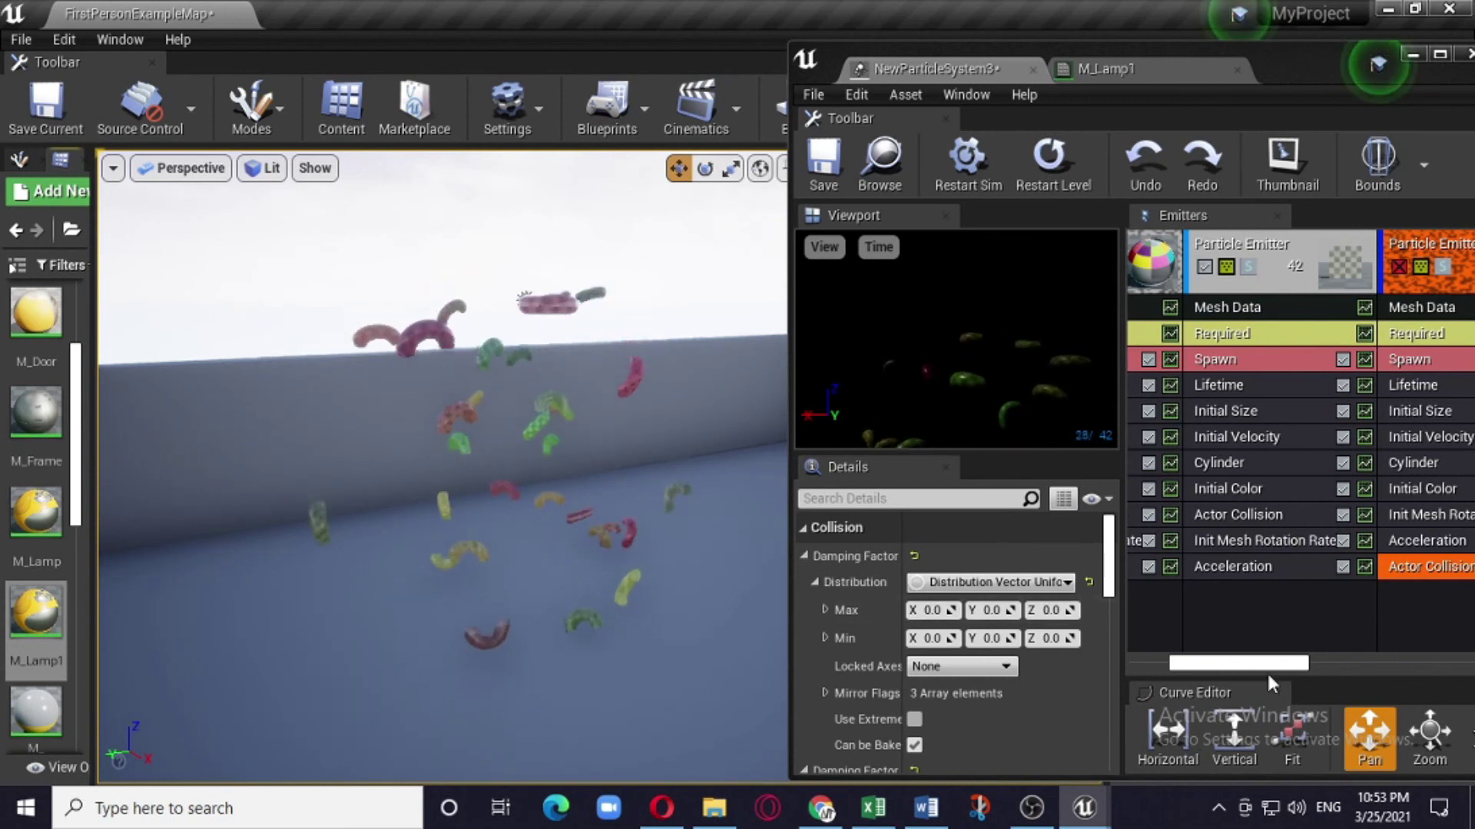
Bring up the M_Lamp1 material graph, widen the details area and select the M_Lamp1 result node
left_click(1171, 66)
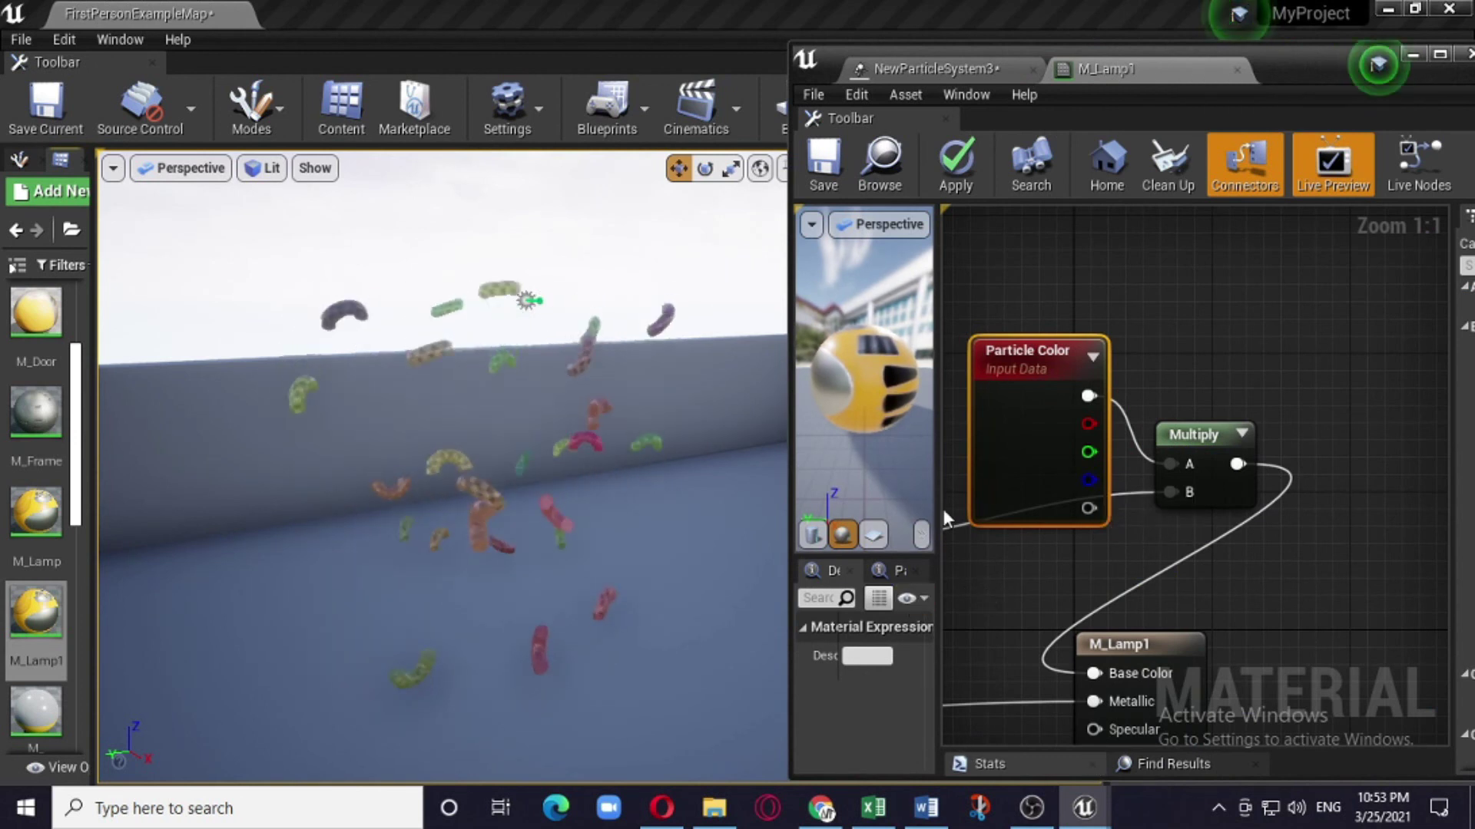
left_click_drag(1031, 466, 1031, 476)
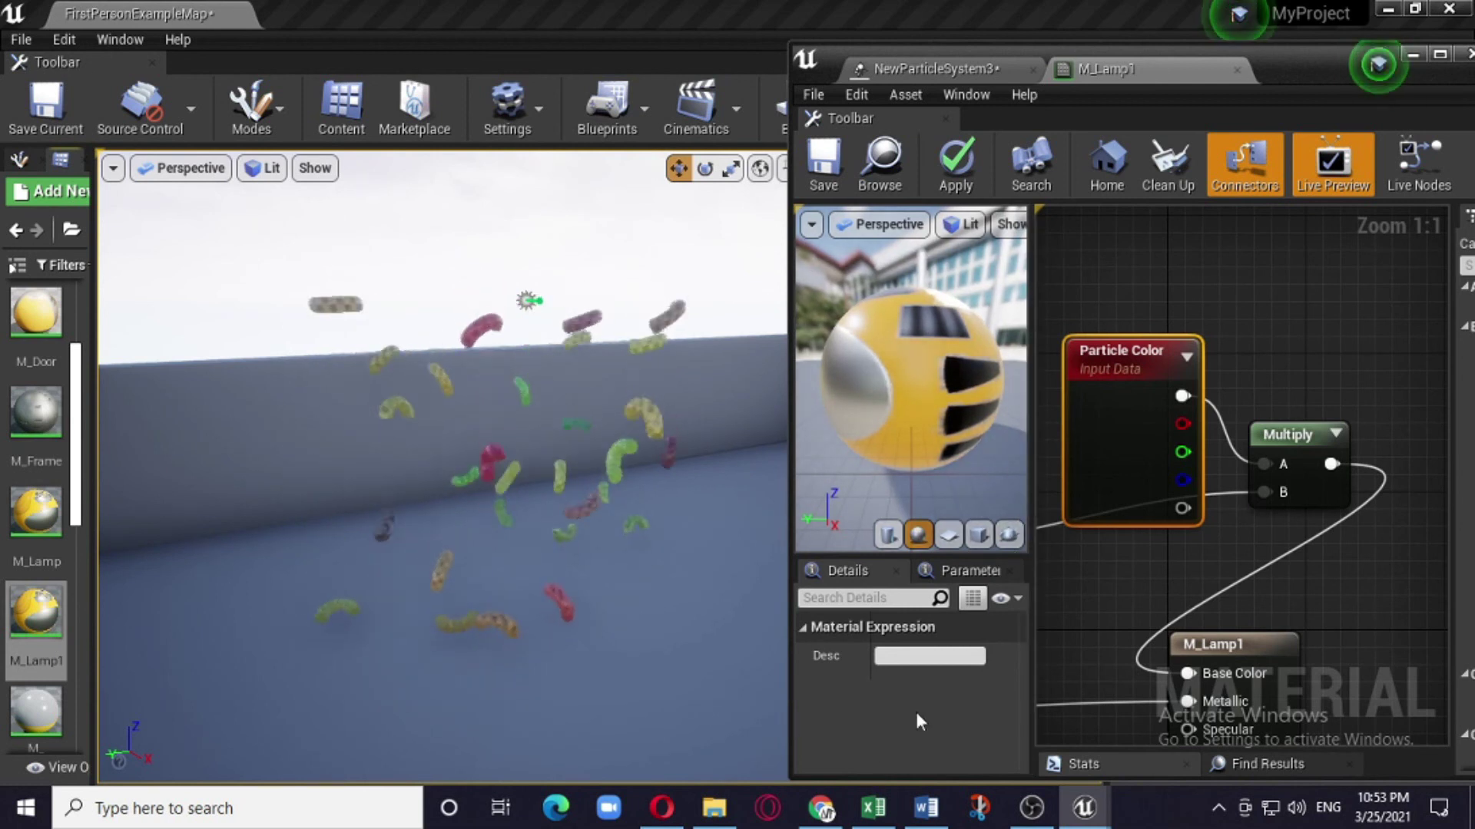
right_click_drag(1335, 593, 1293, 486)
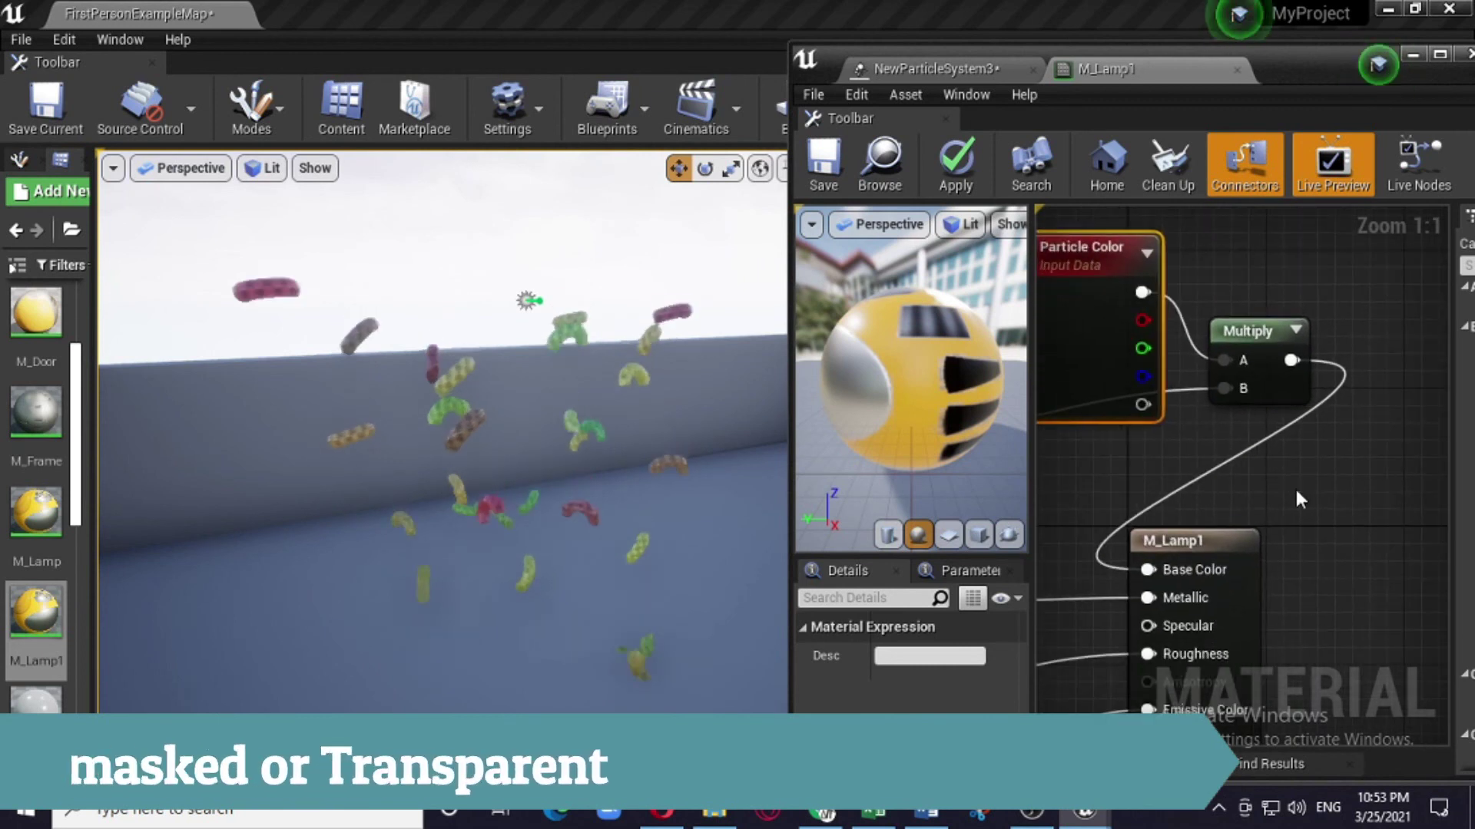
scroll(1294, 486, "down", 8)
scroll(1335, 514, "up", 7)
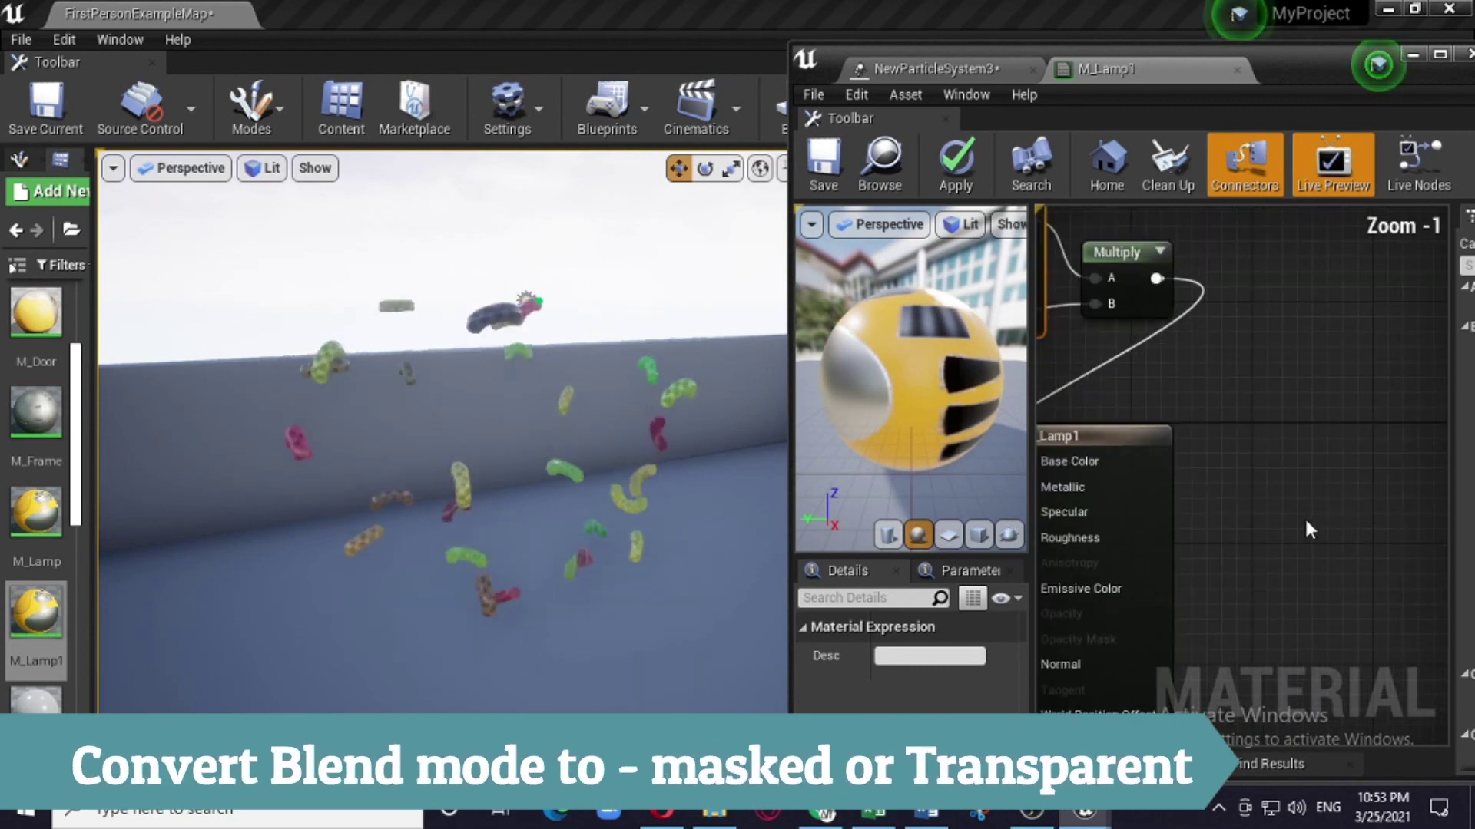
right_click_drag(1304, 517, 1345, 467)
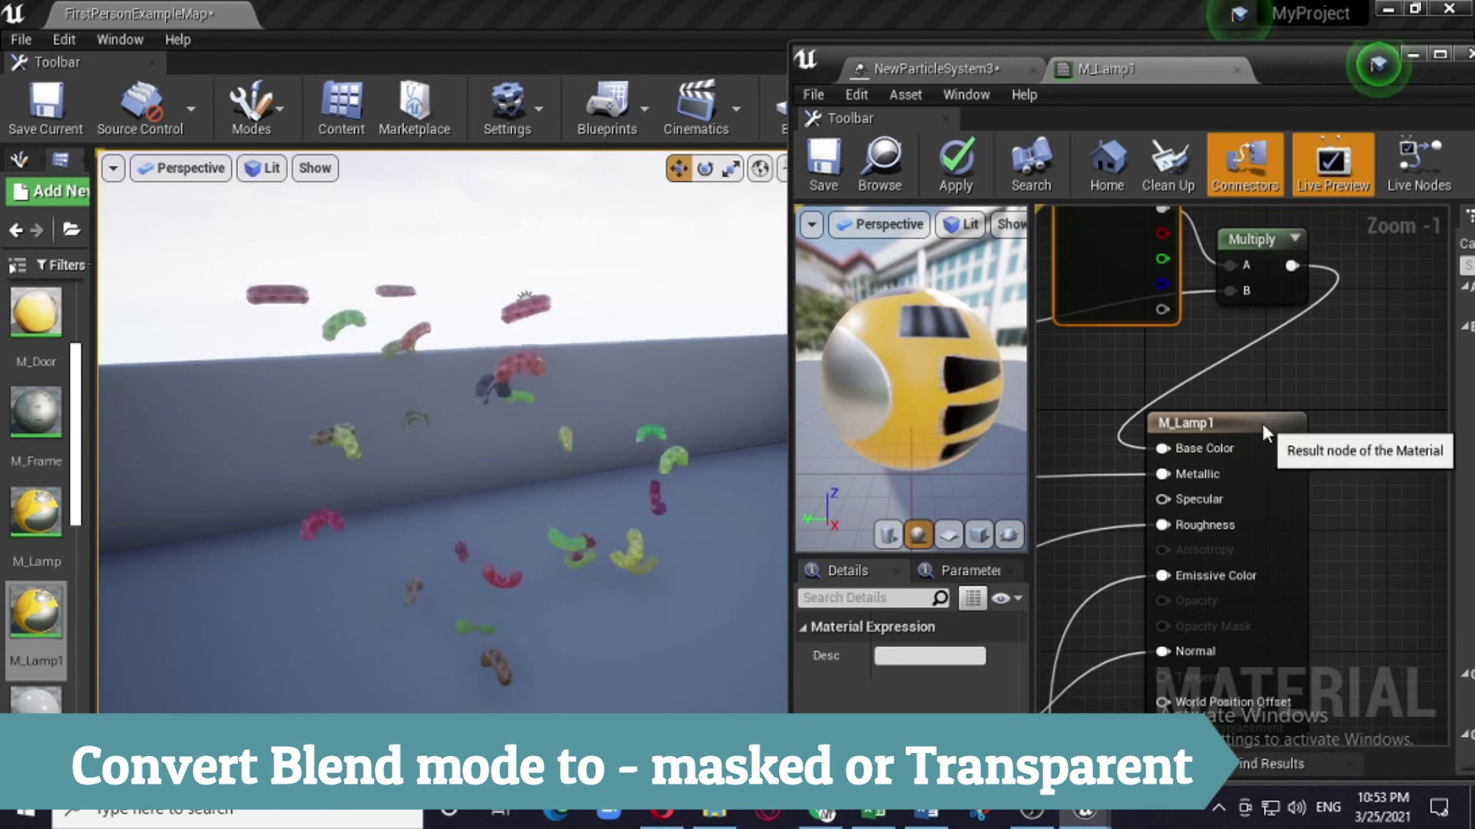
left_click(1275, 424)
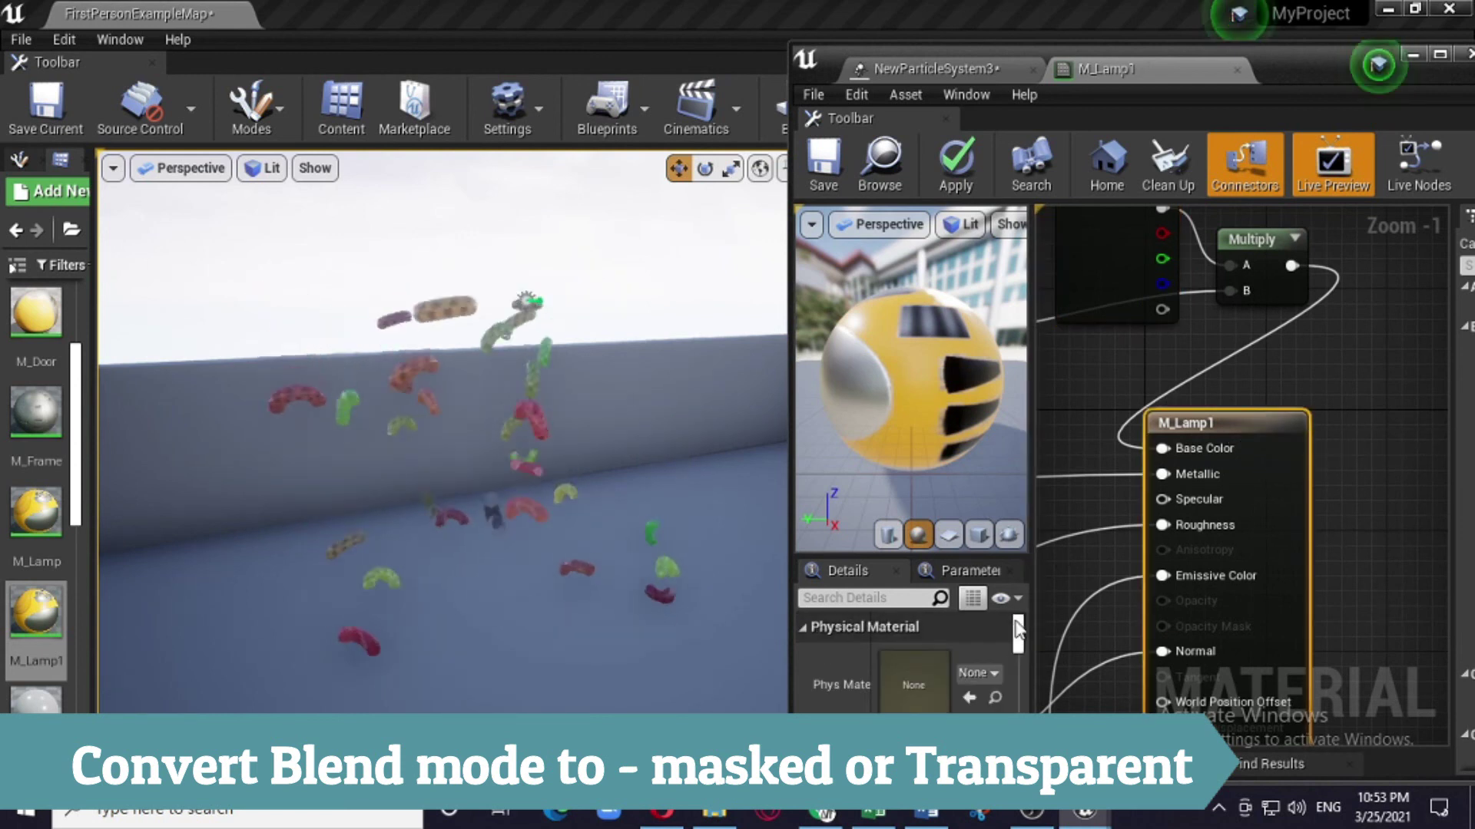
Set the M_Lamp1 material's Blend Mode to Translucent and save the material
scroll(1015, 637, "down", 3)
scroll(1019, 630, "up", 3)
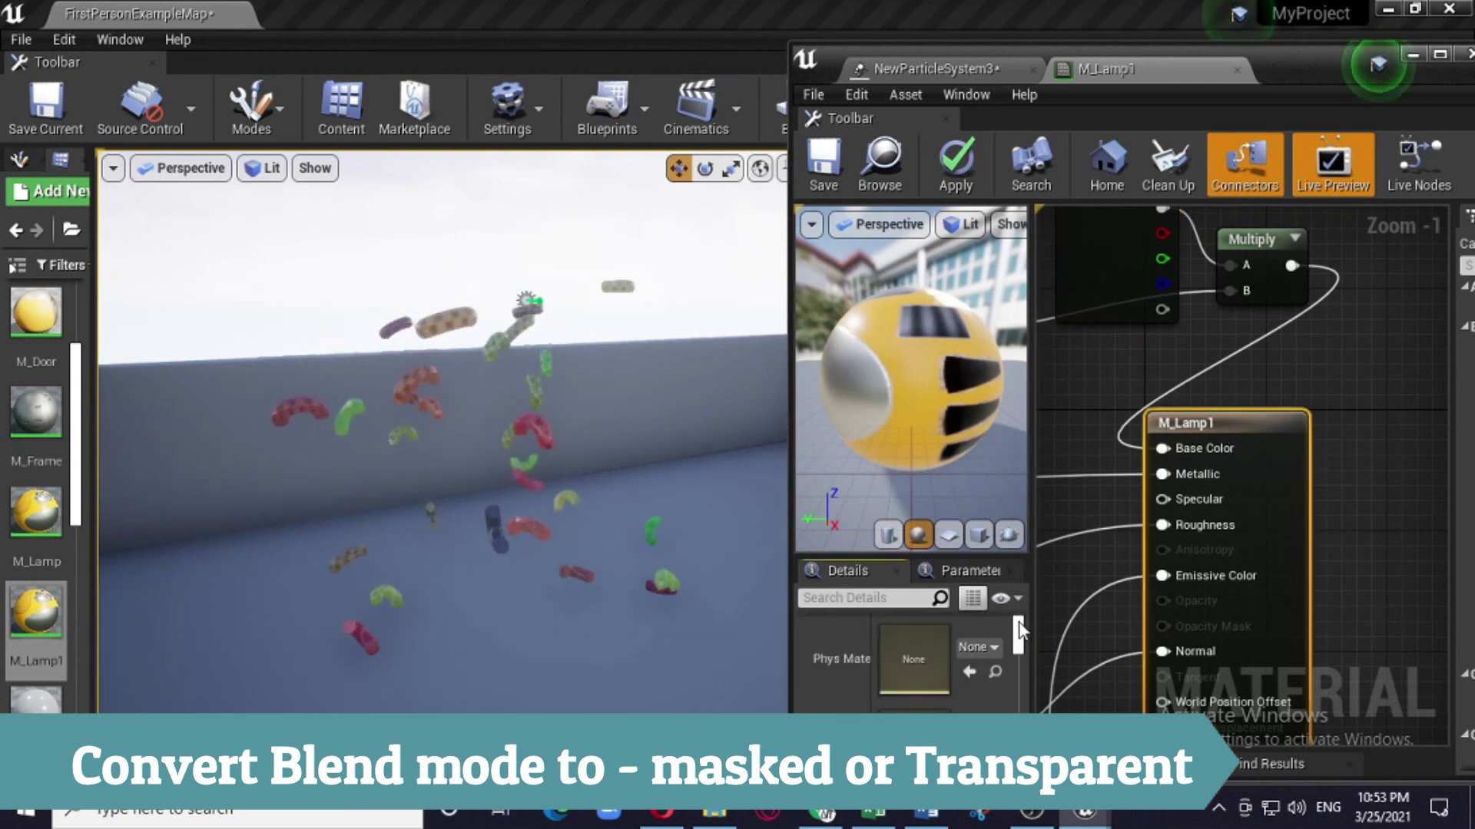
left_click_drag(1021, 626, 1022, 633)
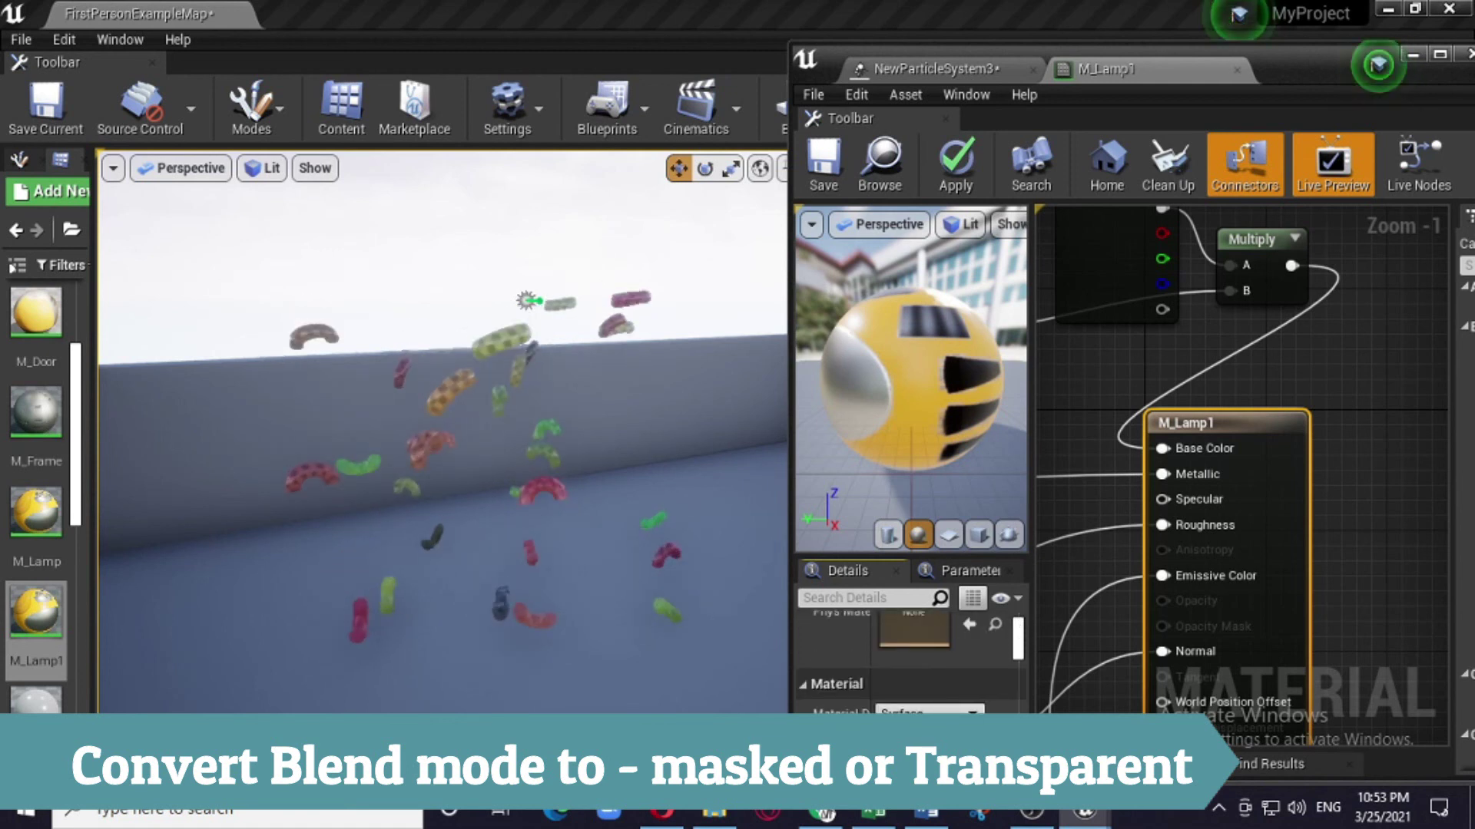
left_click(931, 734)
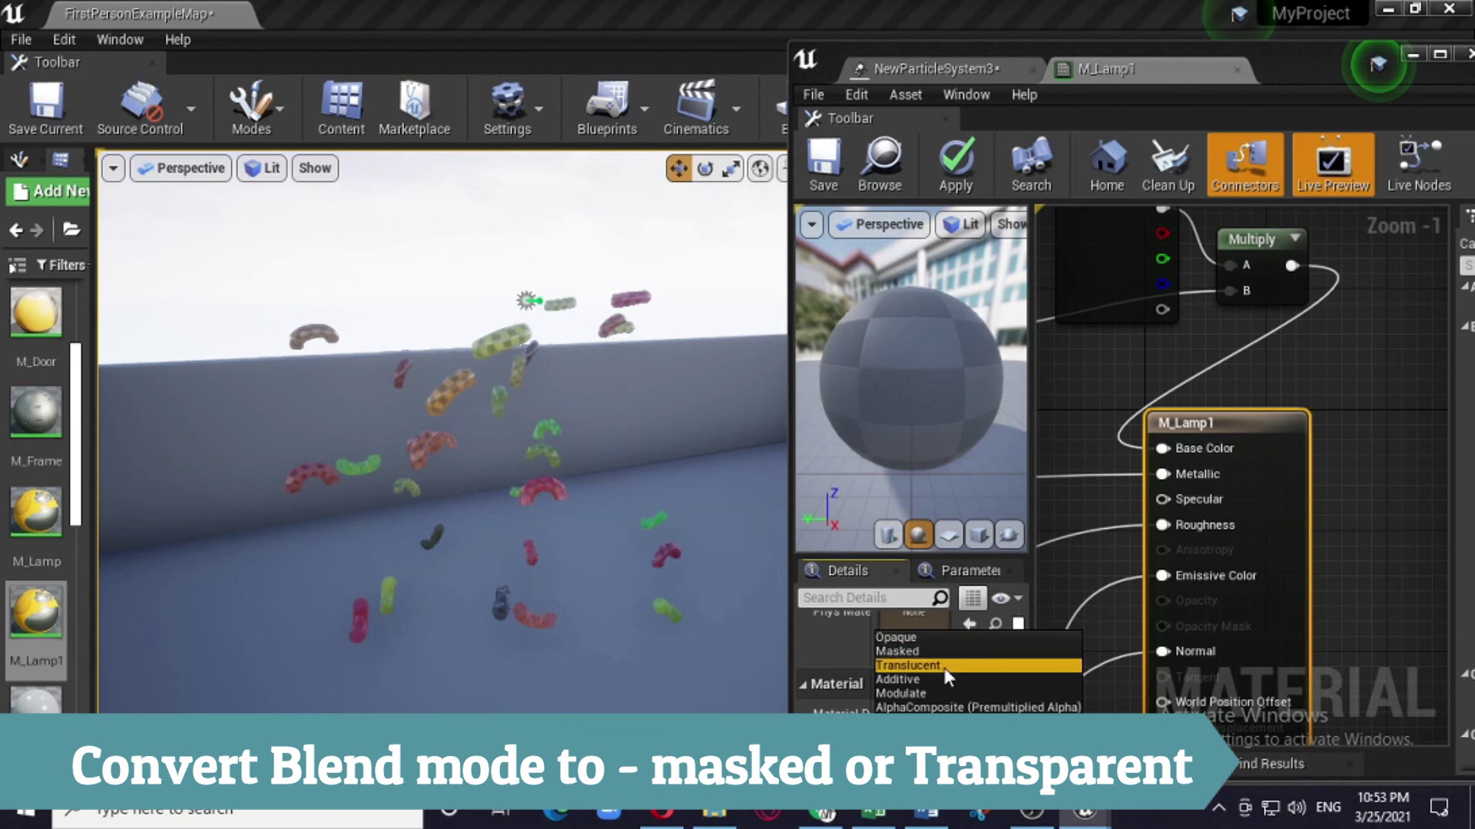
left_click(943, 665)
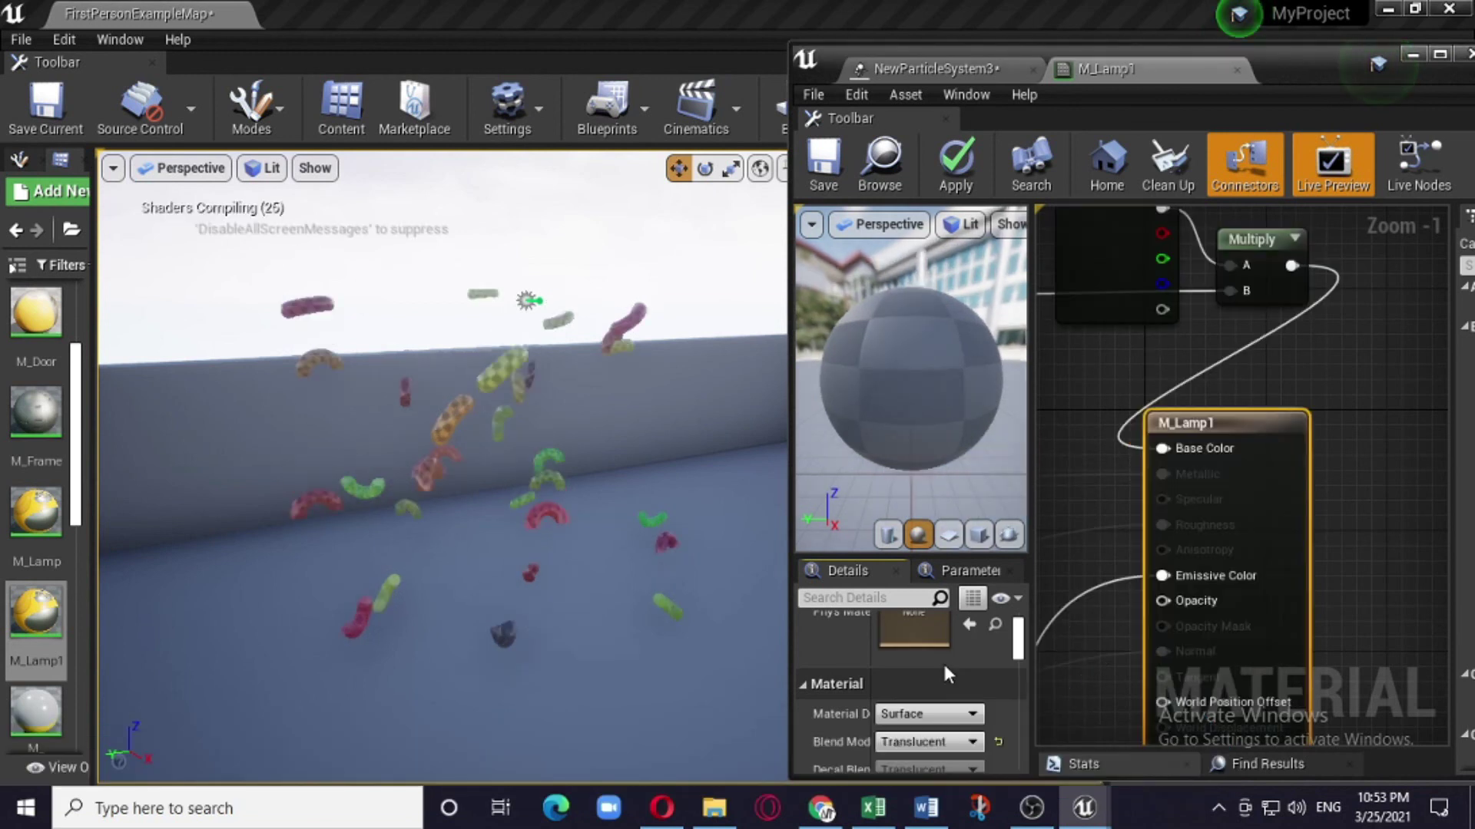
left_click(824, 162)
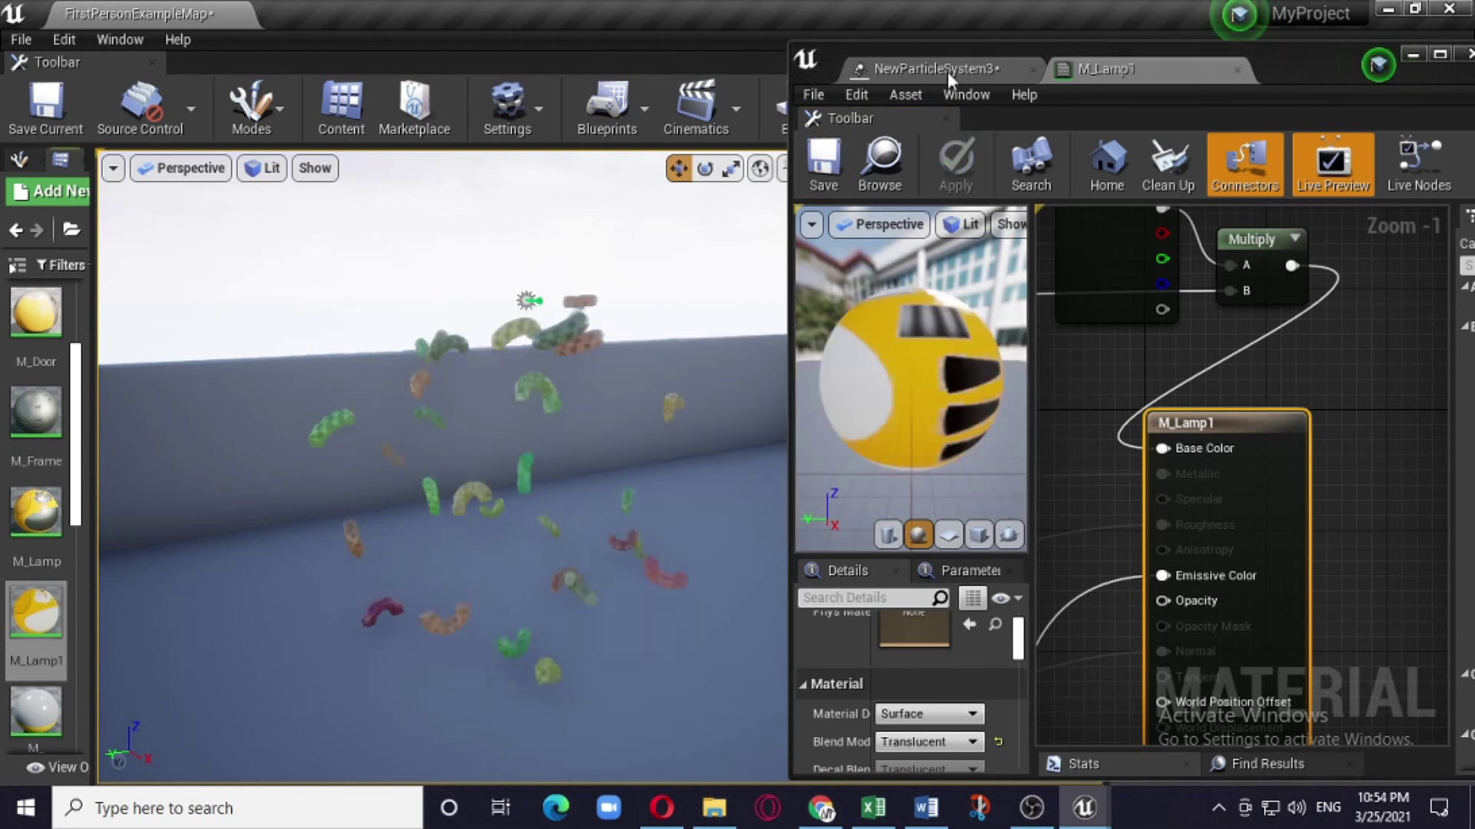
In NewParticleSystem3, enable the multicoloured sphere emitter, disable the checkered emitter and view the spheres in the level
left_click(947, 71)
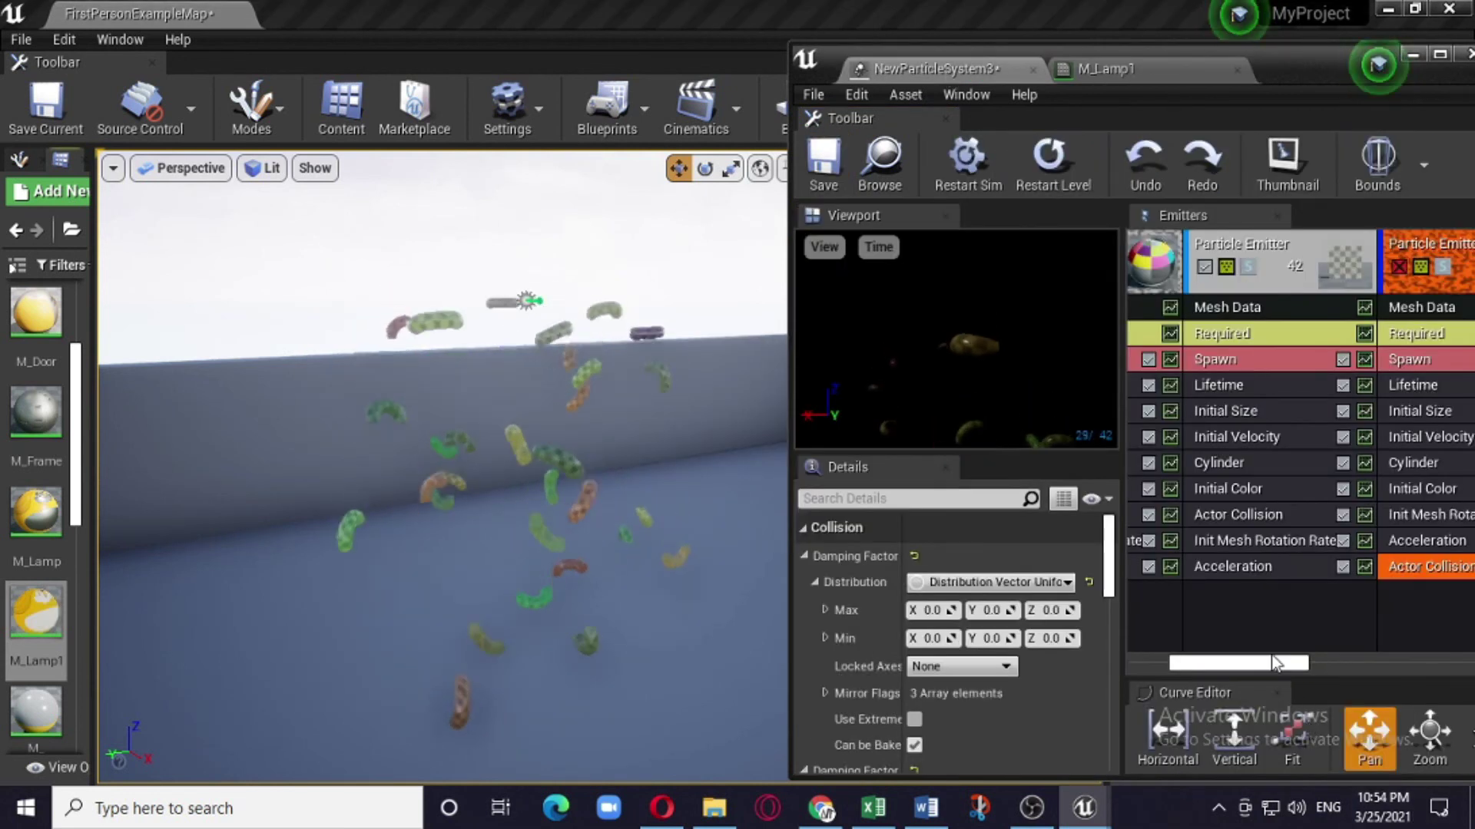
left_click_drag(1275, 664, 1210, 659)
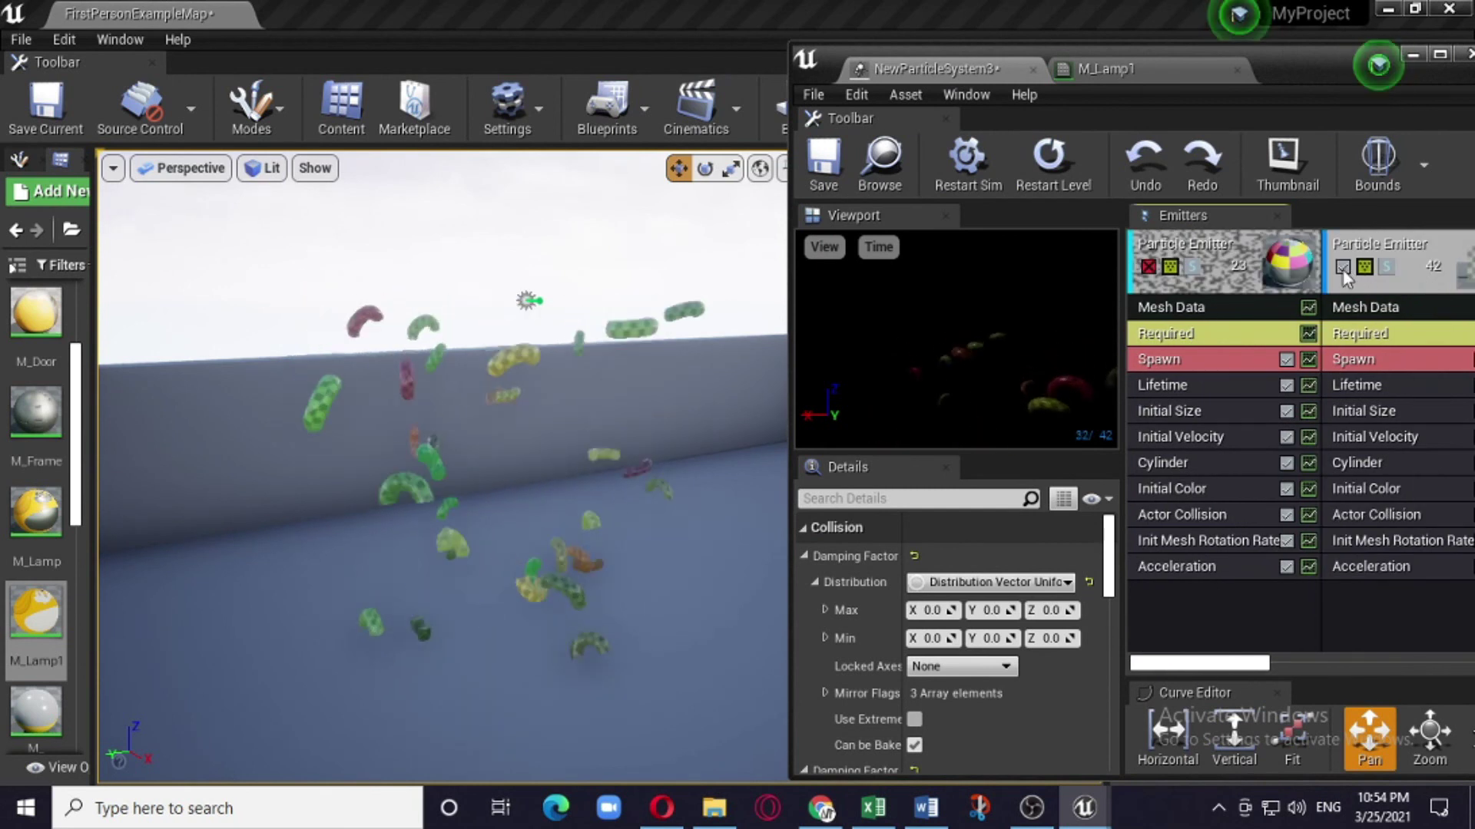
left_click(1148, 266)
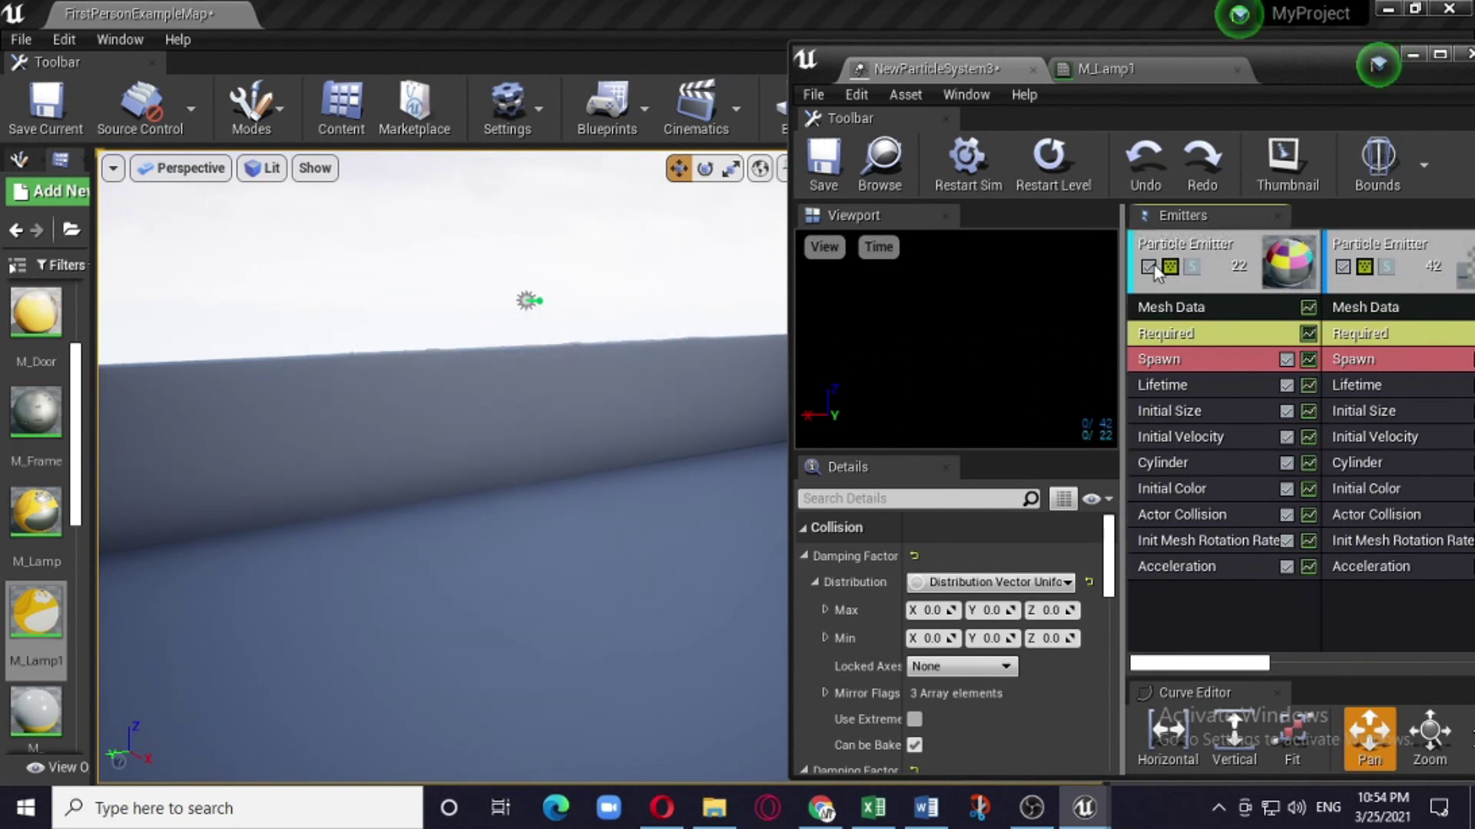
left_click(1342, 267)
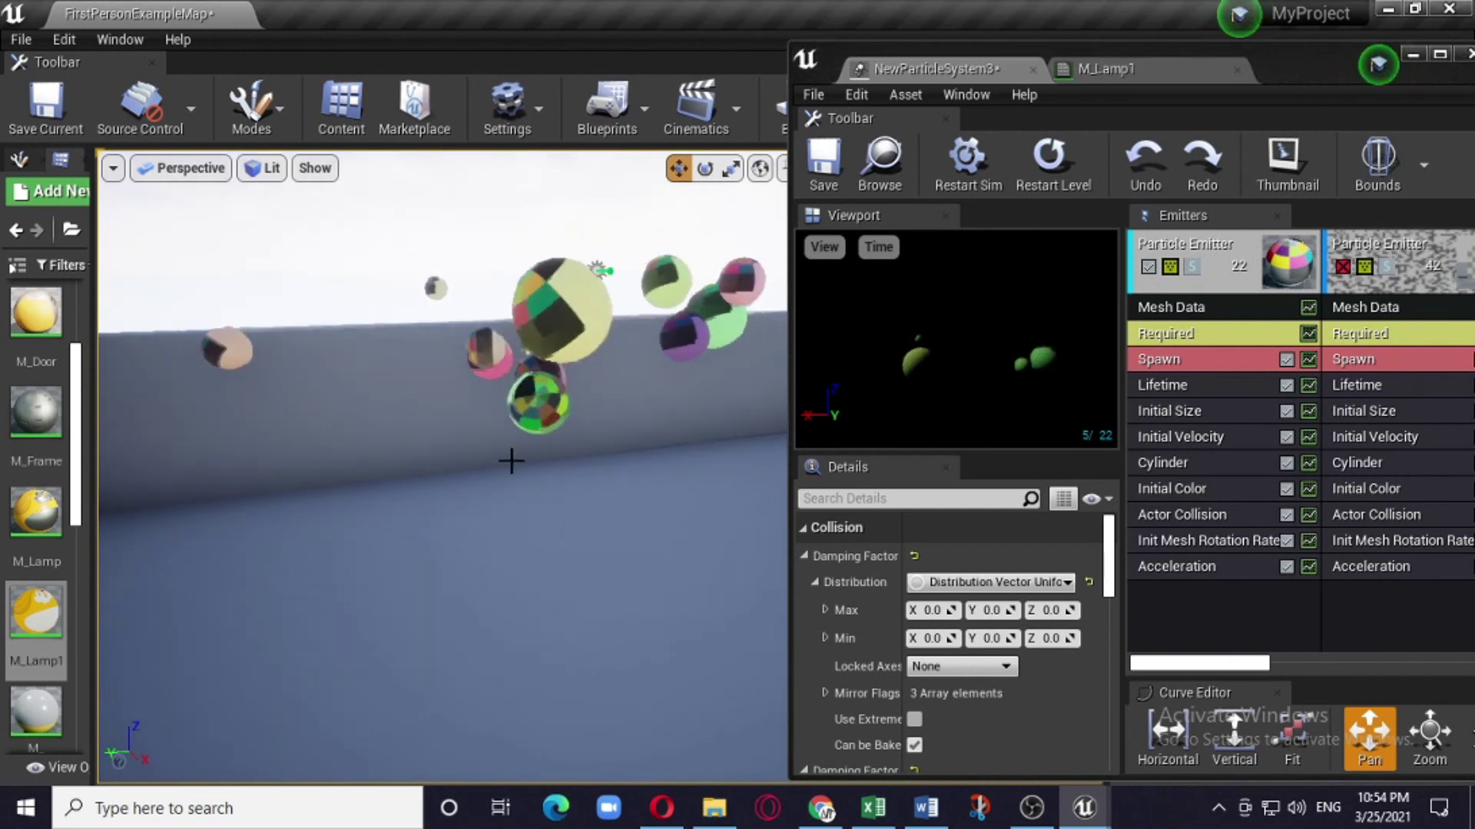
left_click_drag(510, 454, 477, 543)
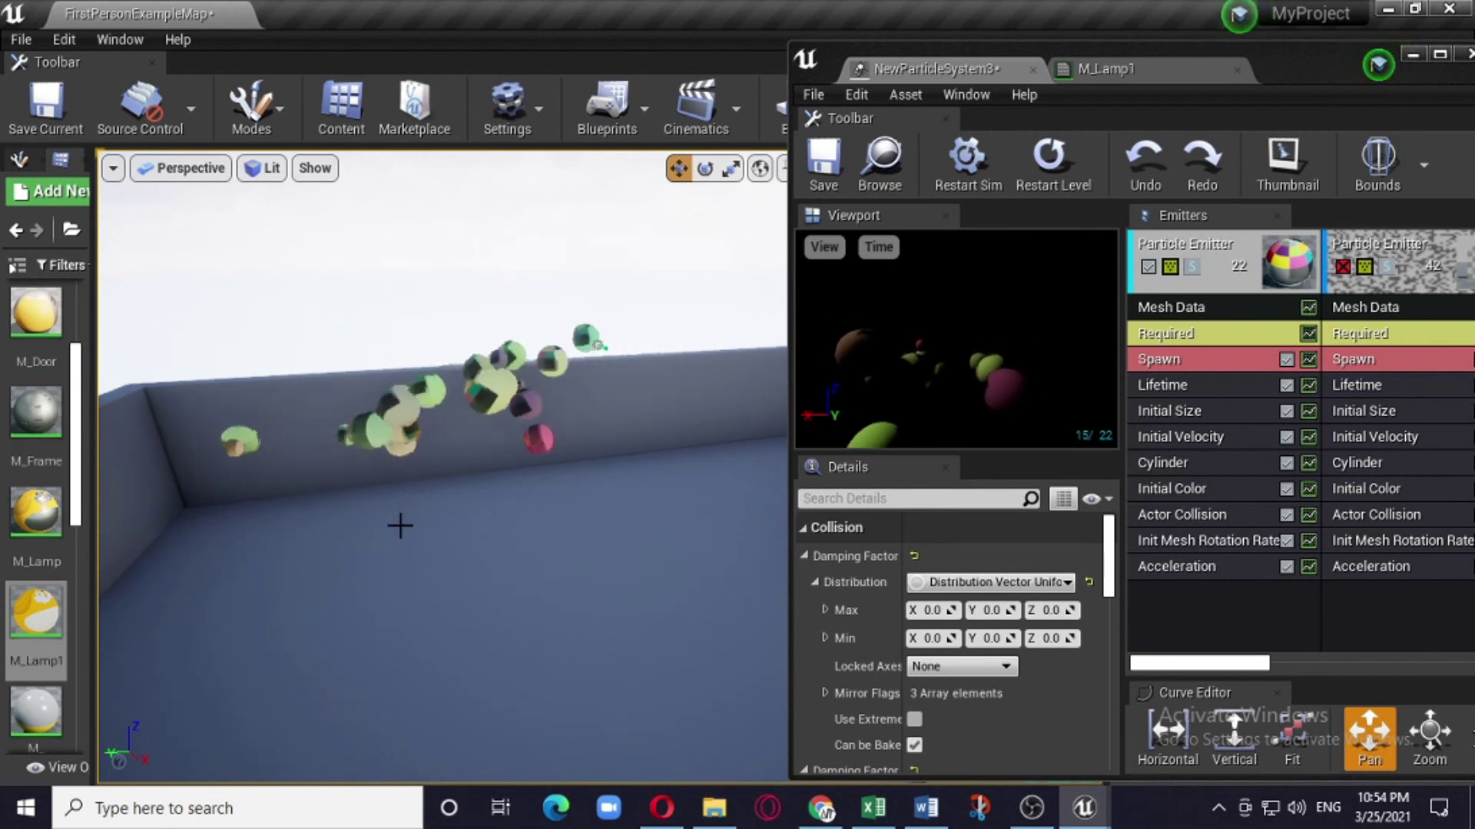
left_click_drag(399, 527, 362, 561)
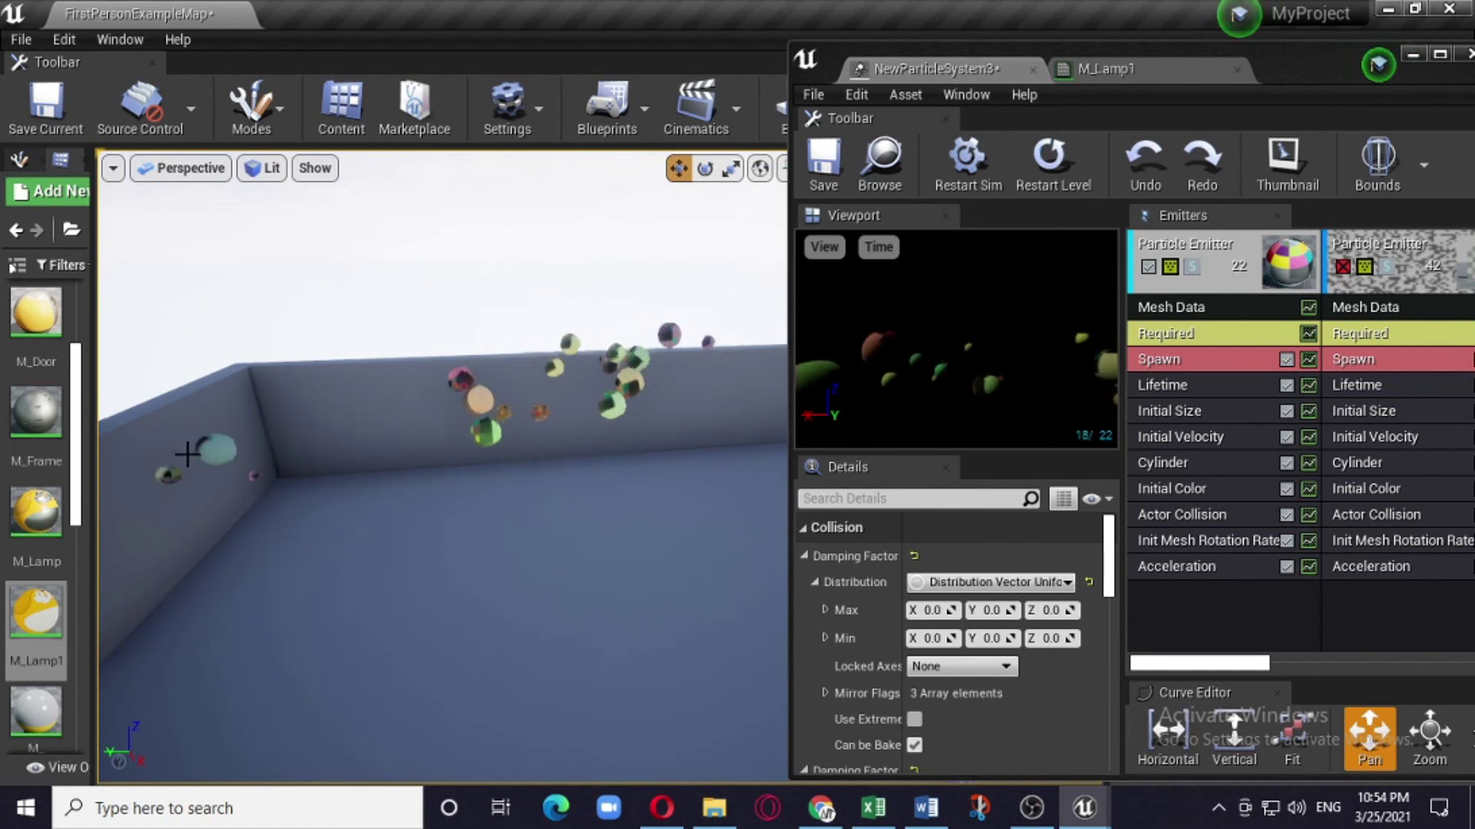
Enable the checkered, plain white, yellow lamp and cube emitters so all run together, and view the combined effect in the level
left_click(1341, 266)
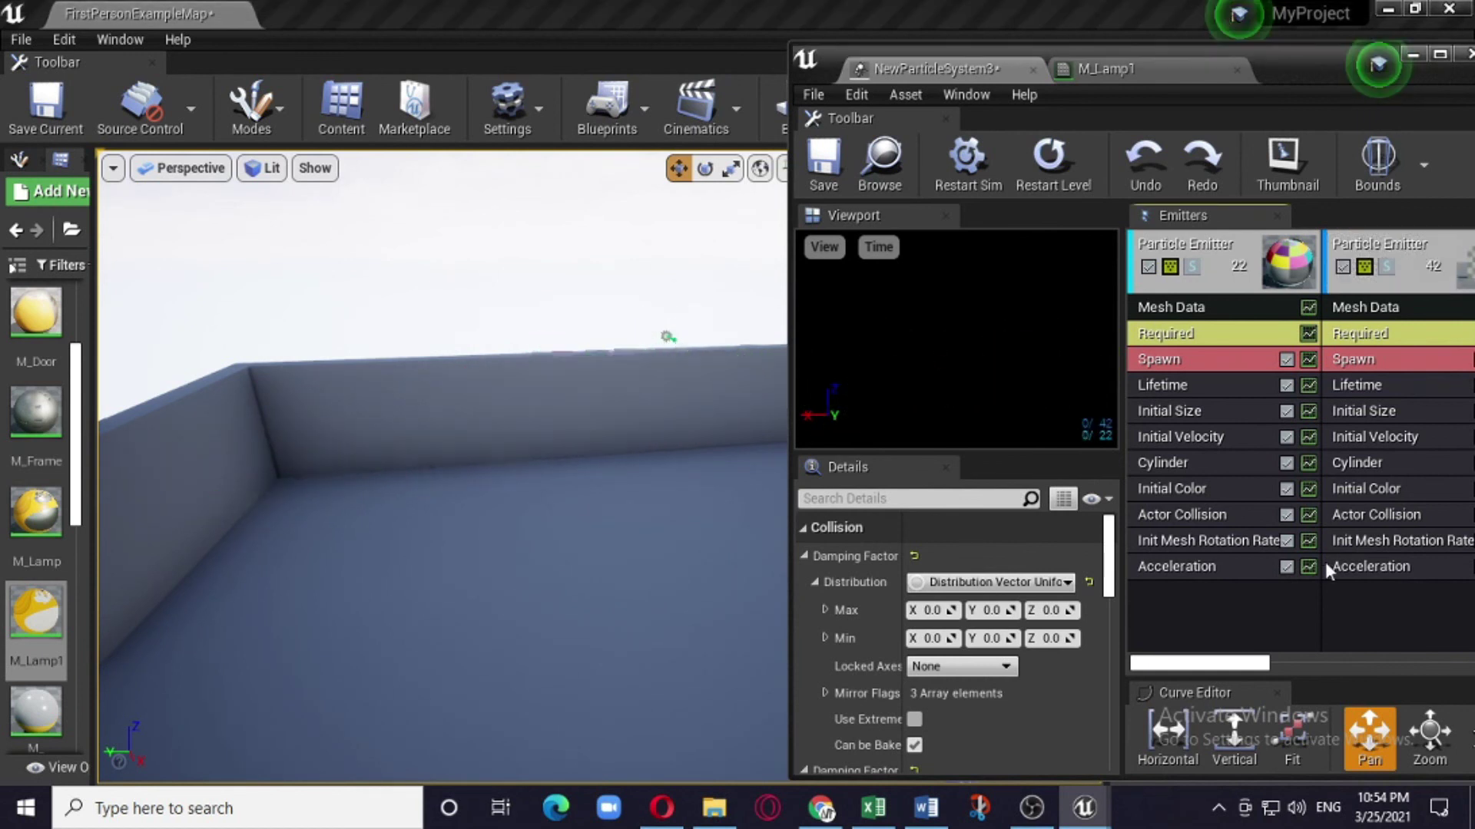
left_click_drag(1254, 665, 1326, 657)
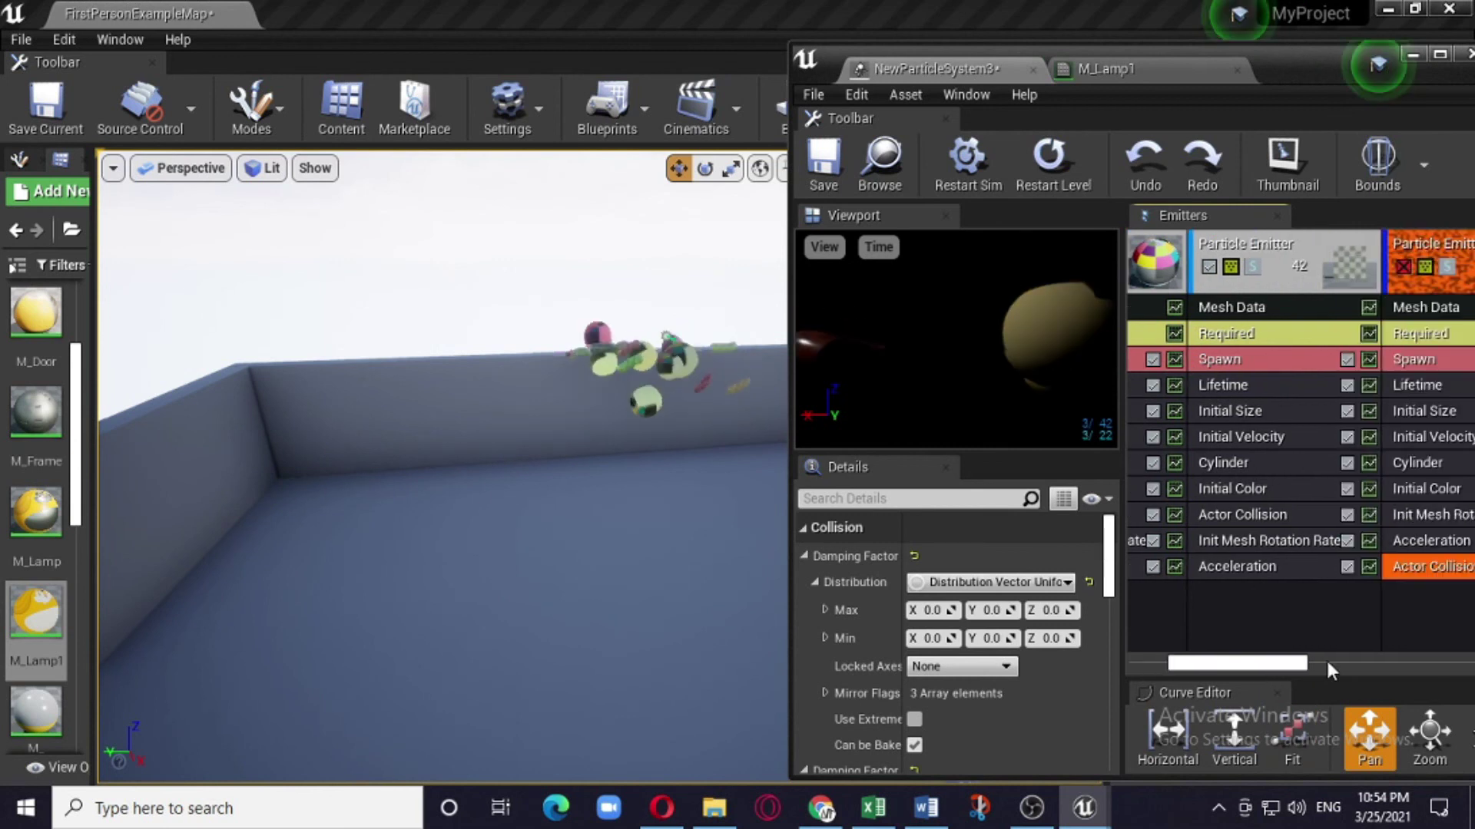
left_click(1272, 265)
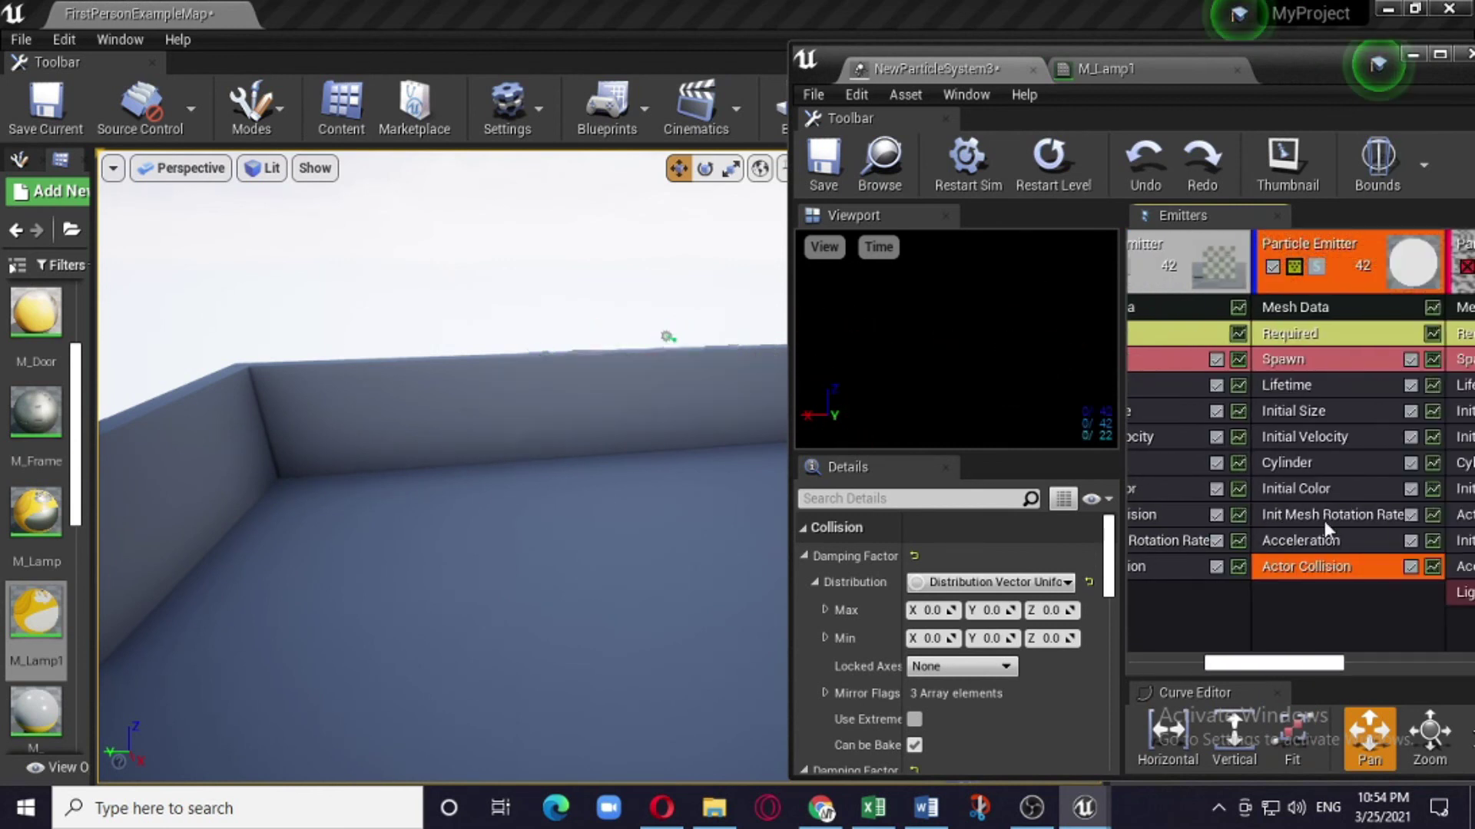
left_click_drag(1335, 669, 1440, 662)
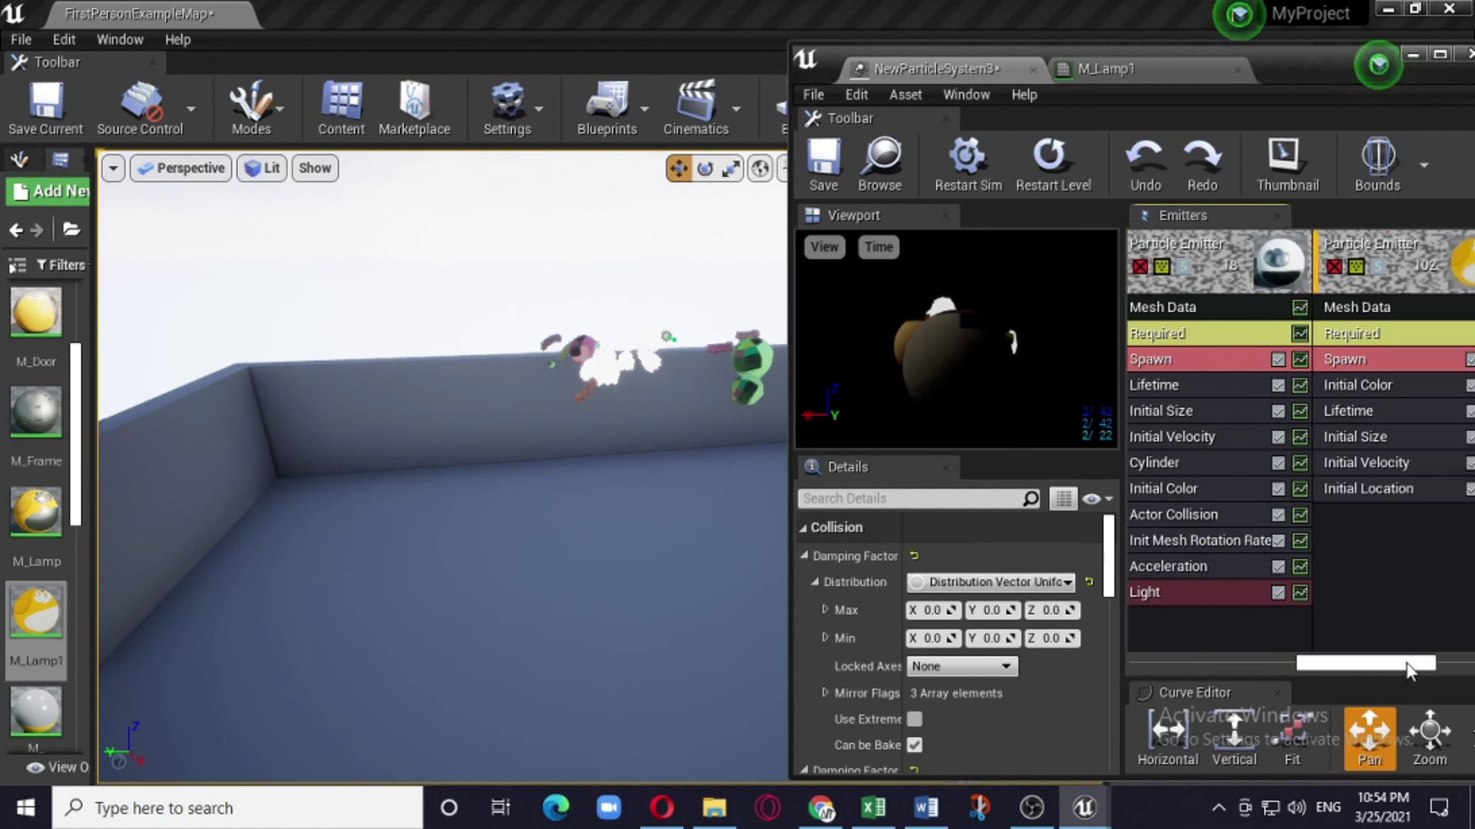
left_click(1281, 268)
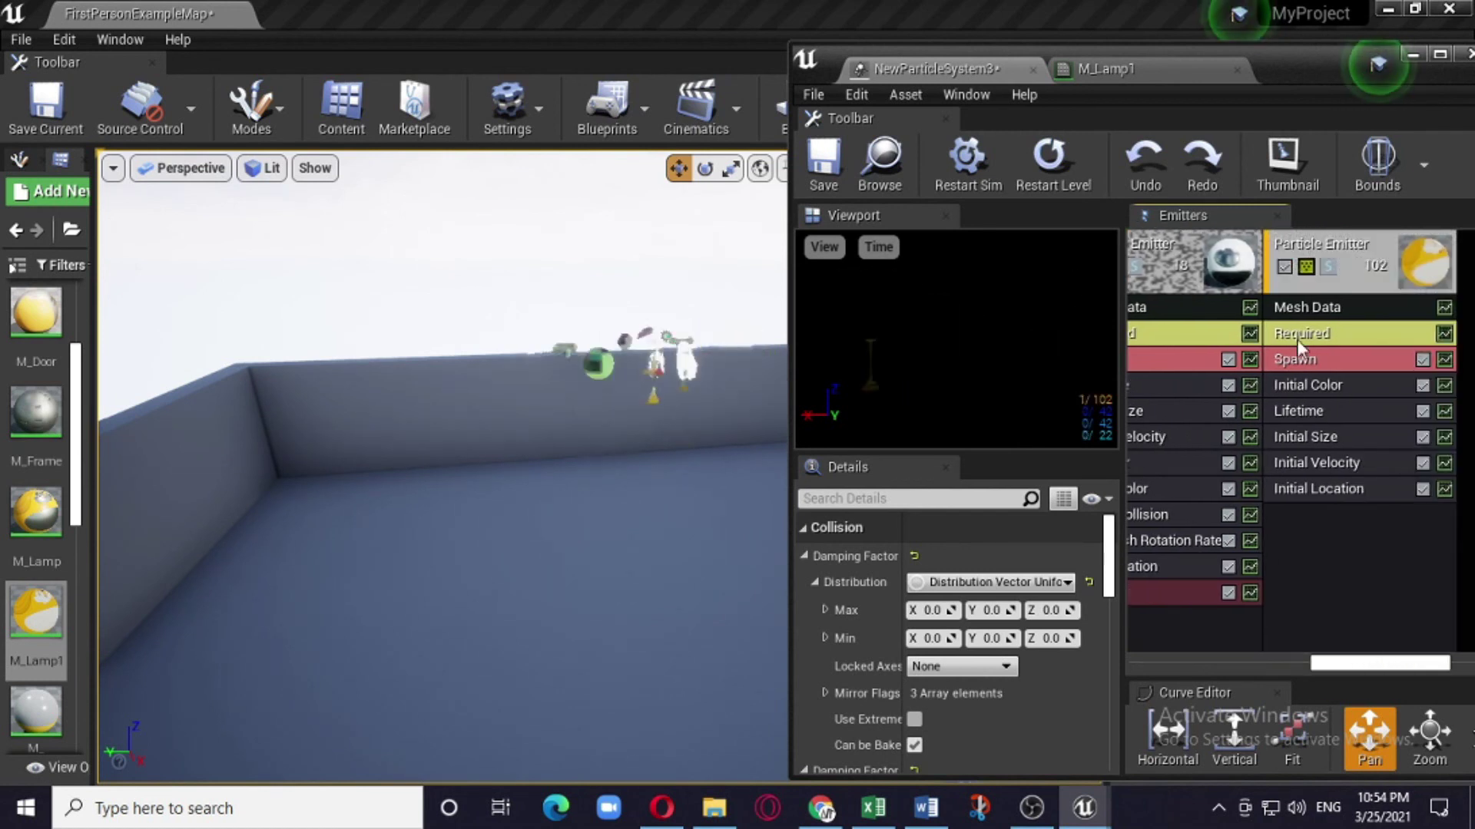
left_click_drag(1392, 672, 1330, 669)
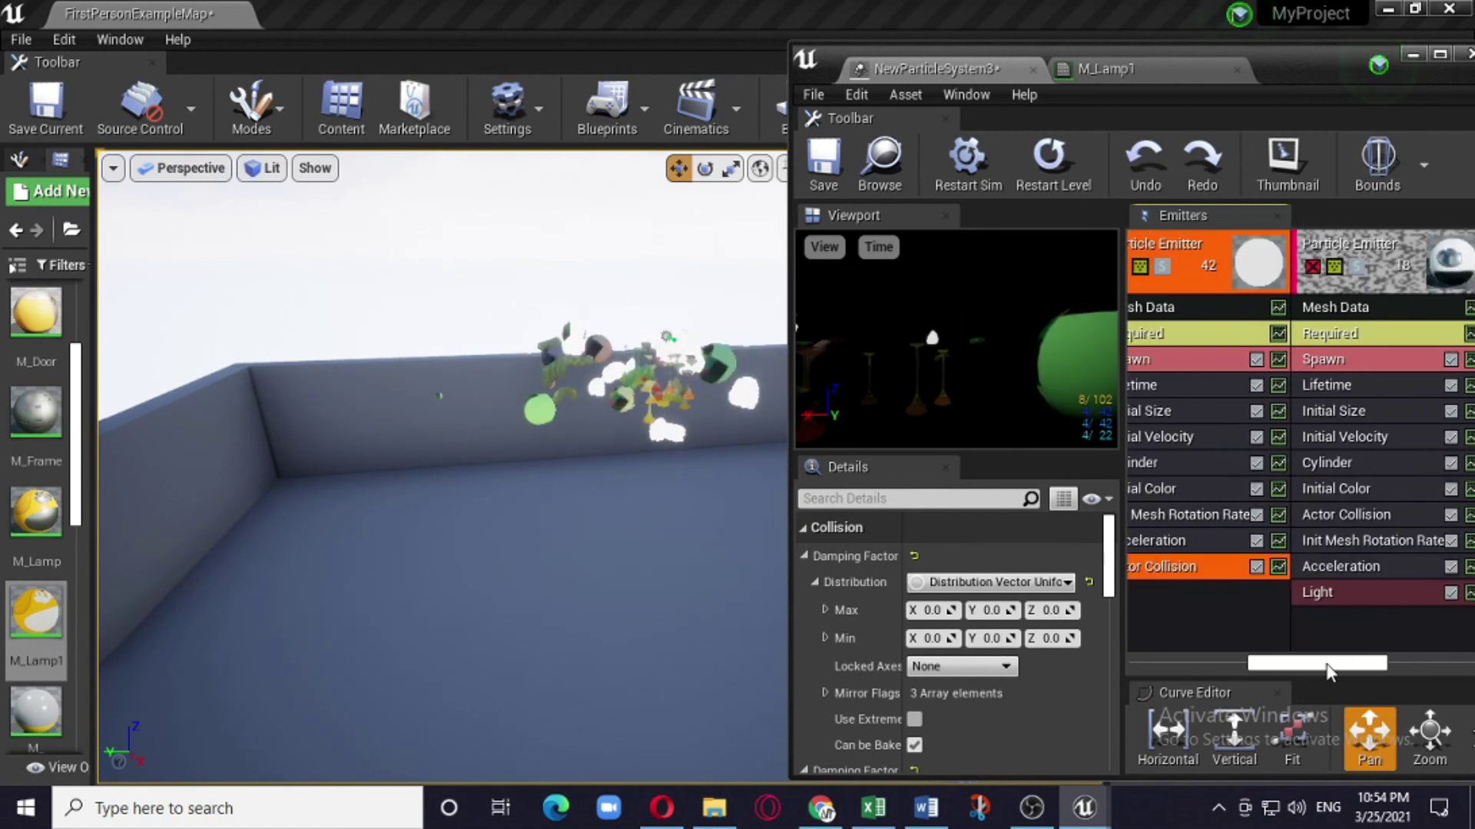
left_click(1317, 267)
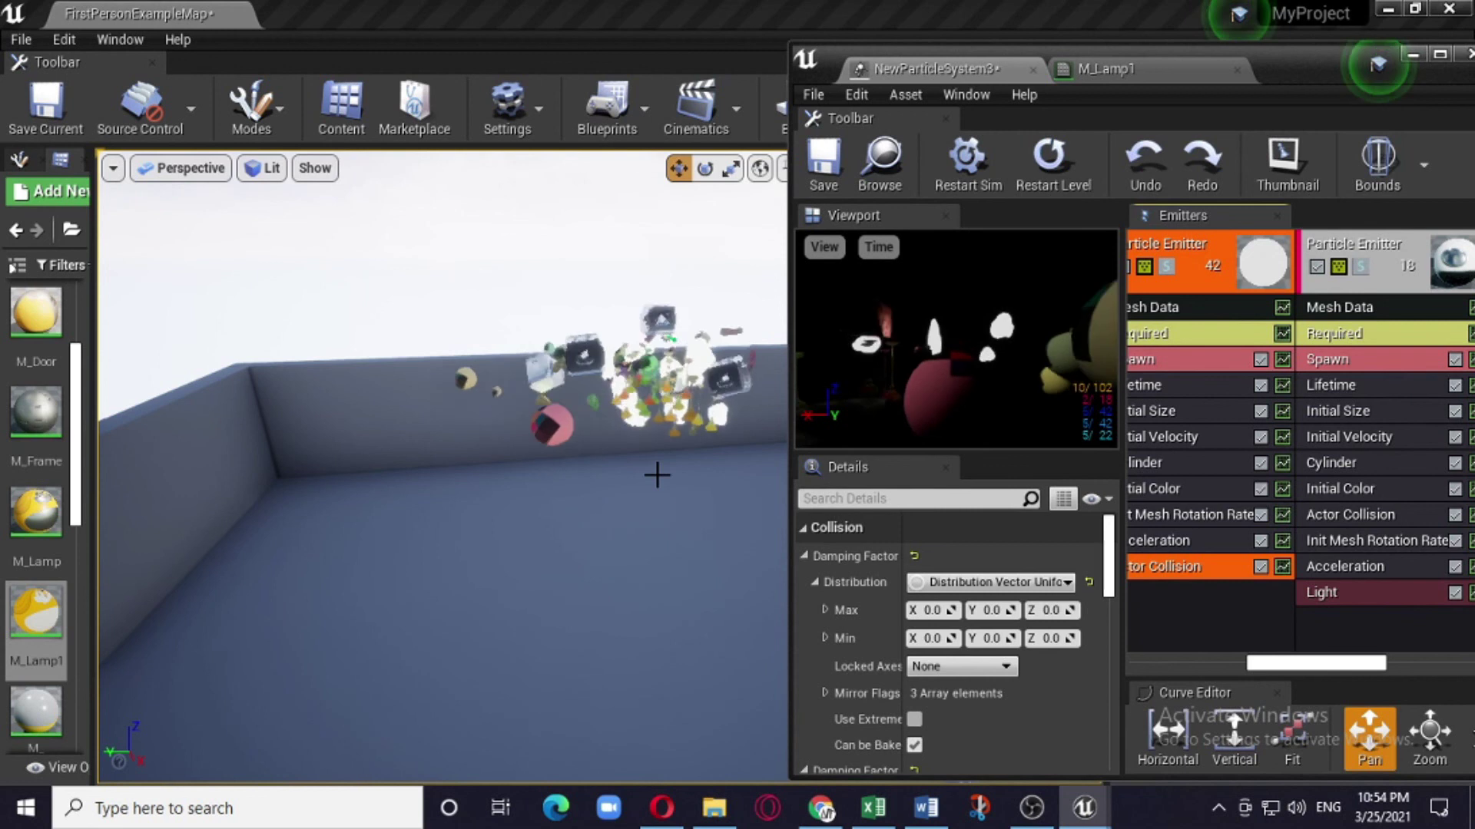
right_click_drag(442, 466, 511, 466)
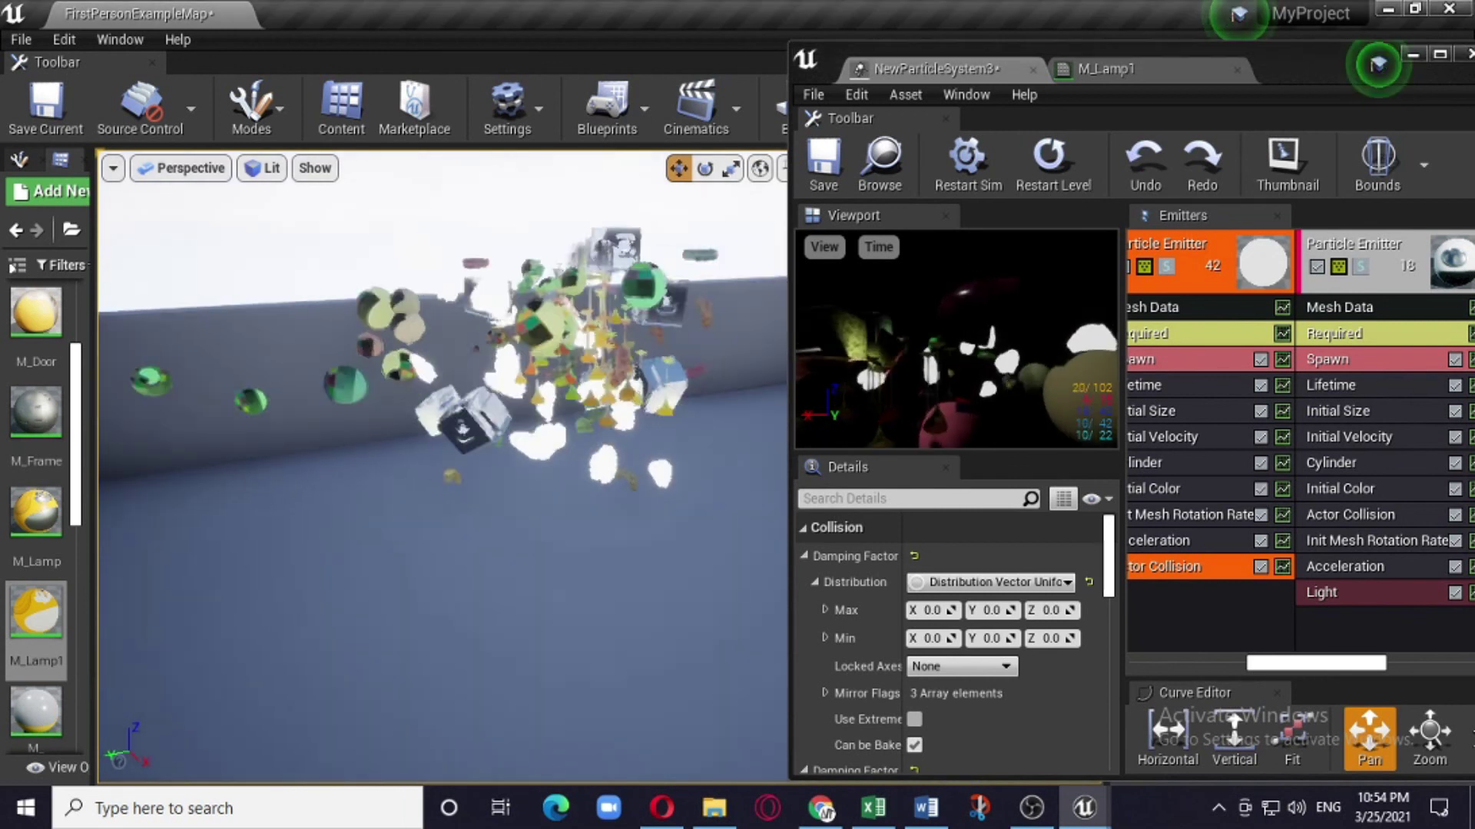